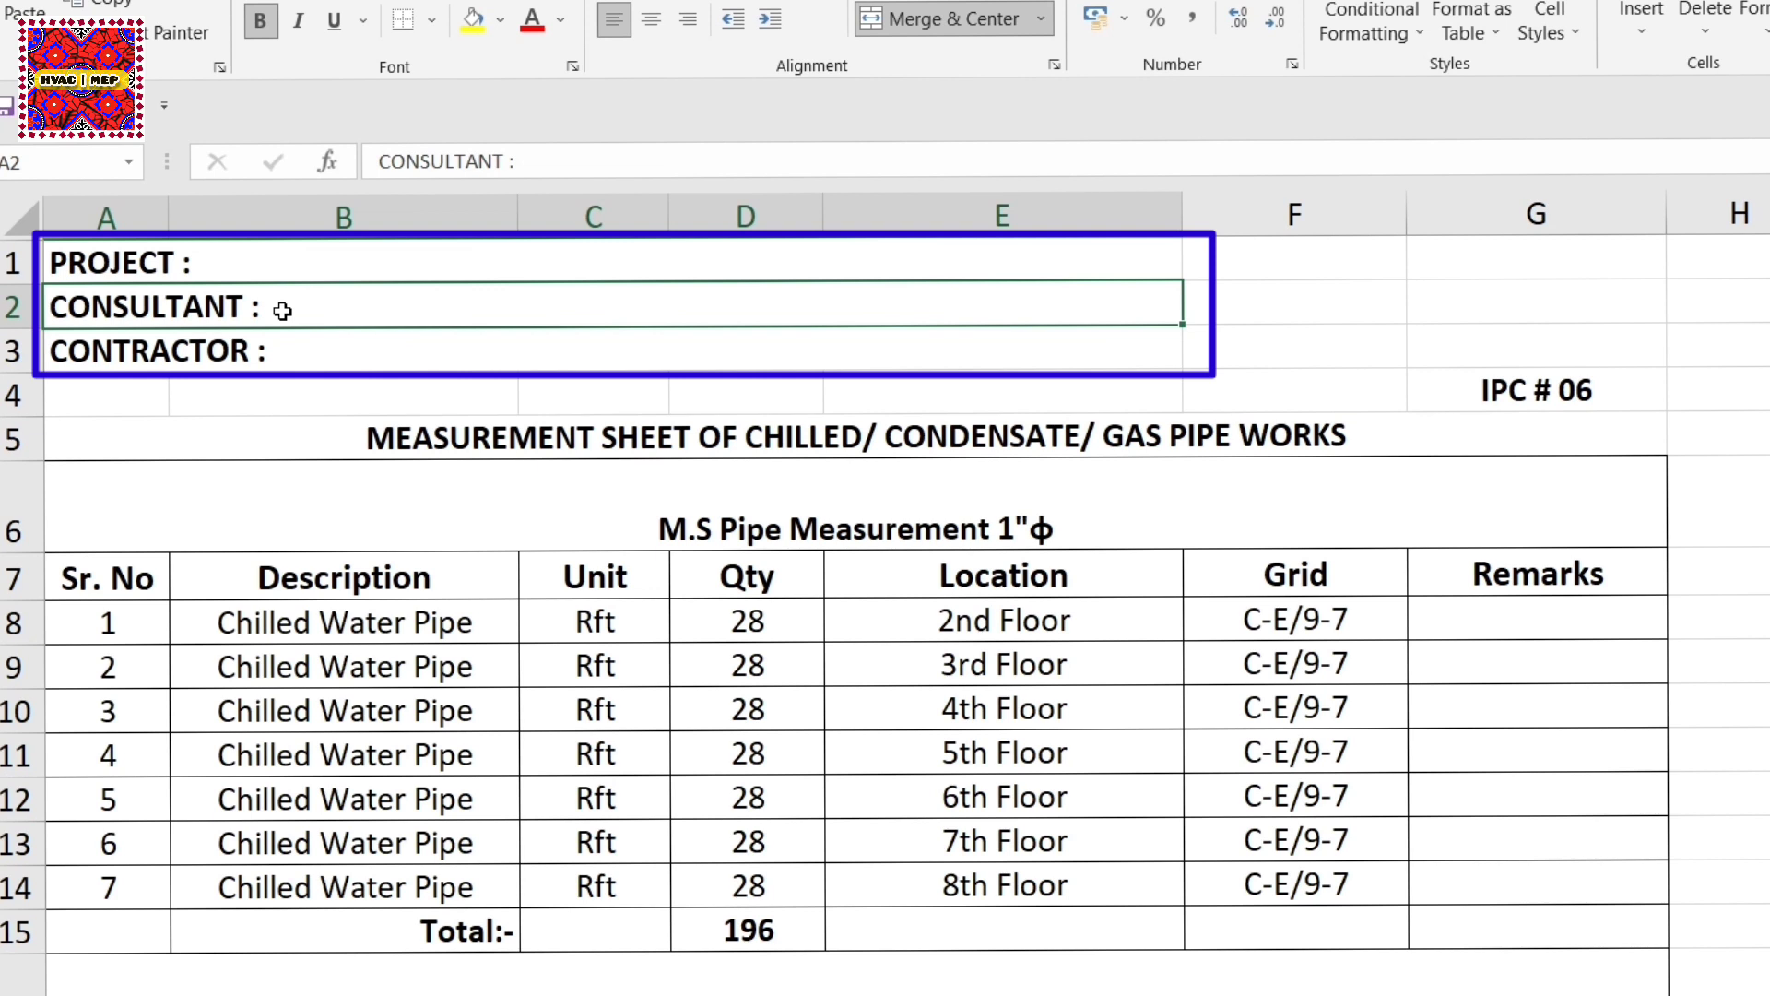
Step: Review the measurement sheet's contractor line, work title and the M.S Pipe Measurement 1"ф heading
click(347, 351)
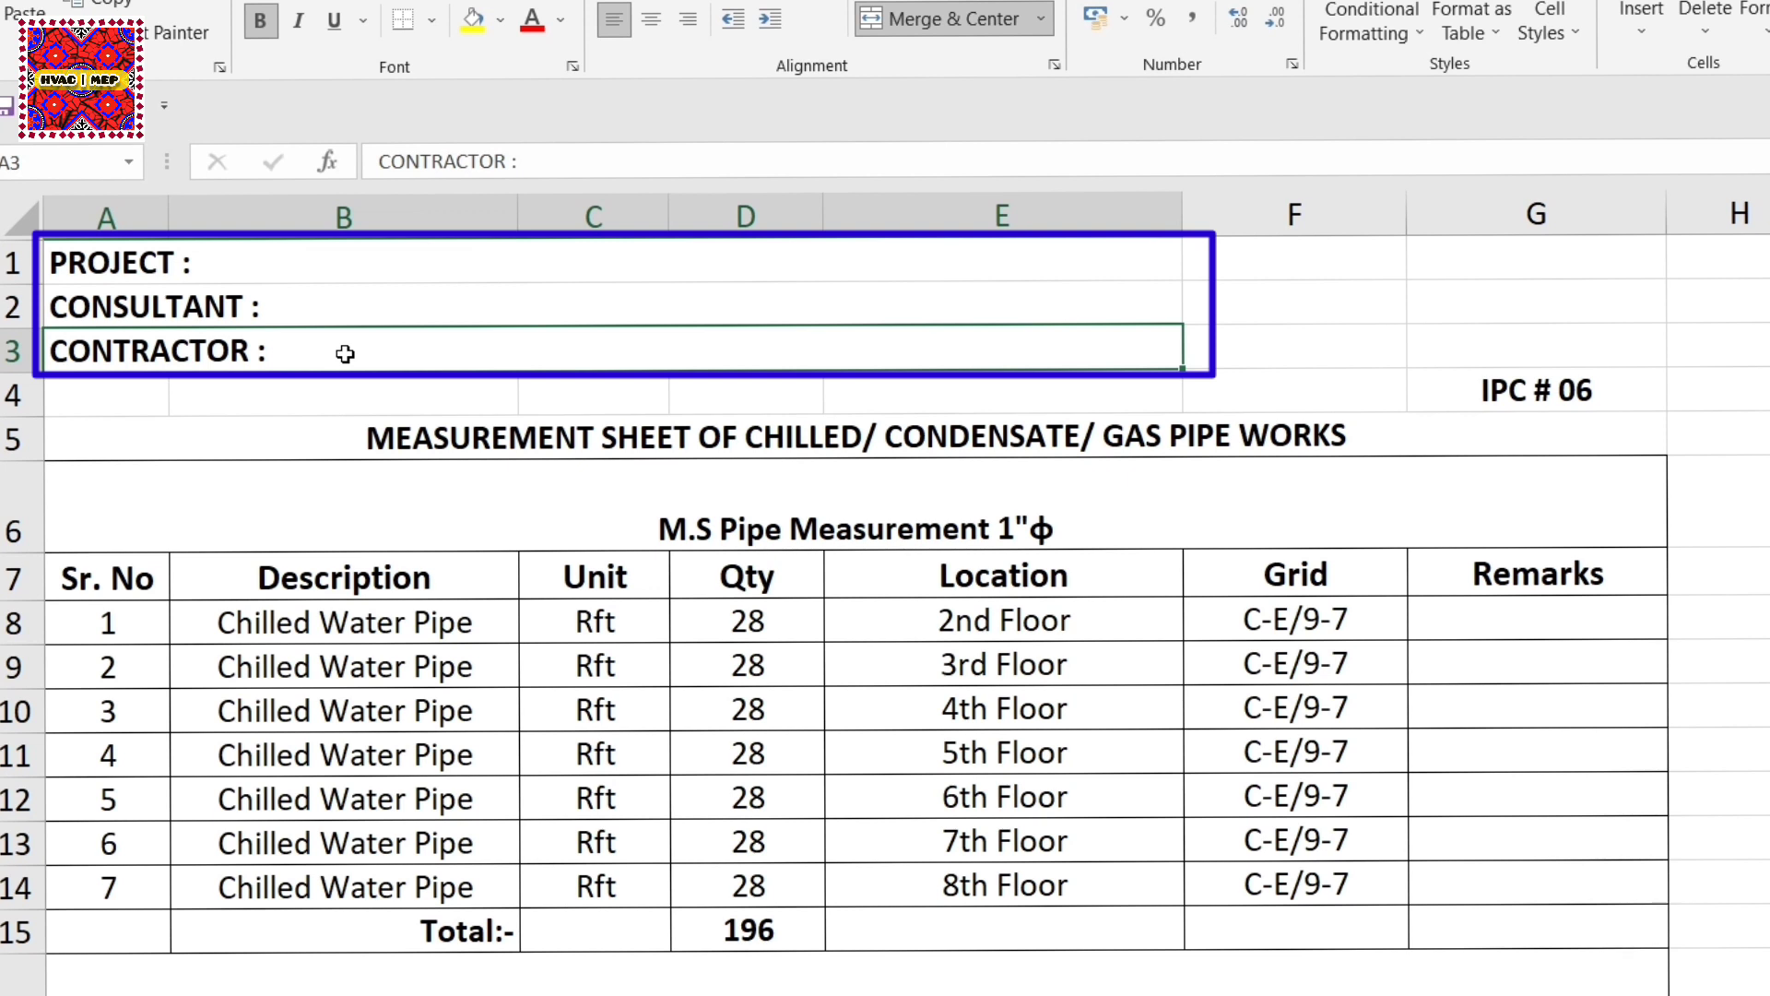
click(569, 434)
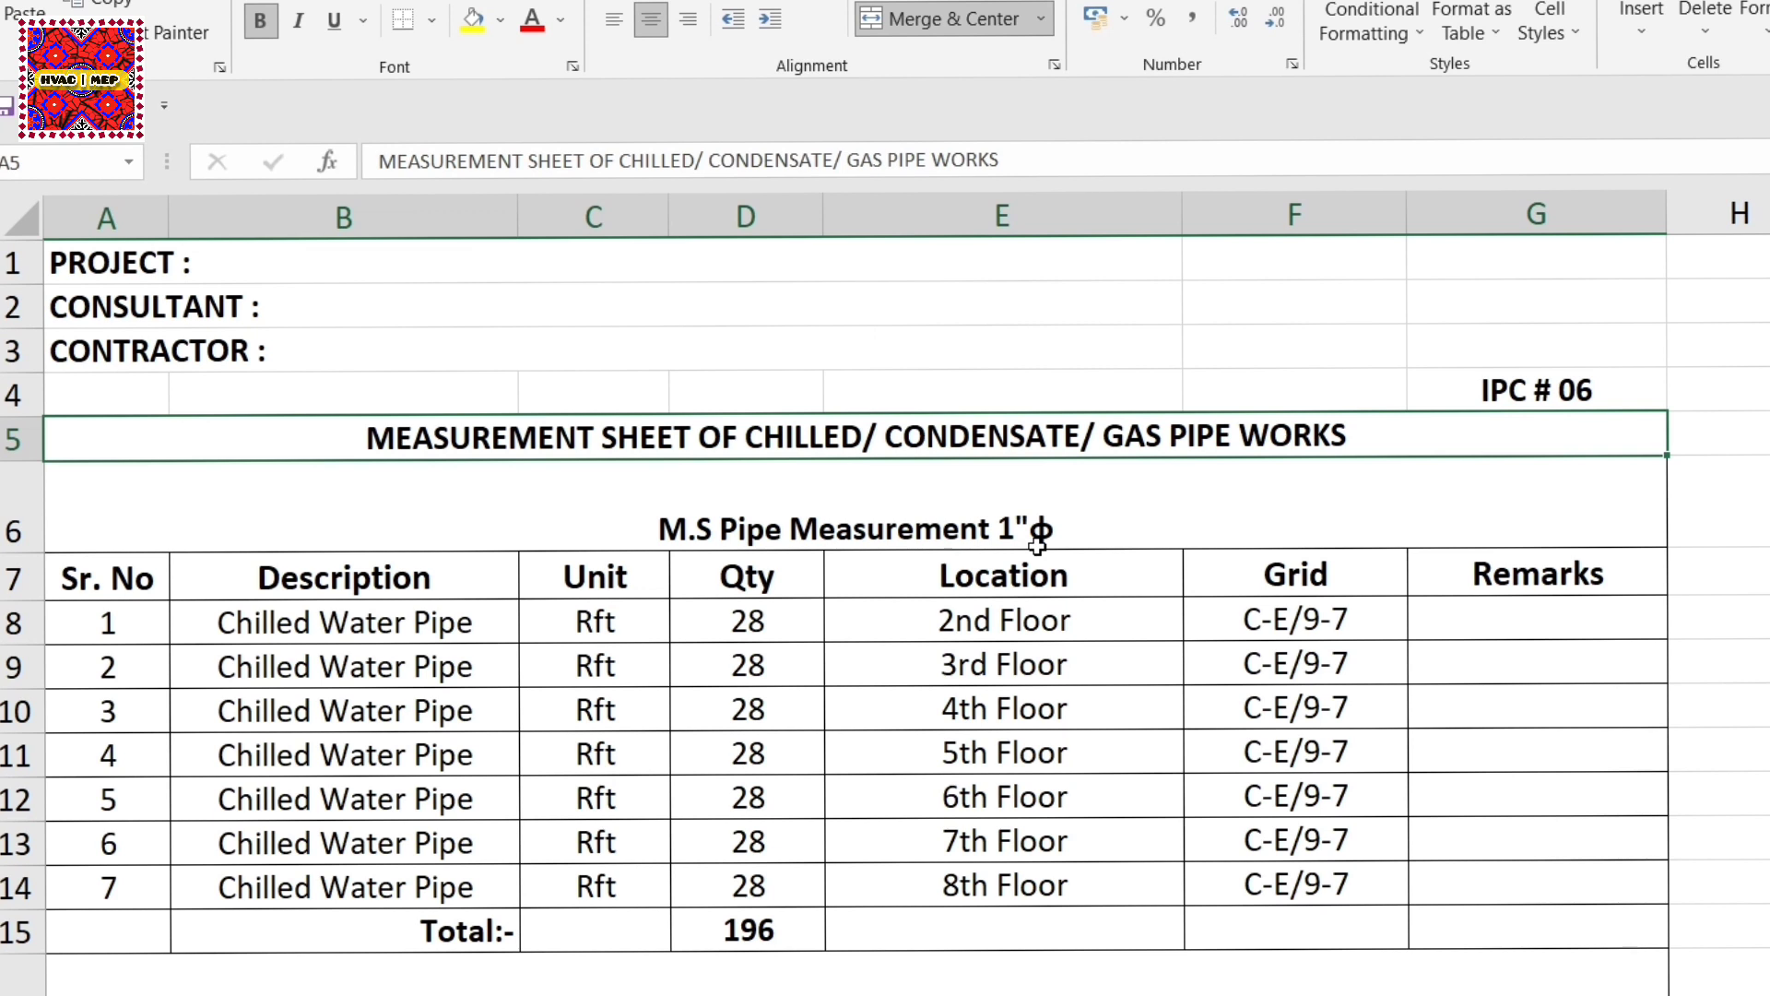
click(770, 531)
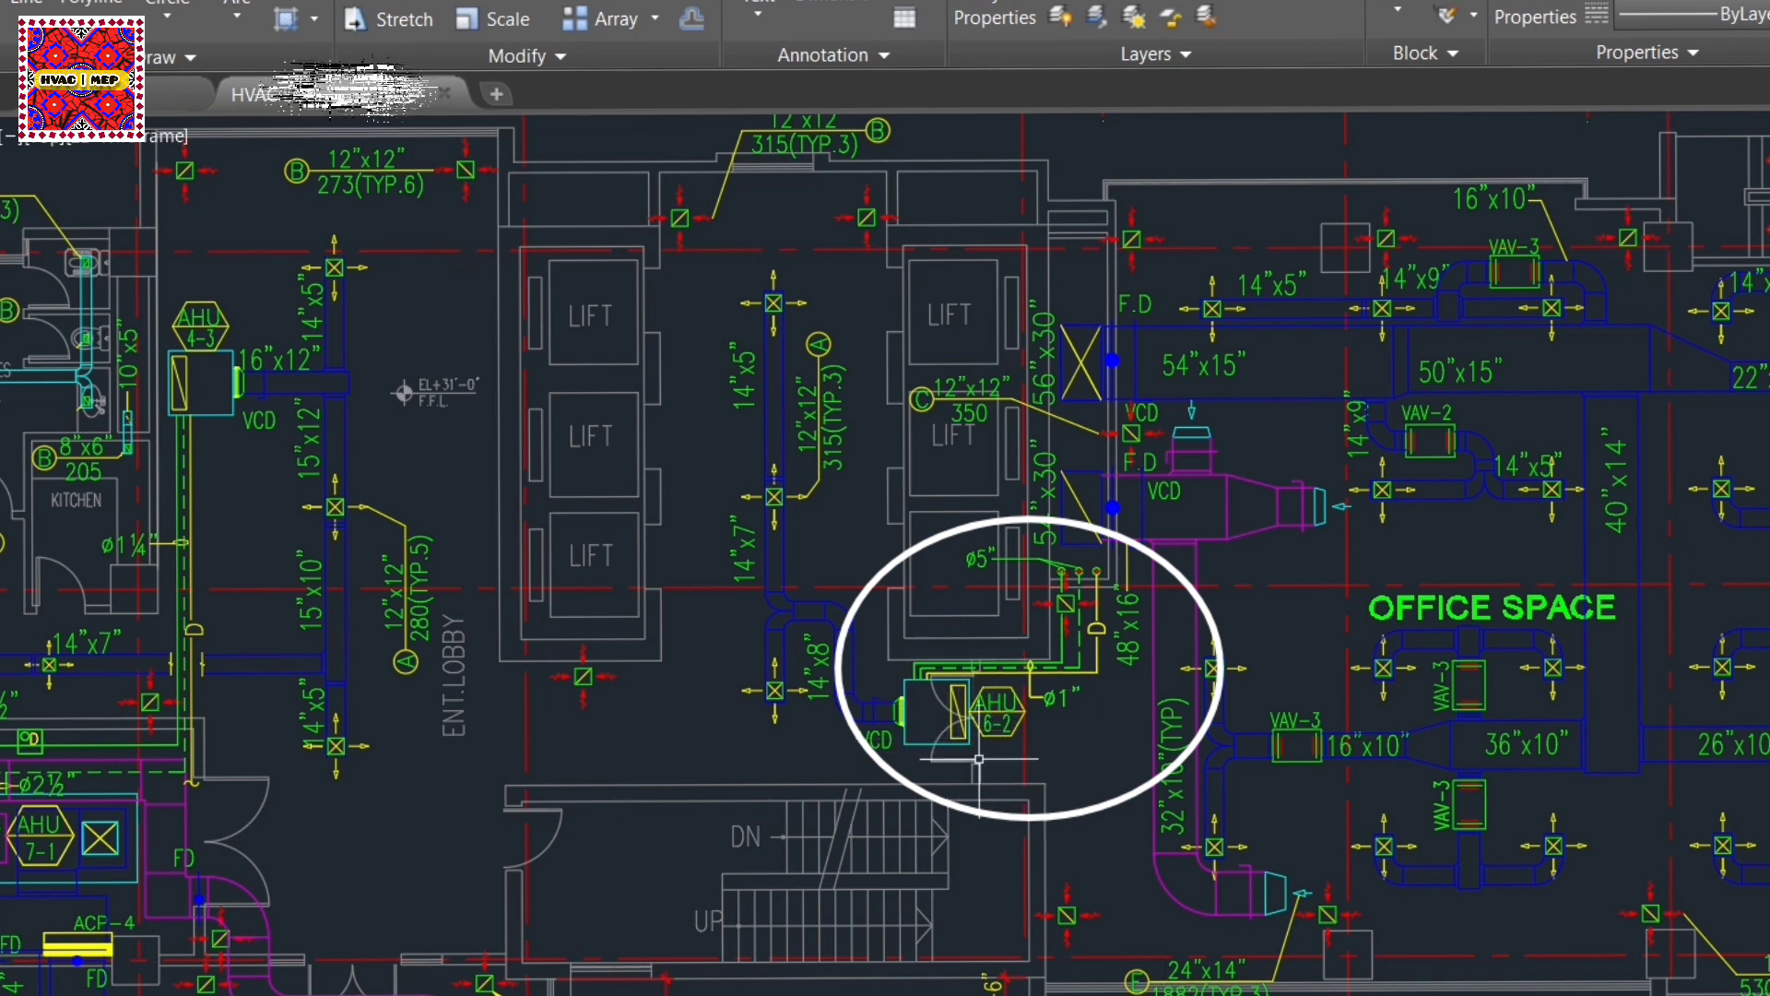
Step: In AutoCAD, dimension the horizontal chilled water pipe run from AHU 6-2 to the pipe corner near the ø5" risers
right_click(1069, 674)
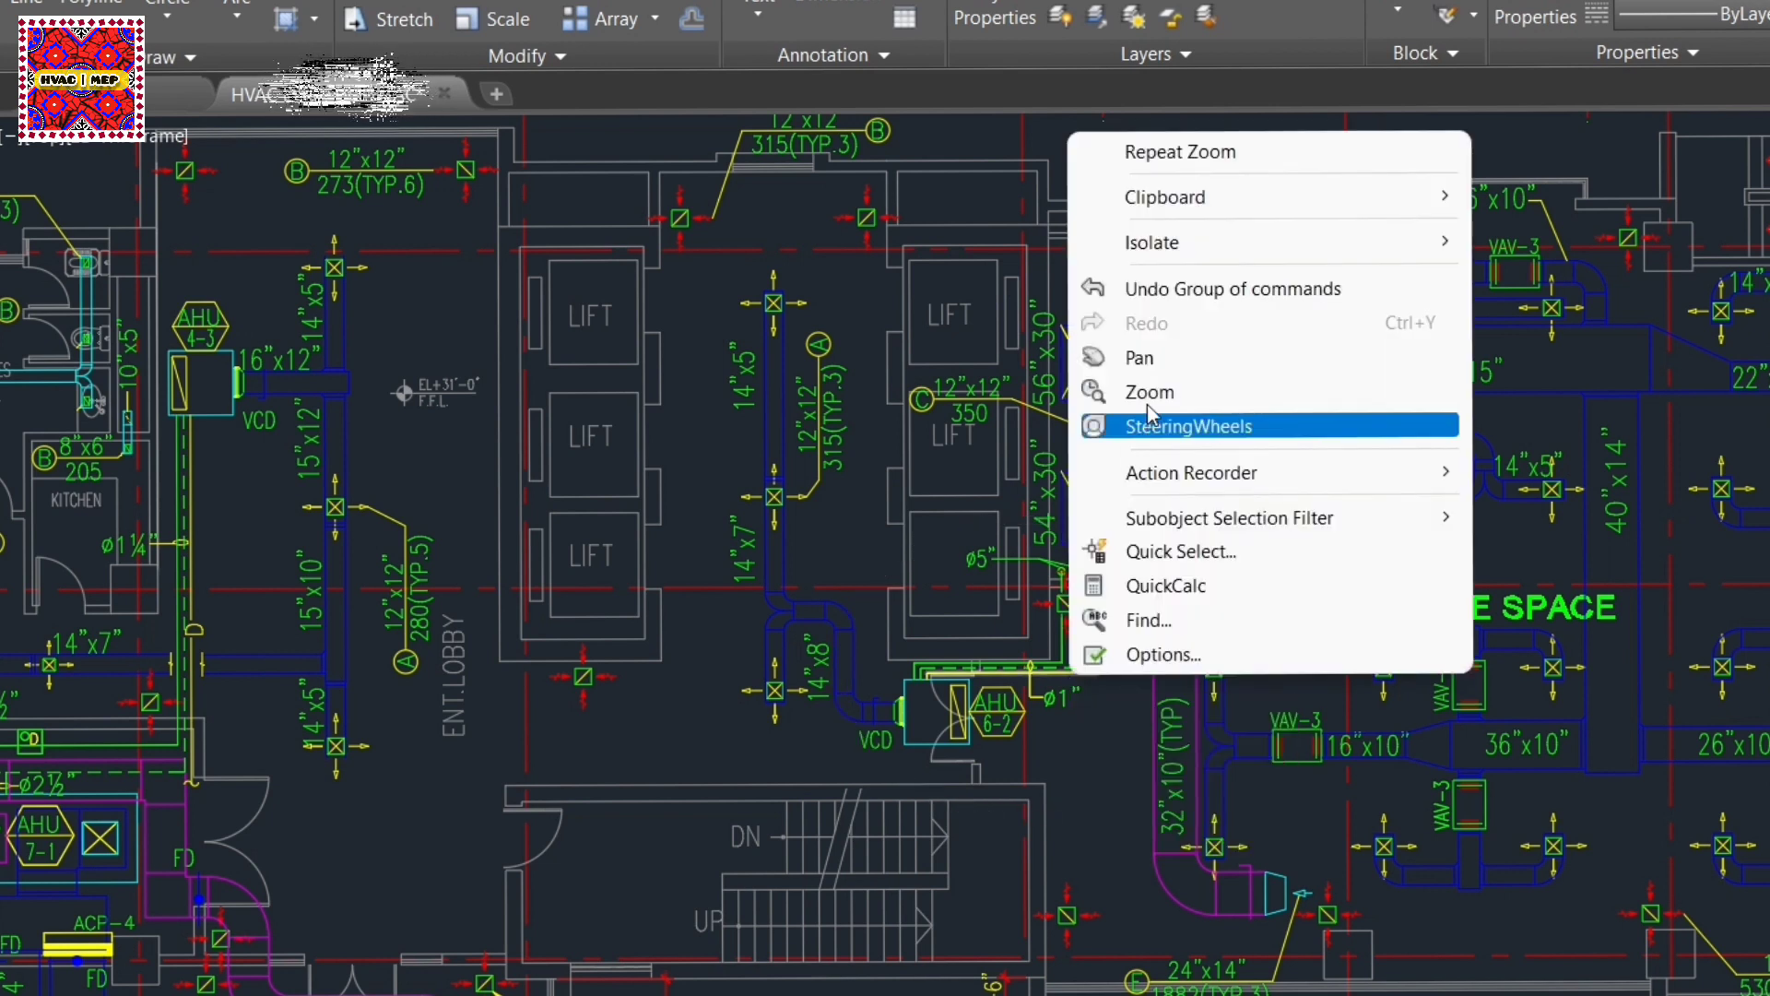
click(1180, 392)
drag(1364, 352, 1007, 795)
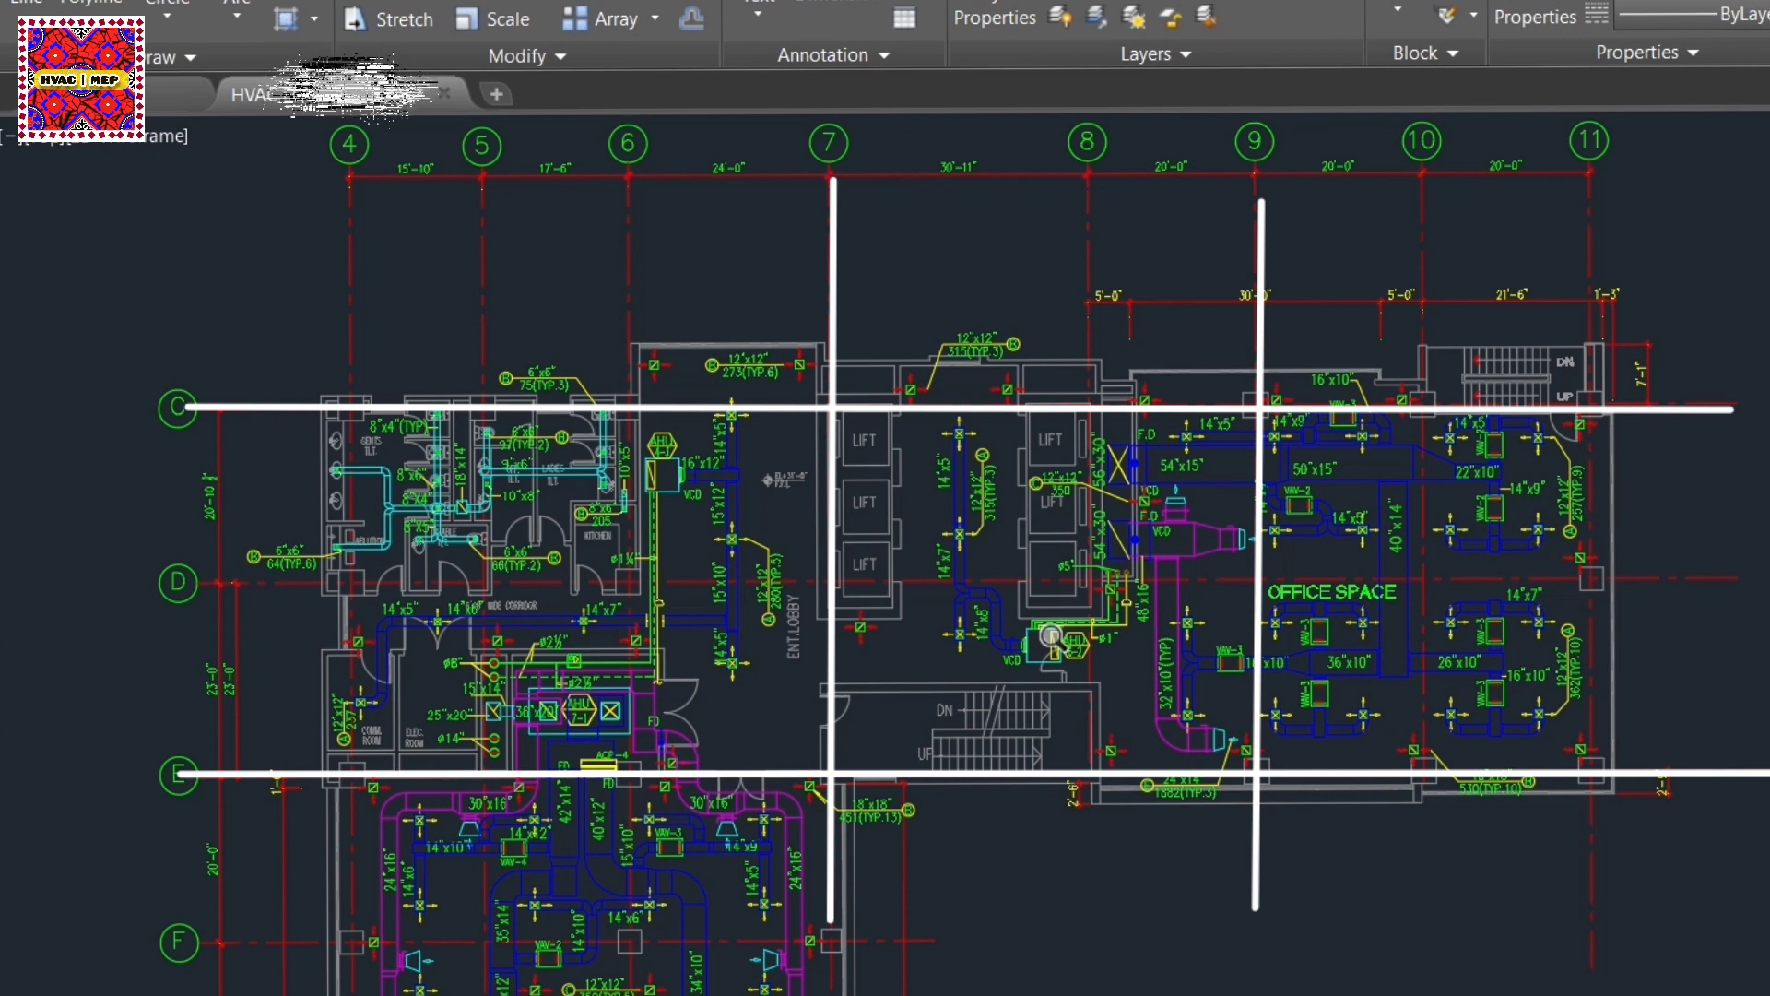
scroll(1051, 635, up, 5)
middle_drag(1096, 698, 1096, 784)
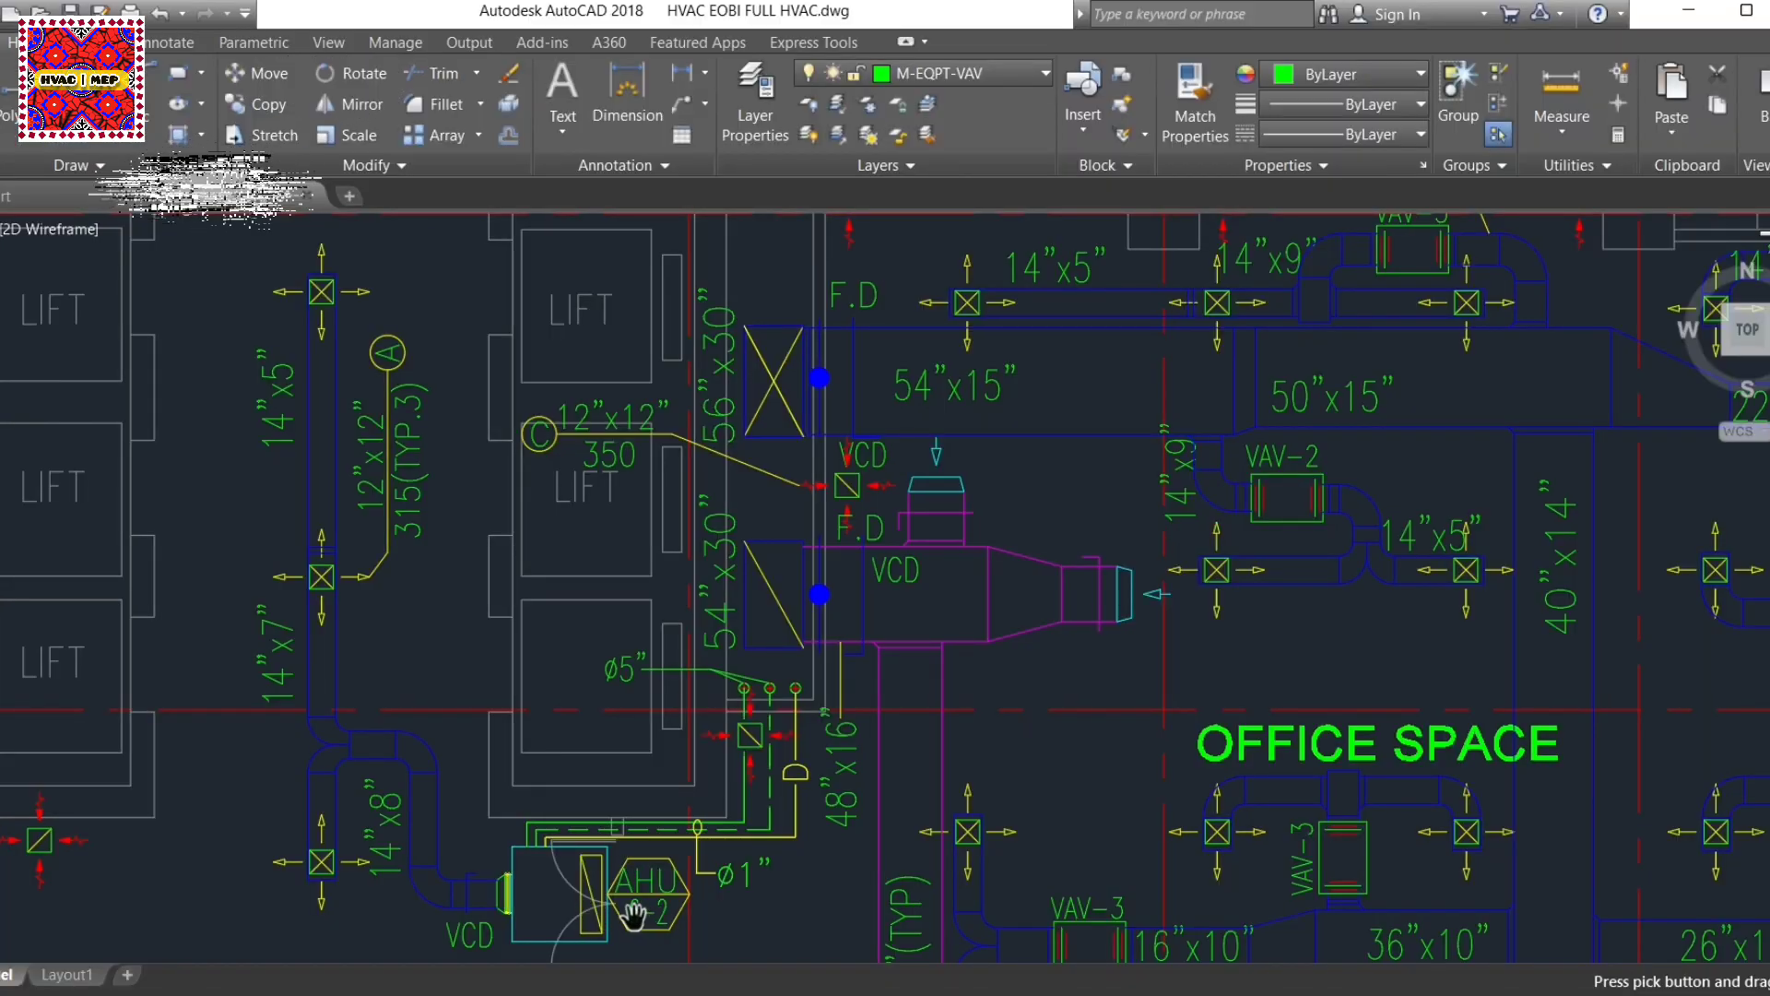
key(Escape)
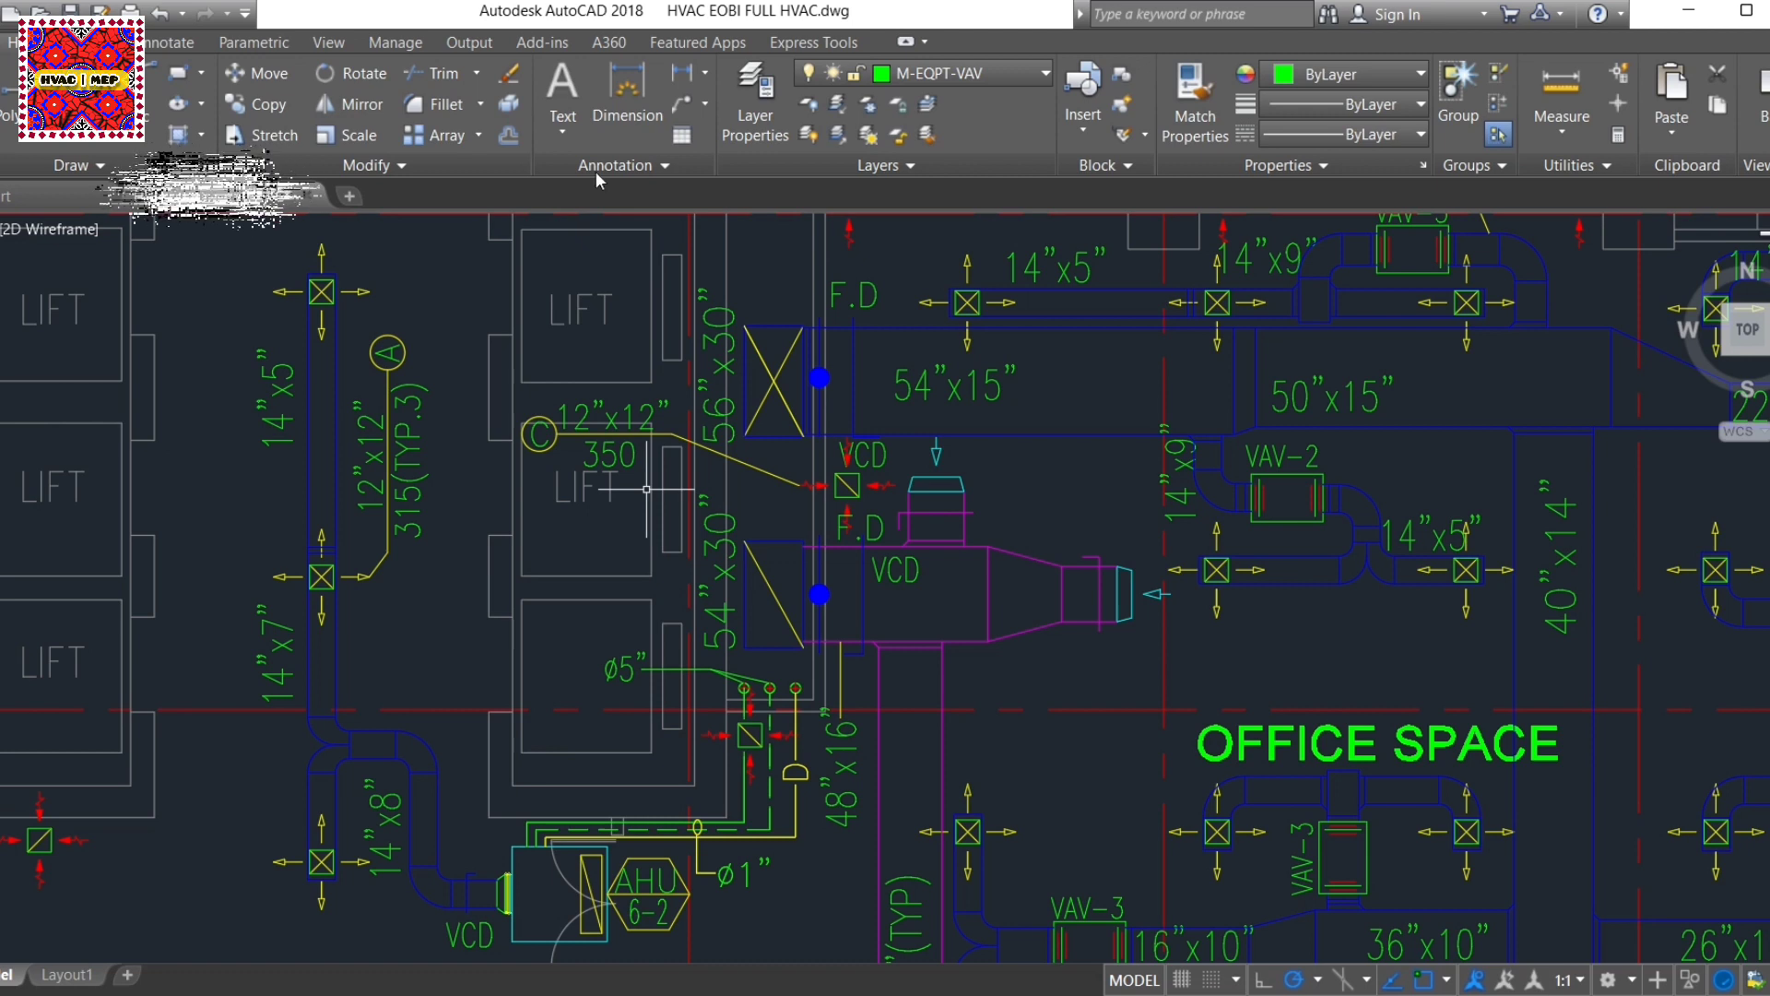
click(624, 104)
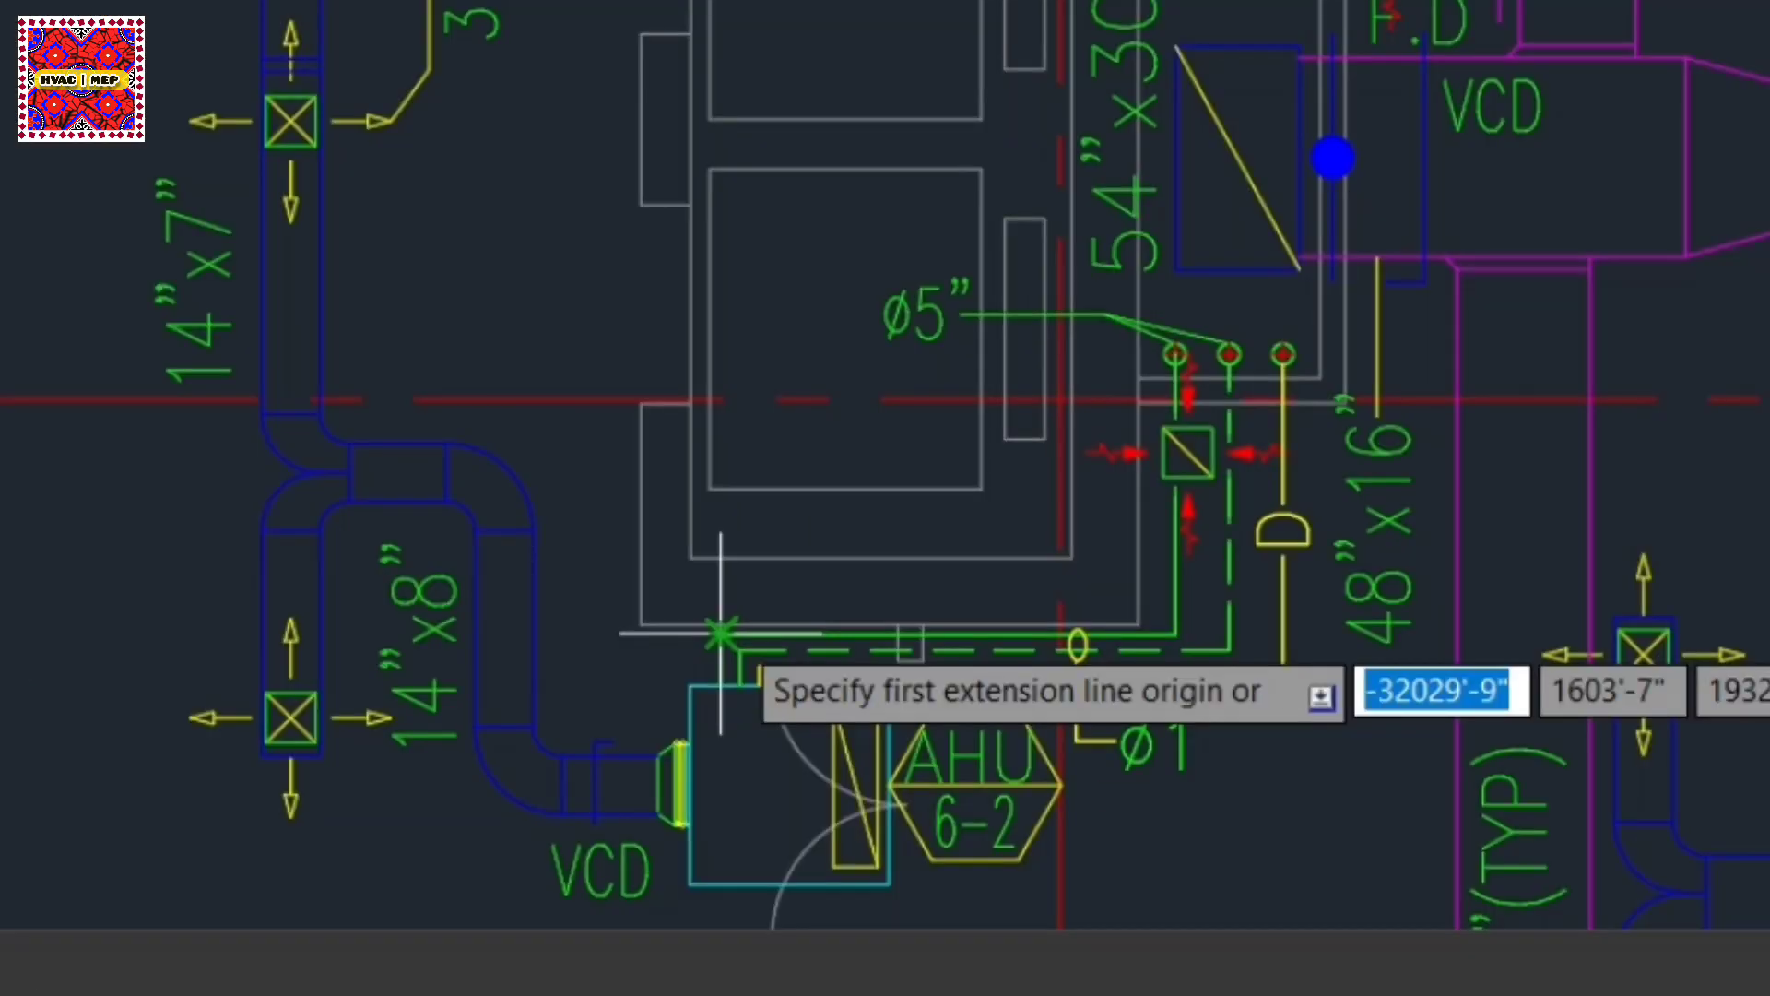
click(528, 820)
click(1179, 632)
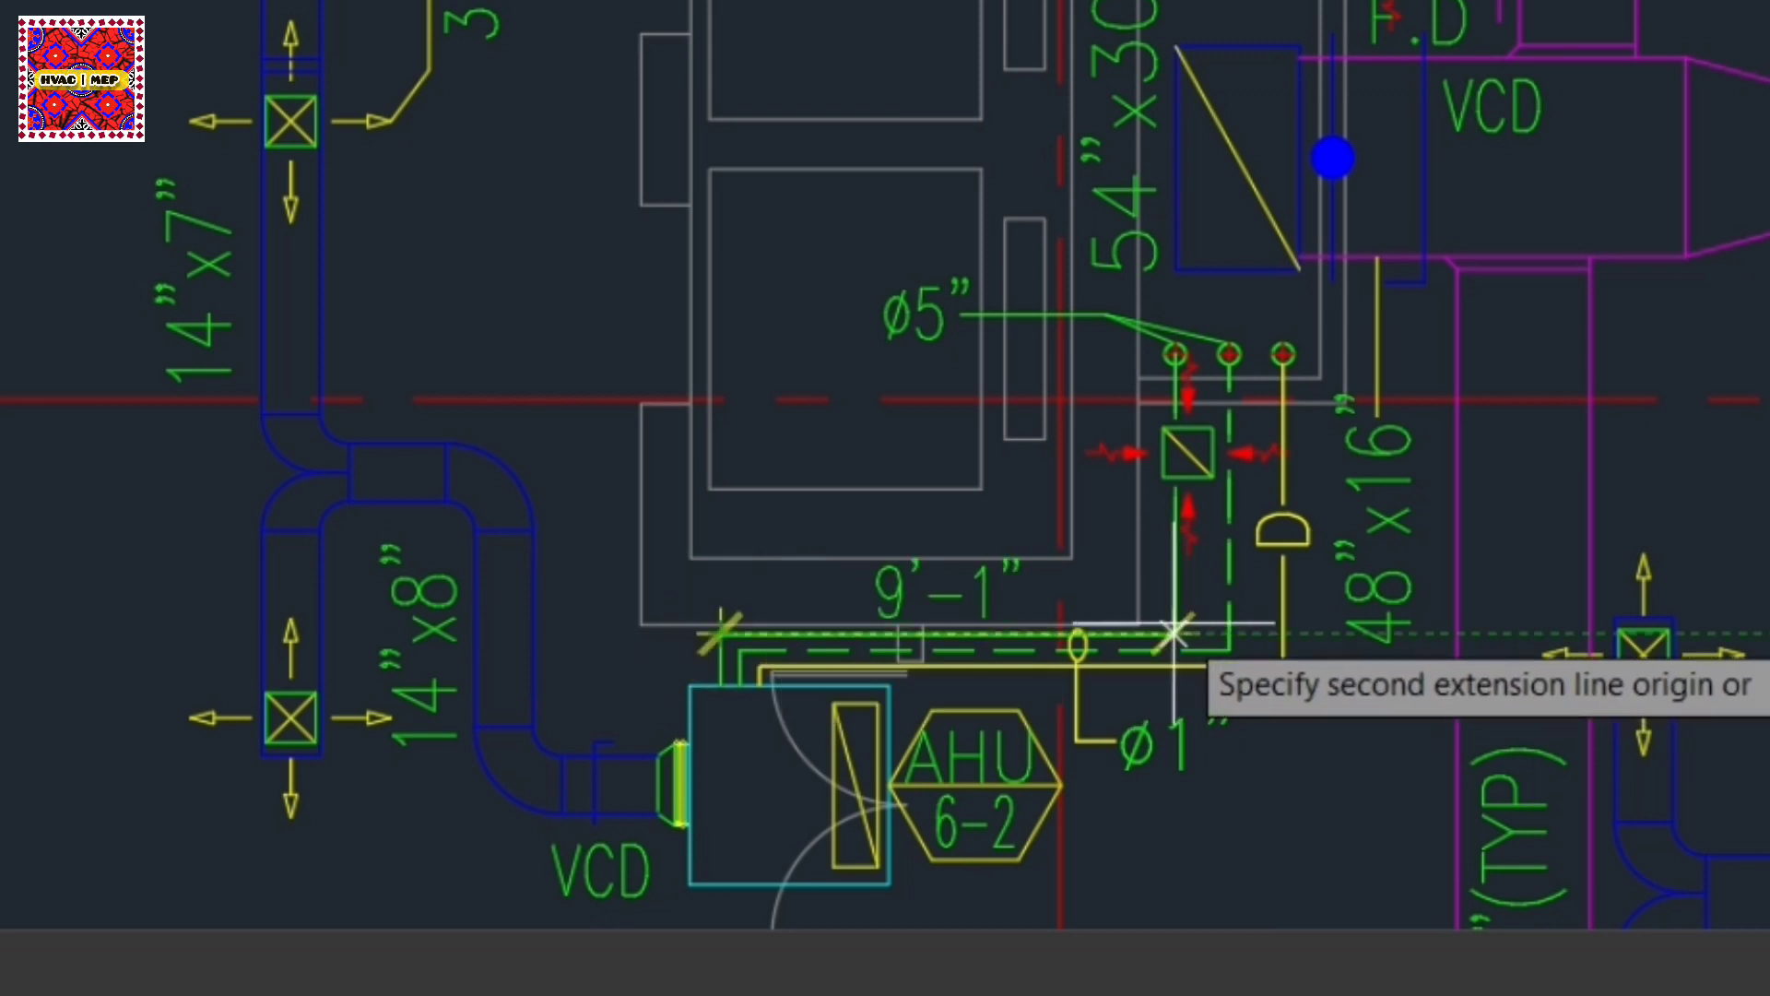
click(1133, 554)
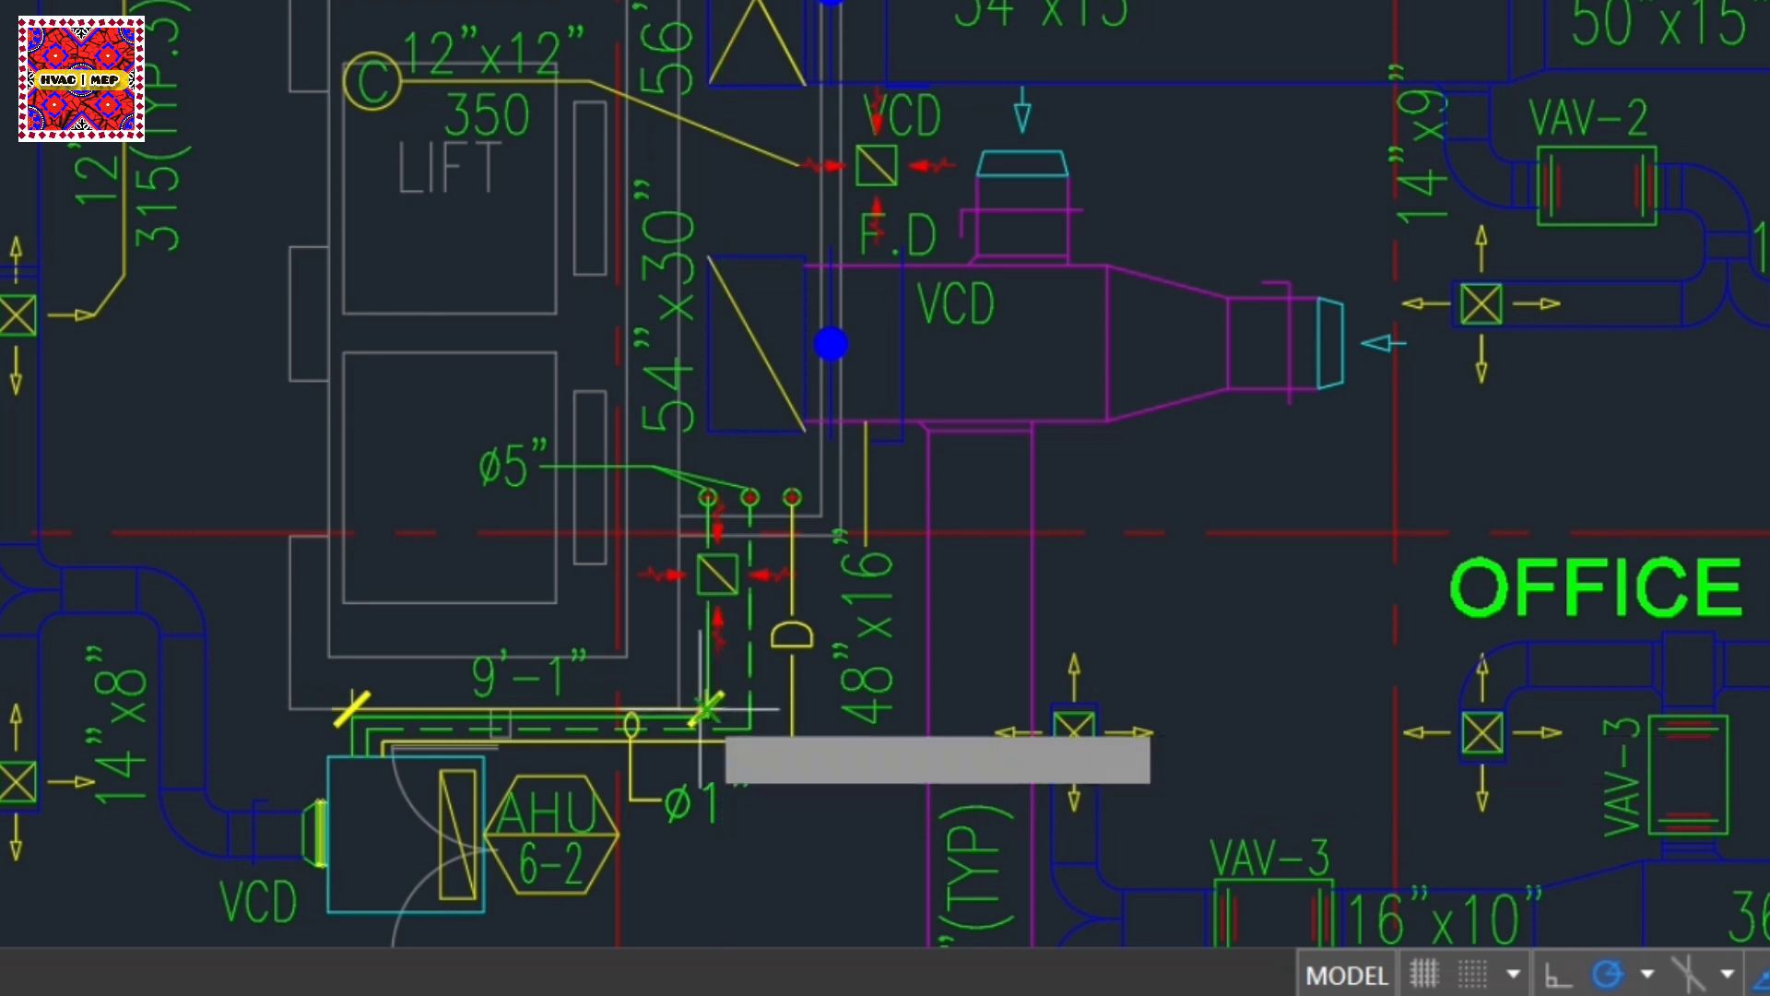
Step: Dimension the vertical chilled water pipe run up to the ø5" riser and mark out the area around AHU 6-2
click(706, 710)
click(708, 498)
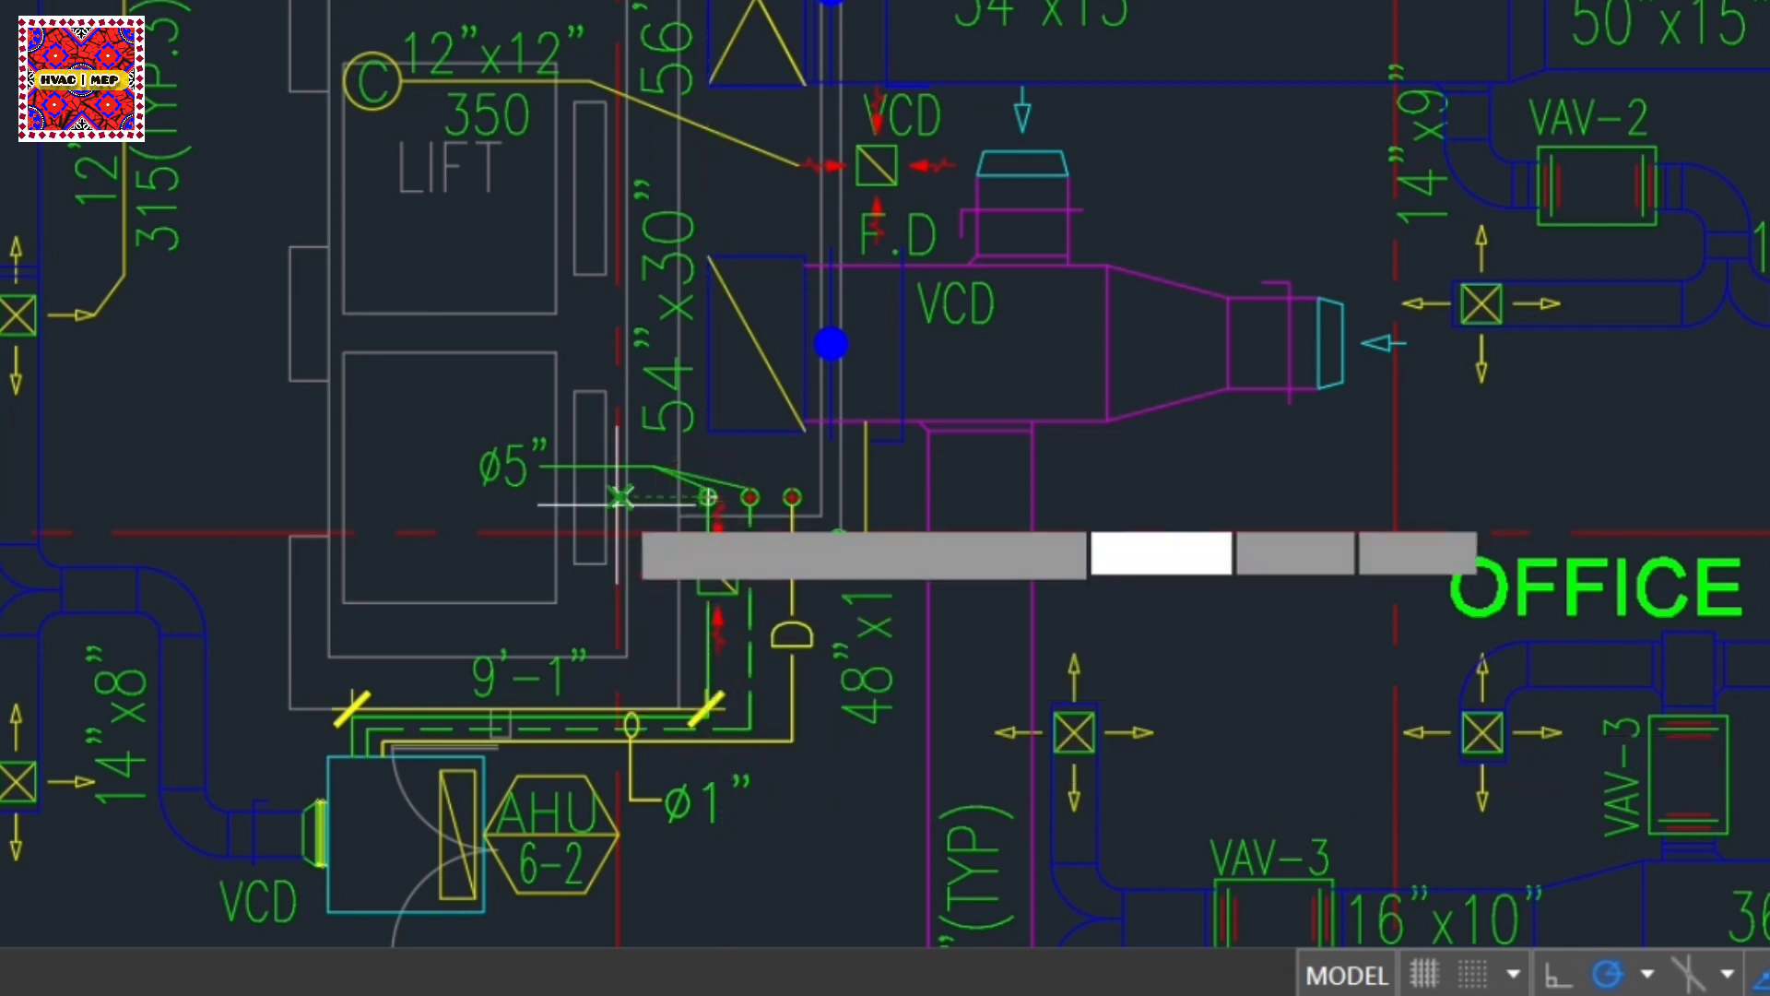
click(611, 579)
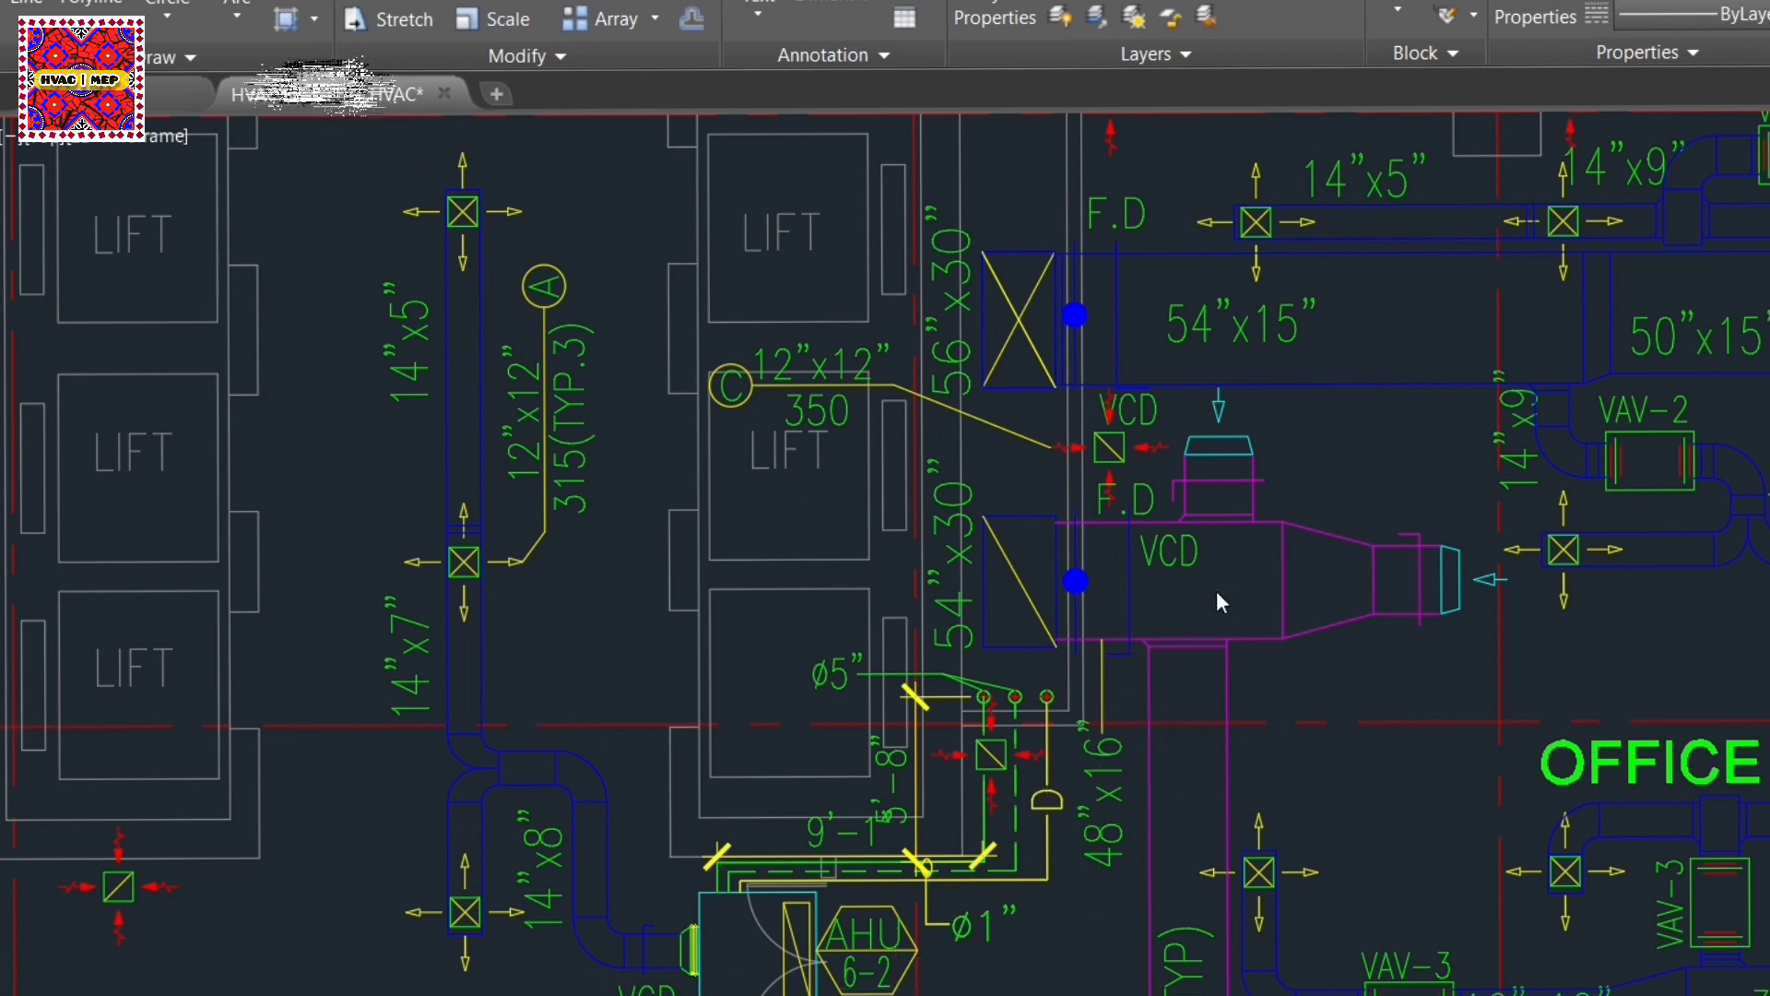
click(560, 611)
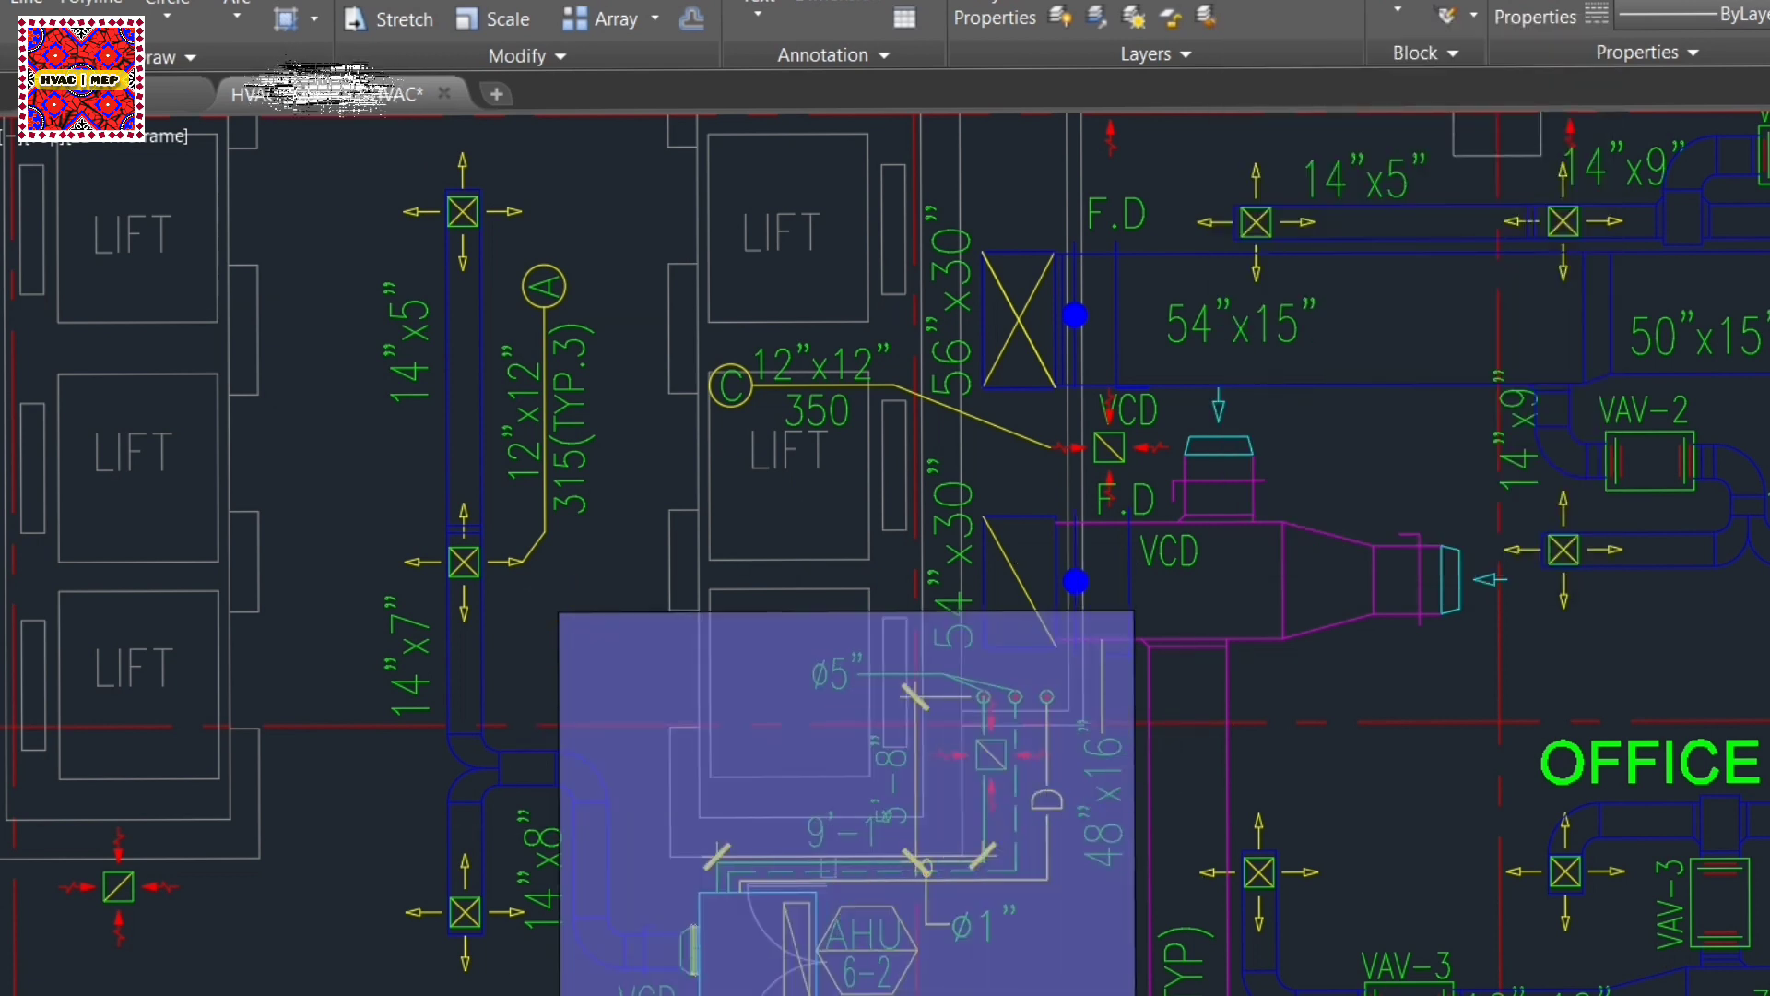
click(1119, 993)
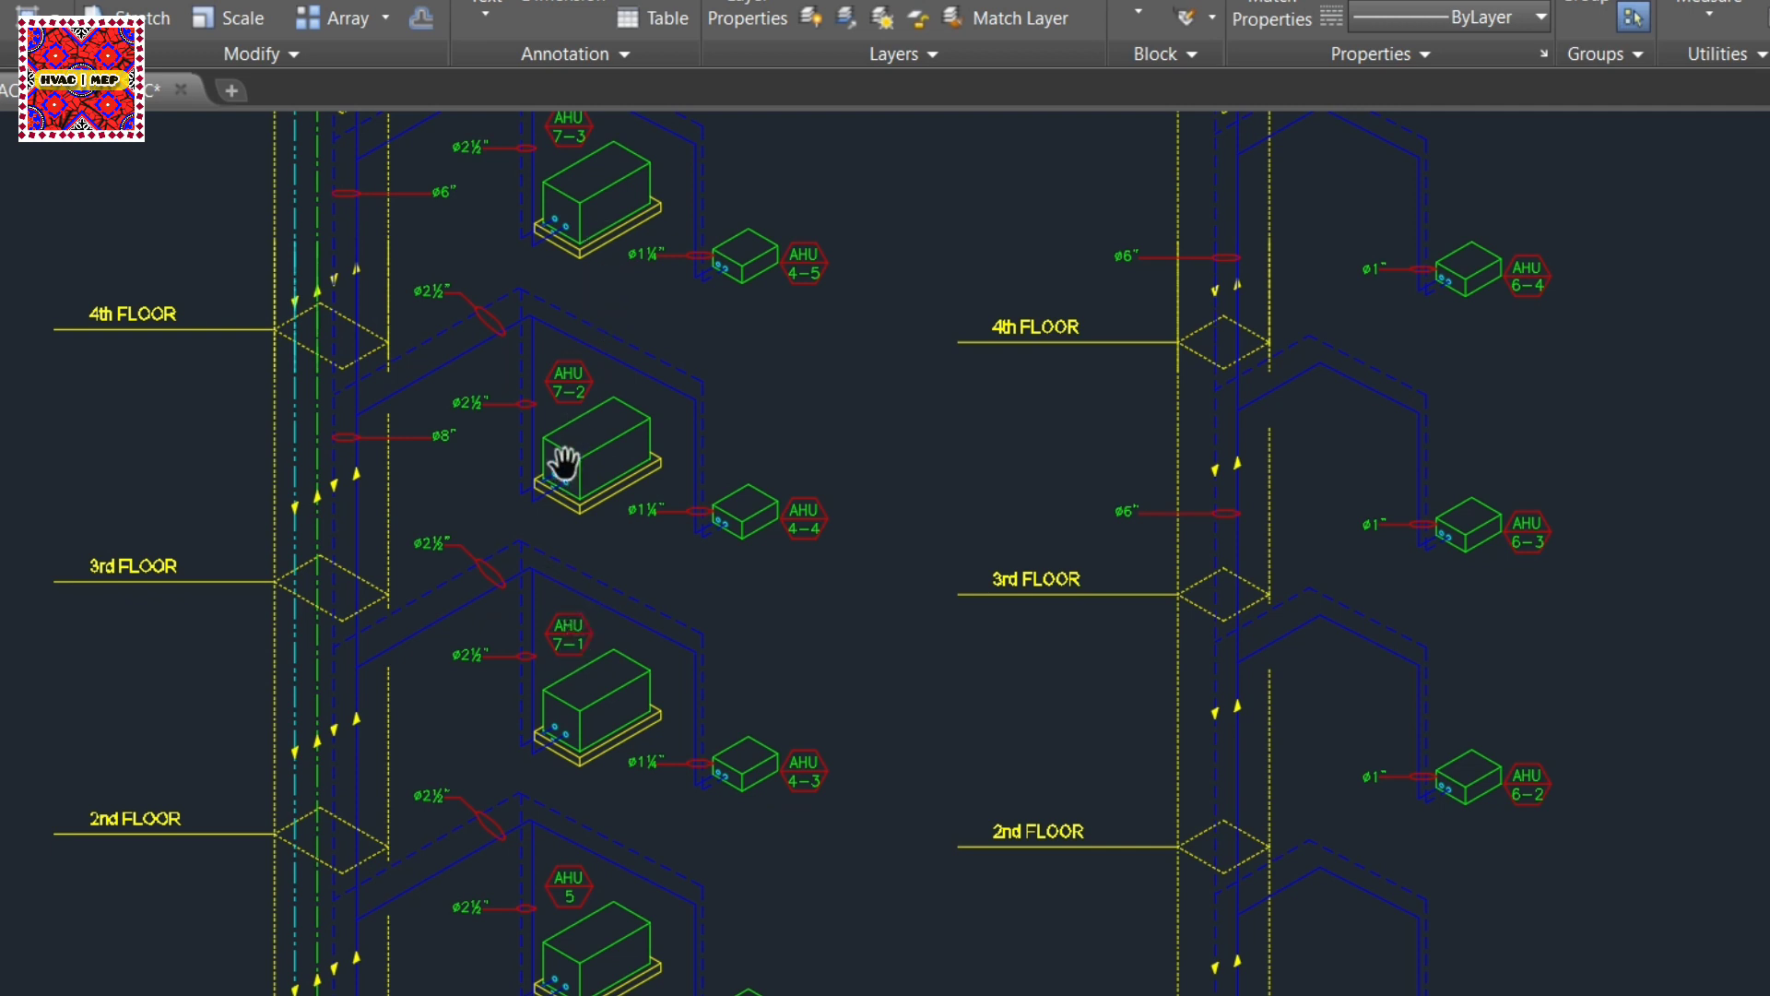
Step: Examine the chilled water riser diagram from the basement up to the 8th floor, checking pipe sizes and AHU branches on each floor
mouse_move(565, 461)
middle_down()
mouse_move(573, 593)
mouse_move(541, 735)
middle_up()
middle_drag(561, 494, 570, 680)
middle_drag(578, 391, 565, 624)
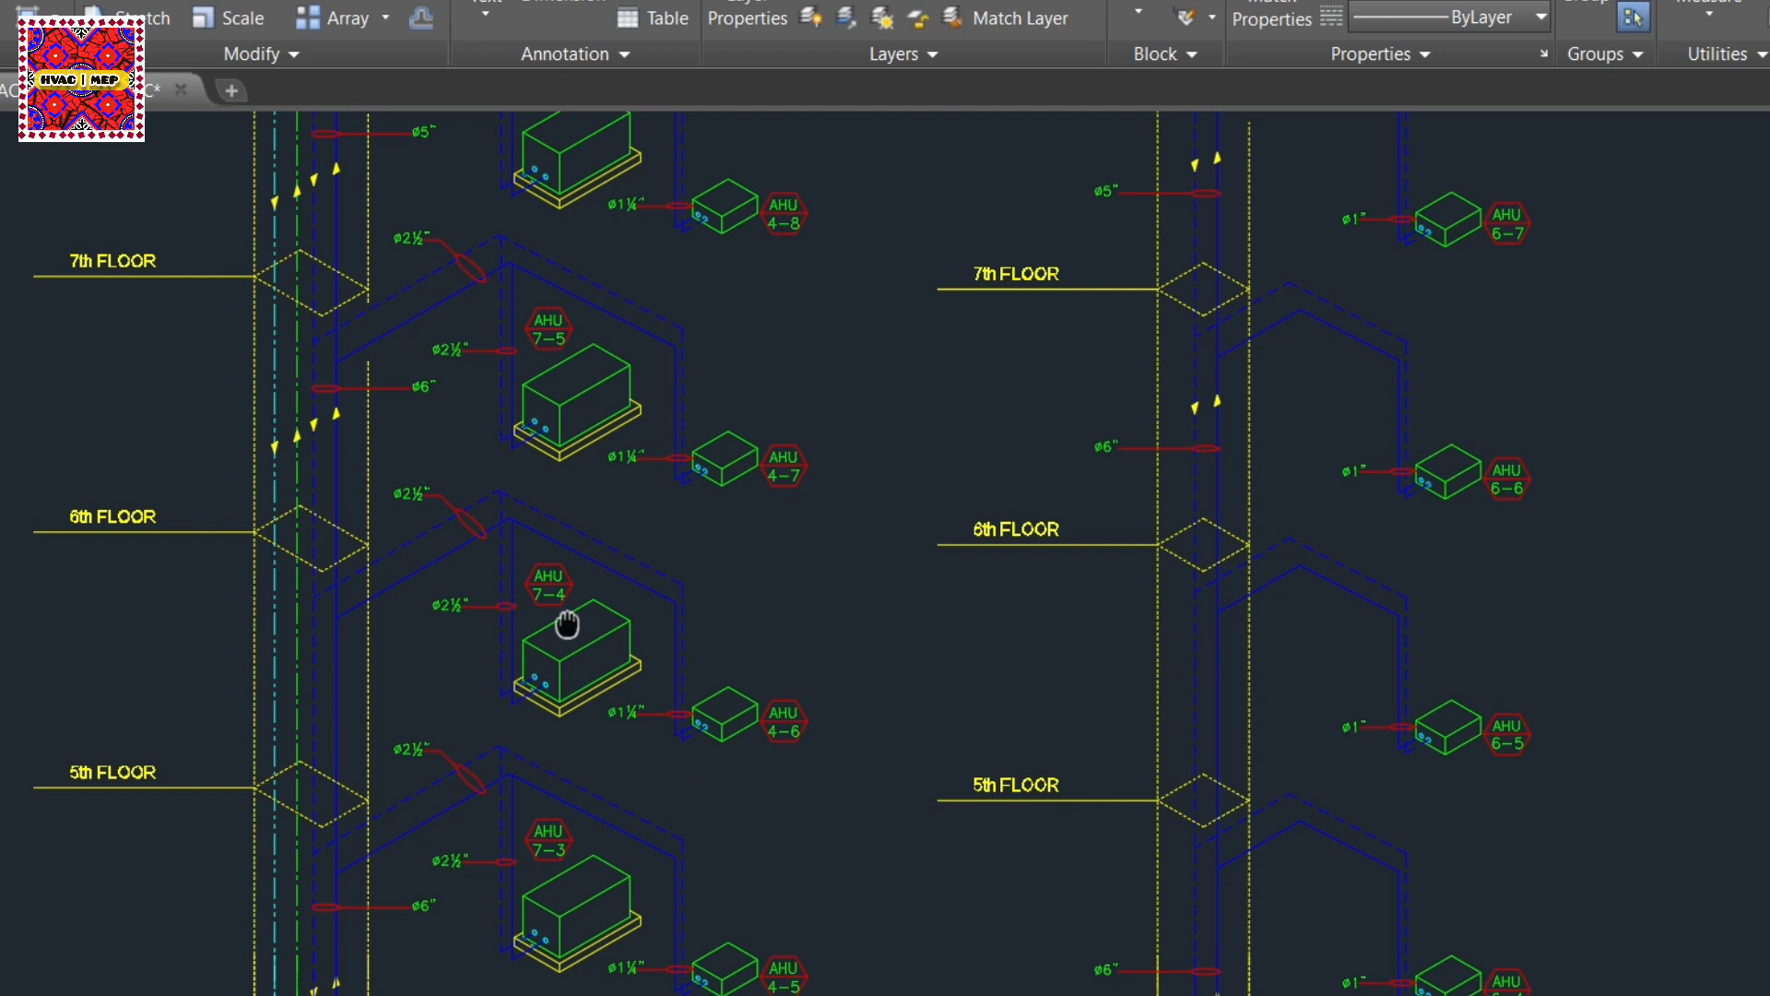
middle_drag(585, 391, 588, 583)
middle_drag(569, 351, 572, 557)
mouse_move(580, 384)
middle_down()
mouse_move(557, 750)
mouse_move(581, 498)
mouse_move(583, 652)
middle_up()
mouse_move(568, 959)
middle_down()
mouse_move(517, 518)
mouse_move(521, 226)
middle_up()
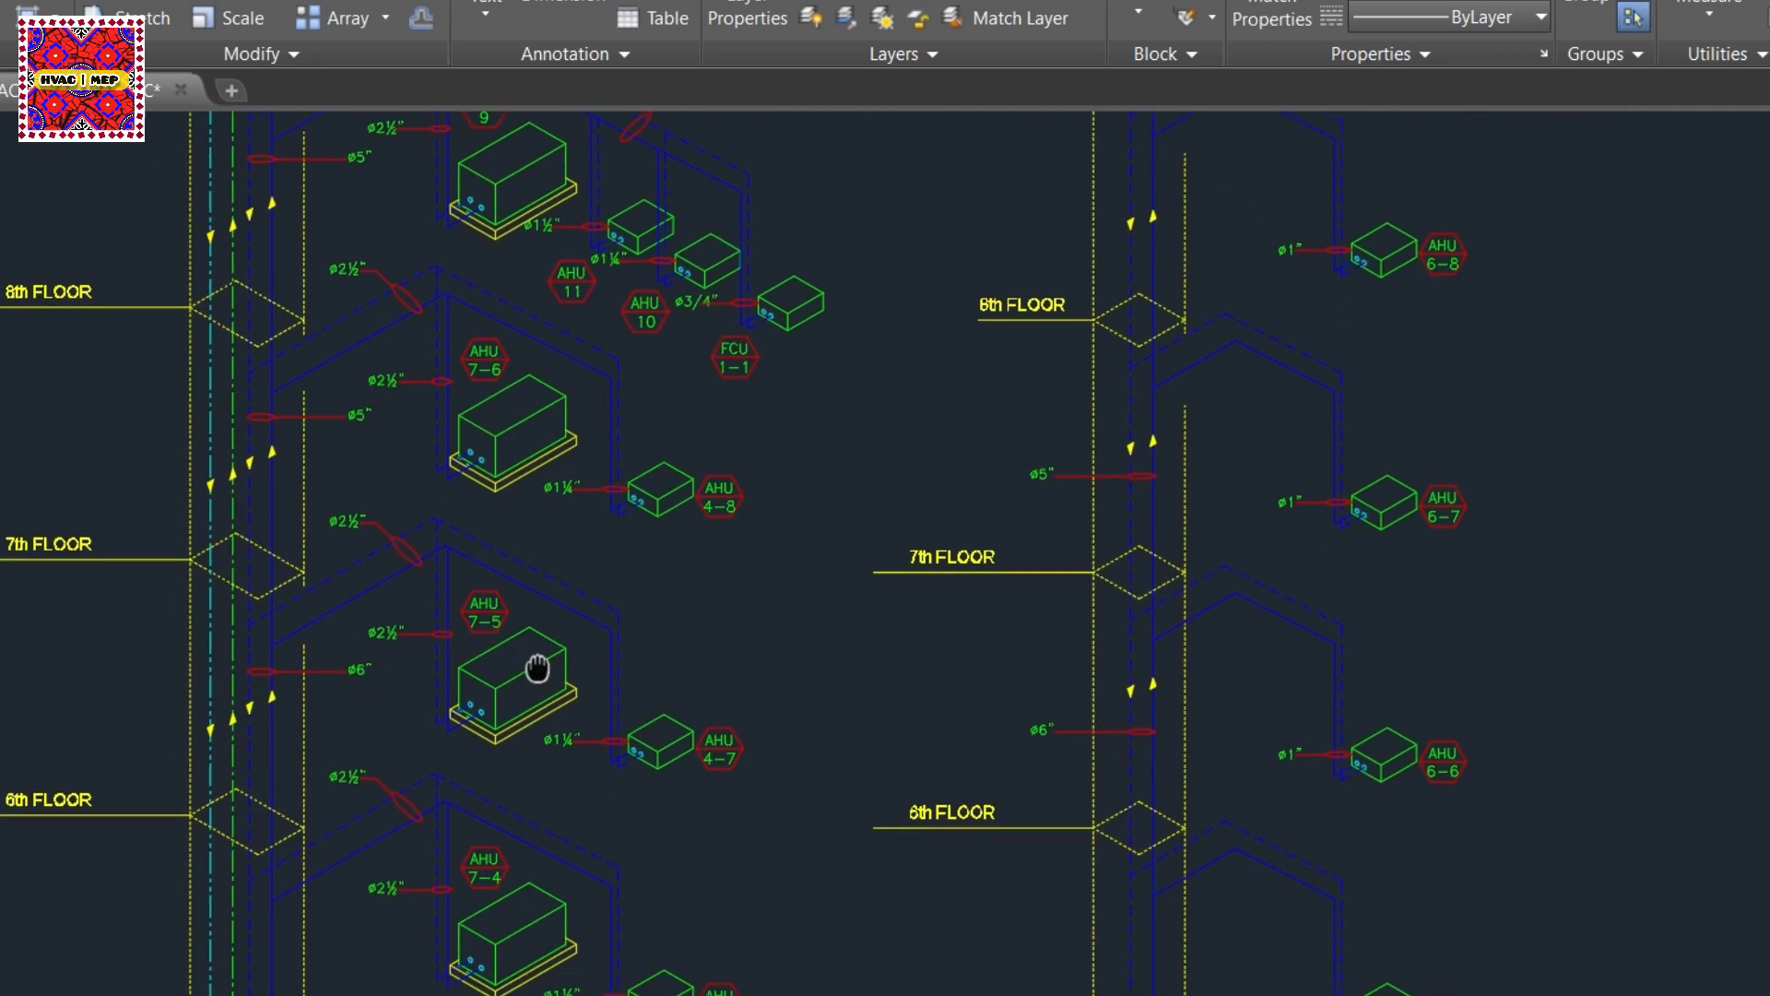
middle_drag(530, 787, 514, 469)
middle_drag(513, 784, 519, 519)
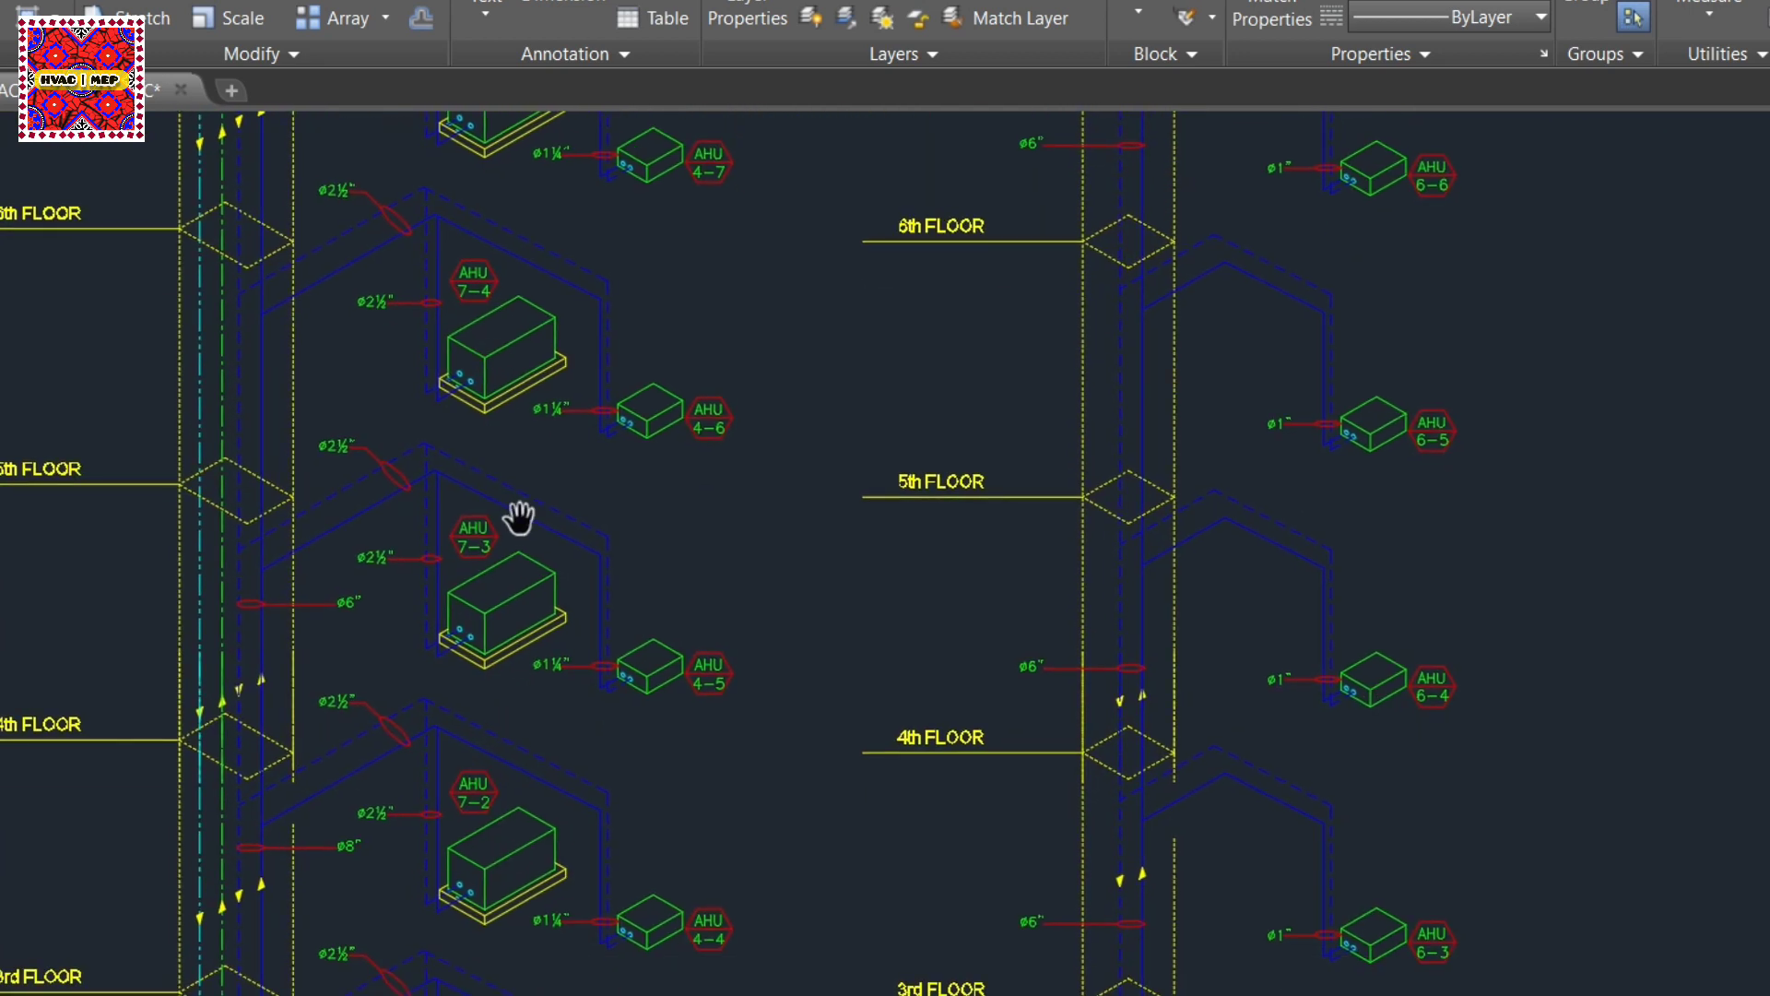
middle_drag(533, 811, 486, 474)
middle_drag(534, 700, 563, 446)
middle_drag(557, 672, 565, 506)
middle_drag(566, 620, 548, 472)
mouse_move(521, 561)
middle_down()
mouse_move(526, 395)
mouse_move(455, 332)
middle_up()
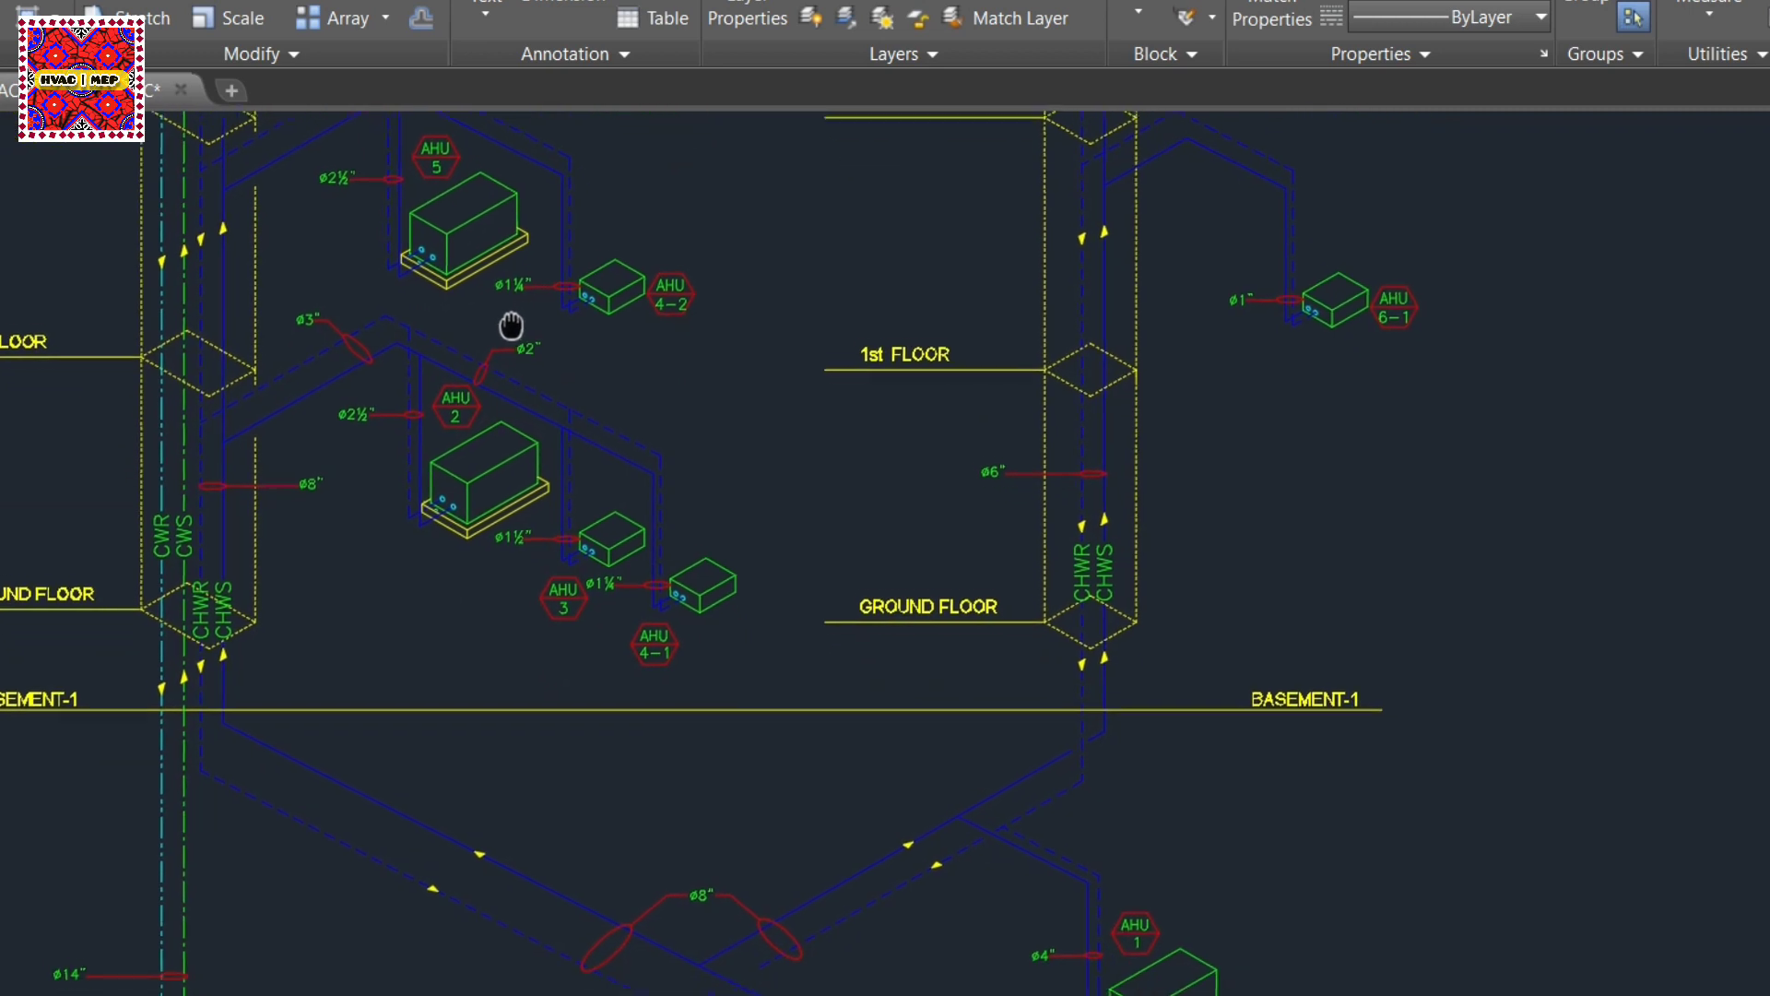
middle_drag(424, 435, 376, 118)
mouse_move(417, 494)
middle_down()
mouse_move(391, 229)
mouse_move(433, 451)
mouse_move(296, 276)
mouse_move(368, 435)
mouse_move(456, 814)
middle_up()
mouse_move(443, 350)
middle_down()
mouse_move(461, 790)
mouse_move(448, 629)
mouse_move(442, 670)
middle_up()
middle_drag(443, 738, 452, 784)
middle_drag(442, 646, 451, 759)
middle_drag(526, 498, 541, 750)
mouse_move(516, 461)
middle_down()
mouse_move(530, 738)
mouse_move(491, 615)
mouse_move(487, 719)
middle_up()
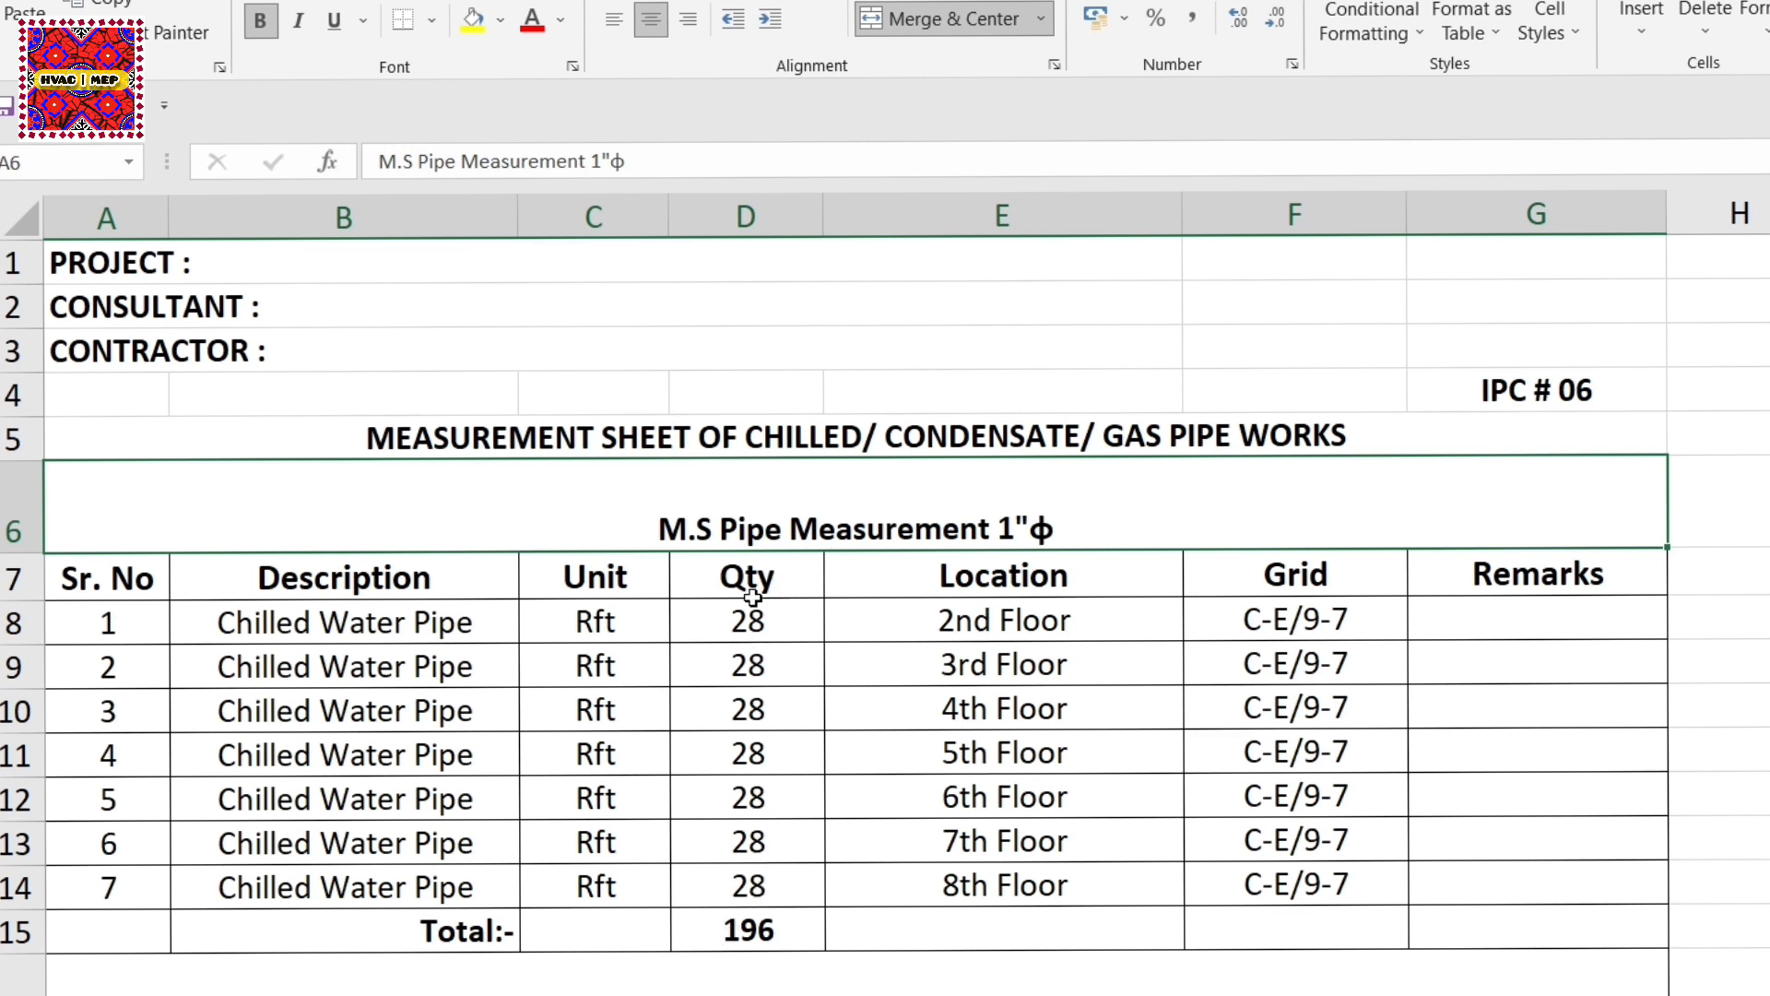
Step: In Excel, re-enter the 1"ф pipe quantity total in D15 as the formula =SUM(D8:D14)
double_click(754, 930)
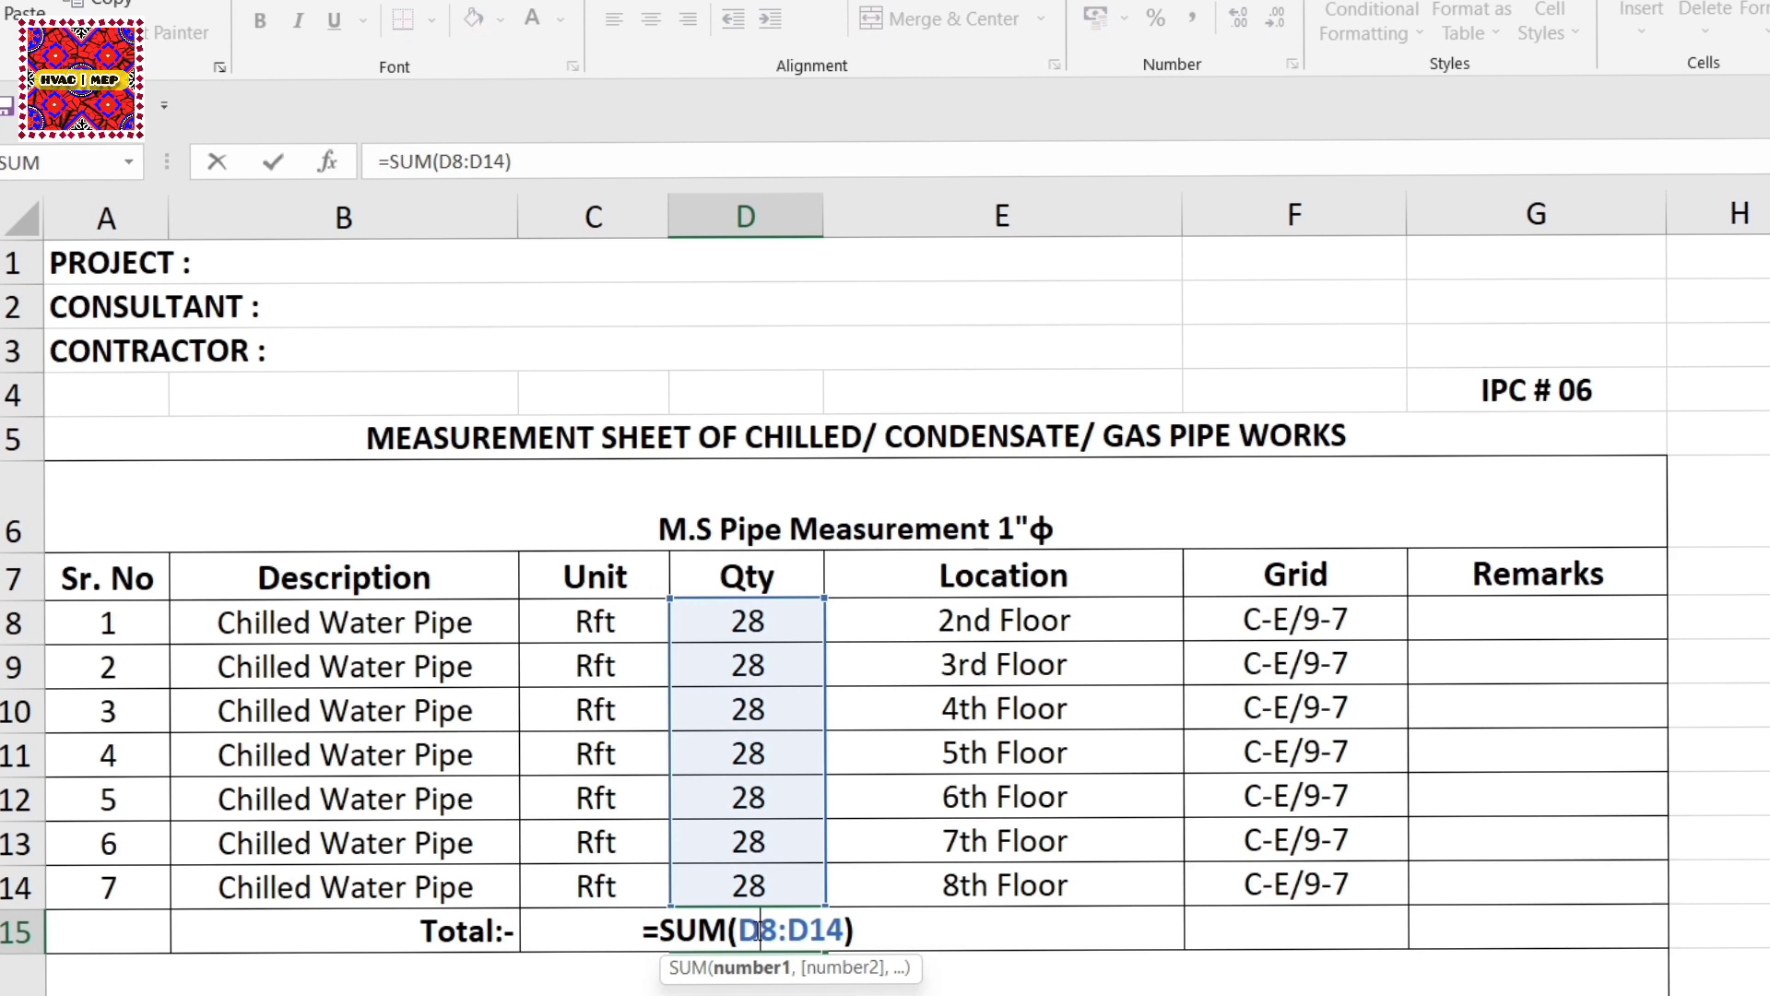
key(Escape)
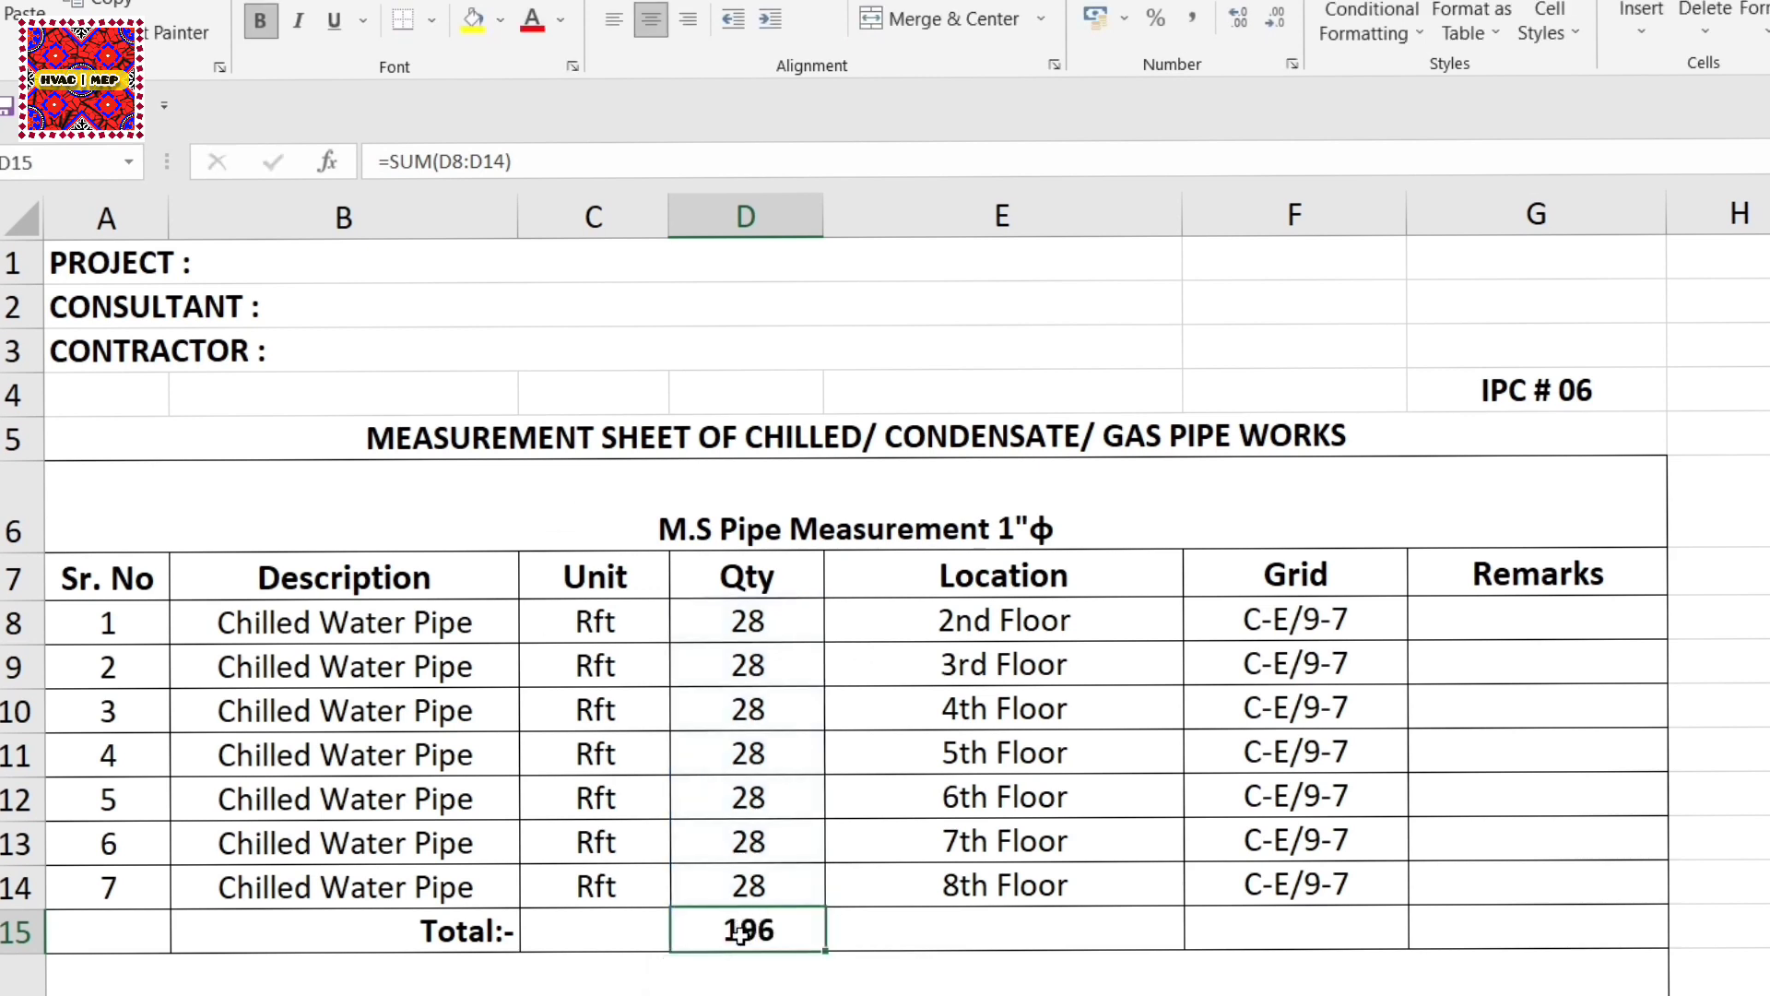
text(=)
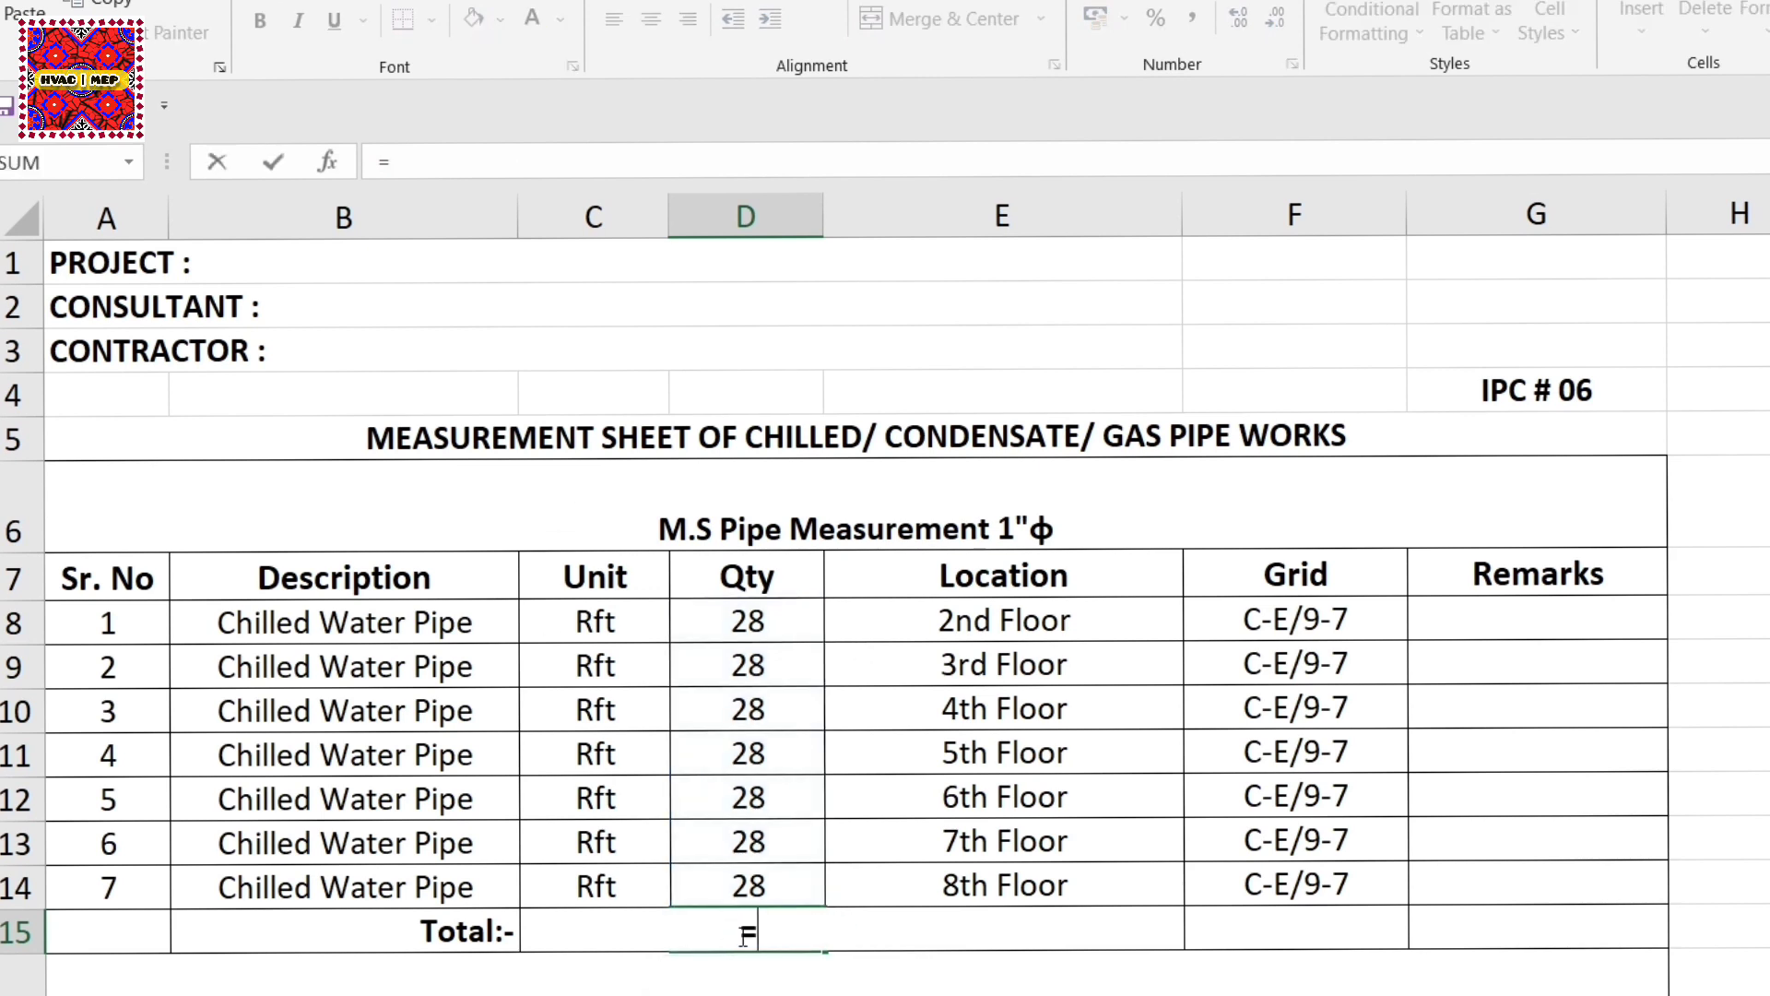
click(68, 158)
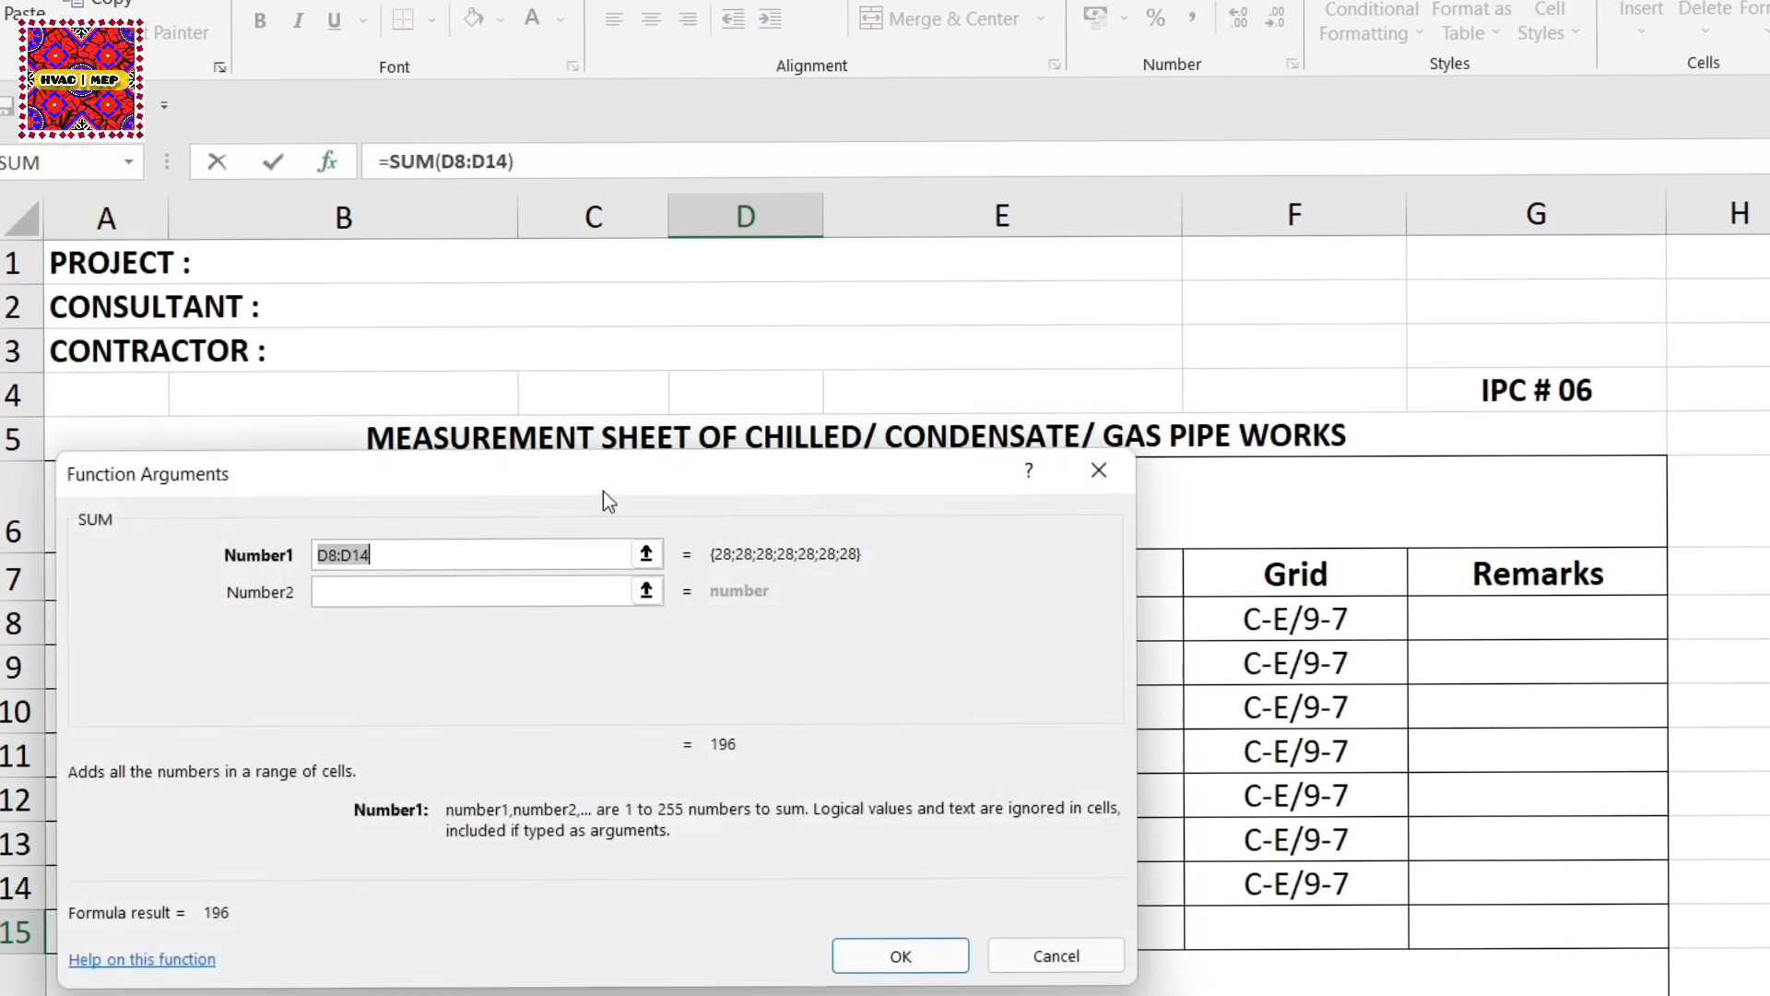
drag(603, 492, 1758, 382)
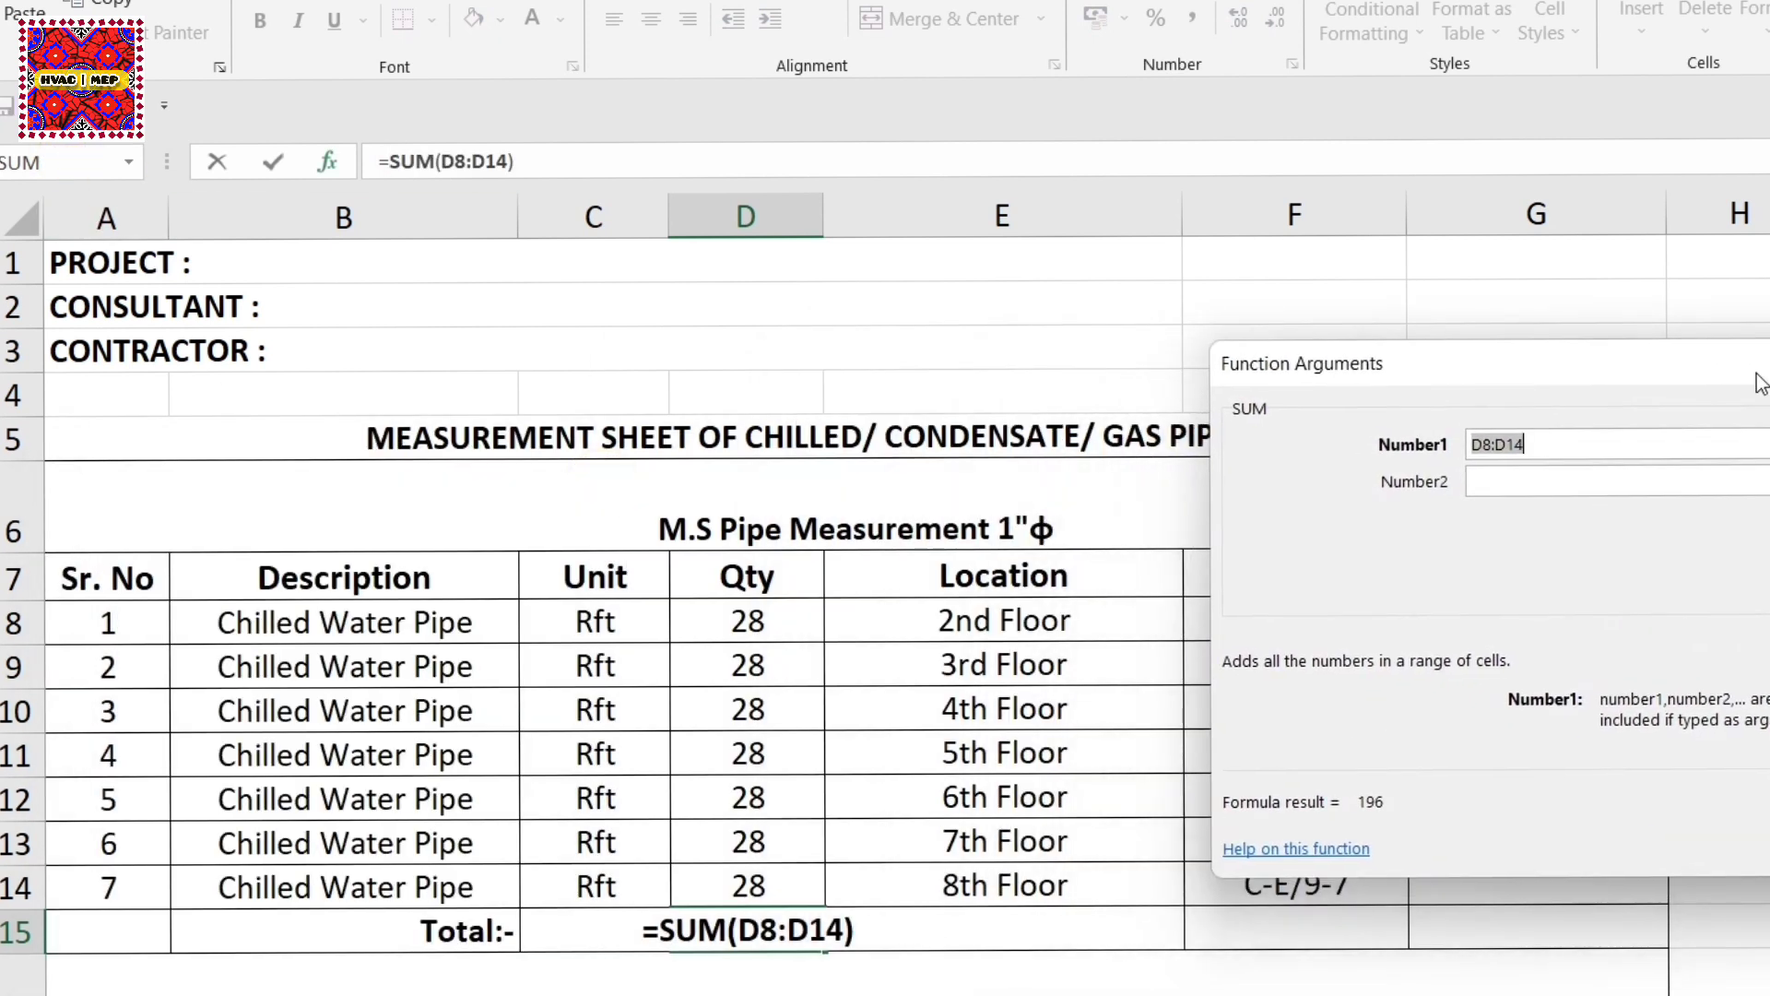
drag(792, 618, 773, 883)
key(Return)
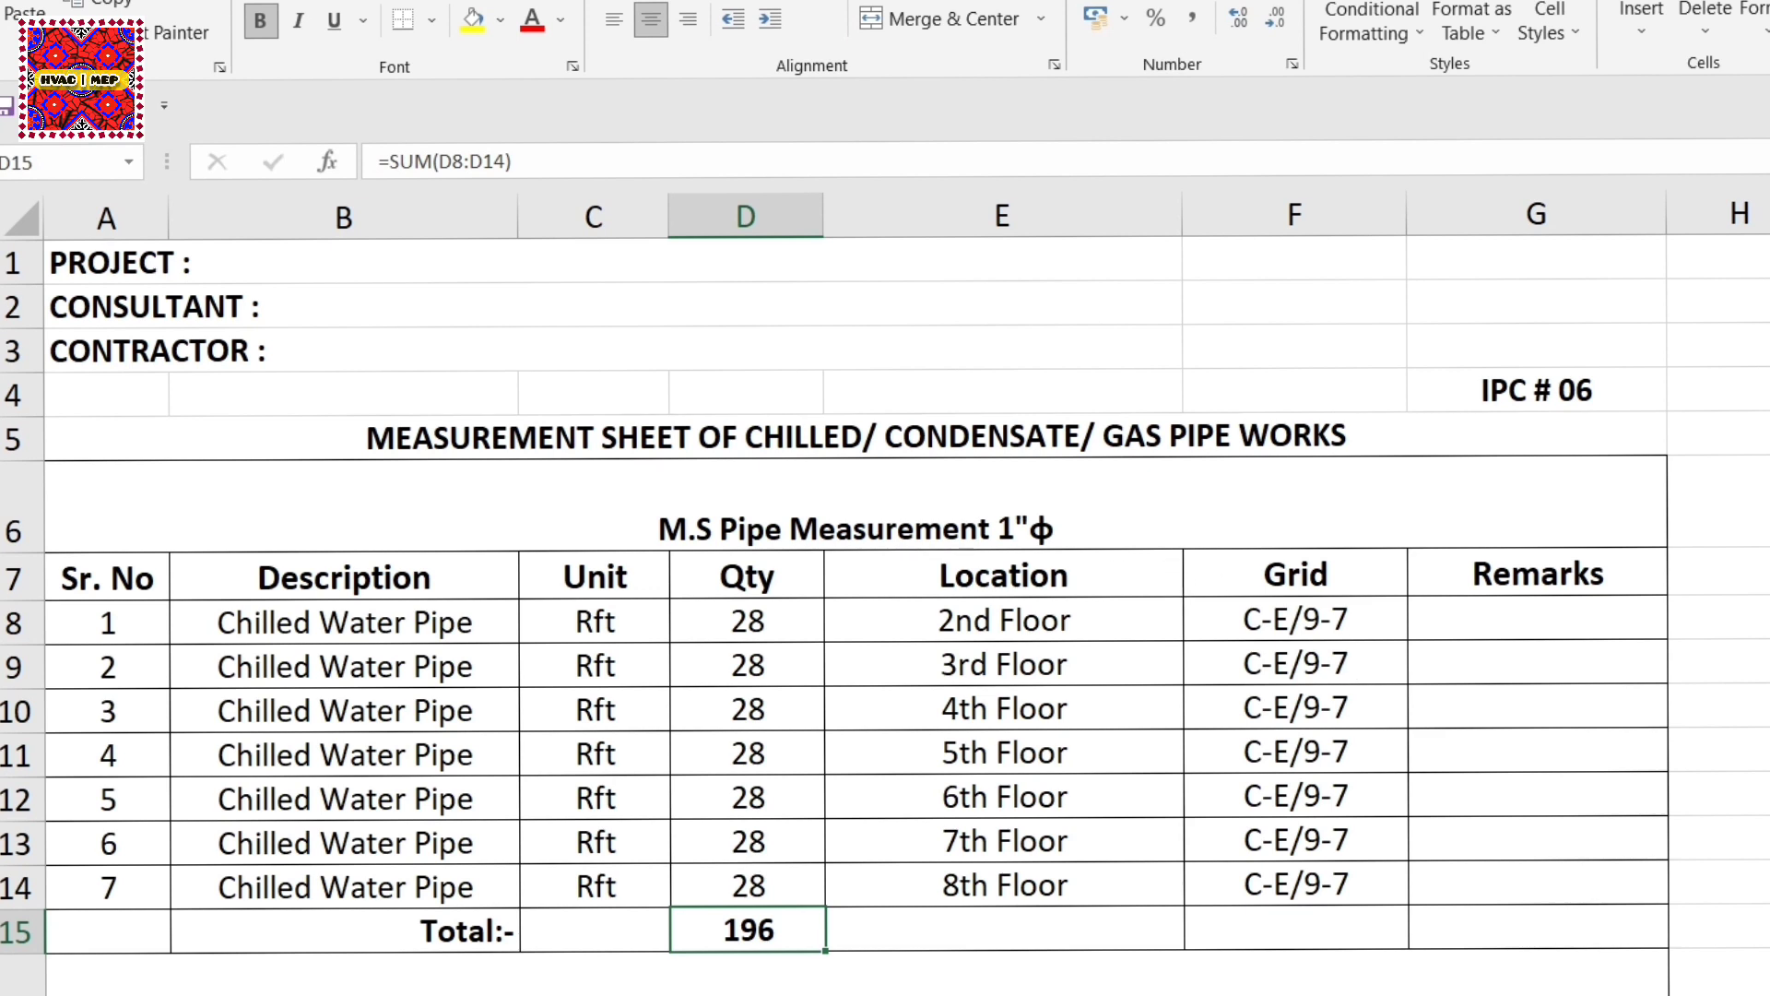
Step: Examine the AHU 4-3 pipe run on the AutoCAD floor plan between gridlines C-E and 5-7
scroll(885, 616, down, 3)
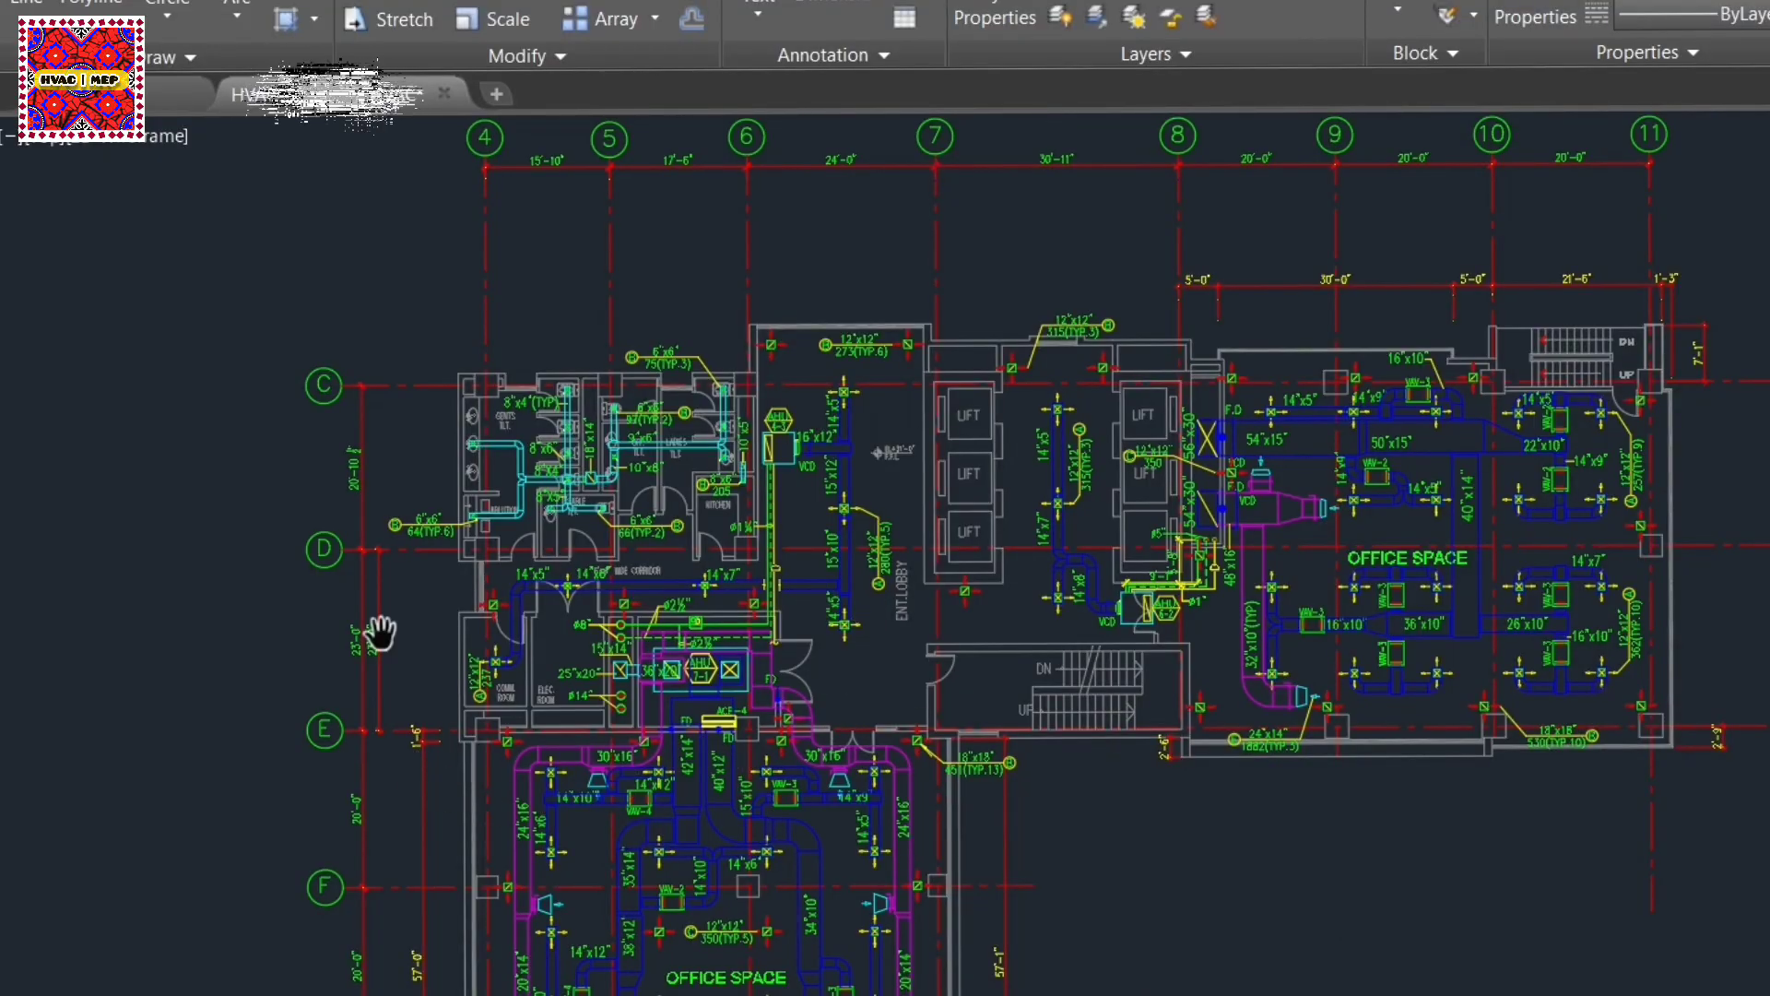
drag(315, 381, 401, 381)
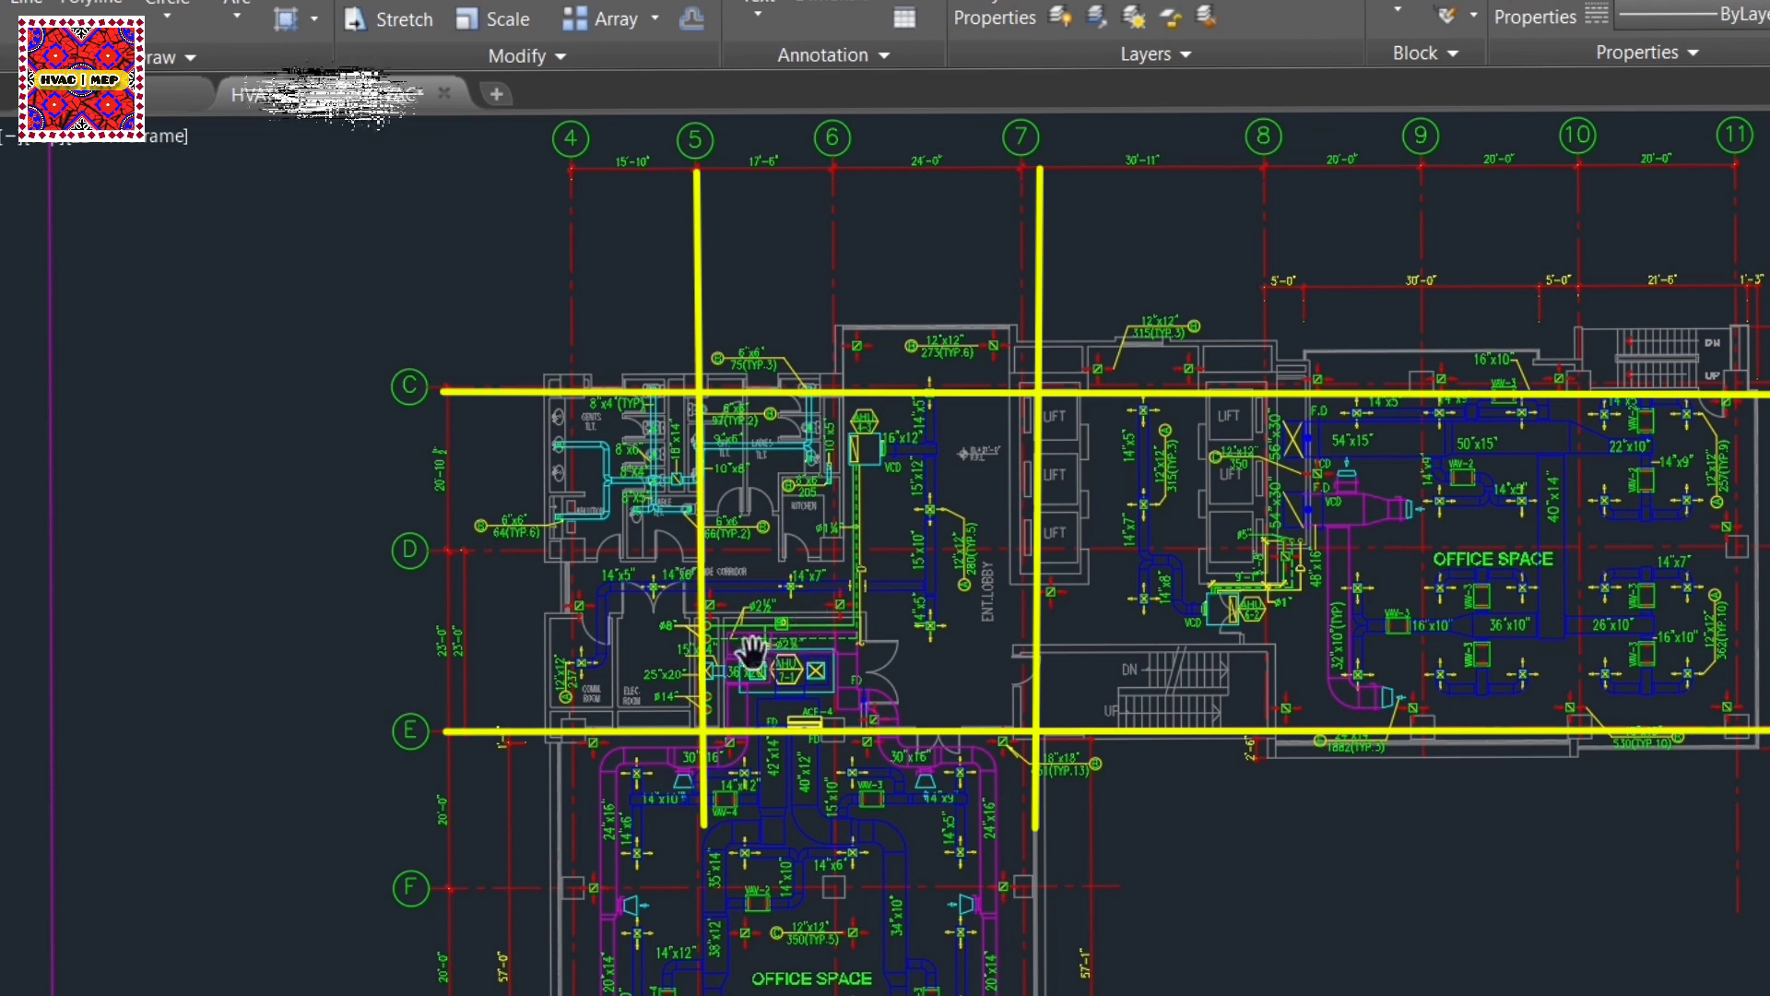
scroll(625, 550, up, 4)
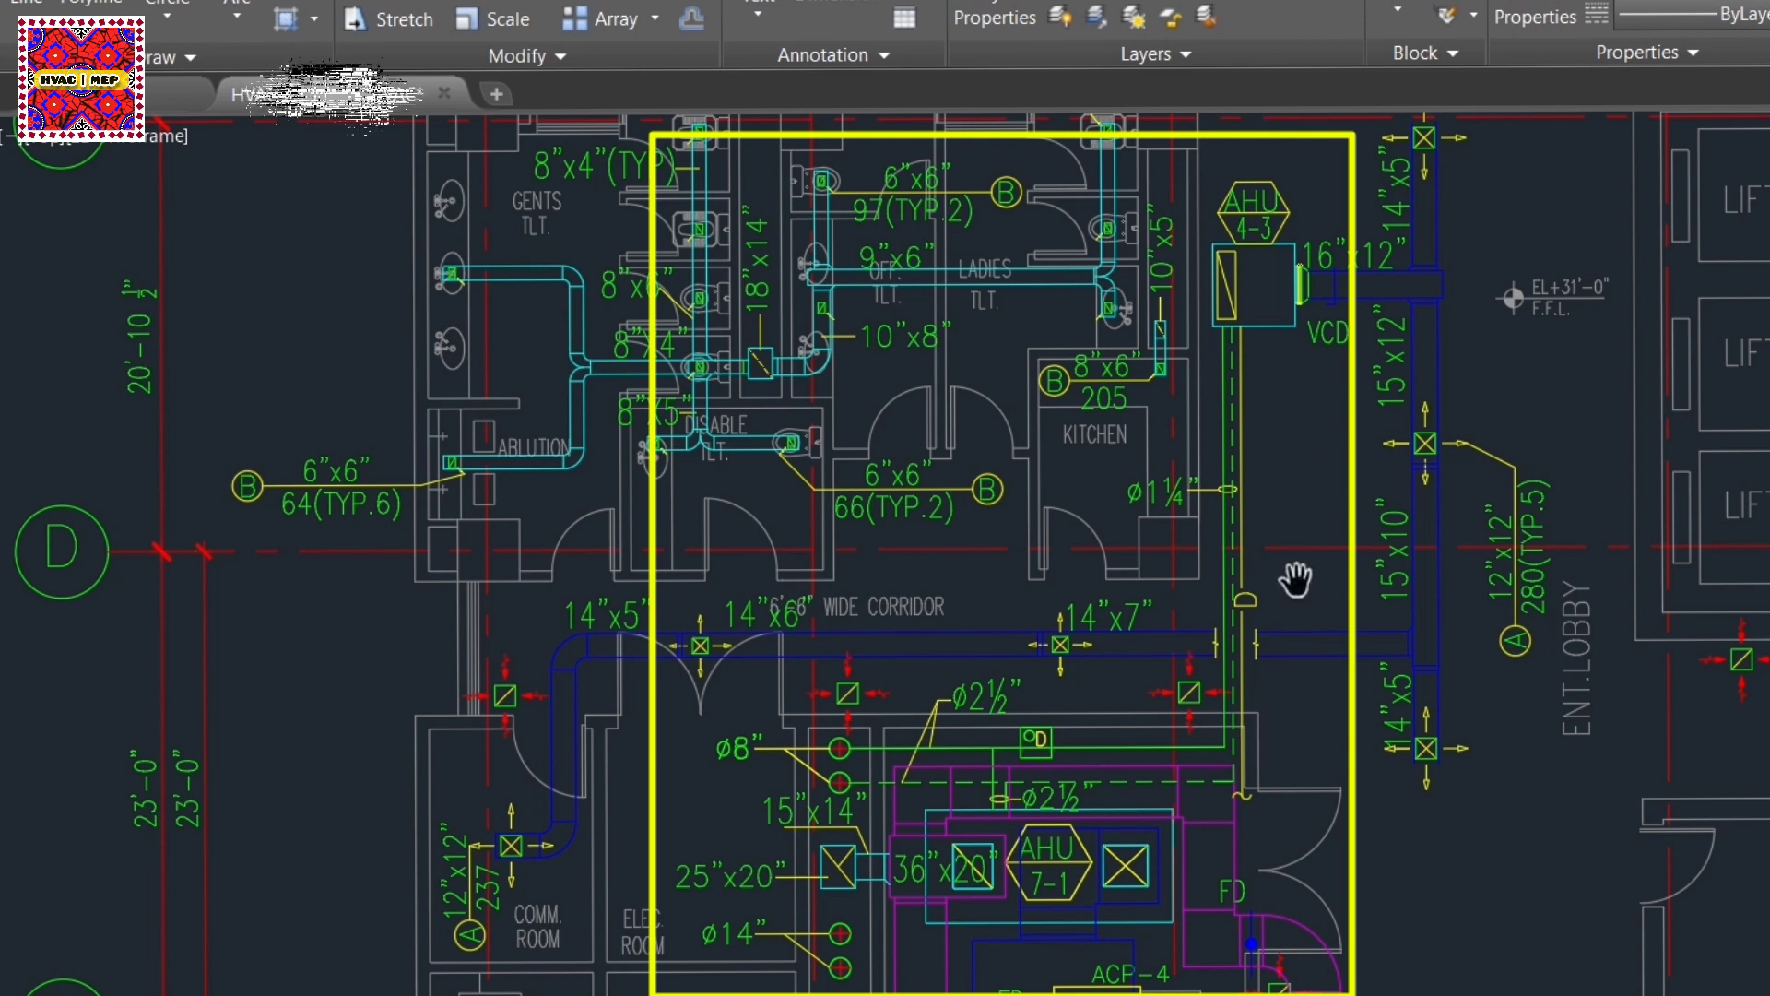
Step: Switch to Excel and review the M.S pipe measurement tables from 1"ф through 6"ф, checking quantities, floor locations and grids
key(alt+Tab)
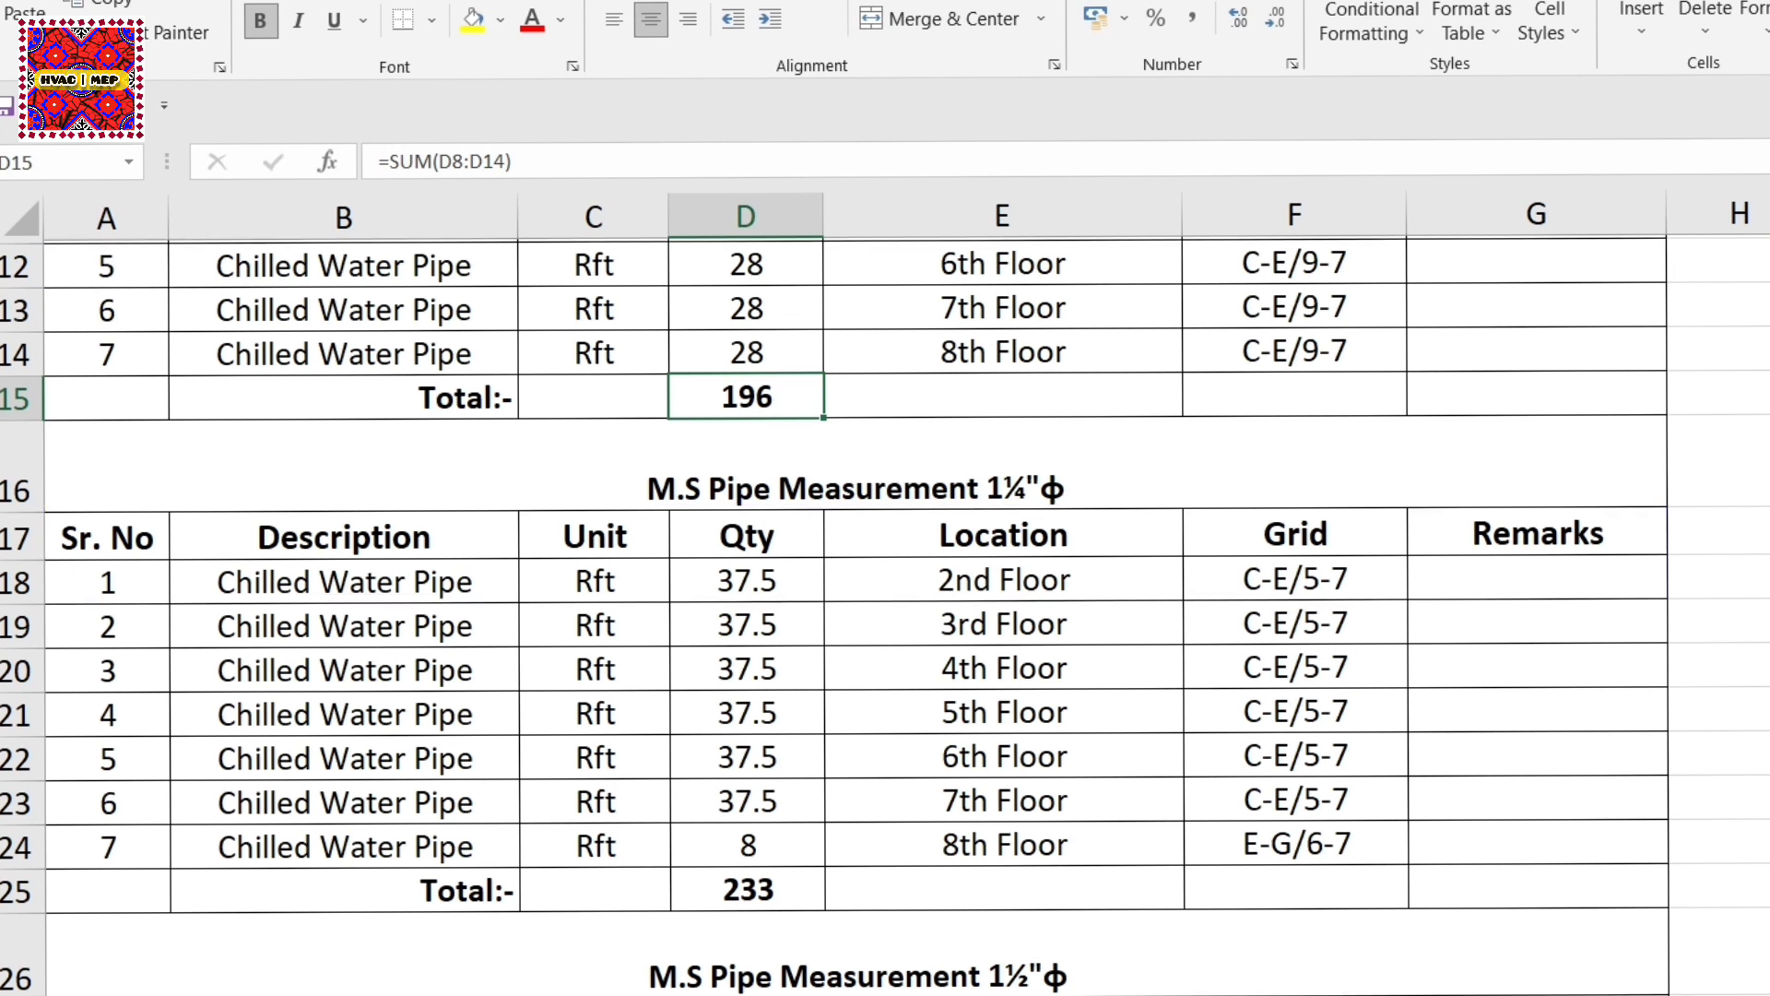
scroll(1126, 702, down, 2)
drag(35, 635, 1250, 728)
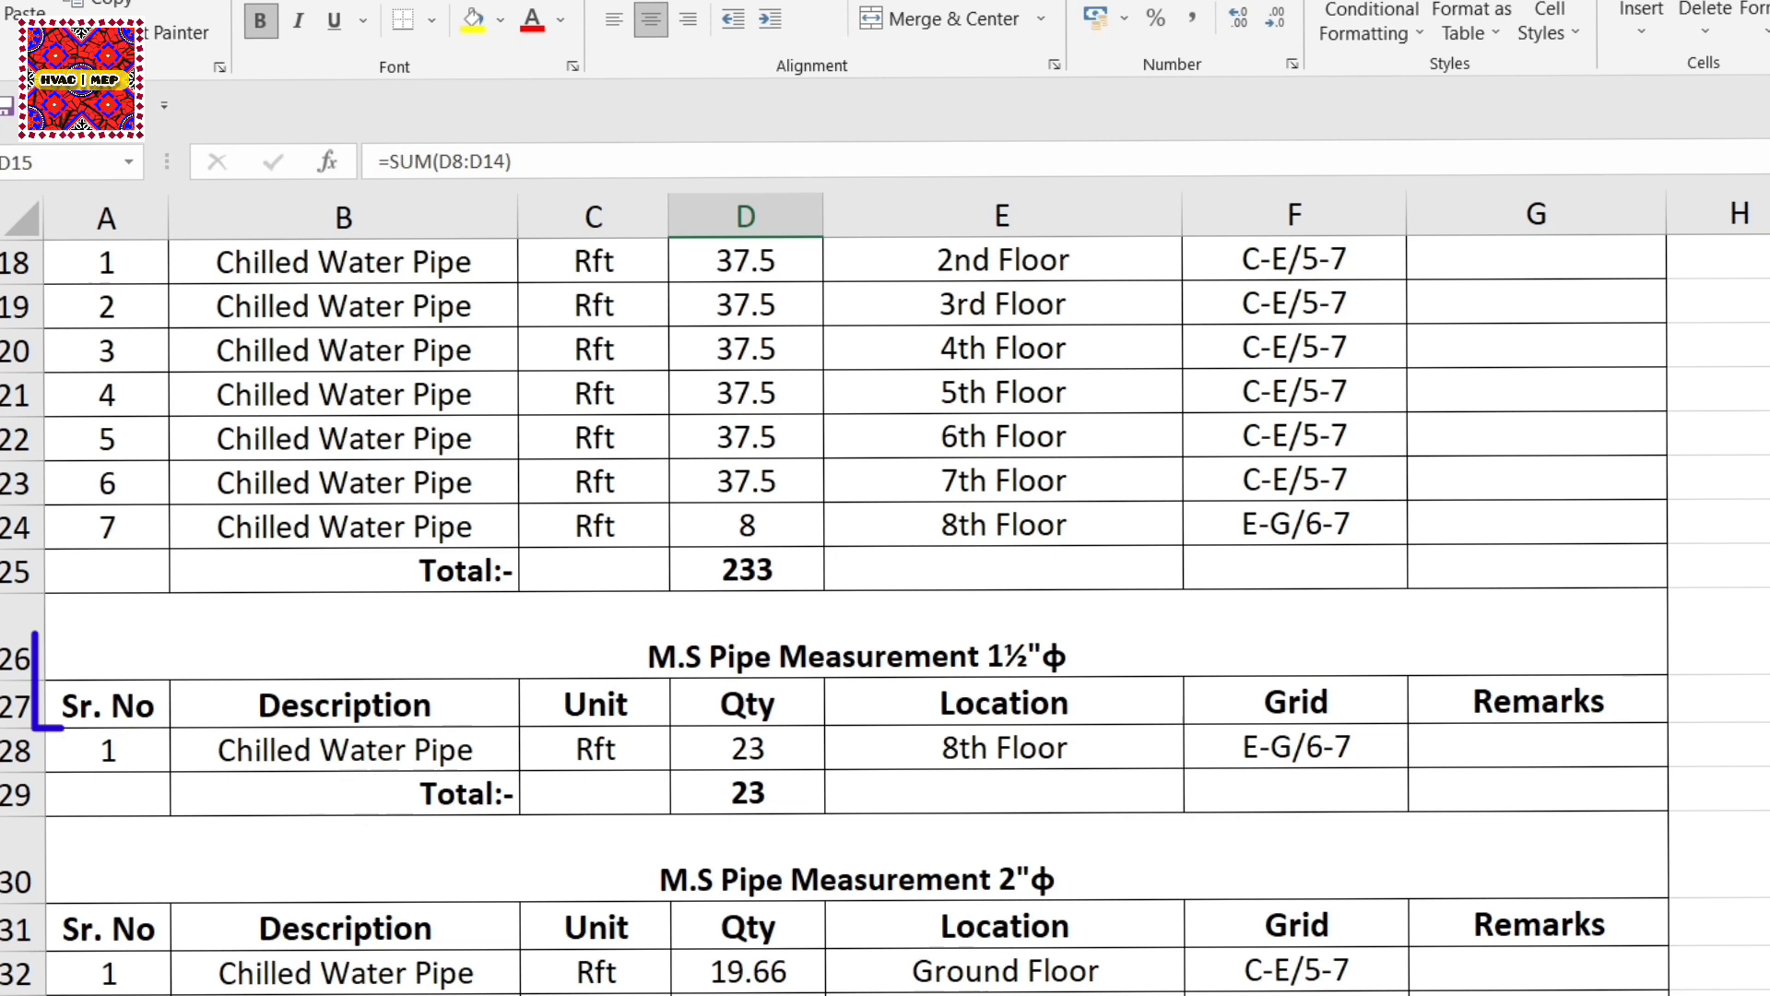
scroll(885, 616, up, 6)
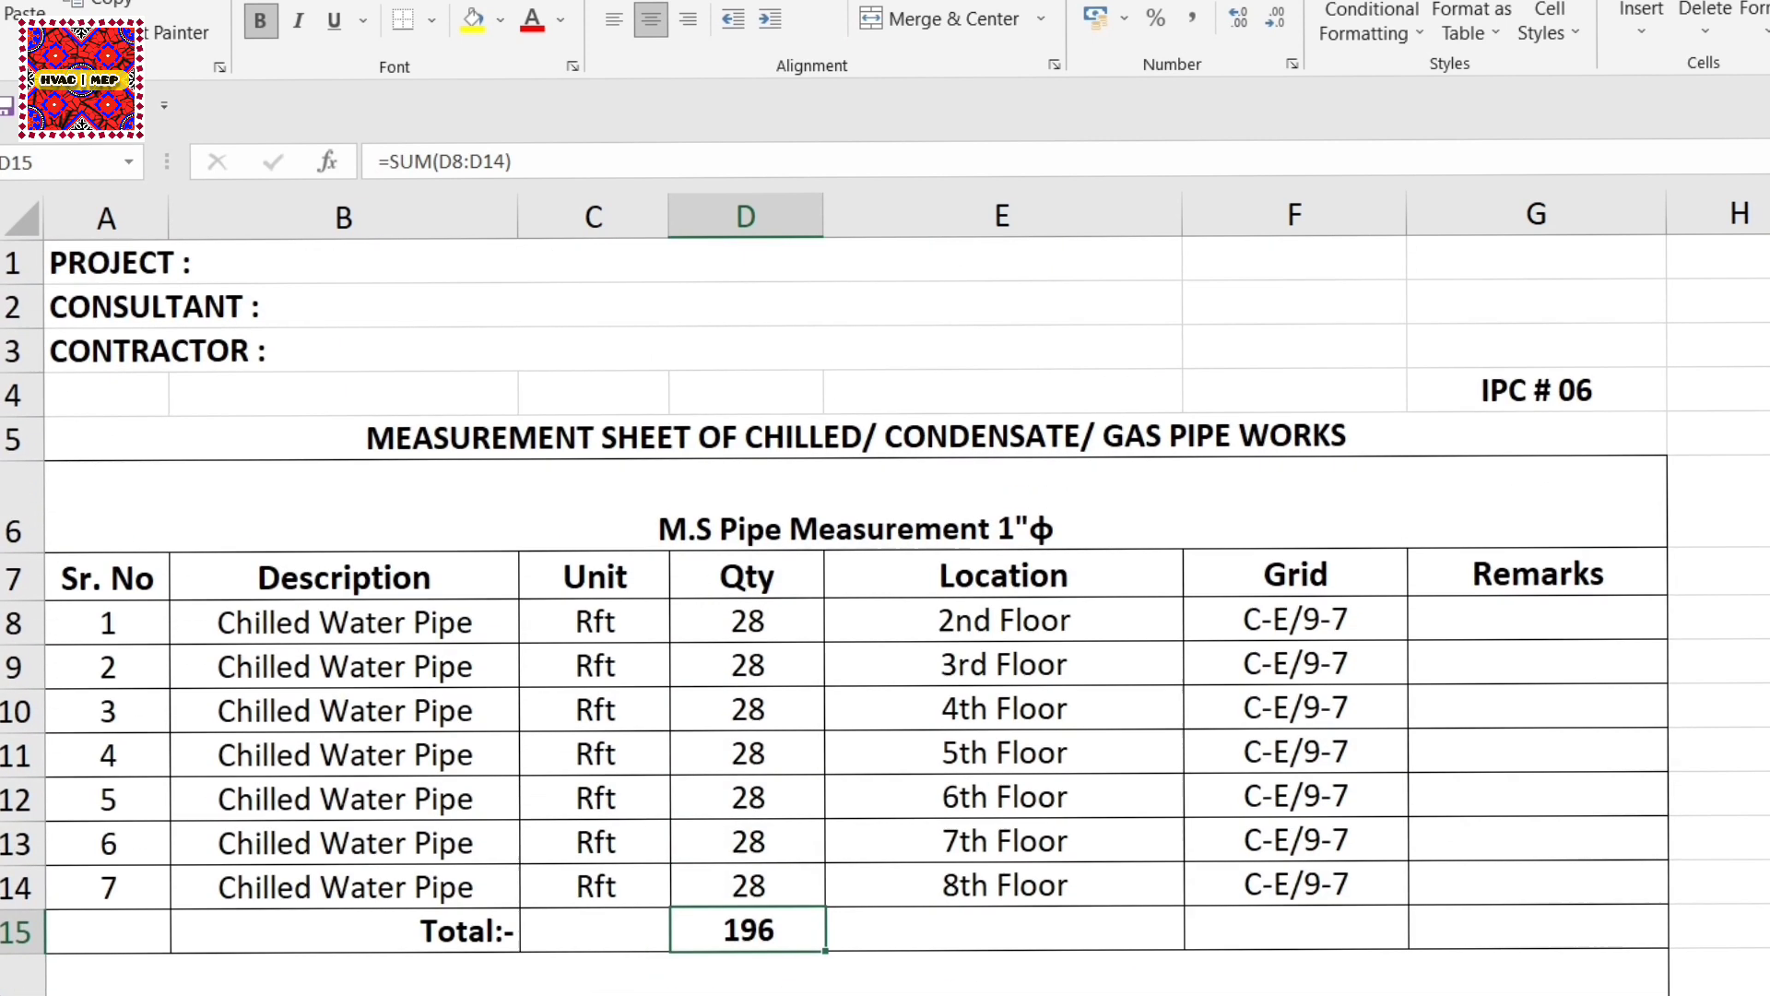
scroll(886, 615, down, 1)
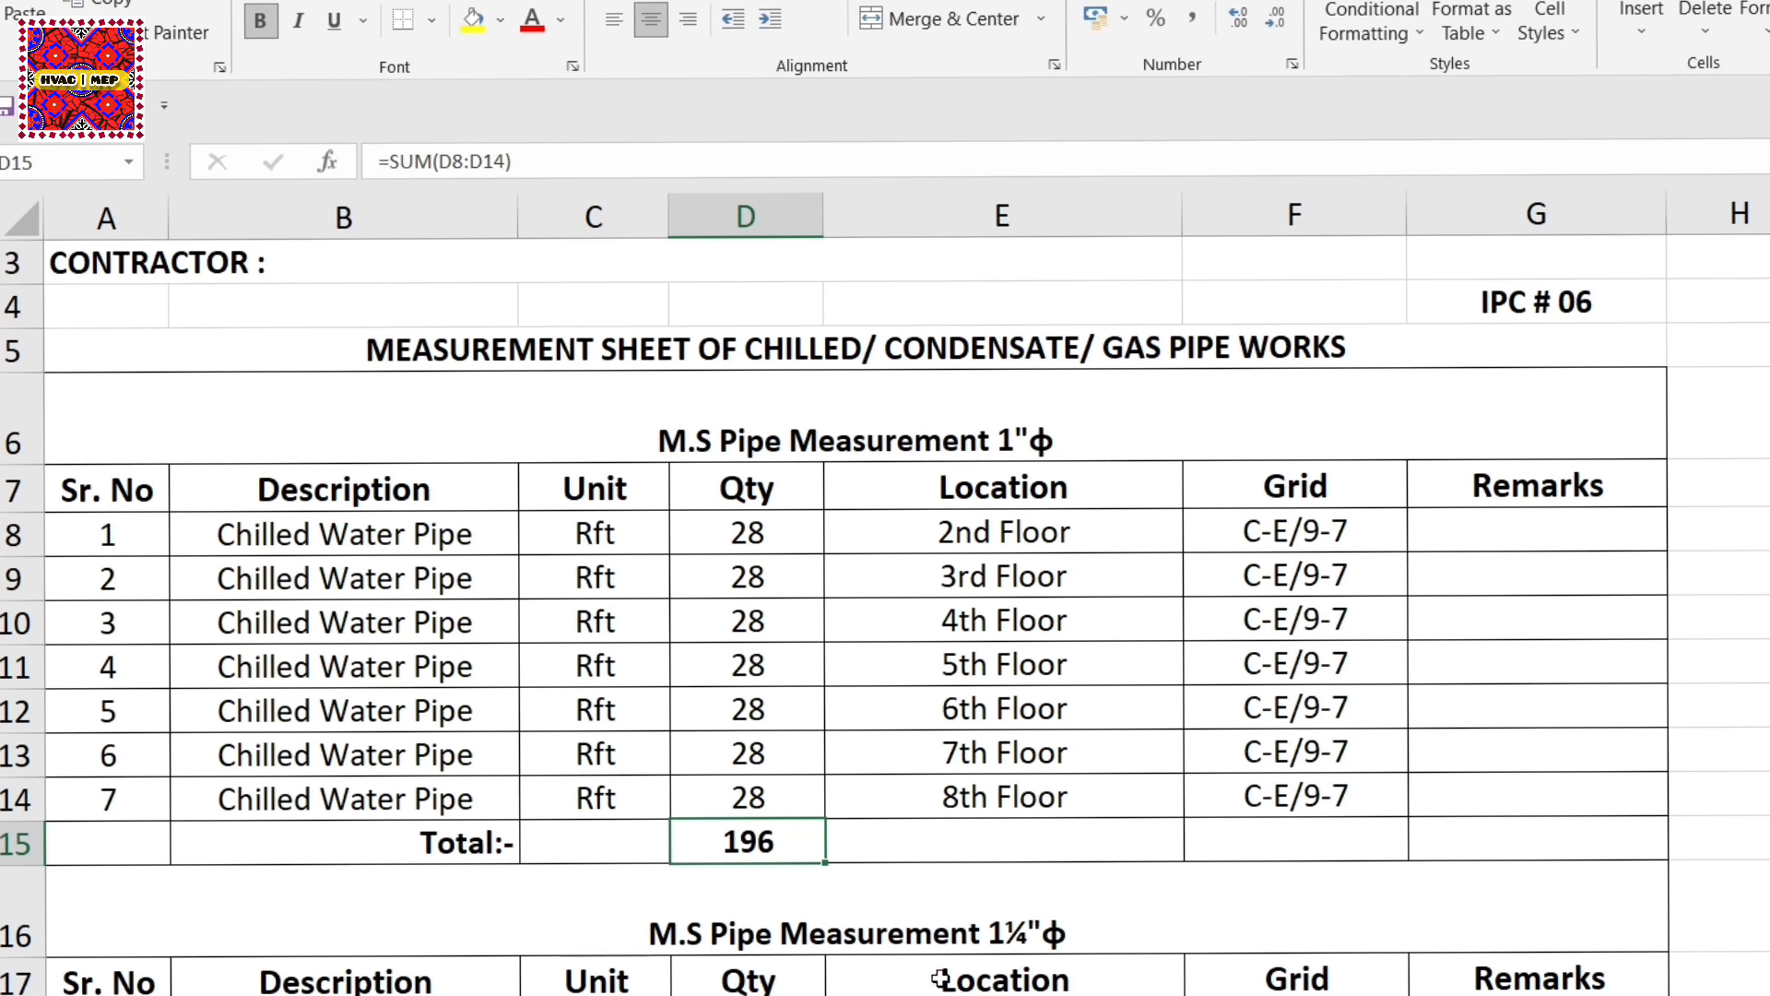
scroll(885, 616, down, 5)
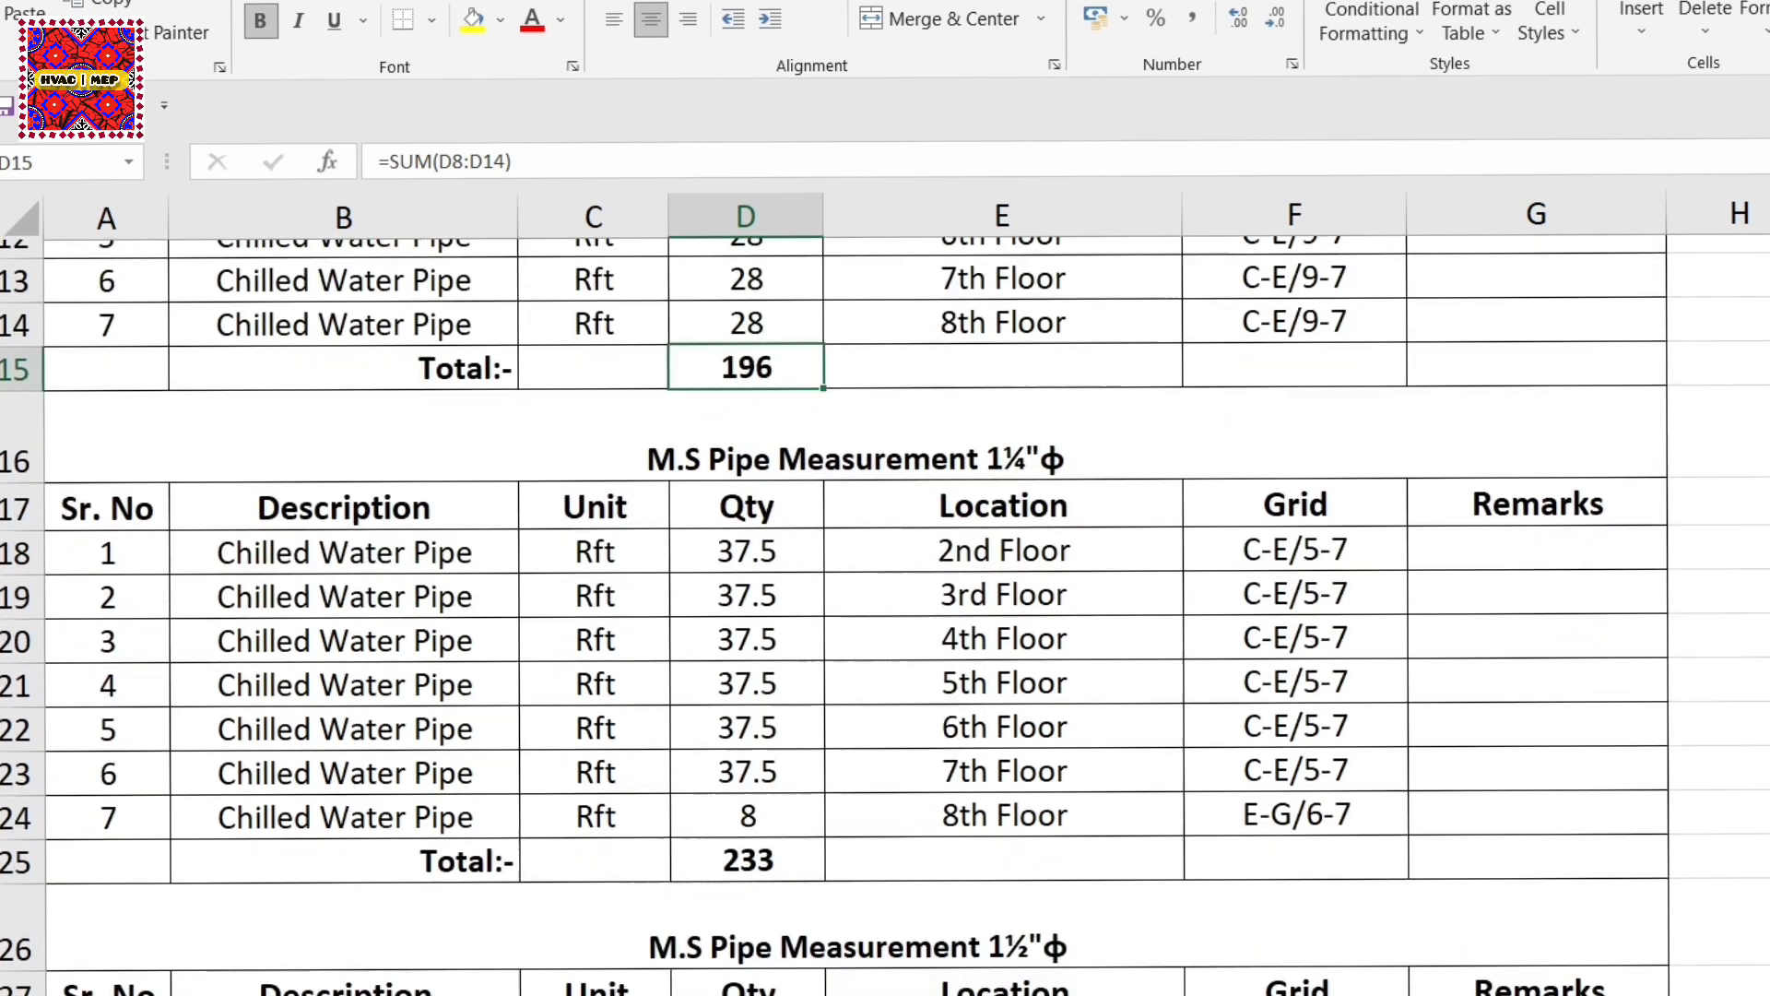
scroll(886, 616, down, 3)
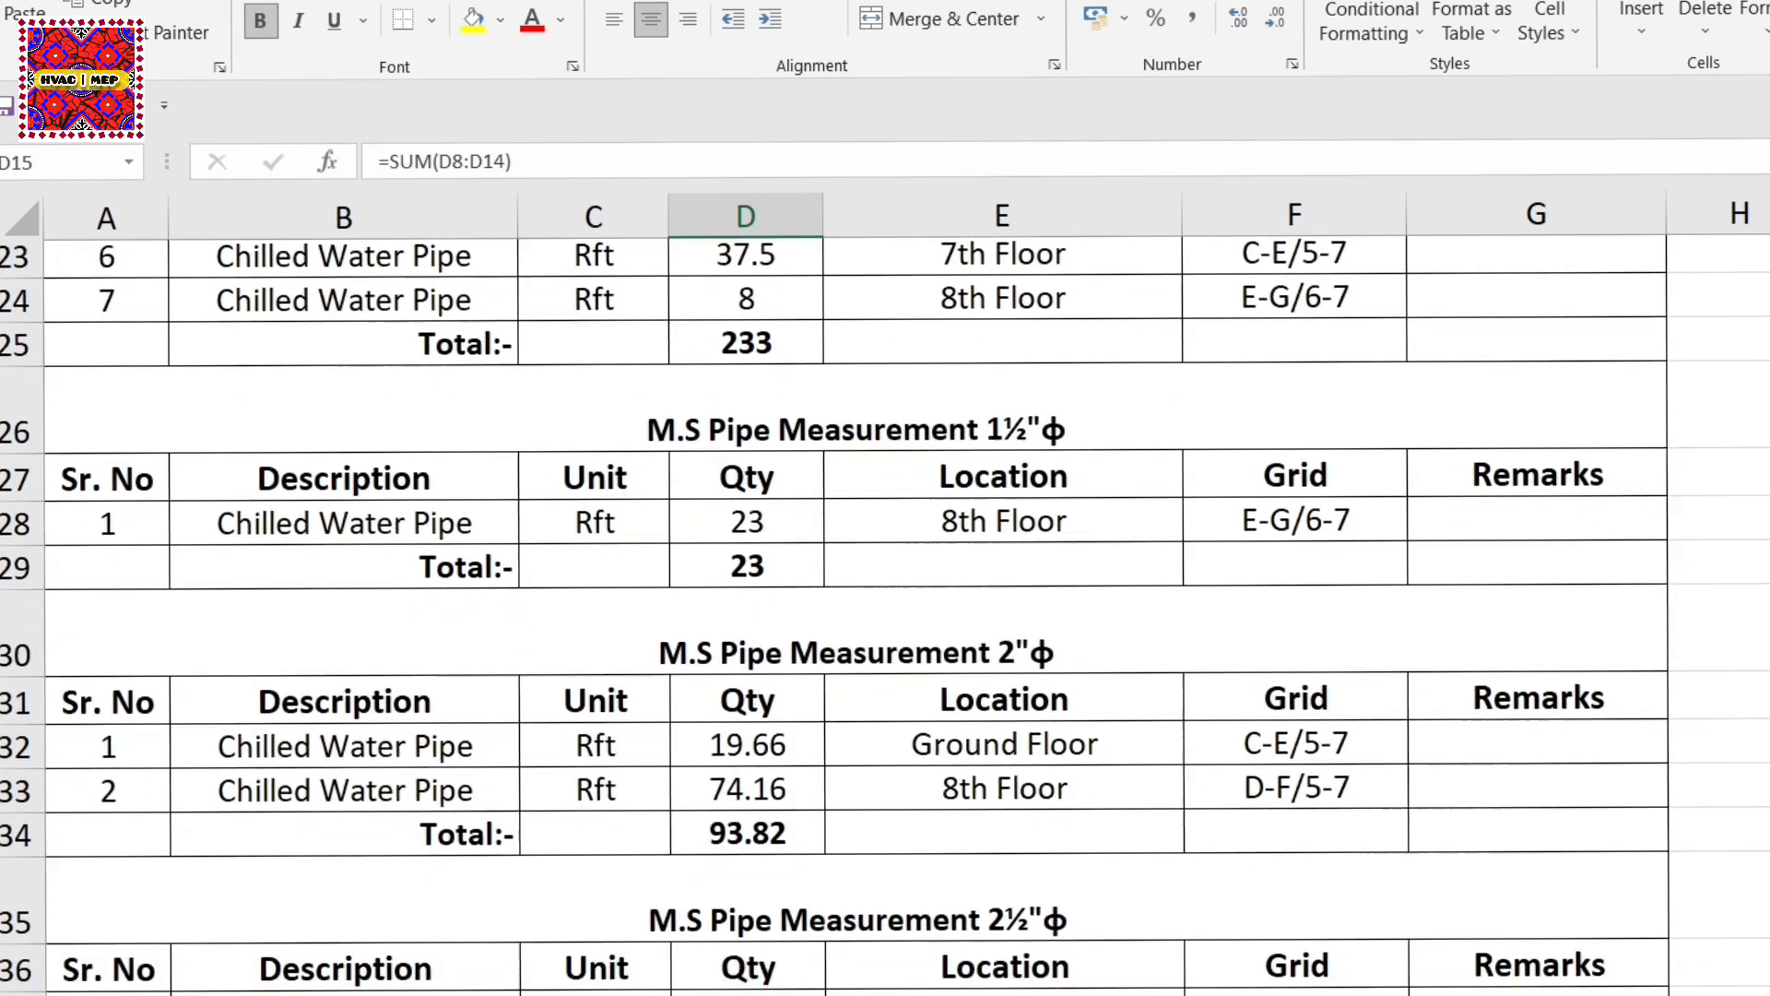
scroll(885, 616, down, 5)
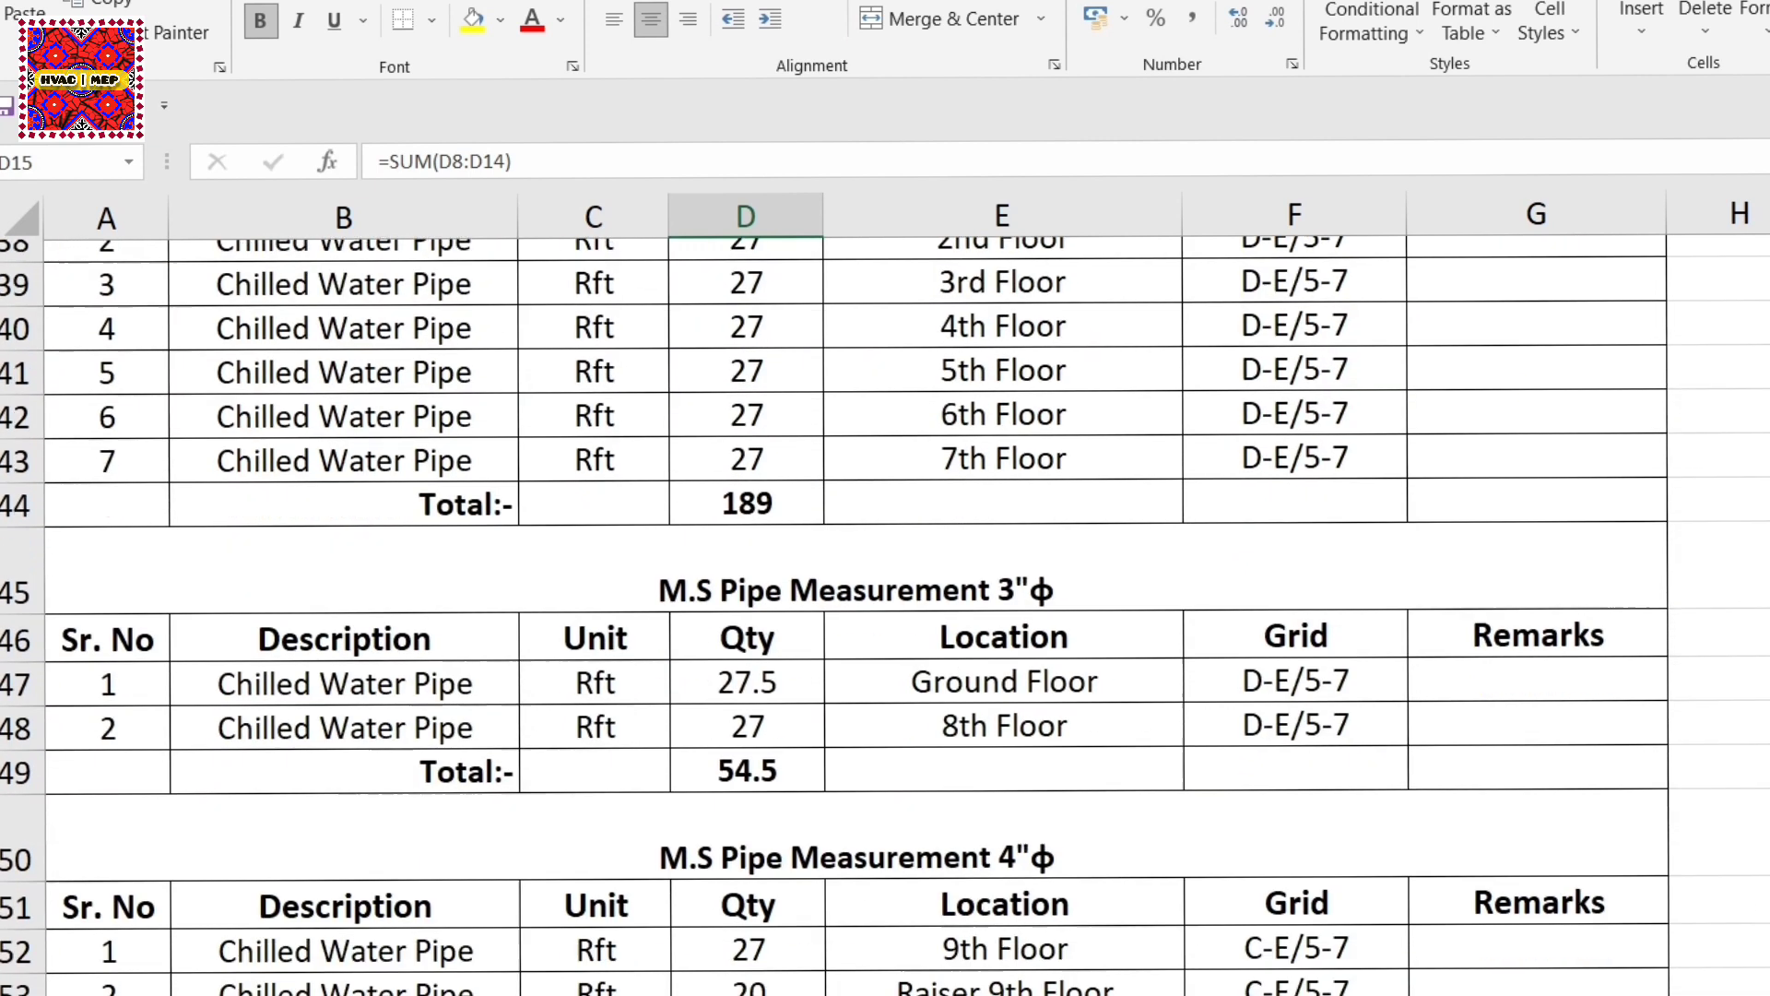
scroll(885, 616, down, 5)
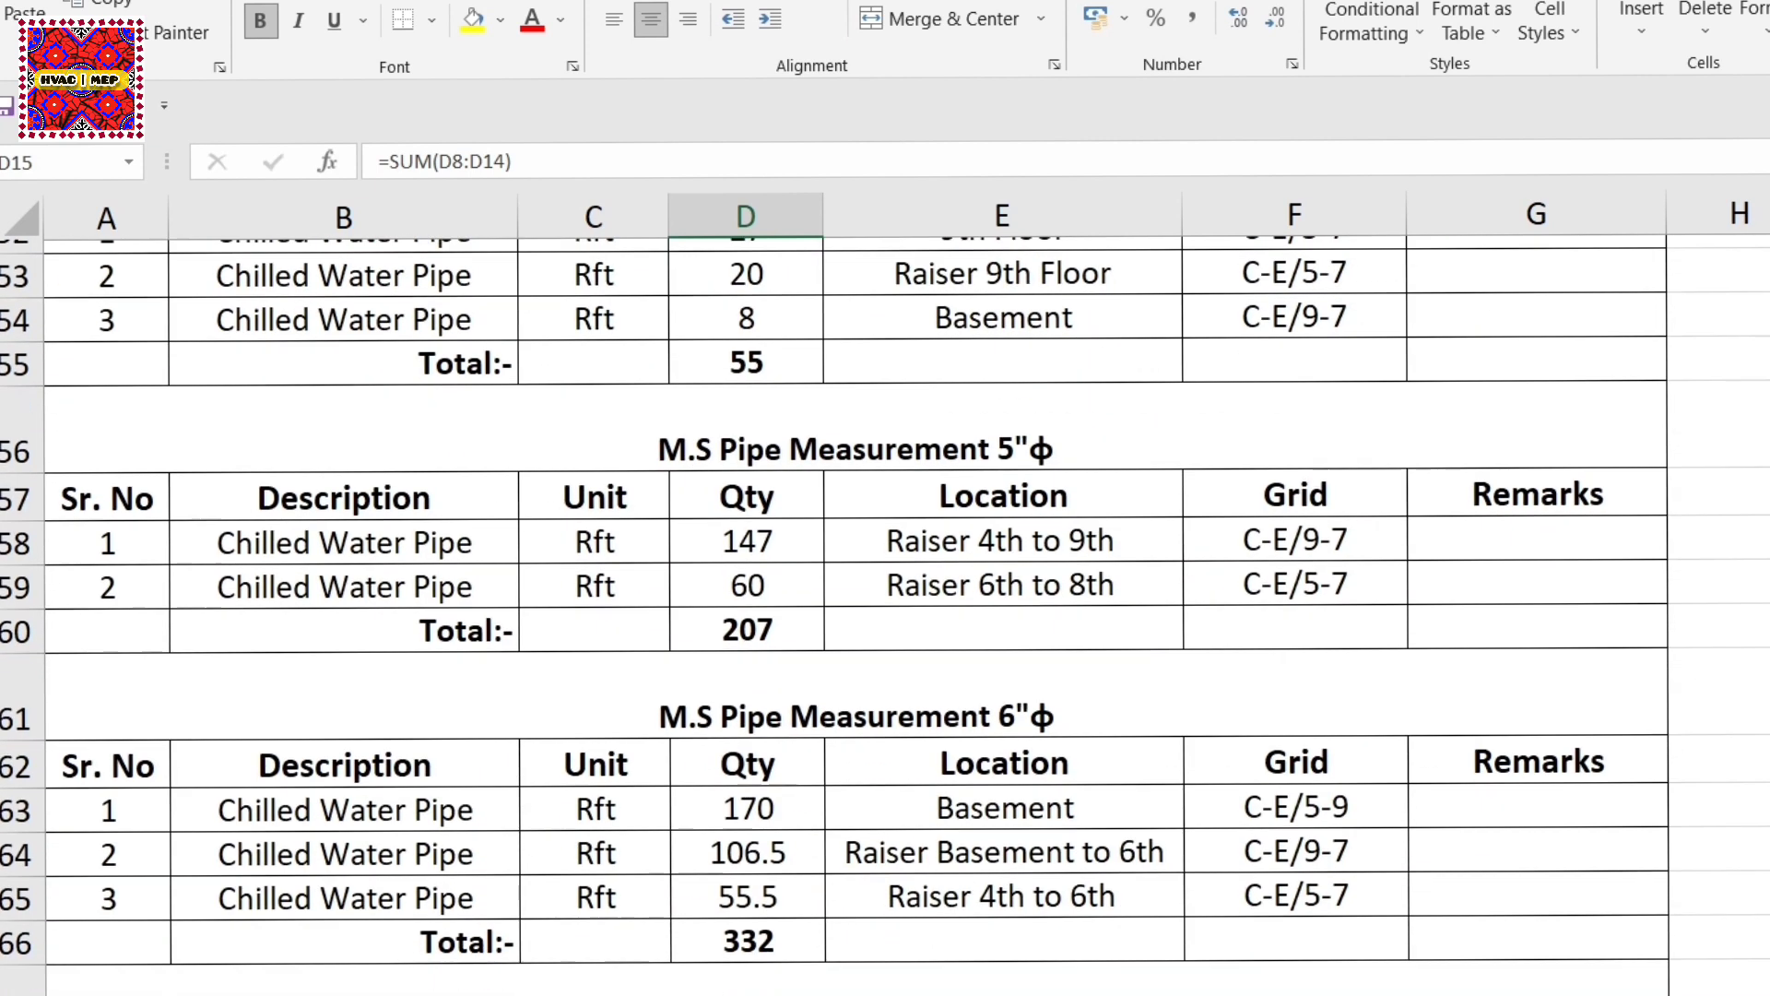
scroll(886, 616, up, 12)
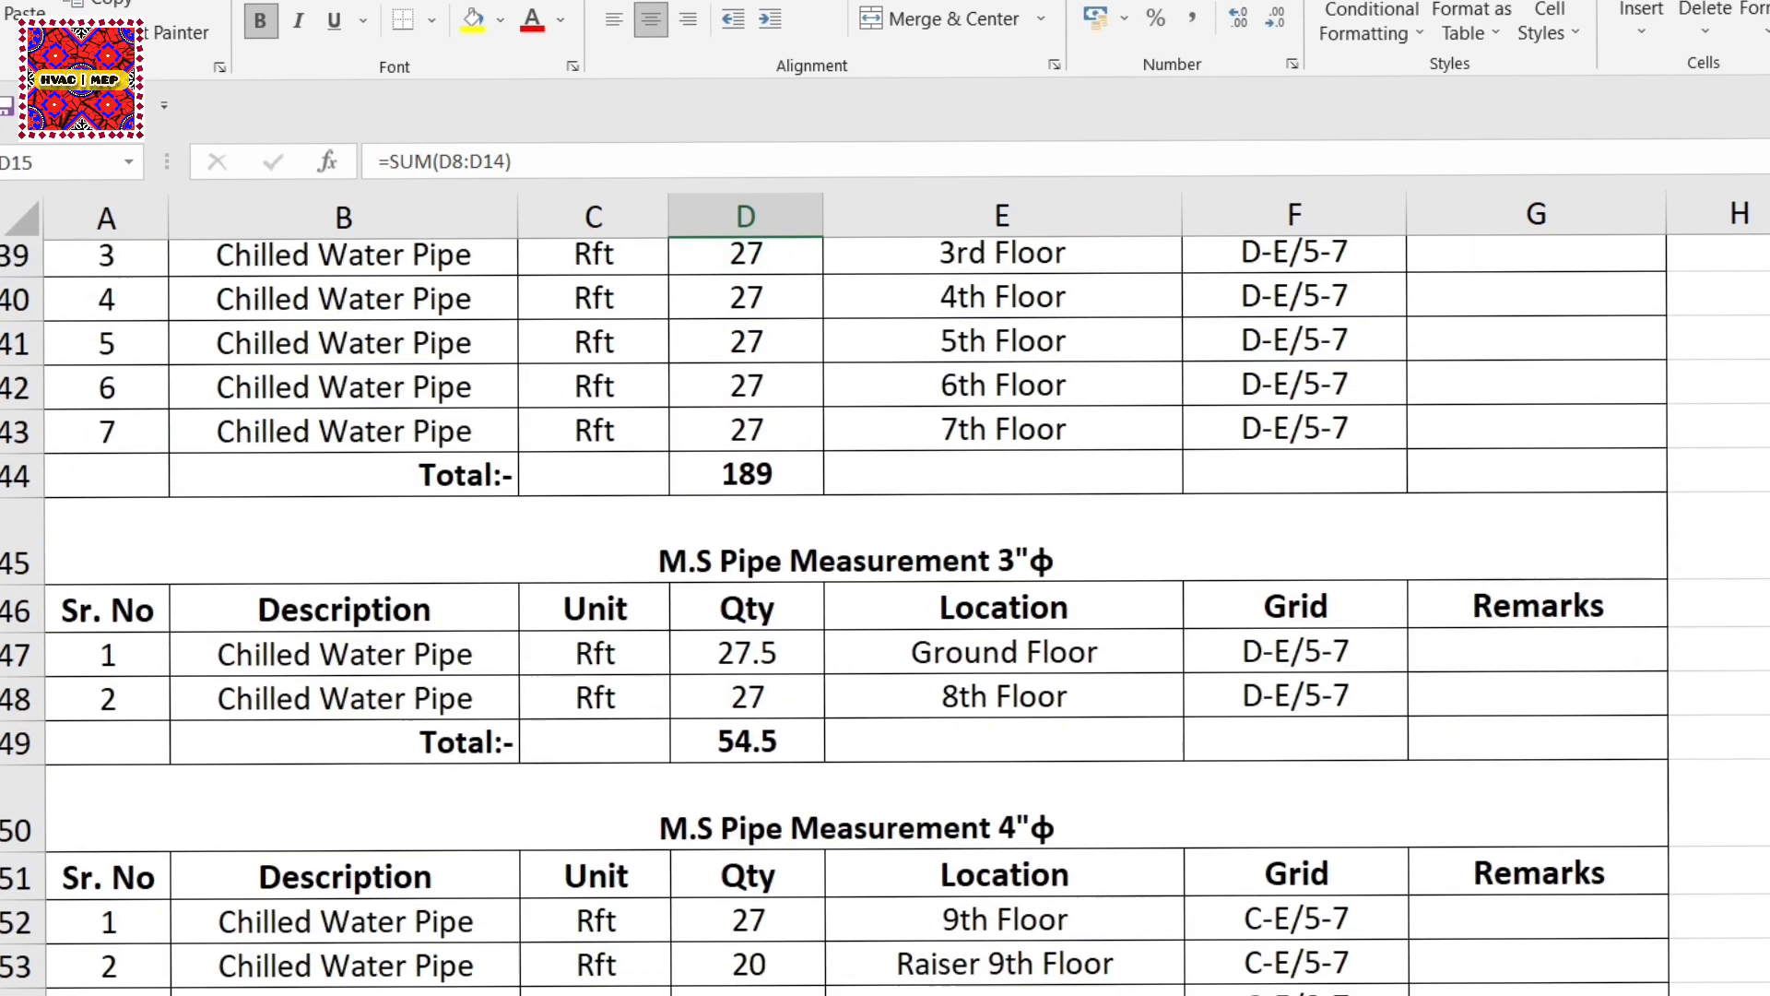
scroll(885, 616, up, 4)
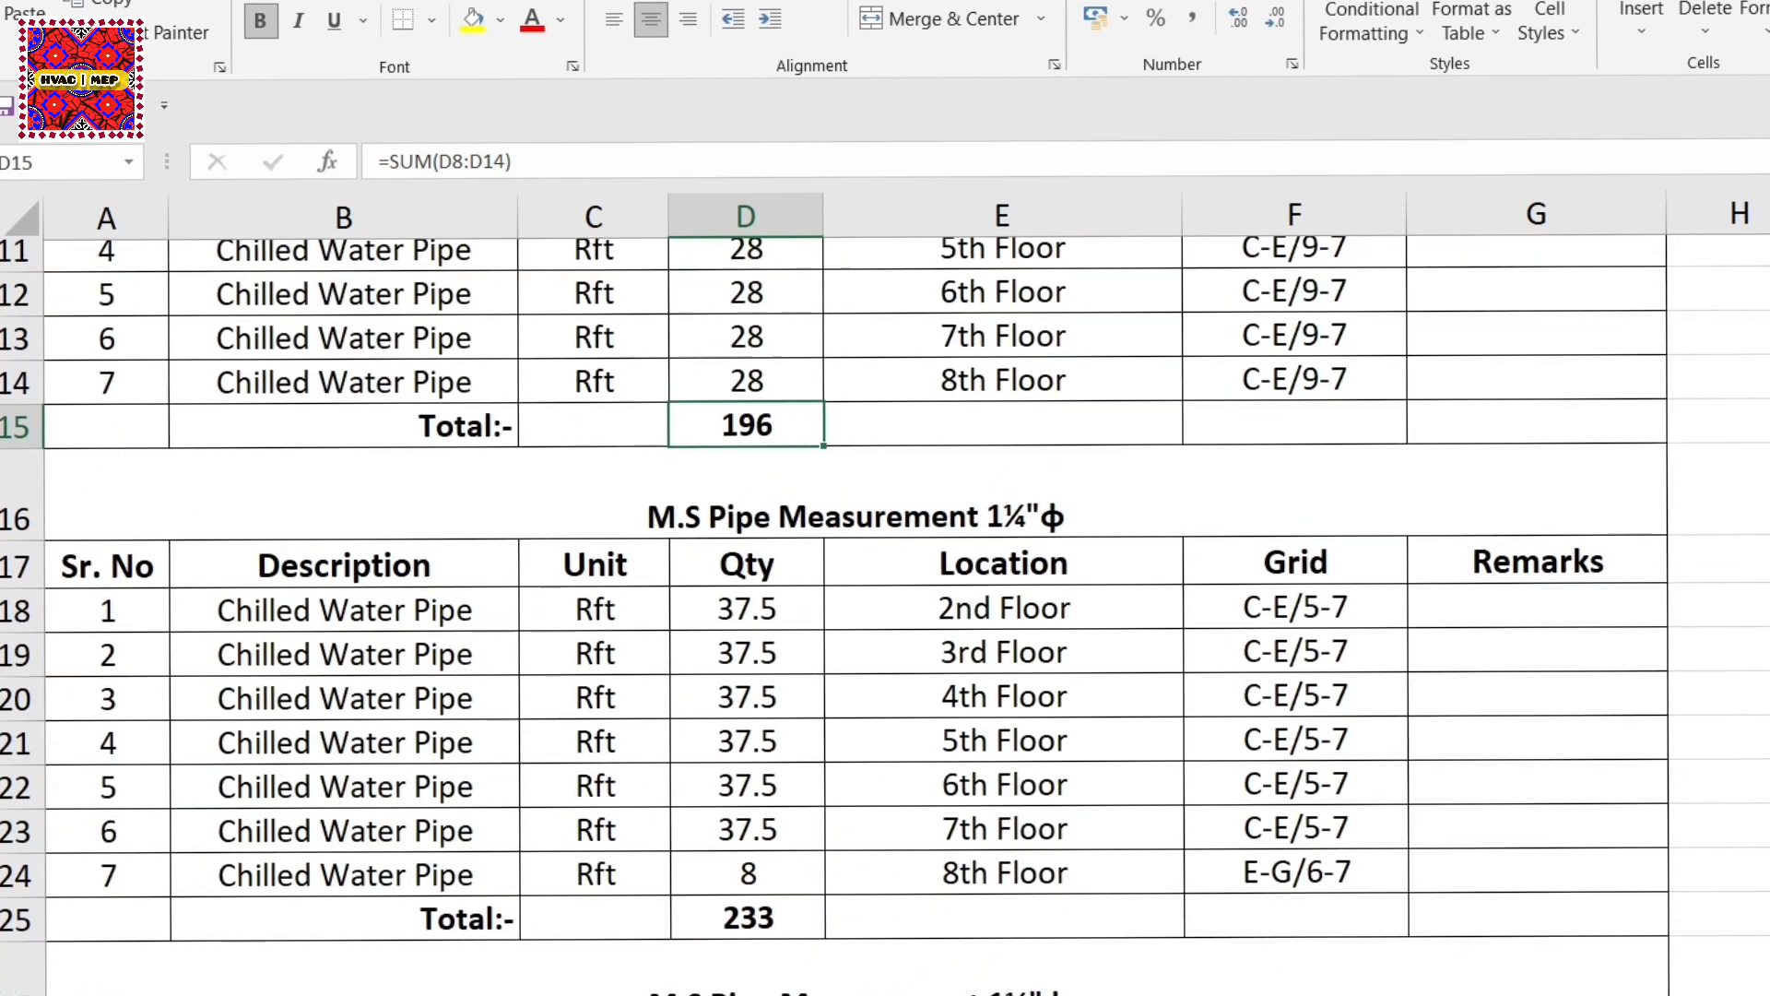
scroll(1005, 700, up, 2)
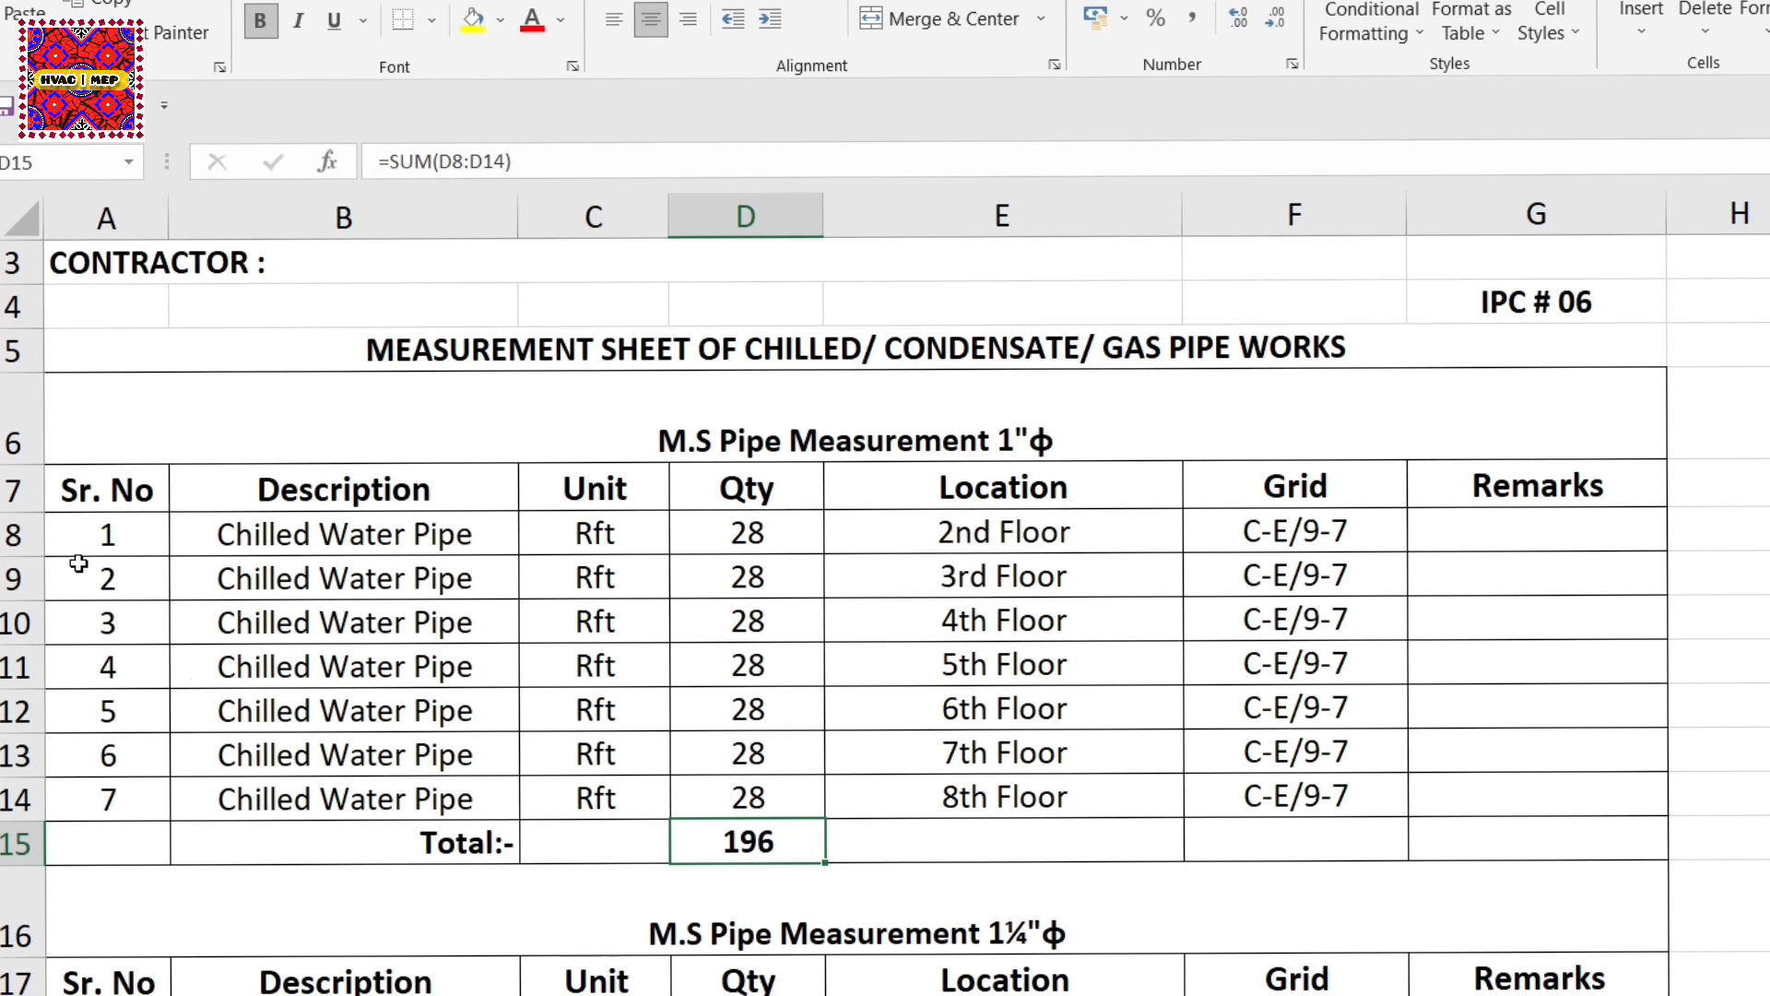
Step: Insert a blank row at row 9, between the 2nd Floor and 3rd Floor entries of the 1"ф table
click(18, 578)
right_click(20, 579)
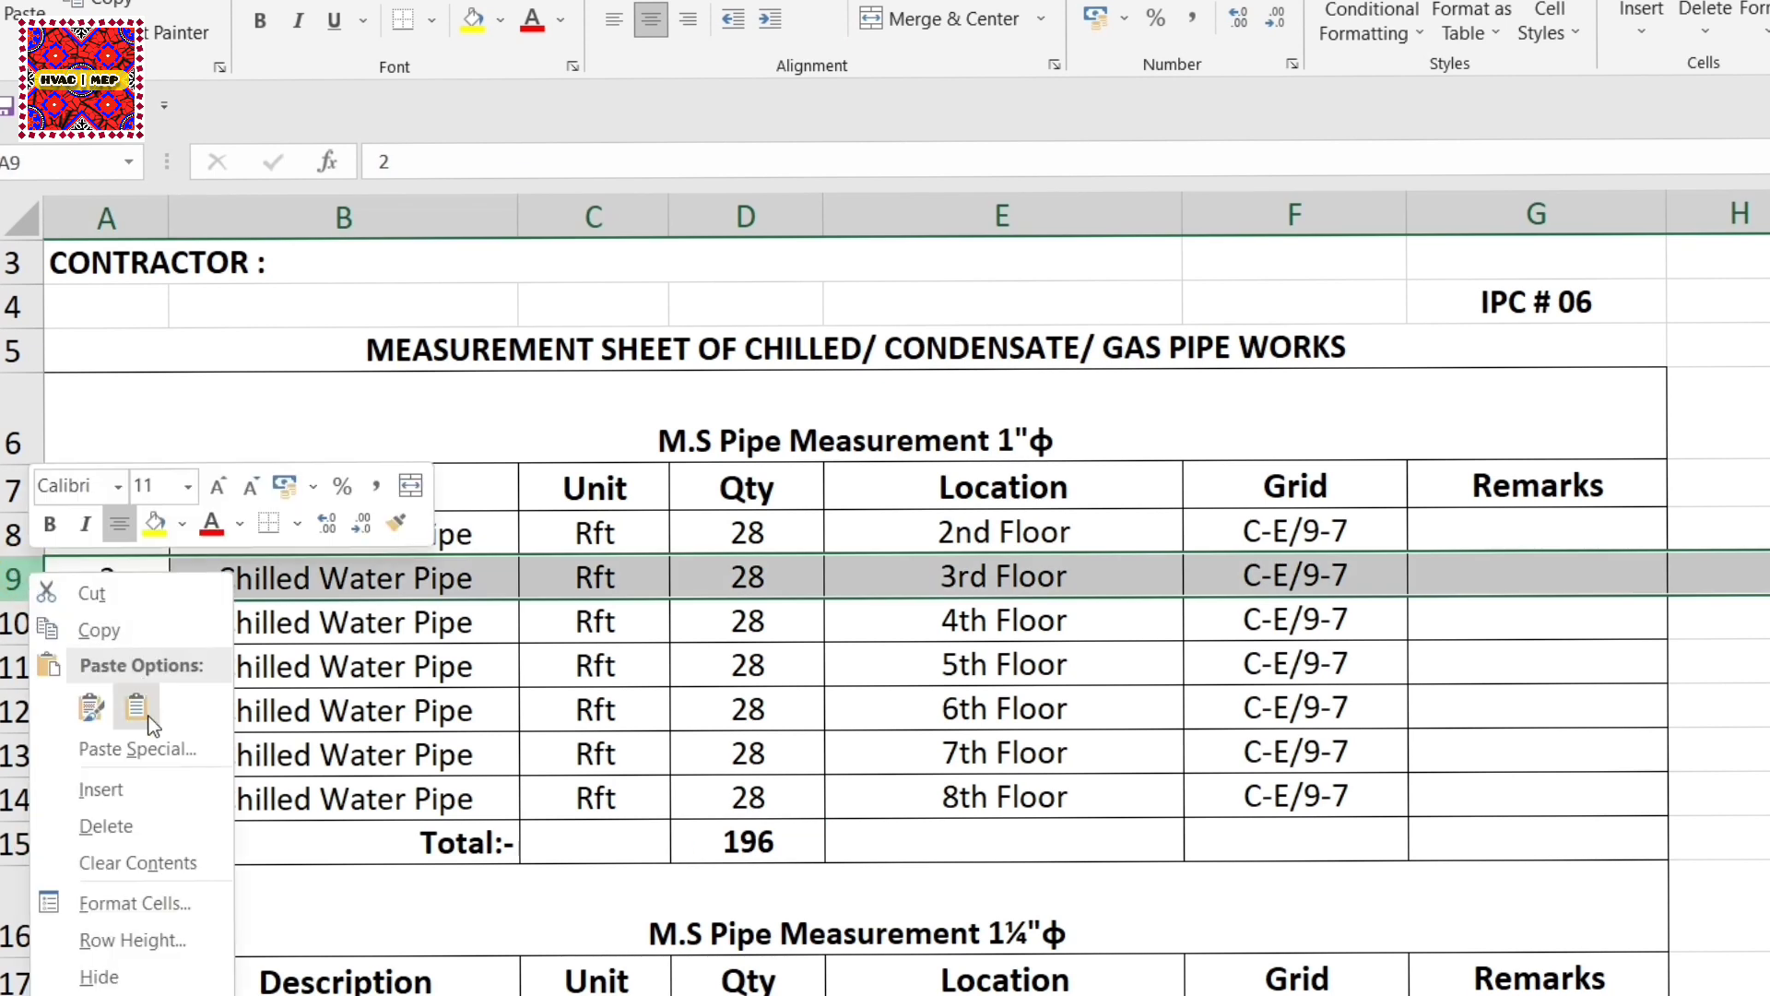
click(101, 789)
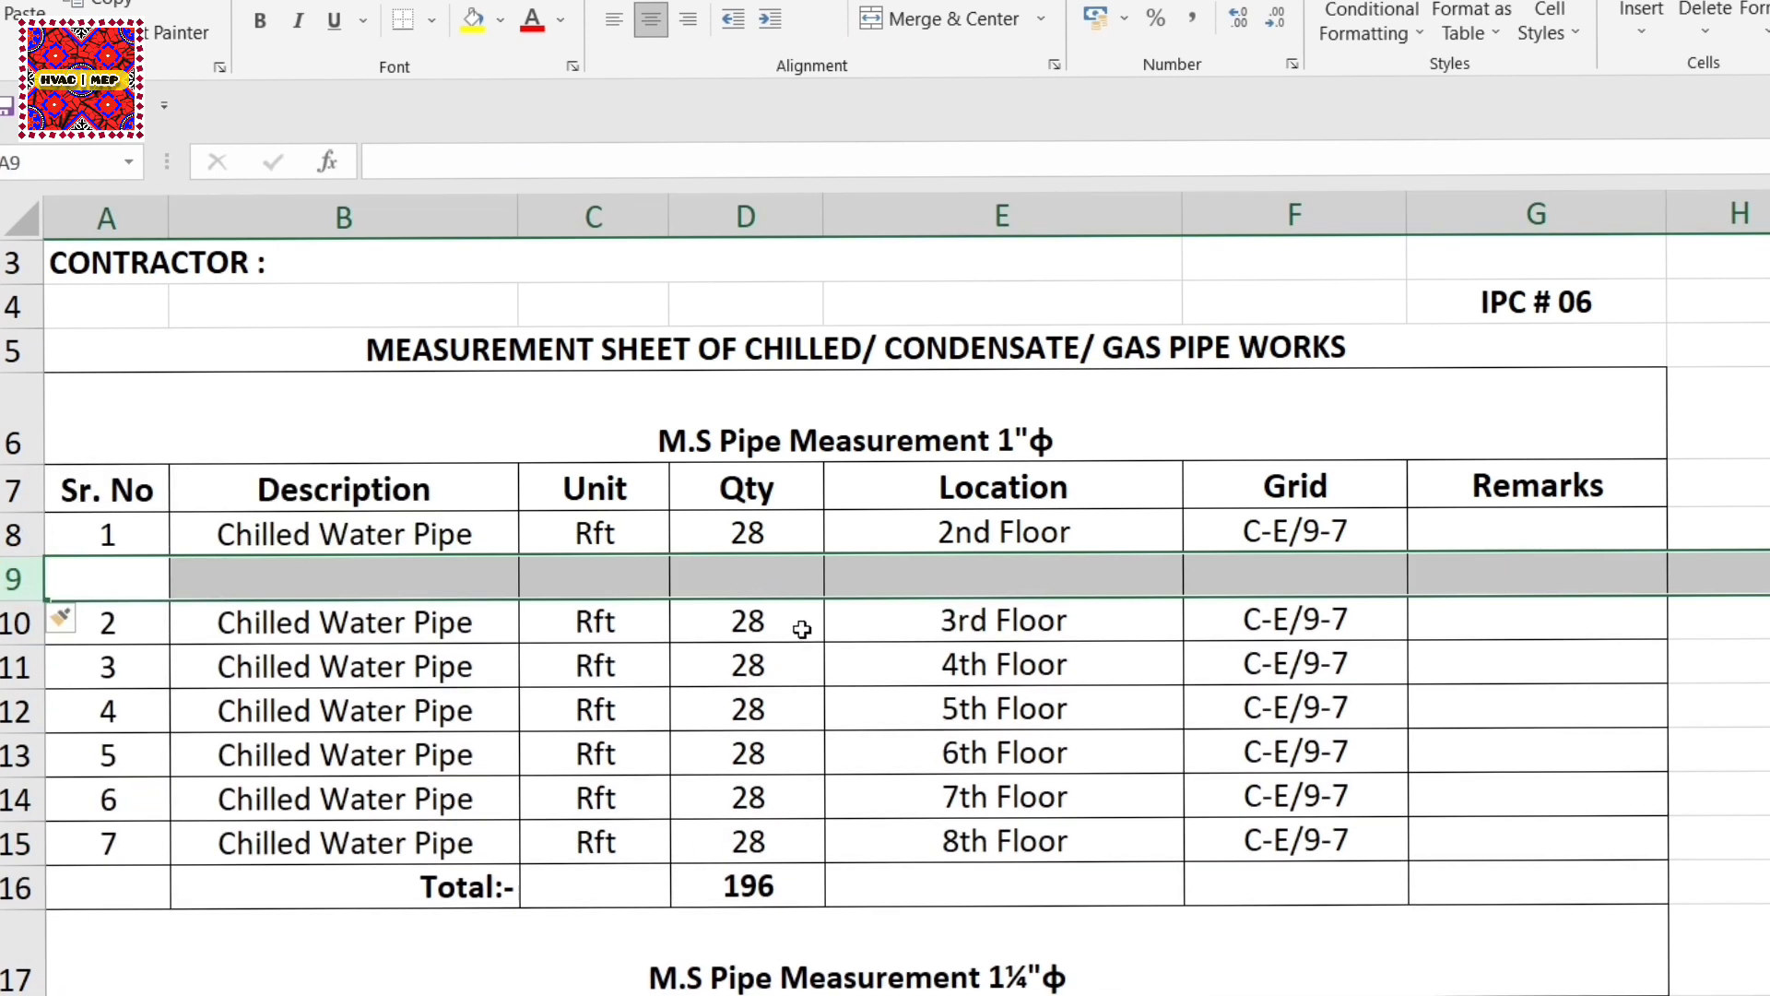
click(801, 628)
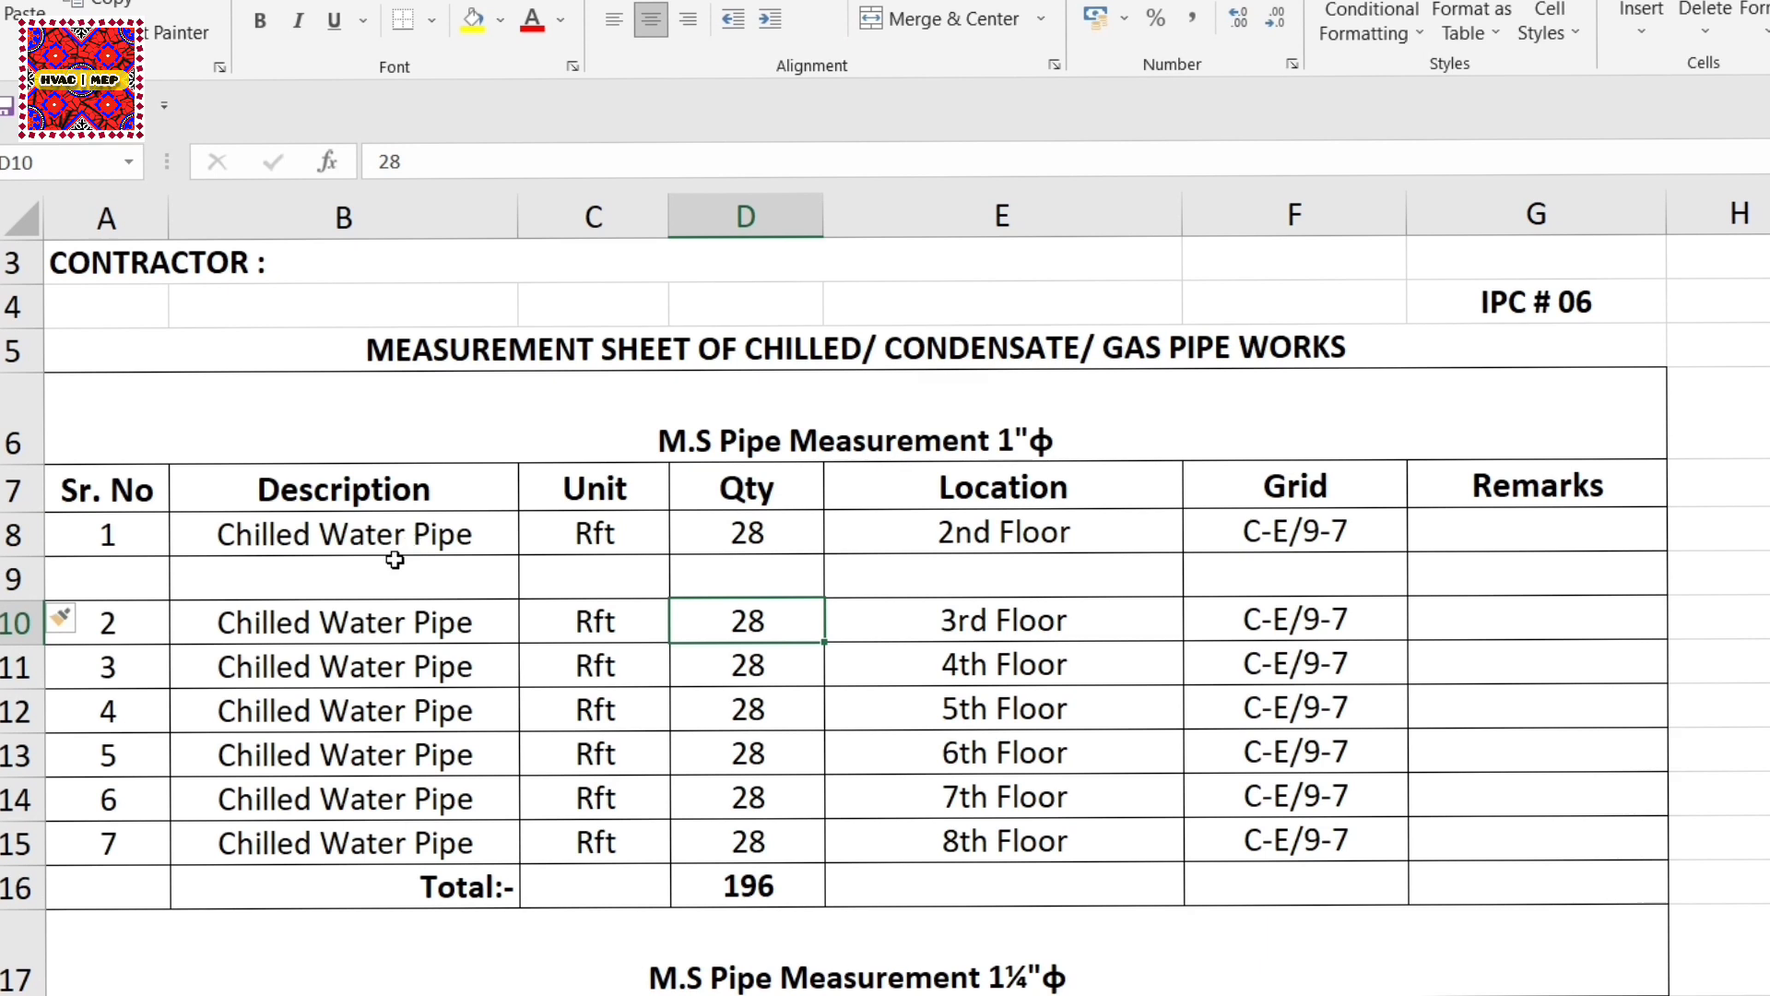
Step: Fill row 9 with the description Condenser Water Pipe, unit Rft and quantity 30
click(365, 579)
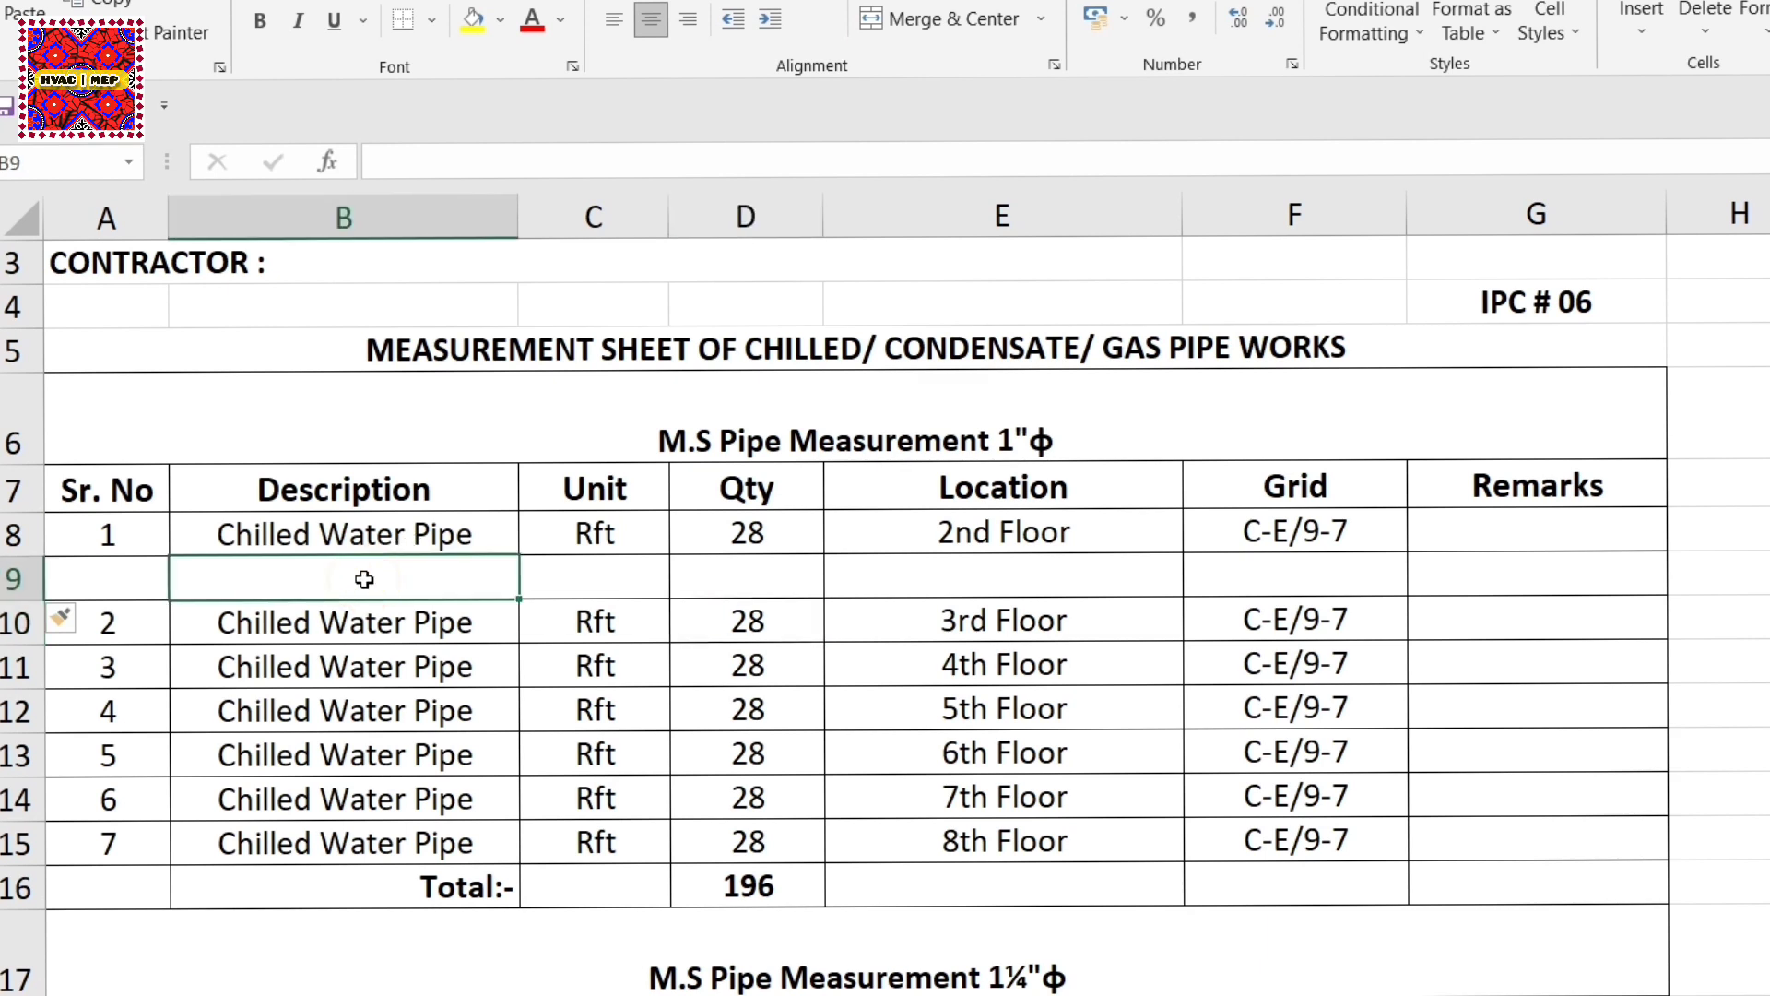
text(Conde)
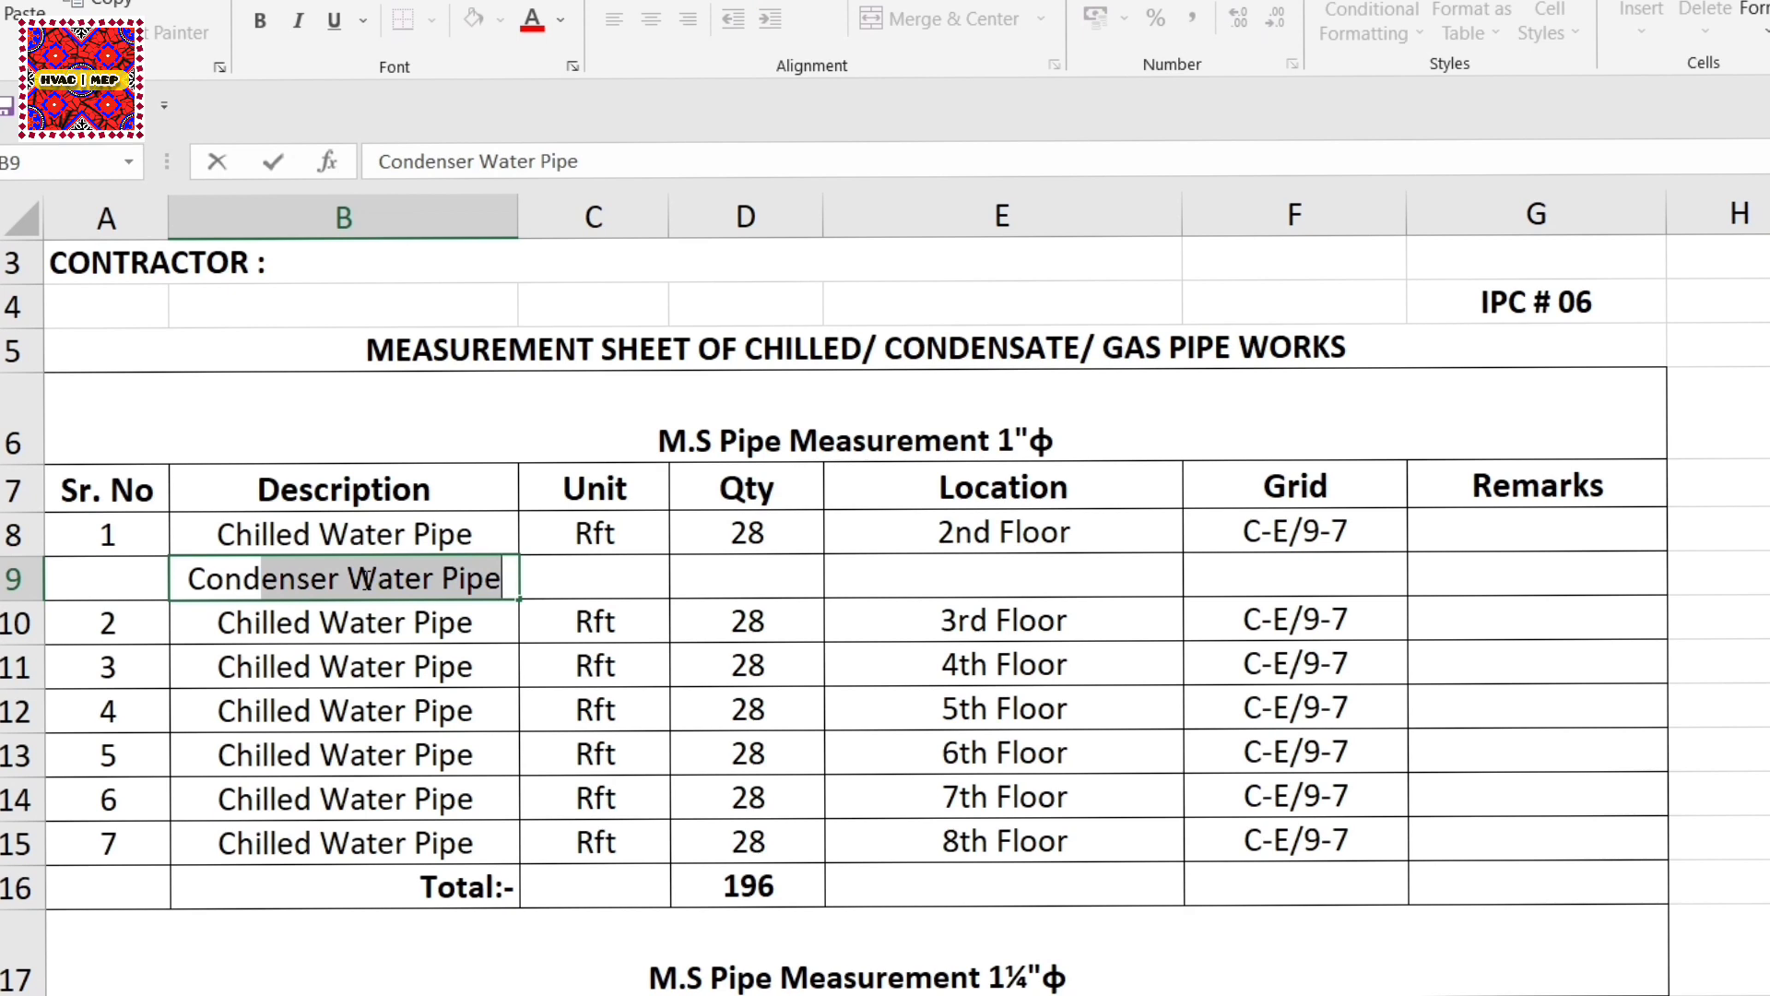
key(Tab)
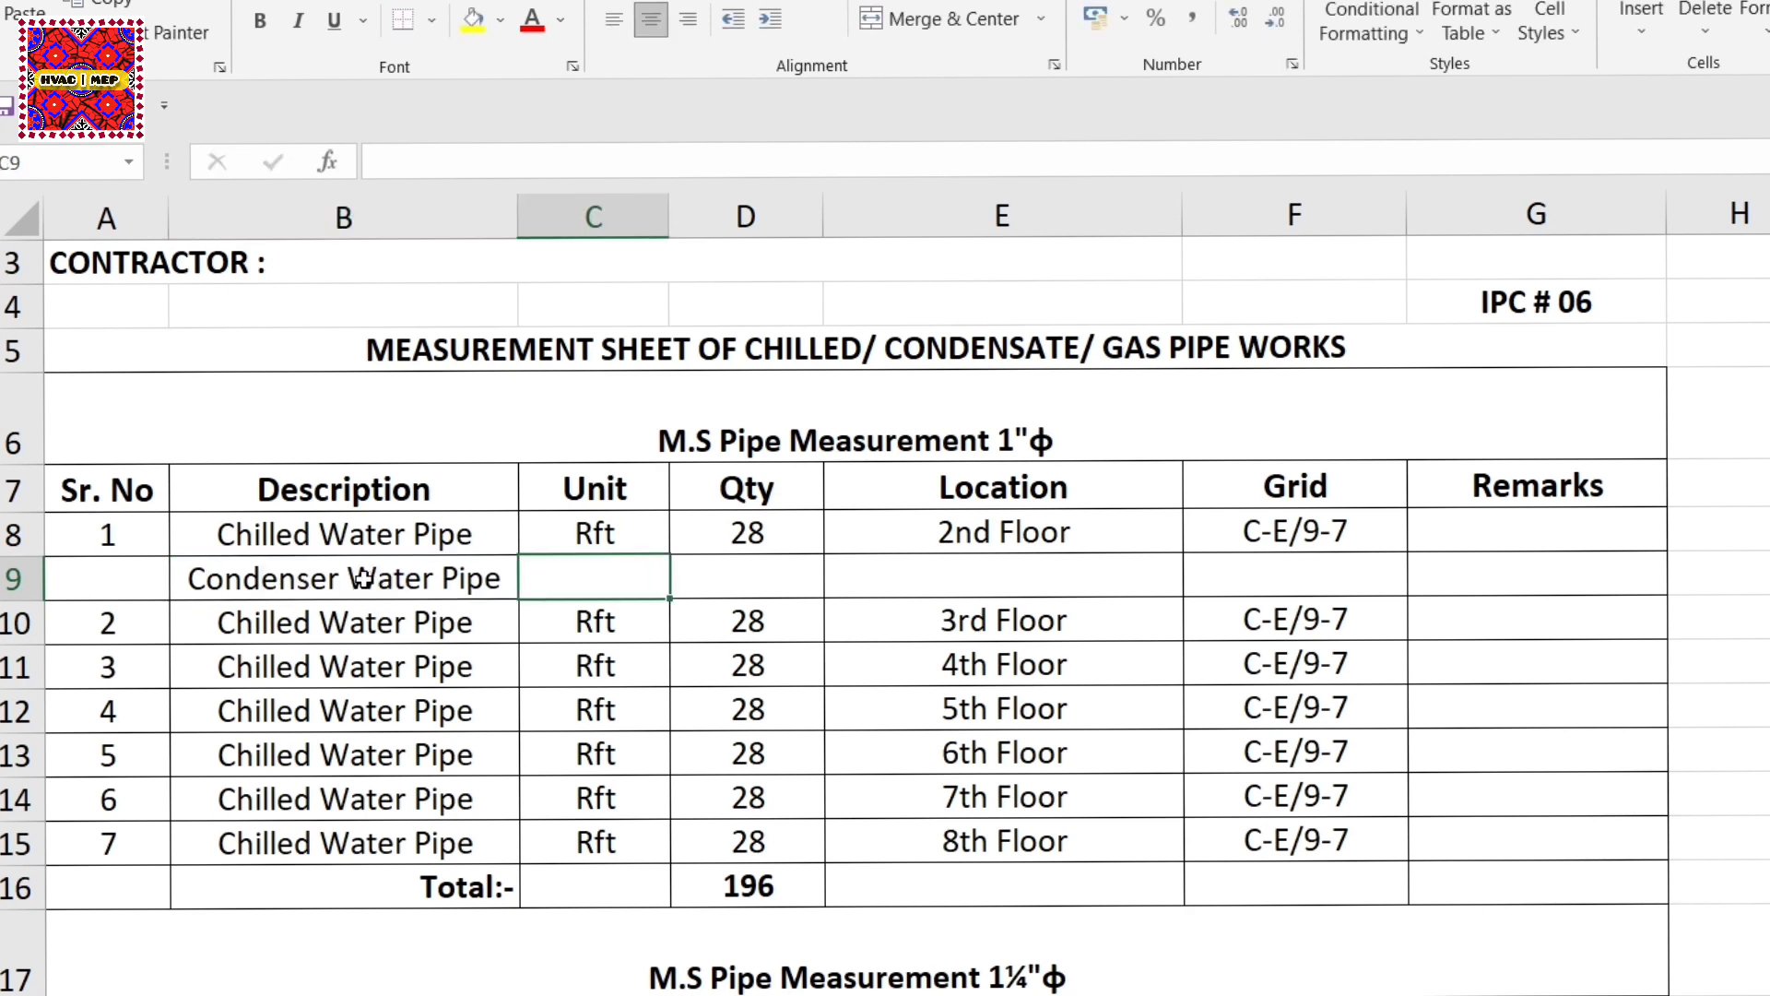
text(Rft)
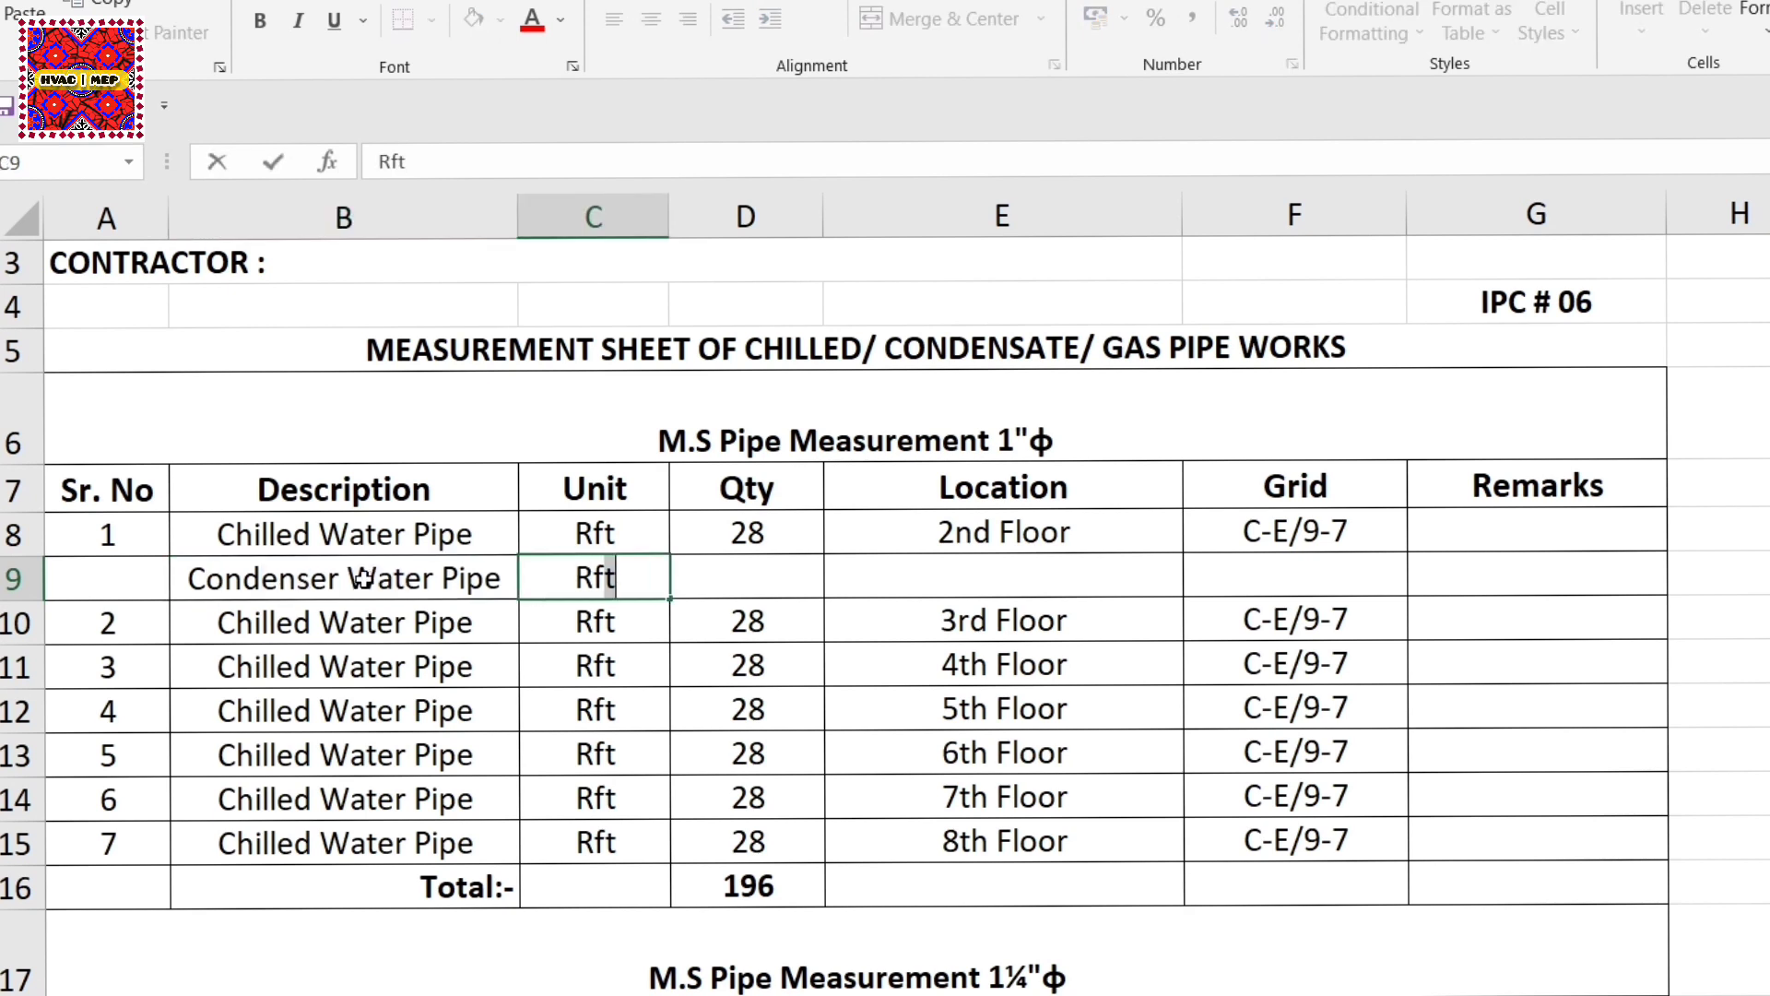
key(Tab)
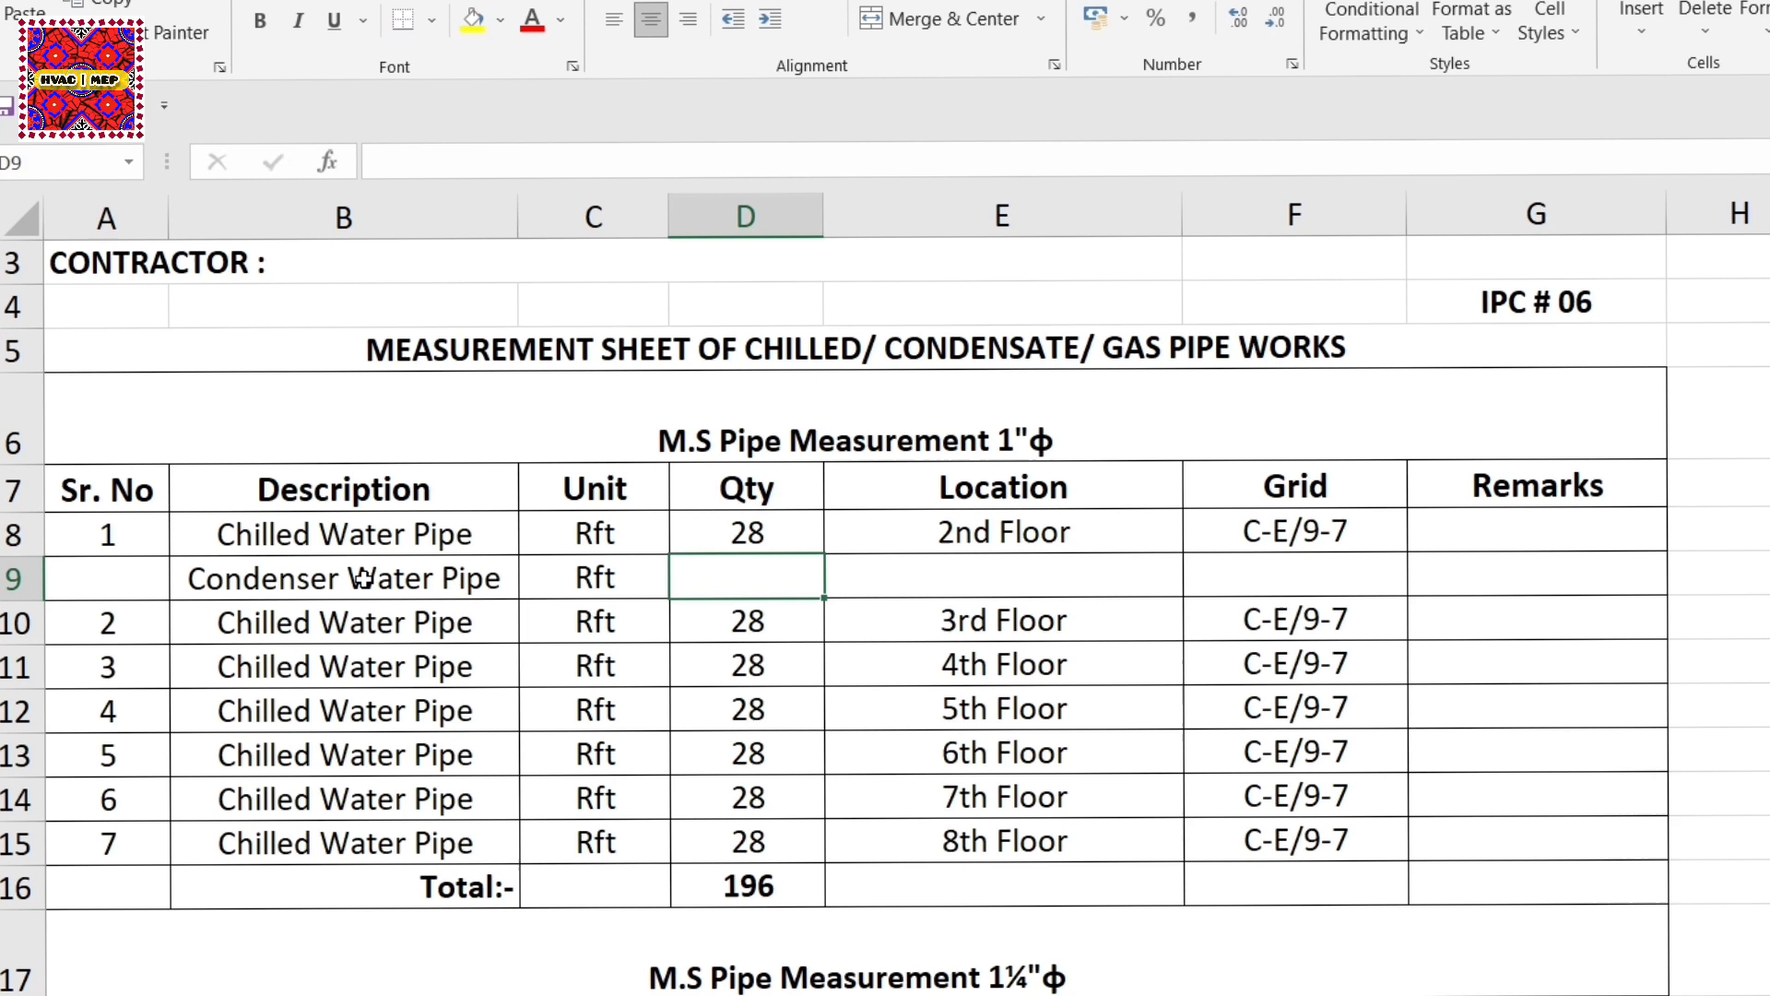
text(30)
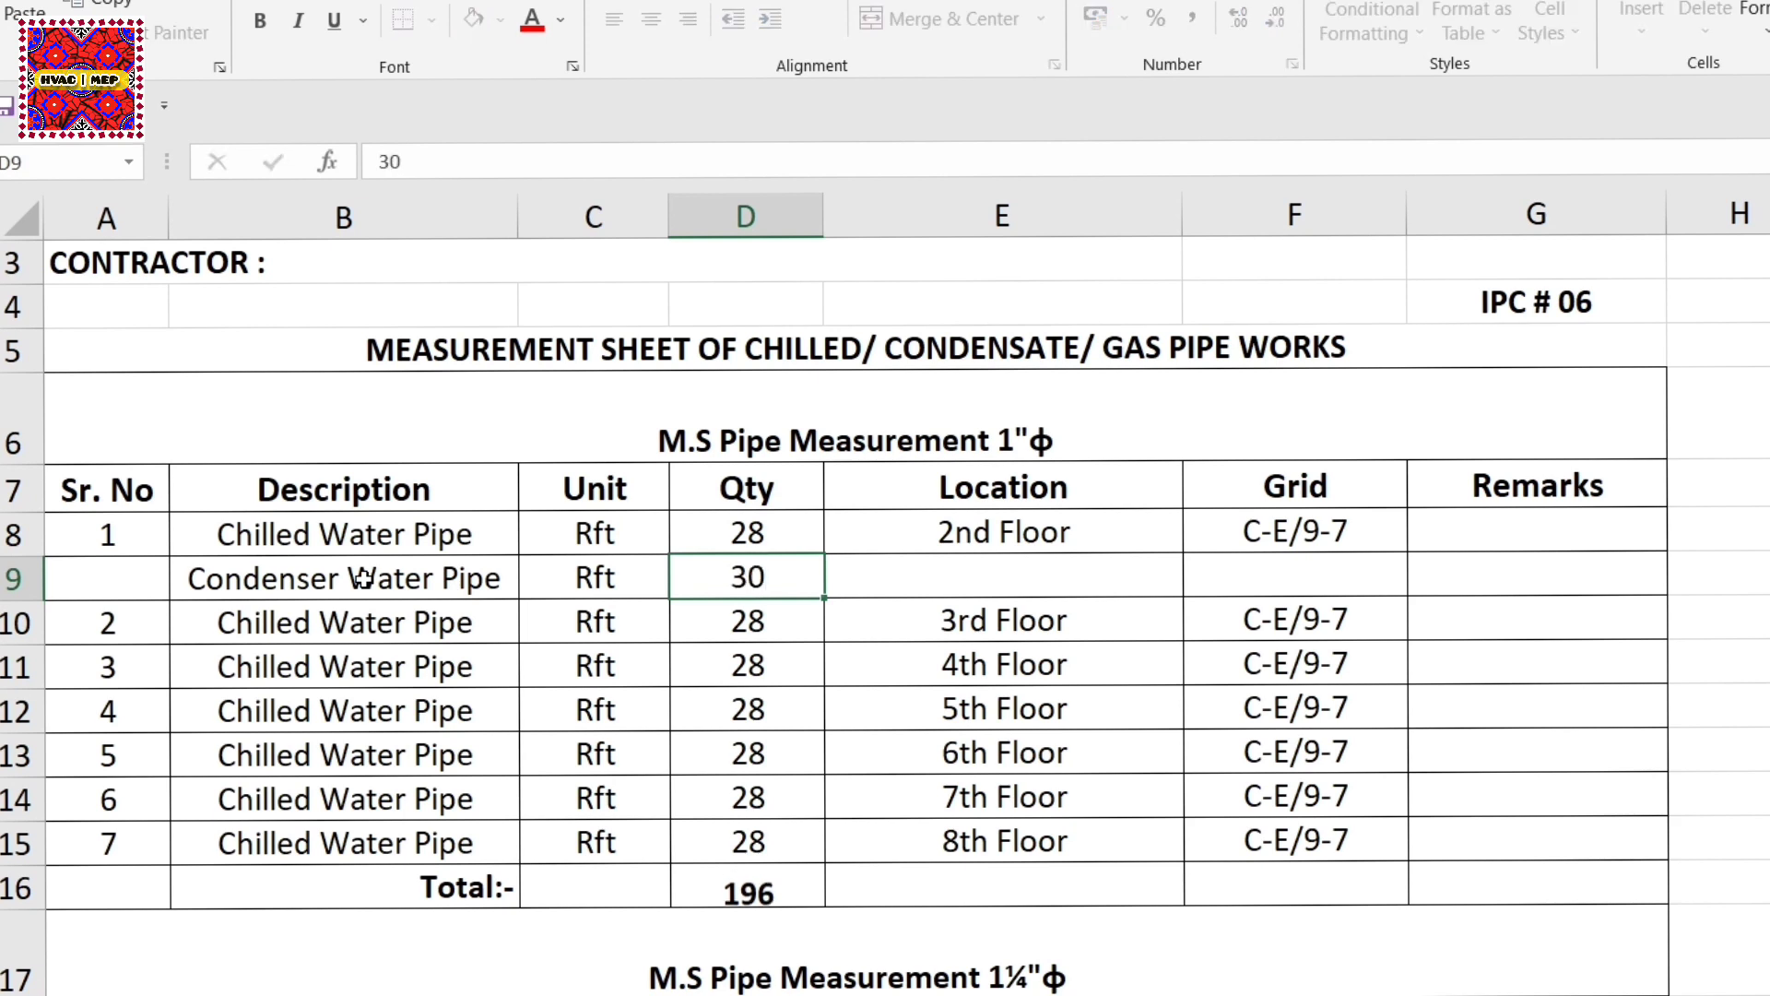
key(Tab)
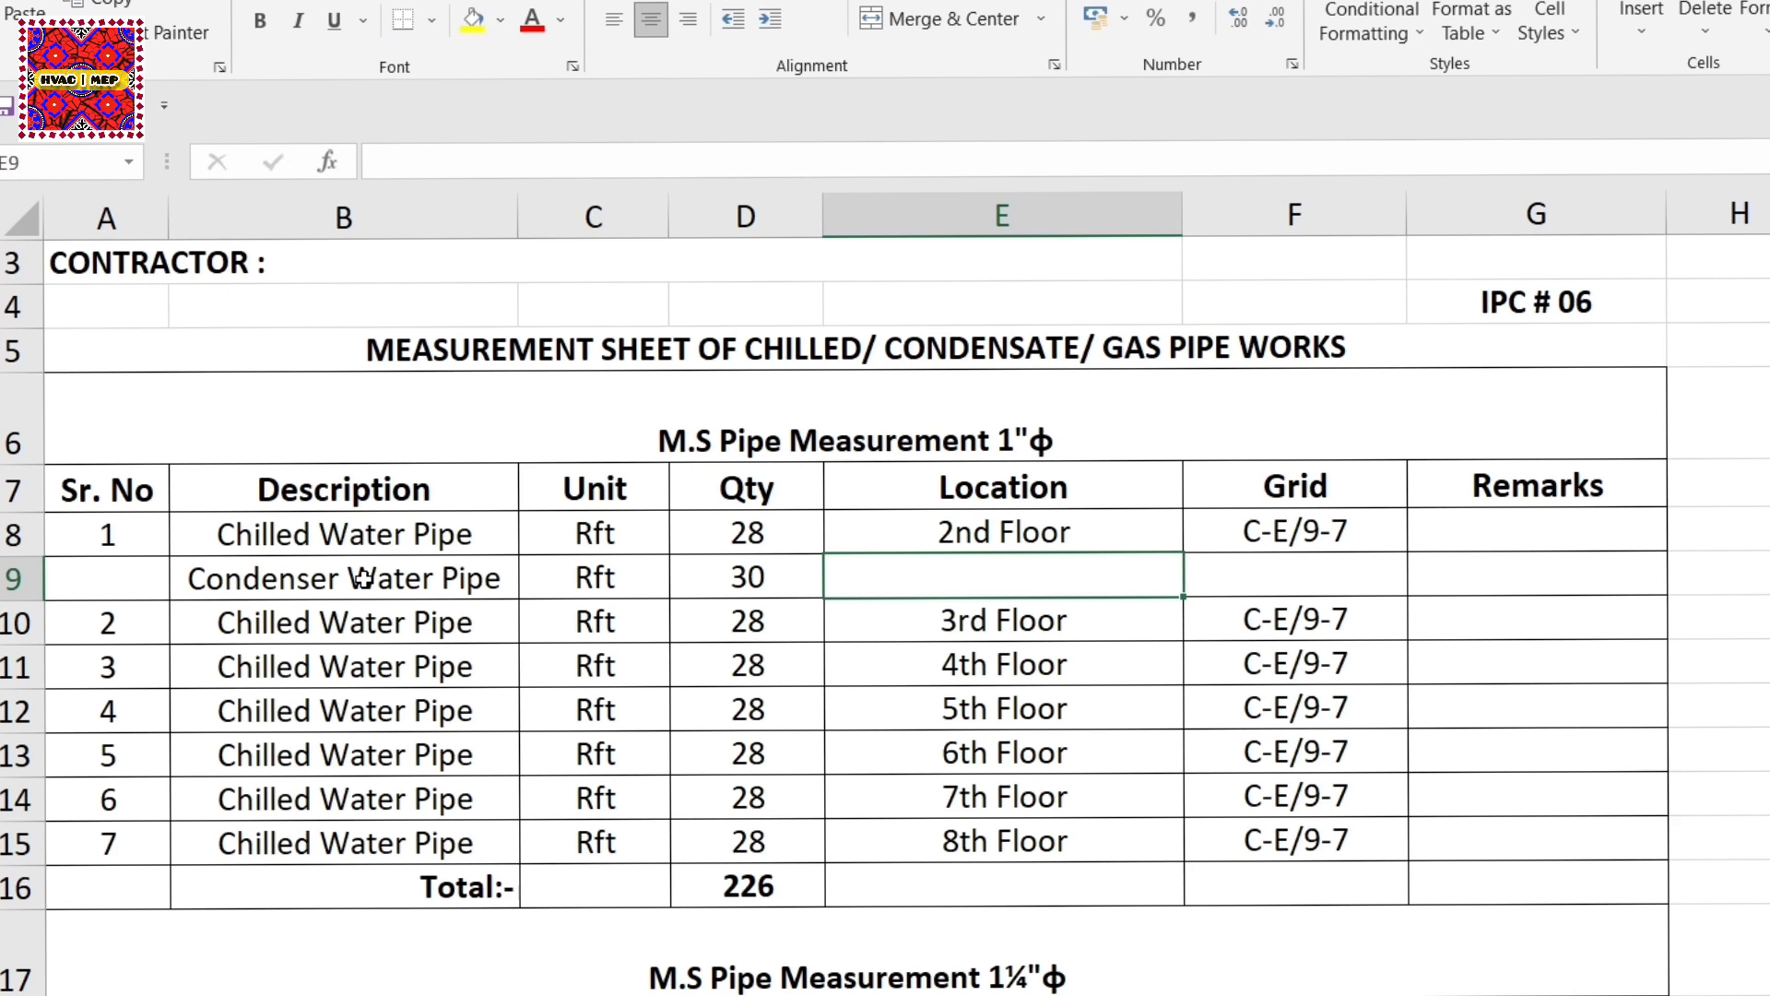
Step: Enter 2nd floor as the location of the condenser water pipe item in row 9
text(2n)
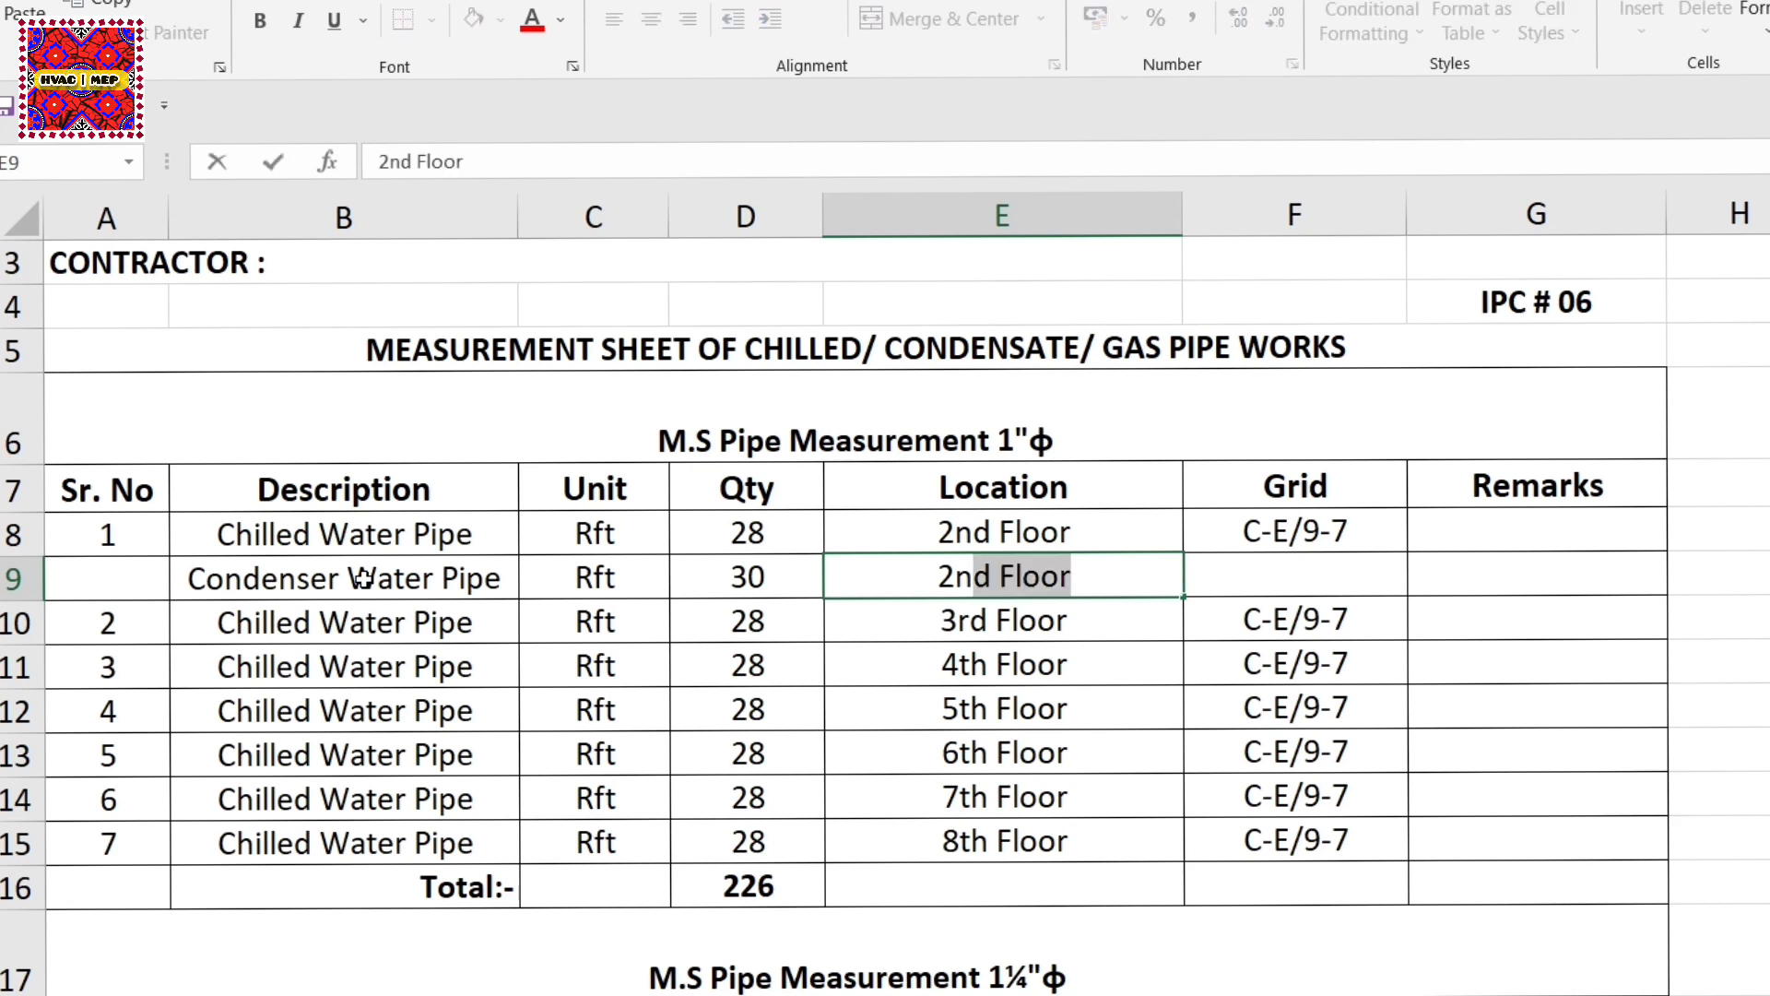
text(f)
key(BackSpace)
text(d floor)
key(Tab)
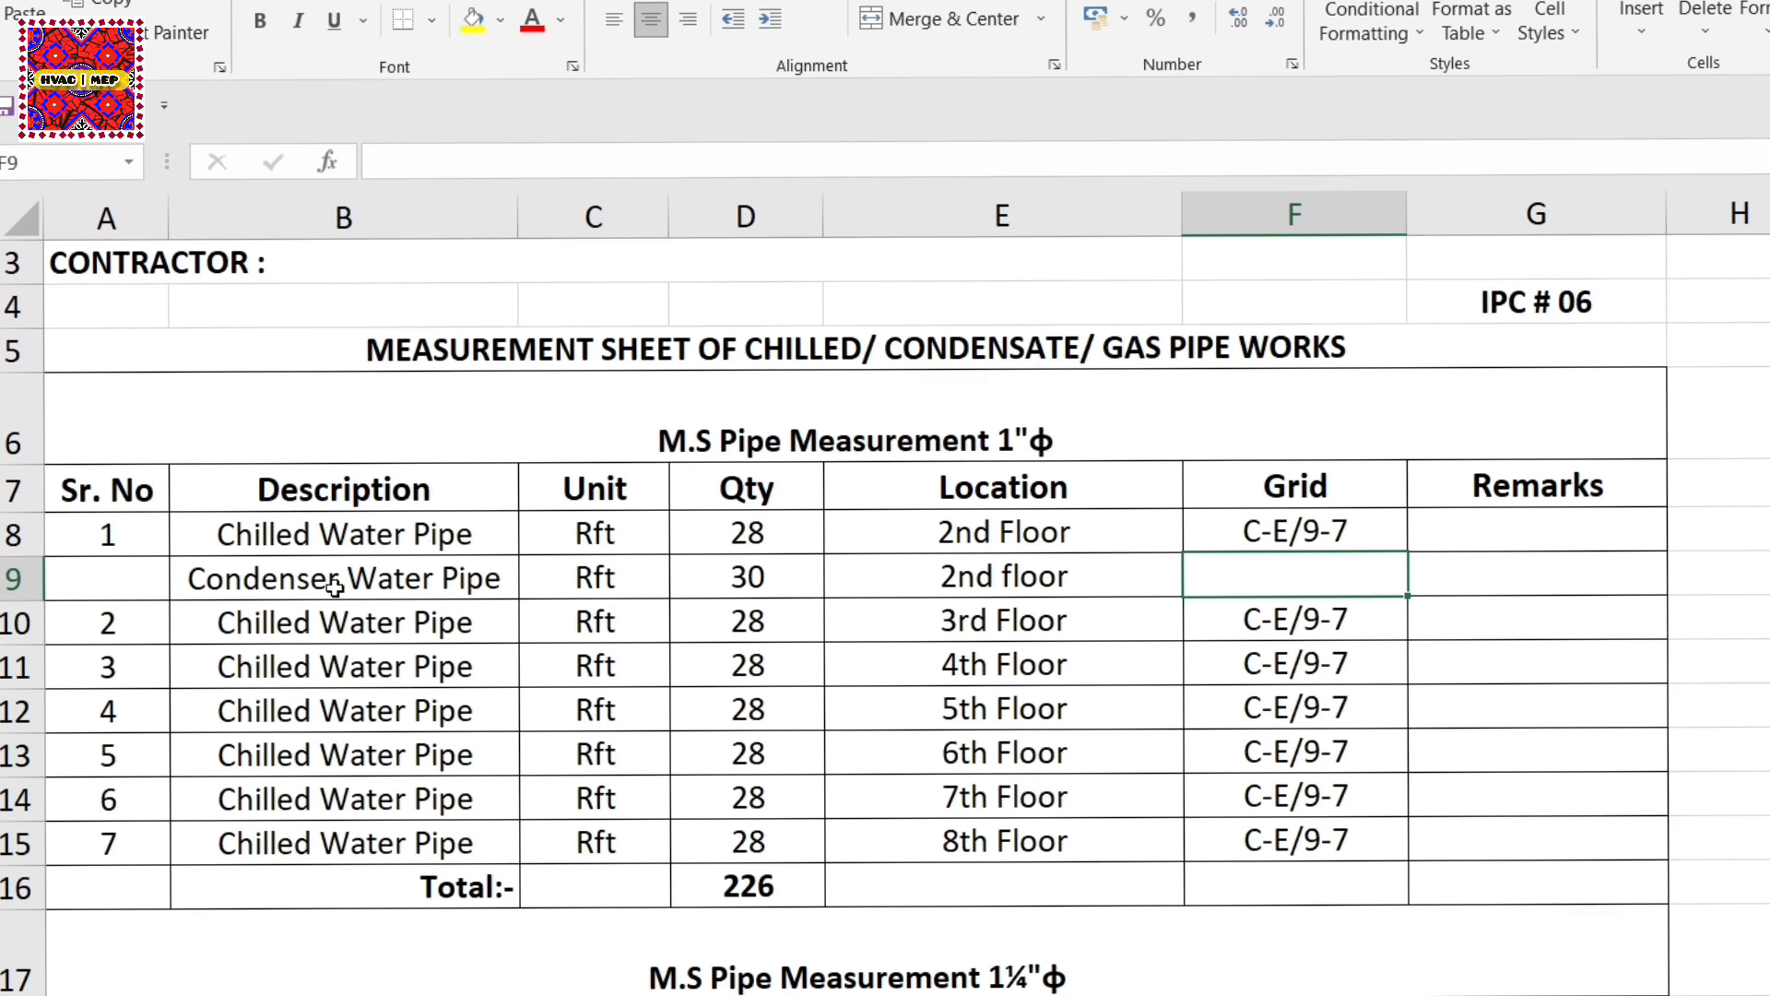
Step: Clear the condenser water pipe entries in B9:E9 and delete the empty row 9 from the 1"ф table
drag(334, 587, 1035, 579)
key(Delete)
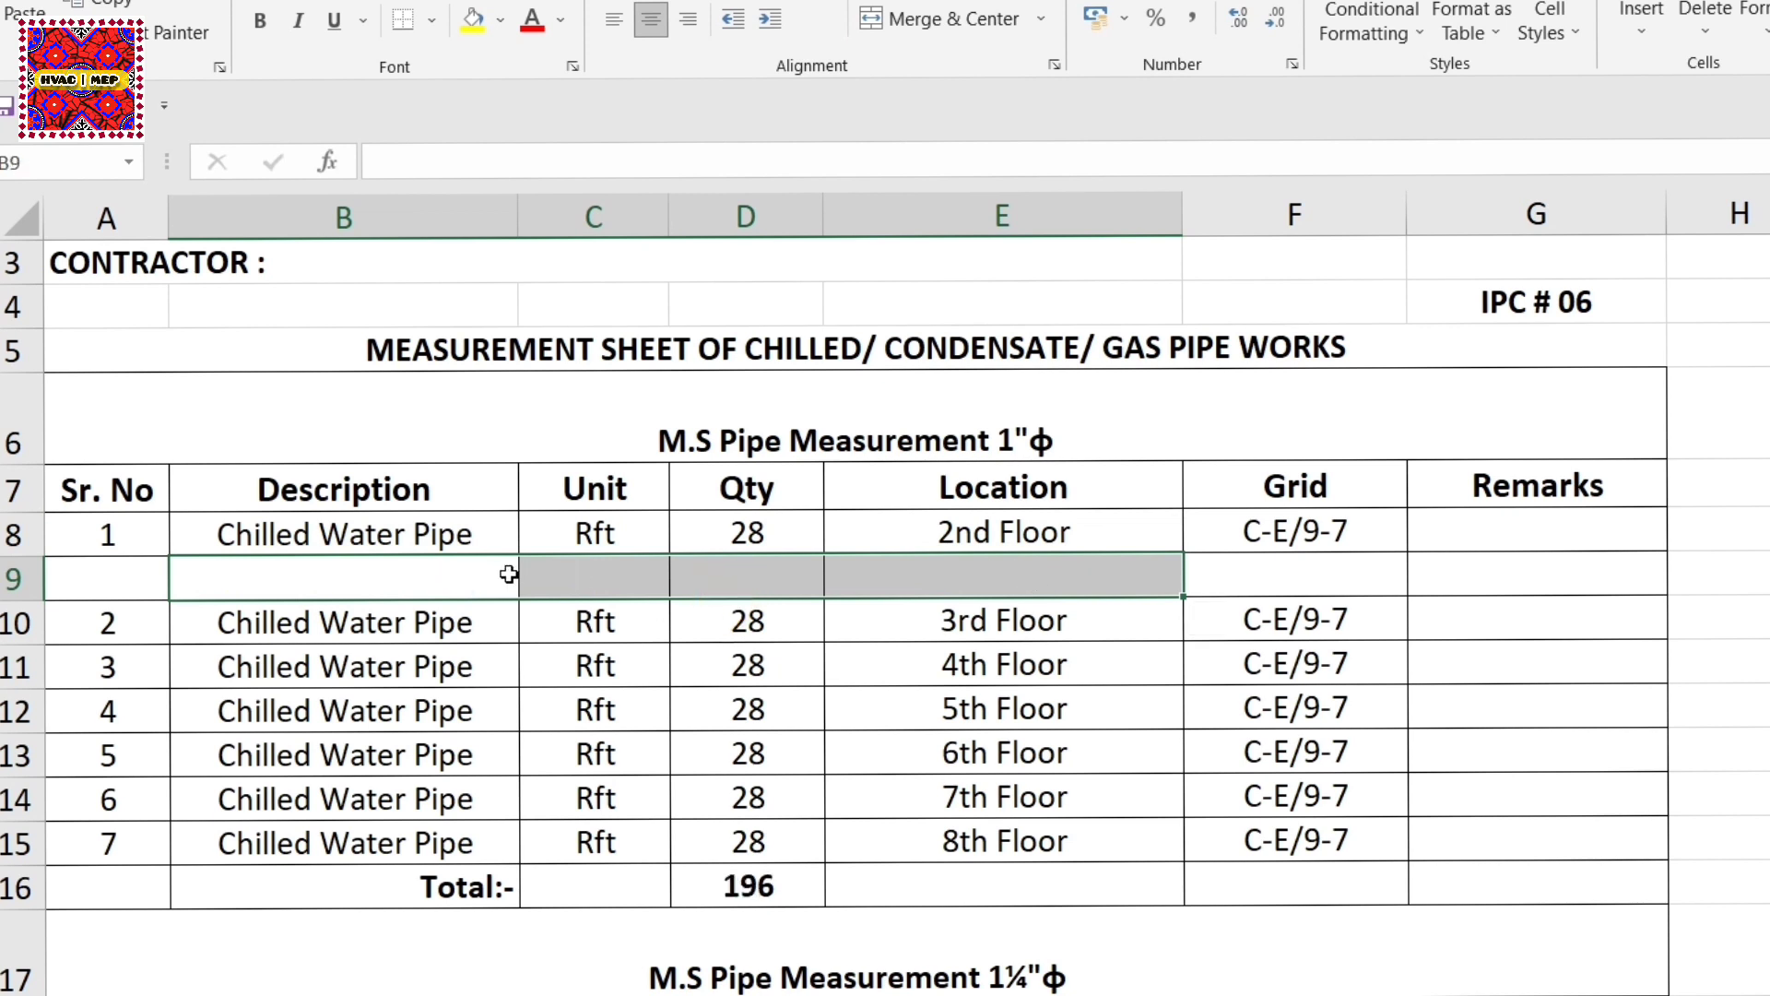
click(327, 588)
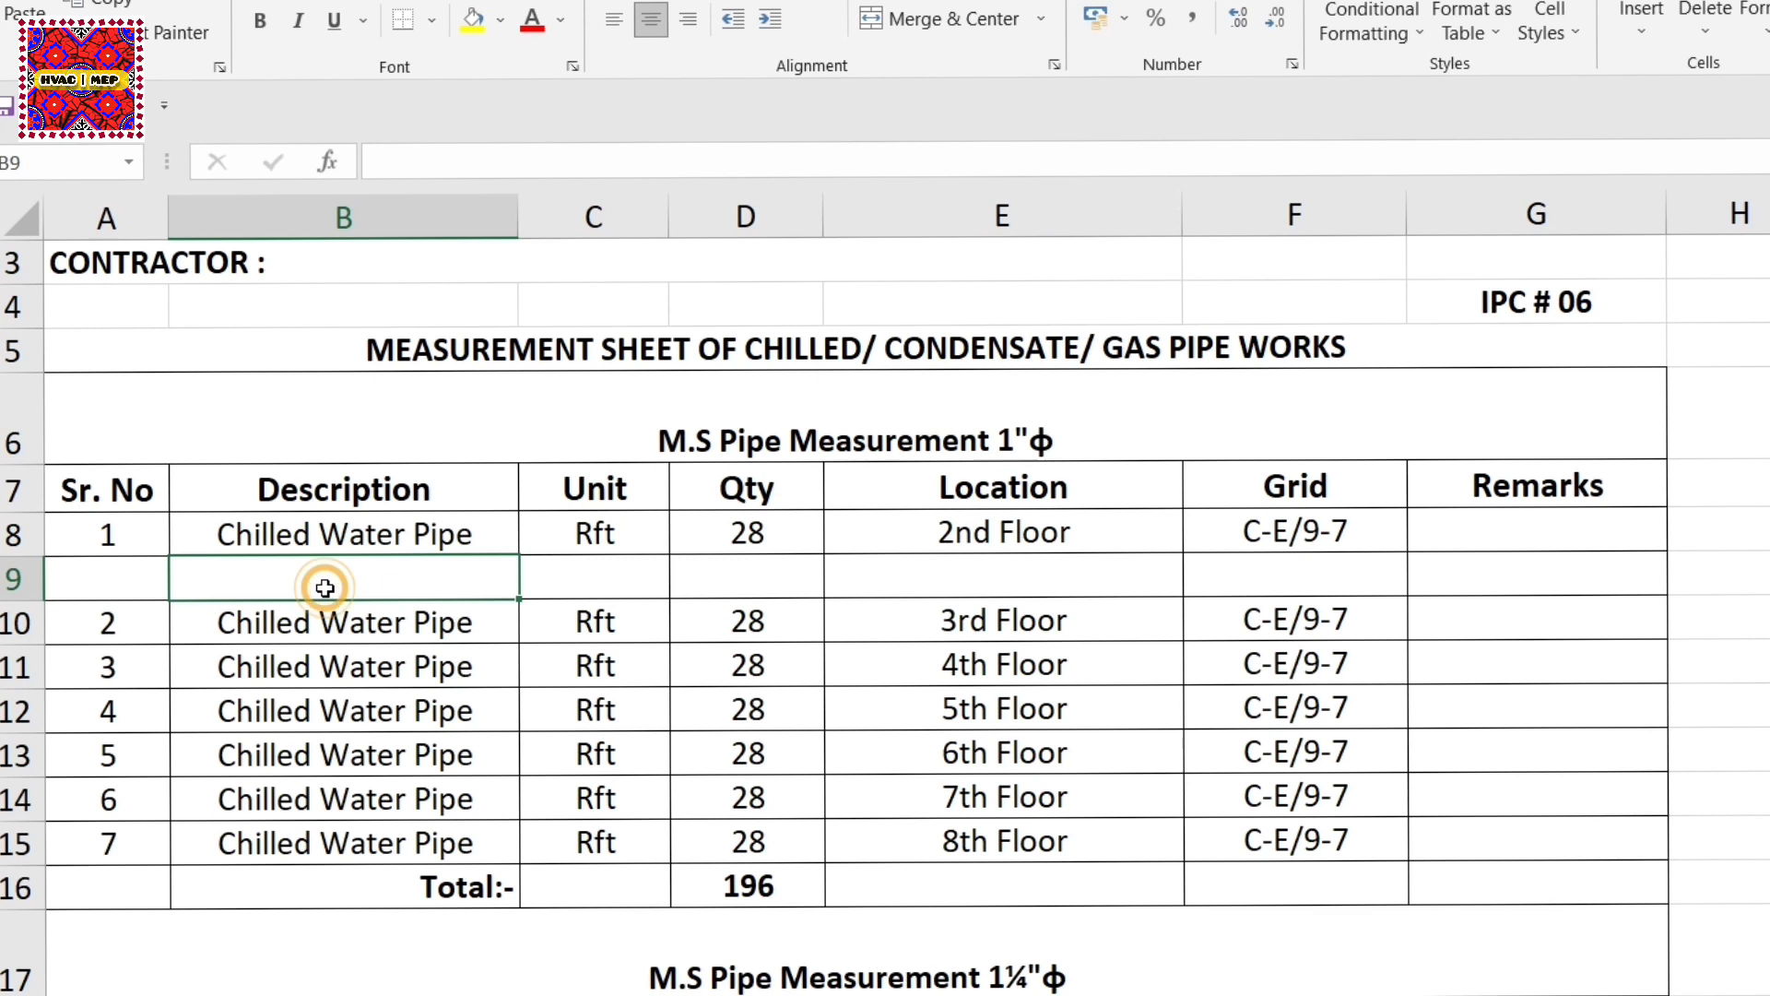
click(27, 581)
right_click(29, 583)
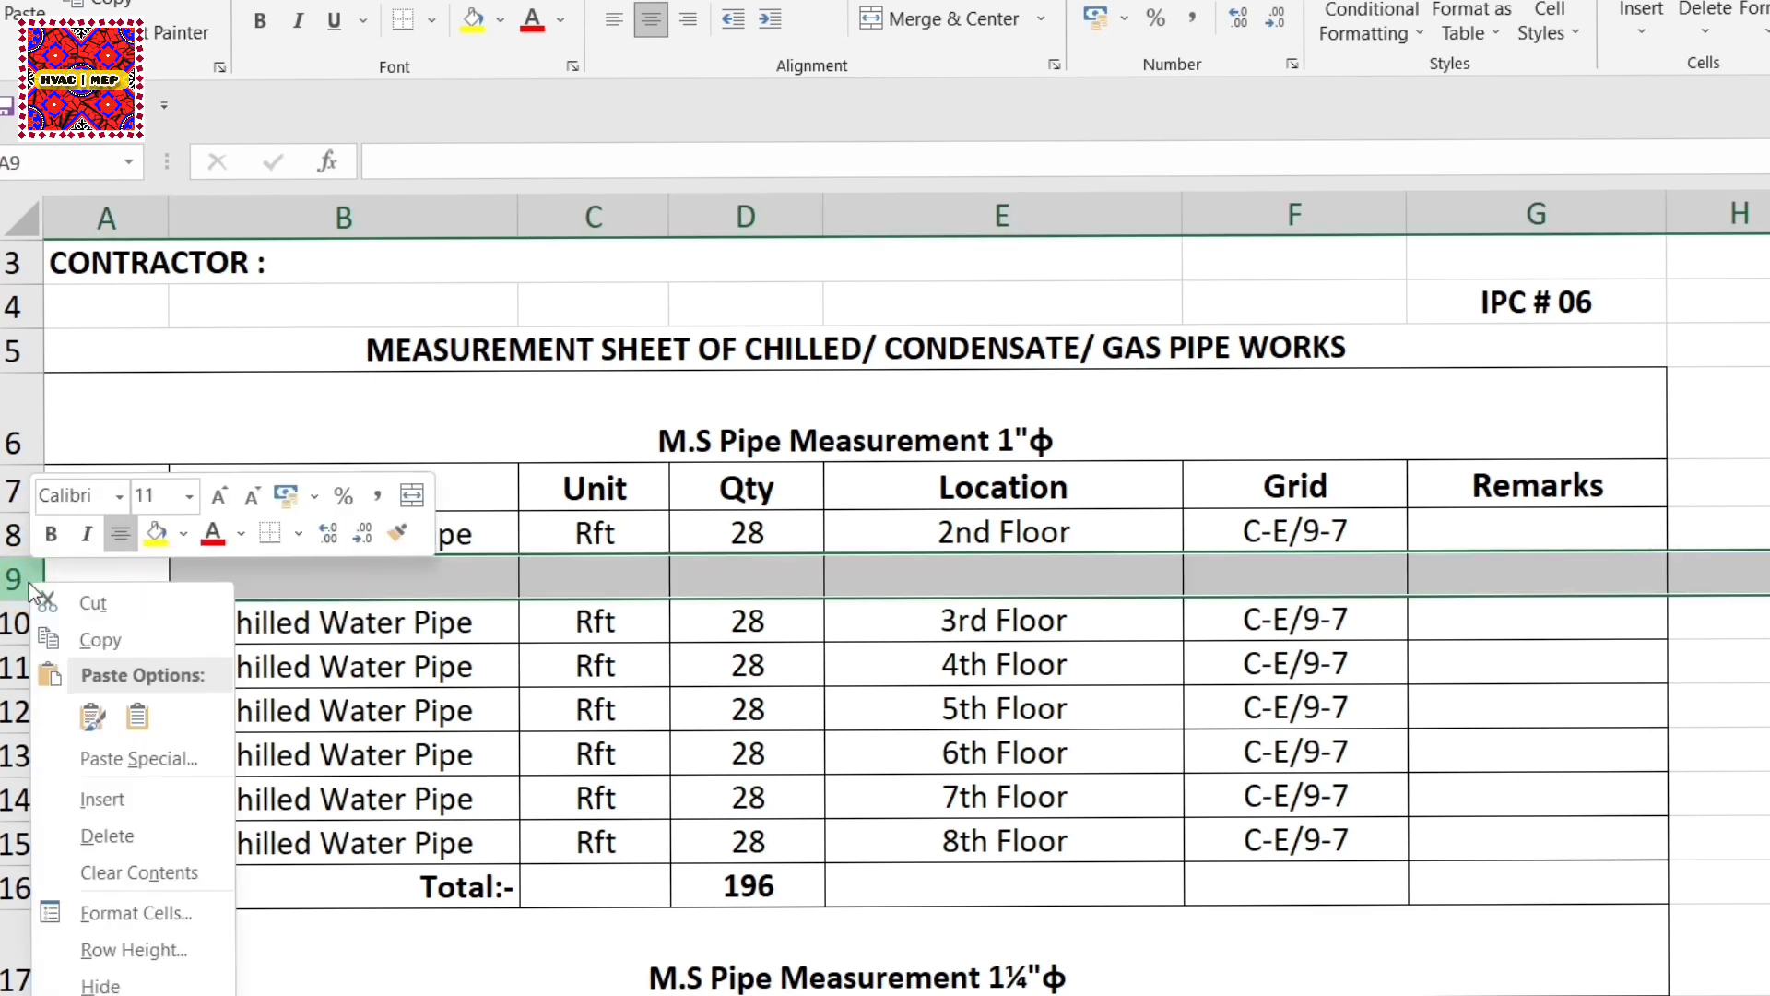
click(102, 835)
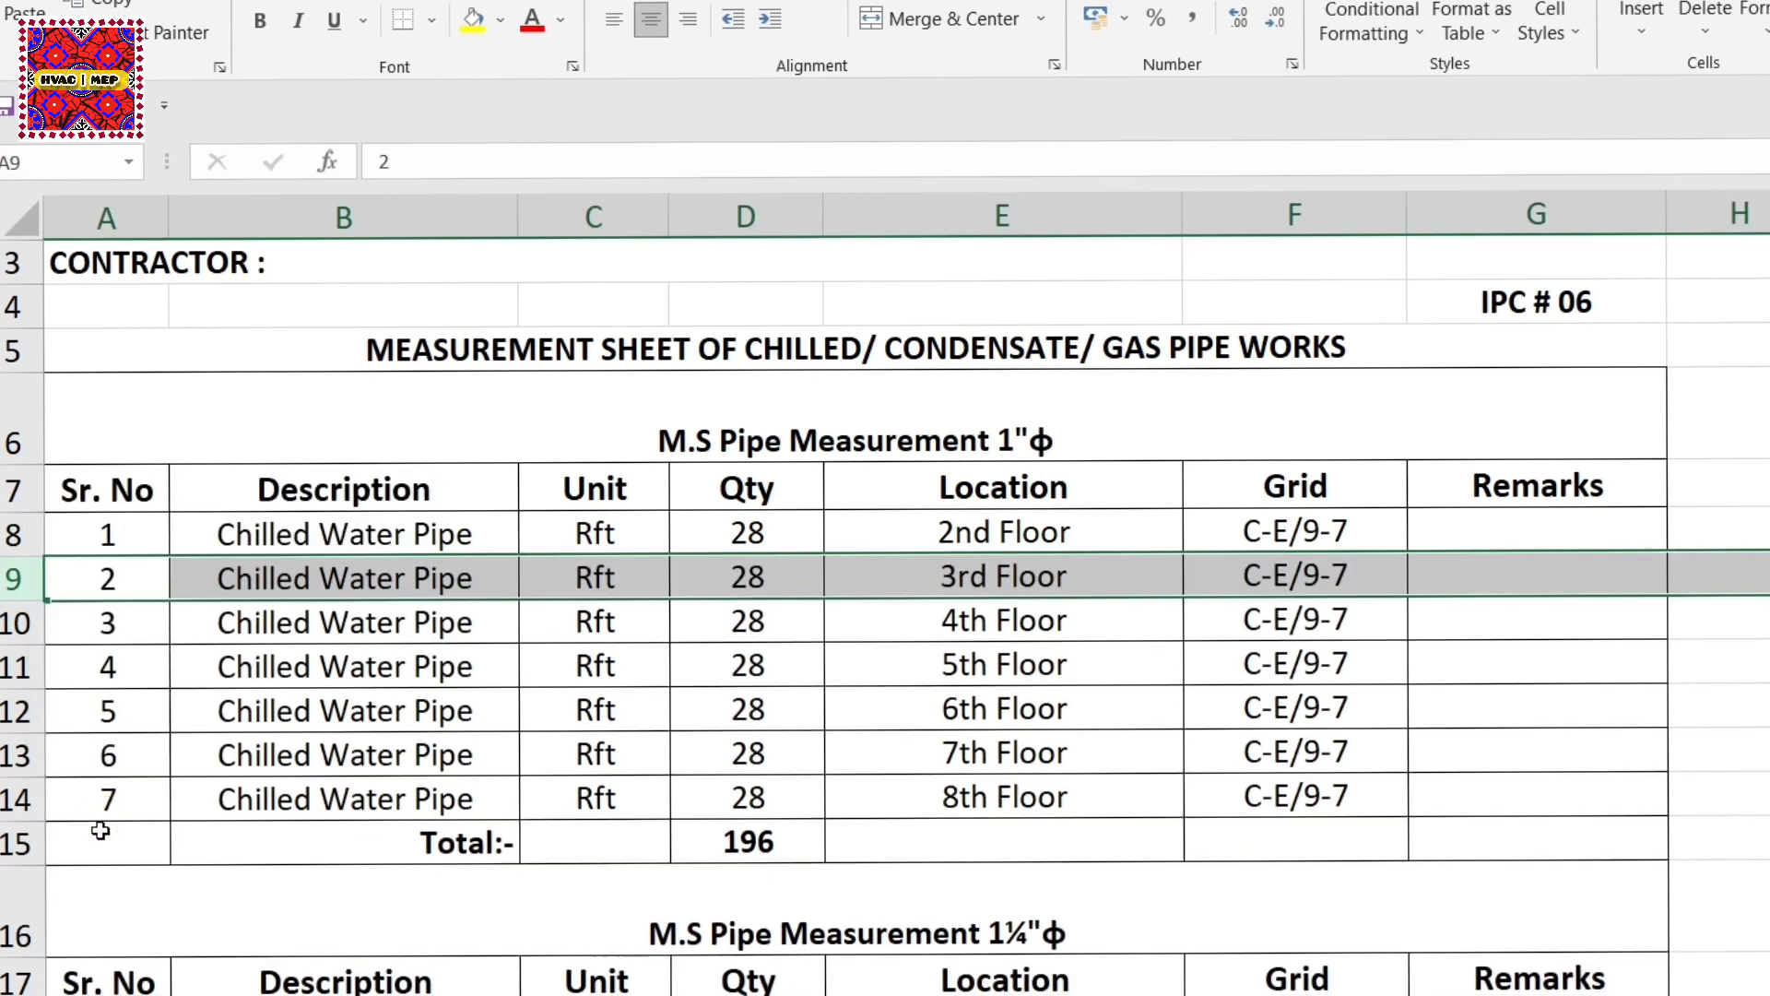
click(1066, 629)
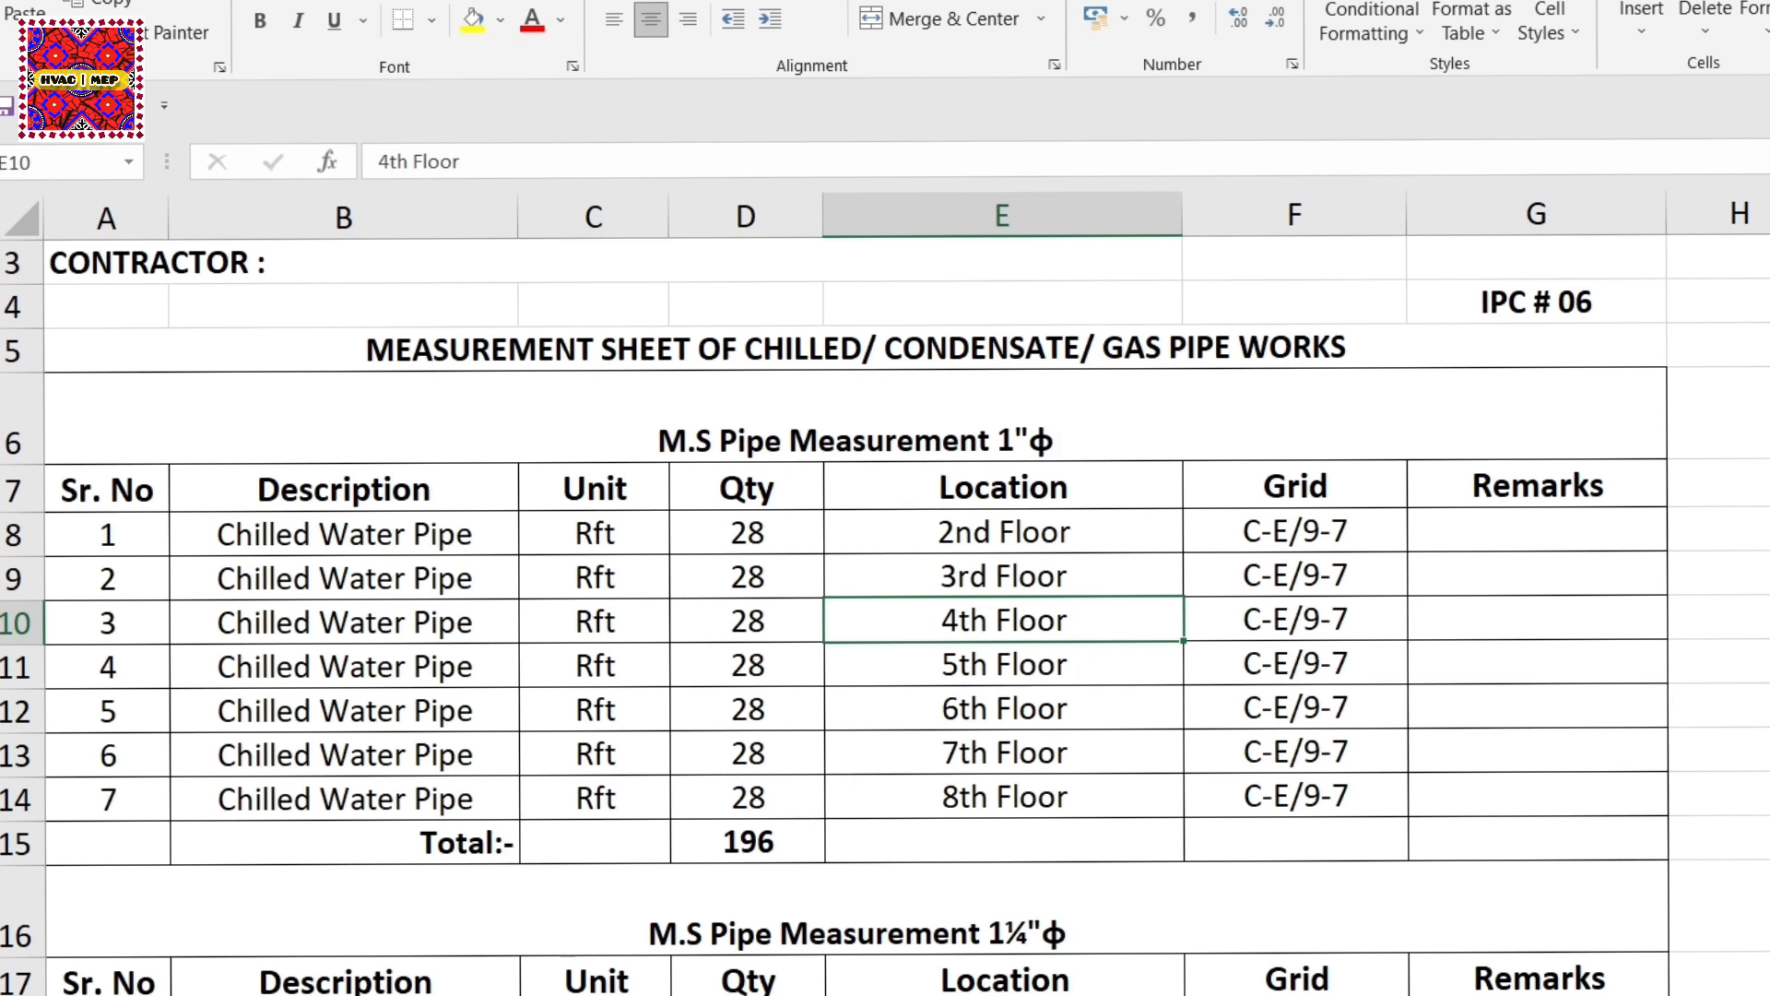
Step: Examine the remaining pipe tables up to the 14"ф condenser water pipe, checking totals, locations and grids, and return to the sheet heading
scroll(885, 590, down, 6)
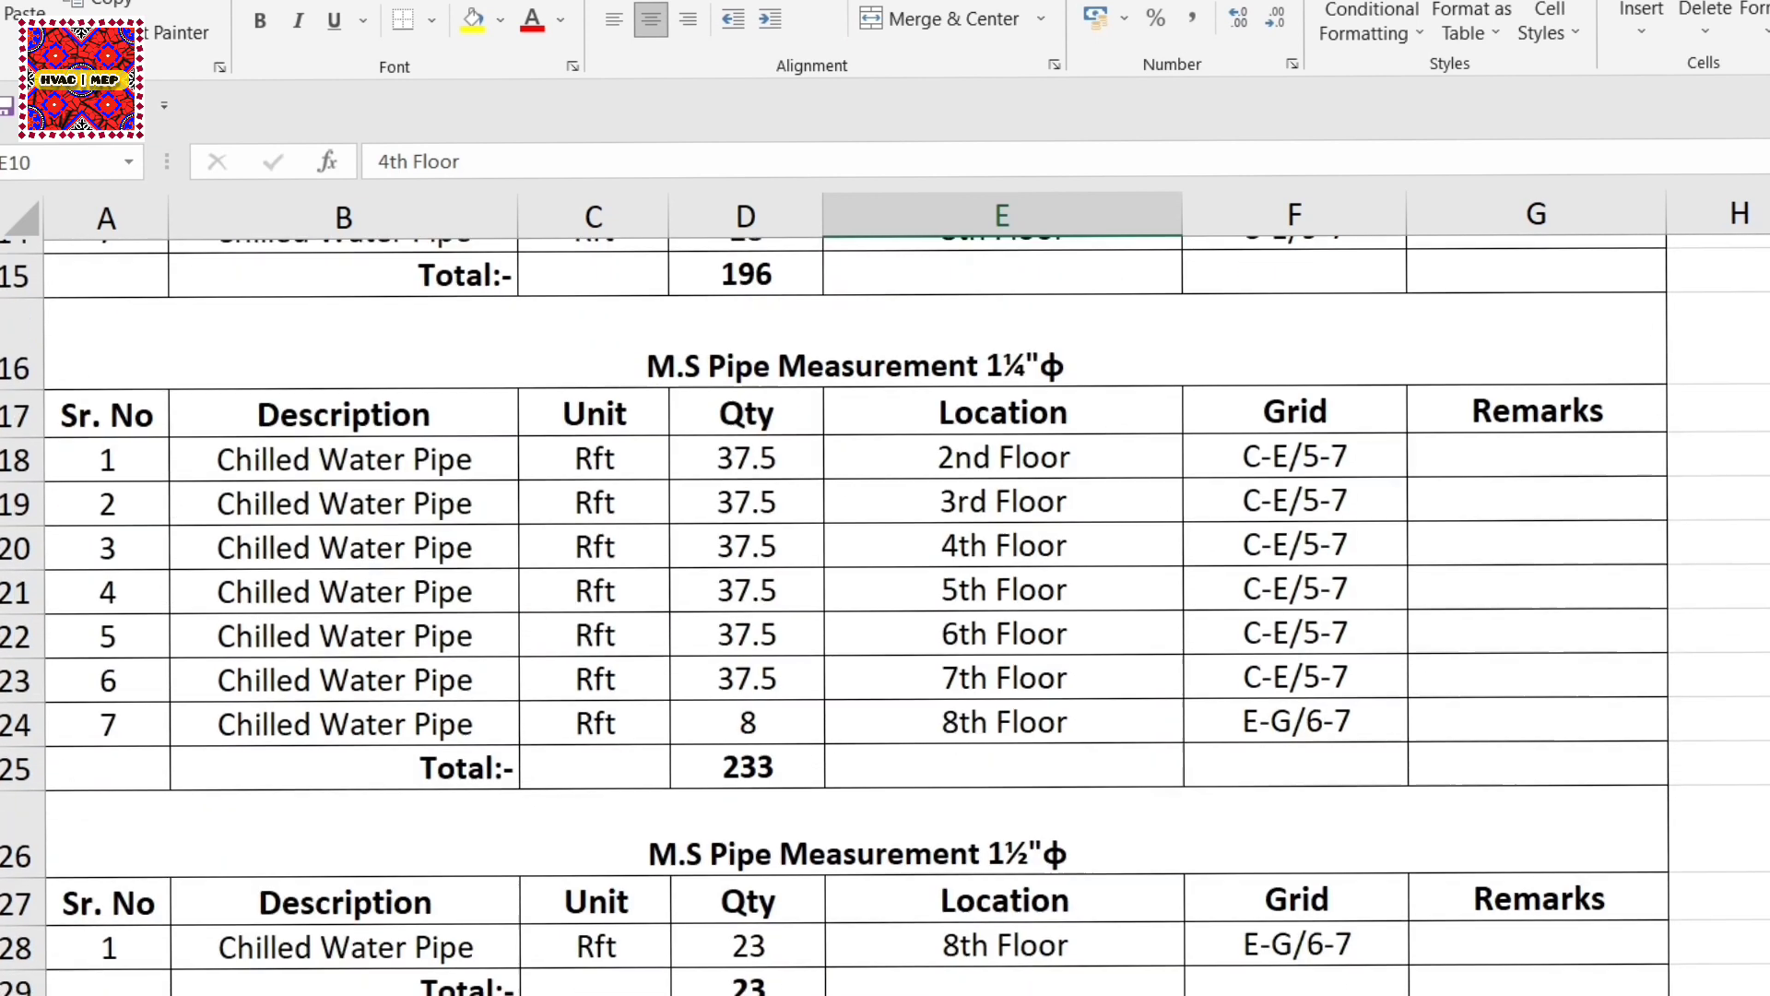
scroll(886, 615, down, 1)
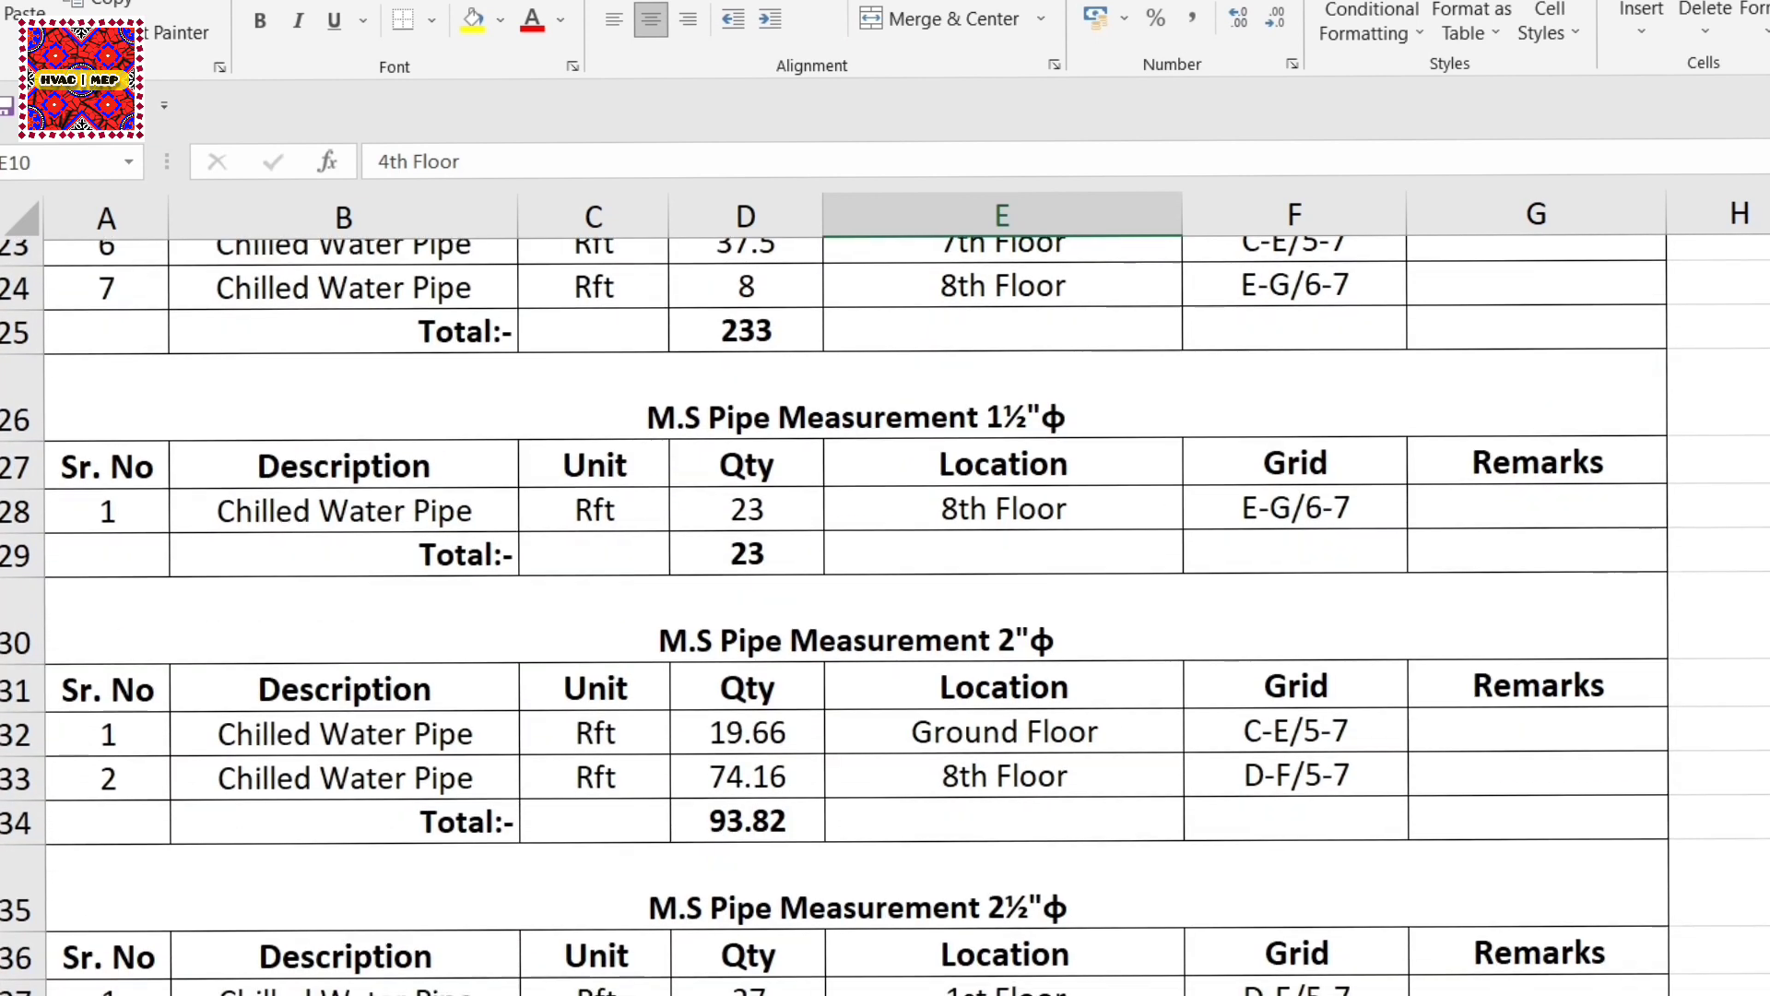
scroll(885, 615, down, 6)
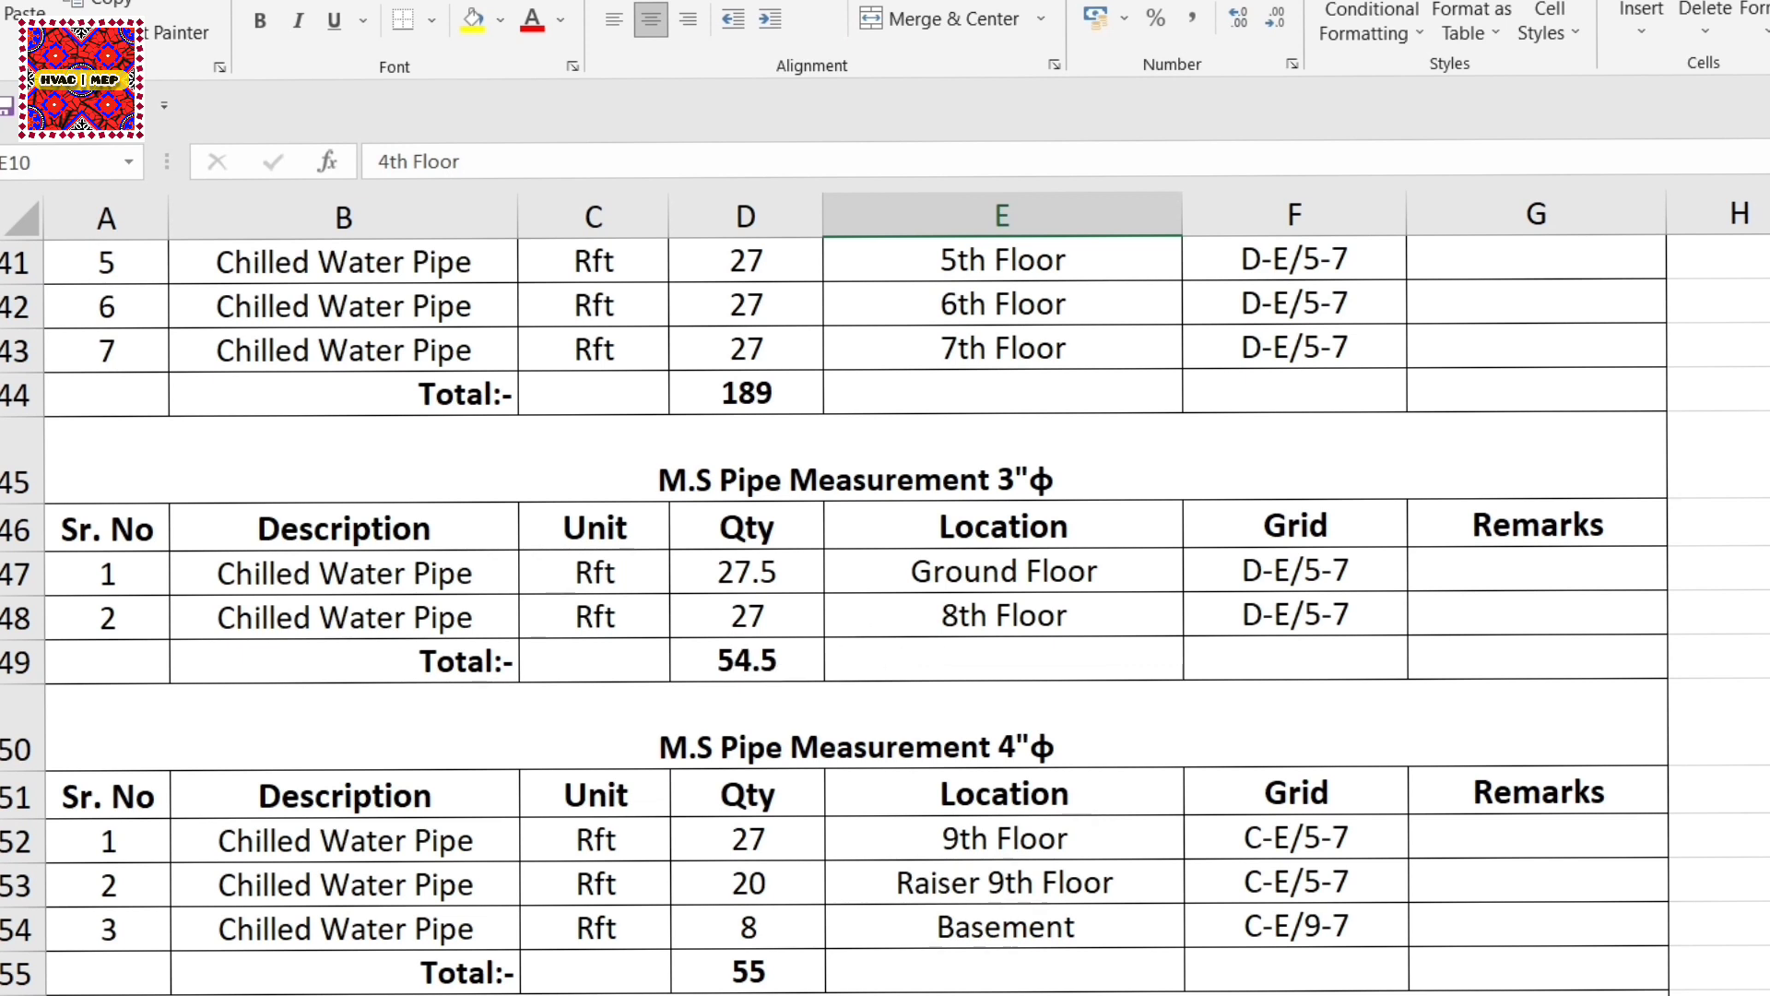
scroll(1265, 817, down, 3)
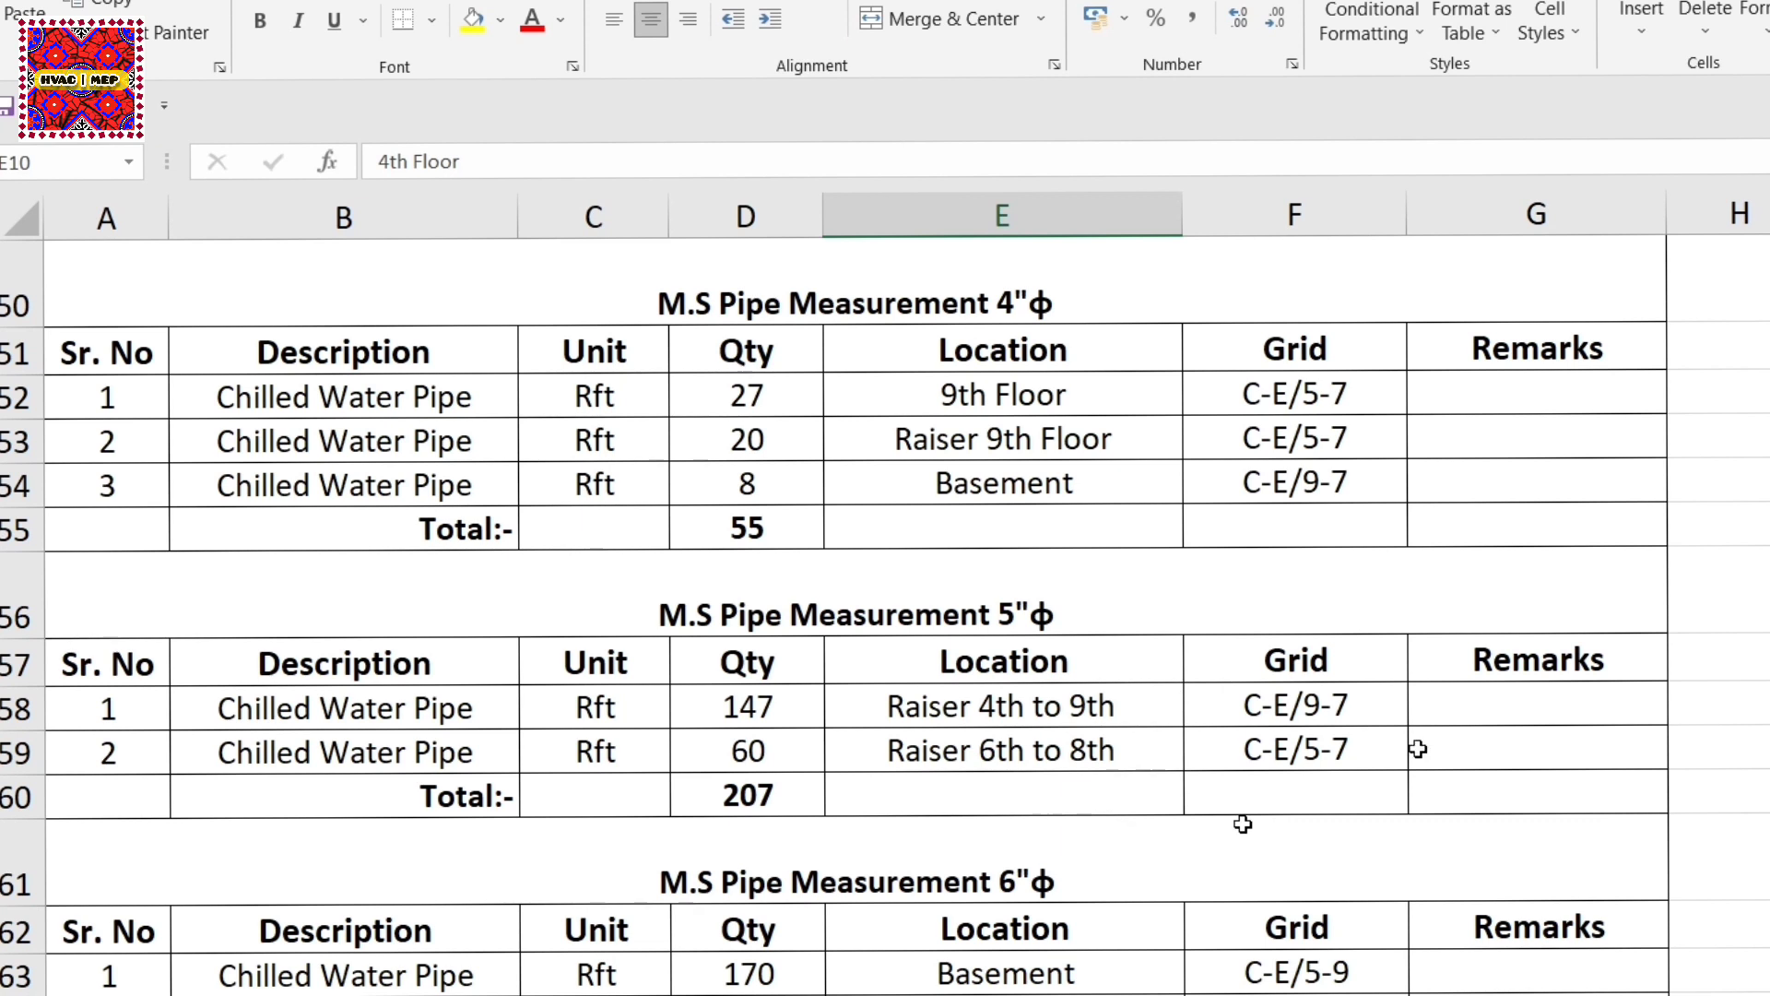
scroll(886, 615, down, 7)
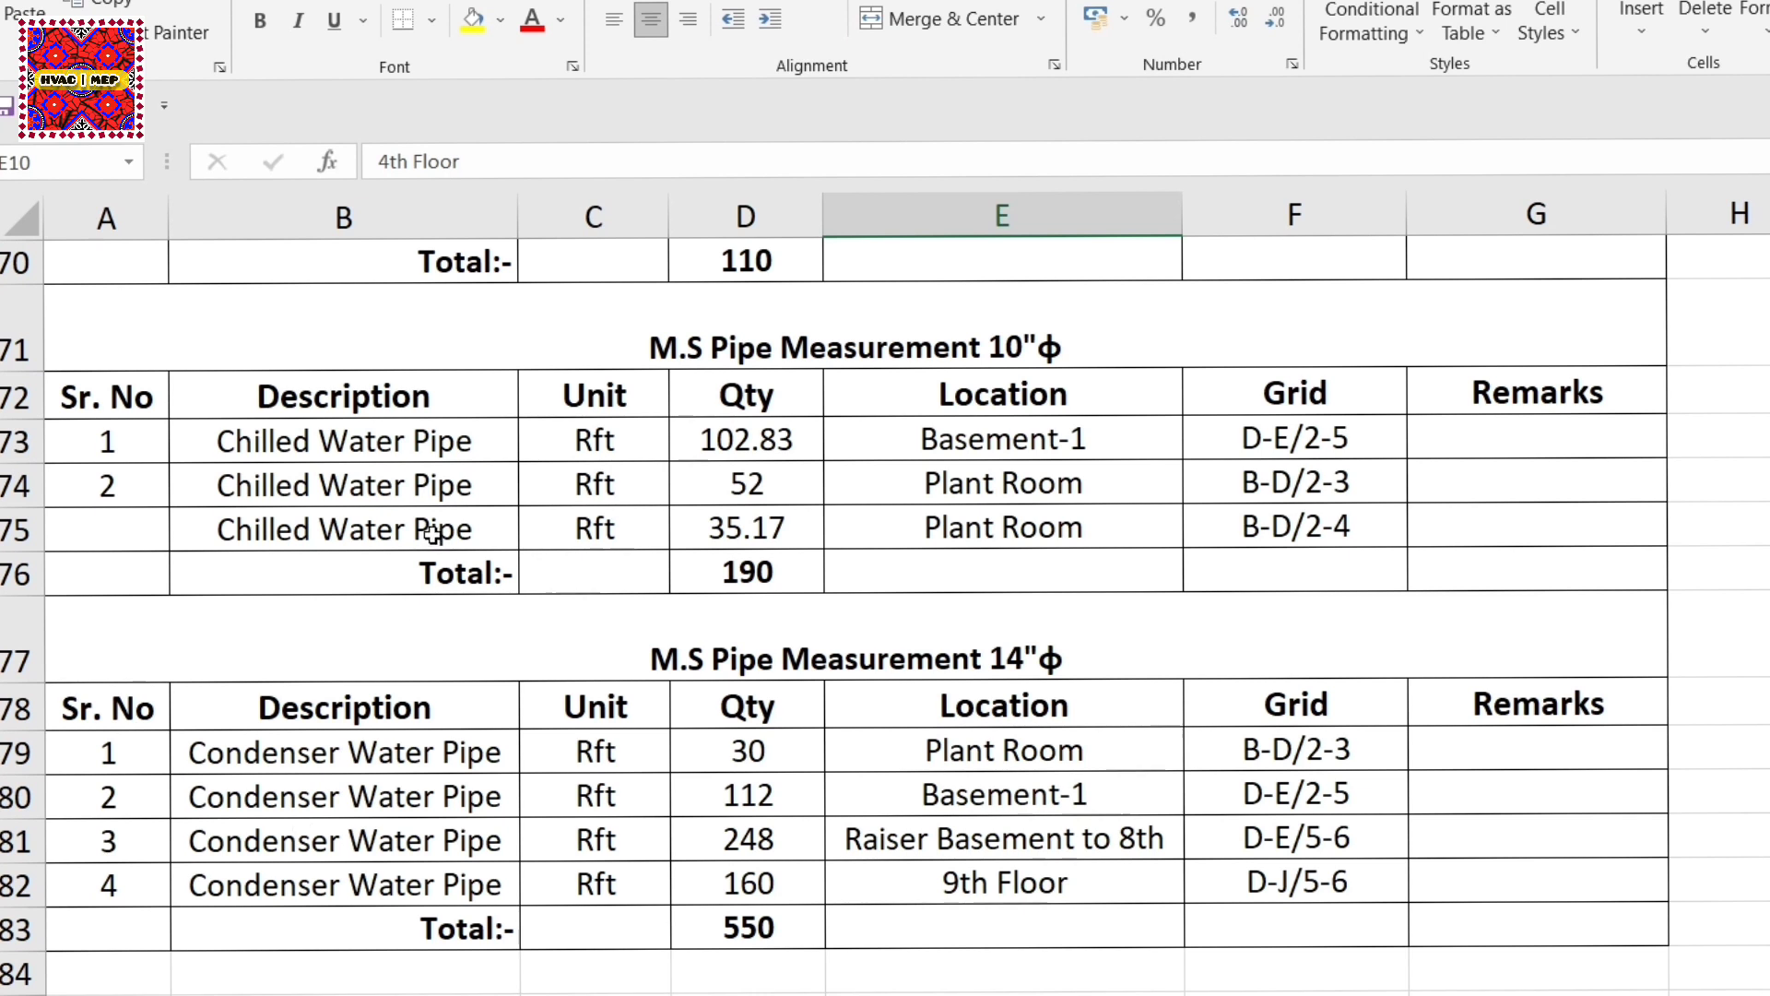
scroll(886, 615, up, 13)
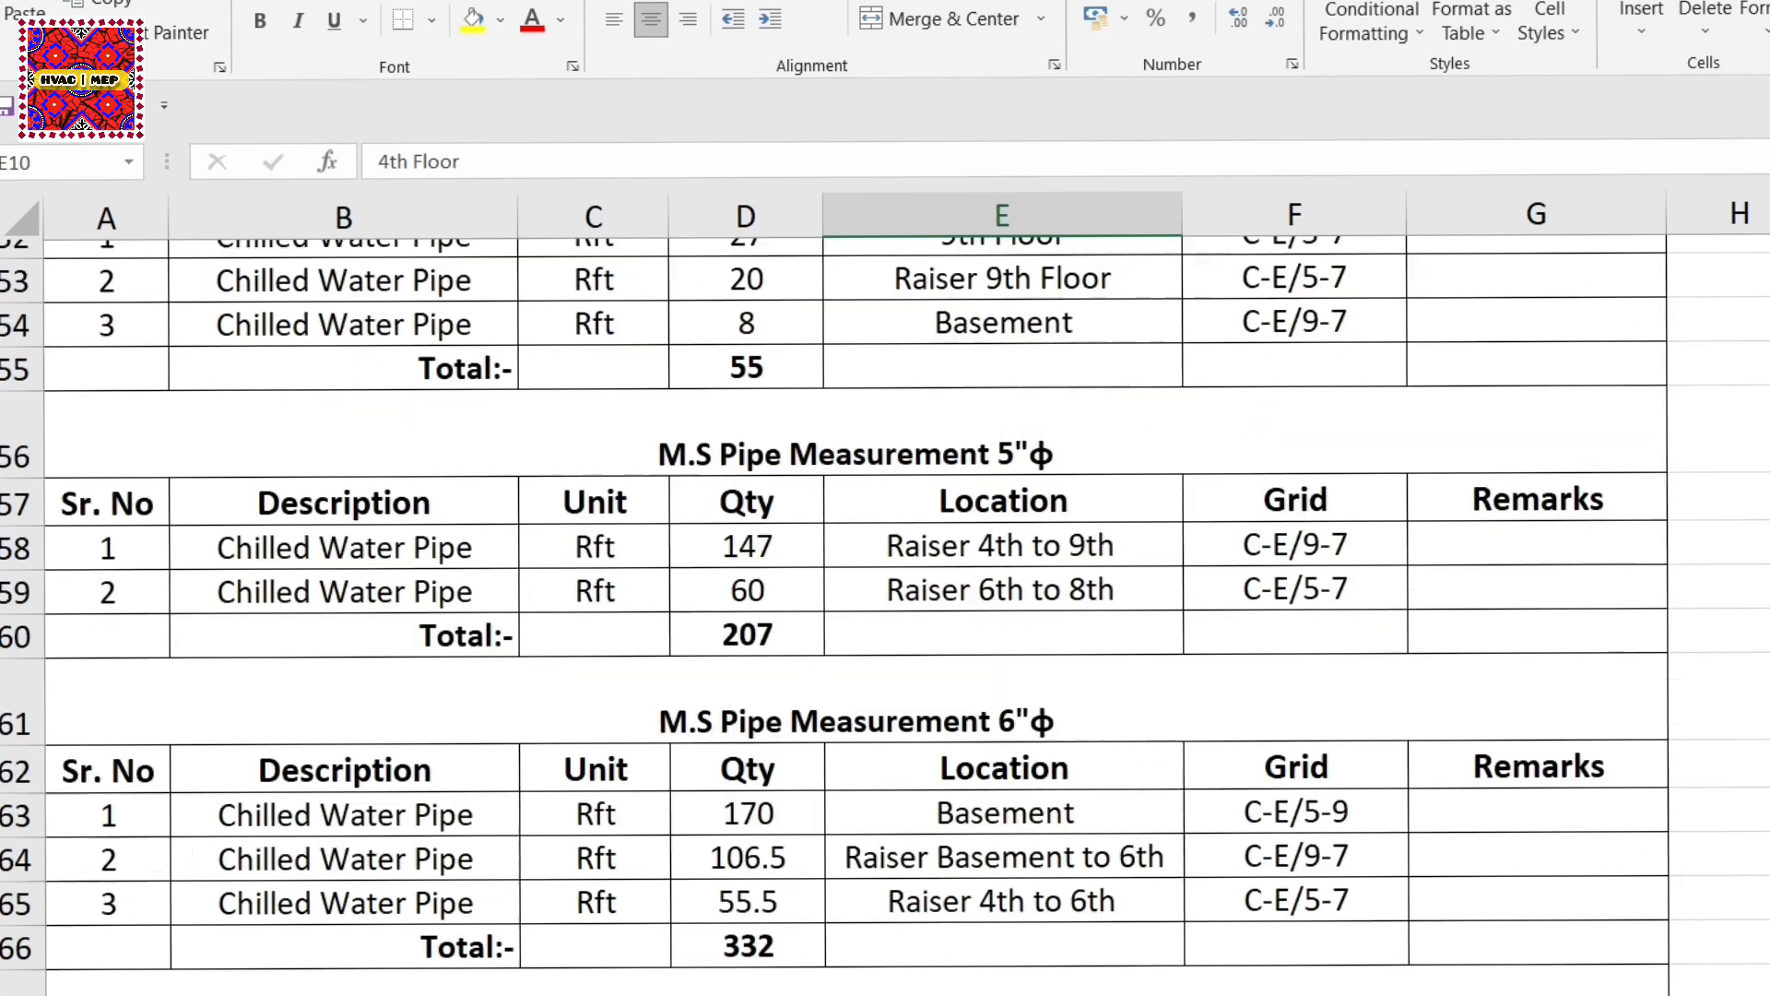
scroll(885, 615, up, 10)
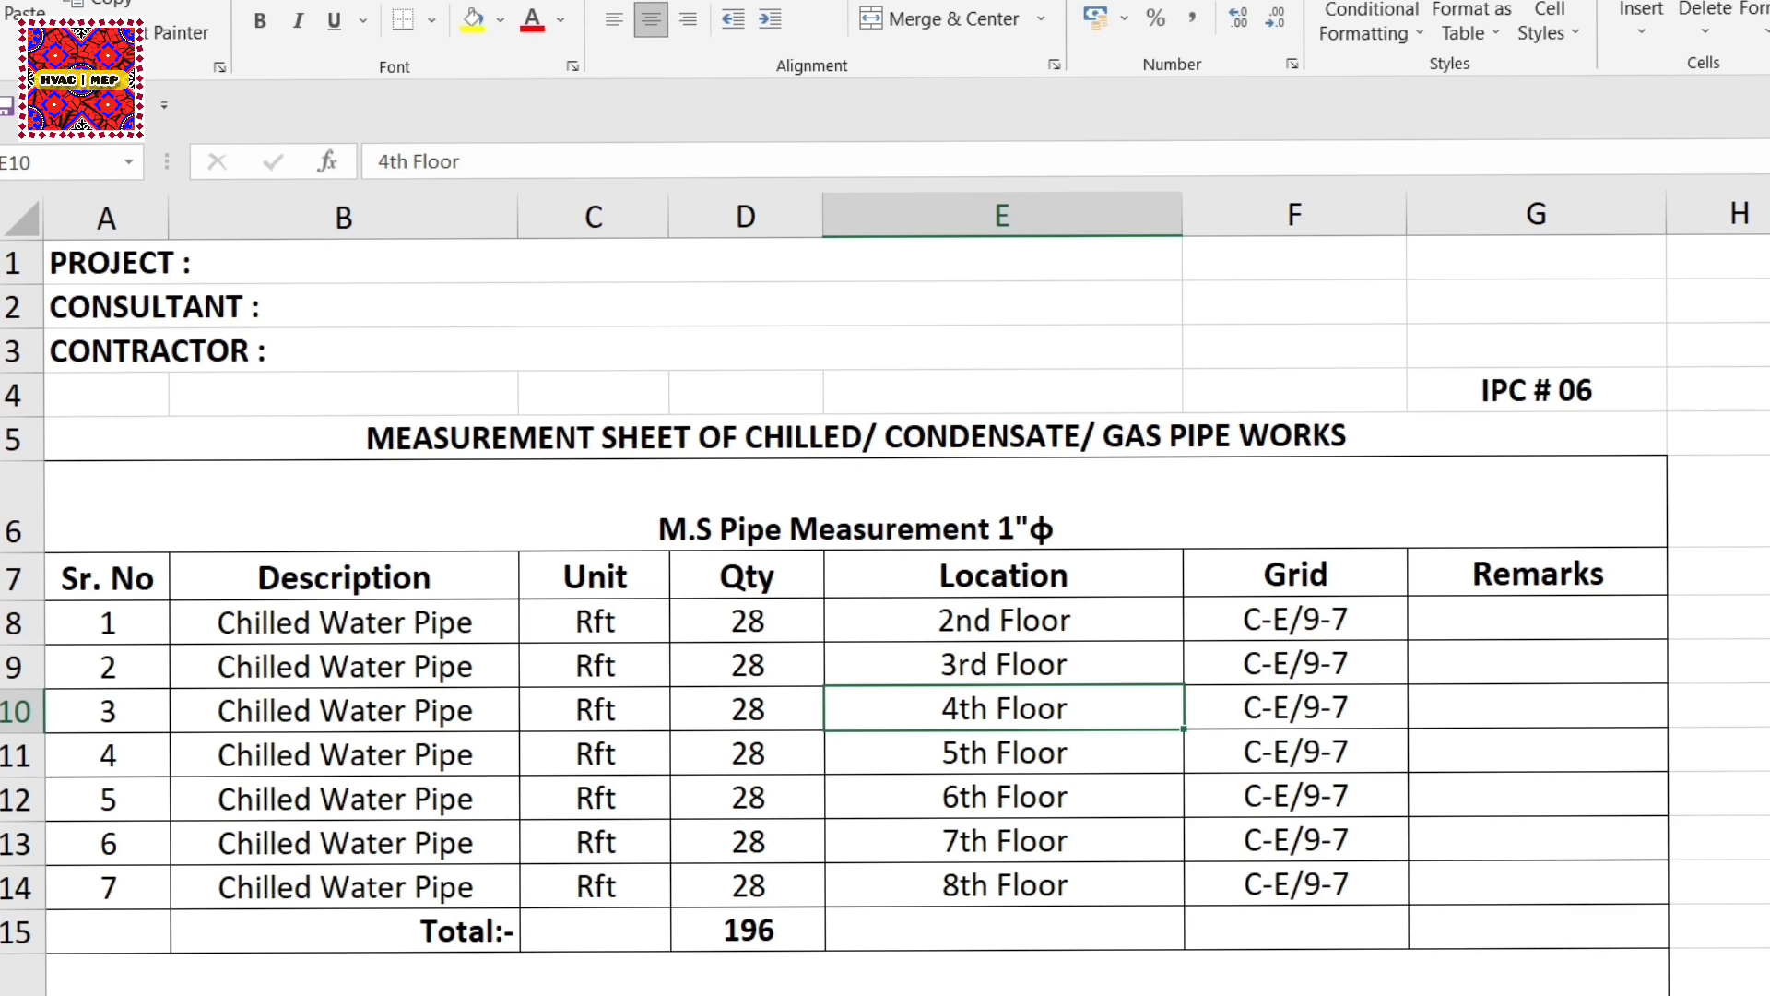
Step: Examine item 1.10 on the IPC # 06 summary sheet, reading its piping description and the nominal diameter rows beneath it
key(ctrl+Page_Up)
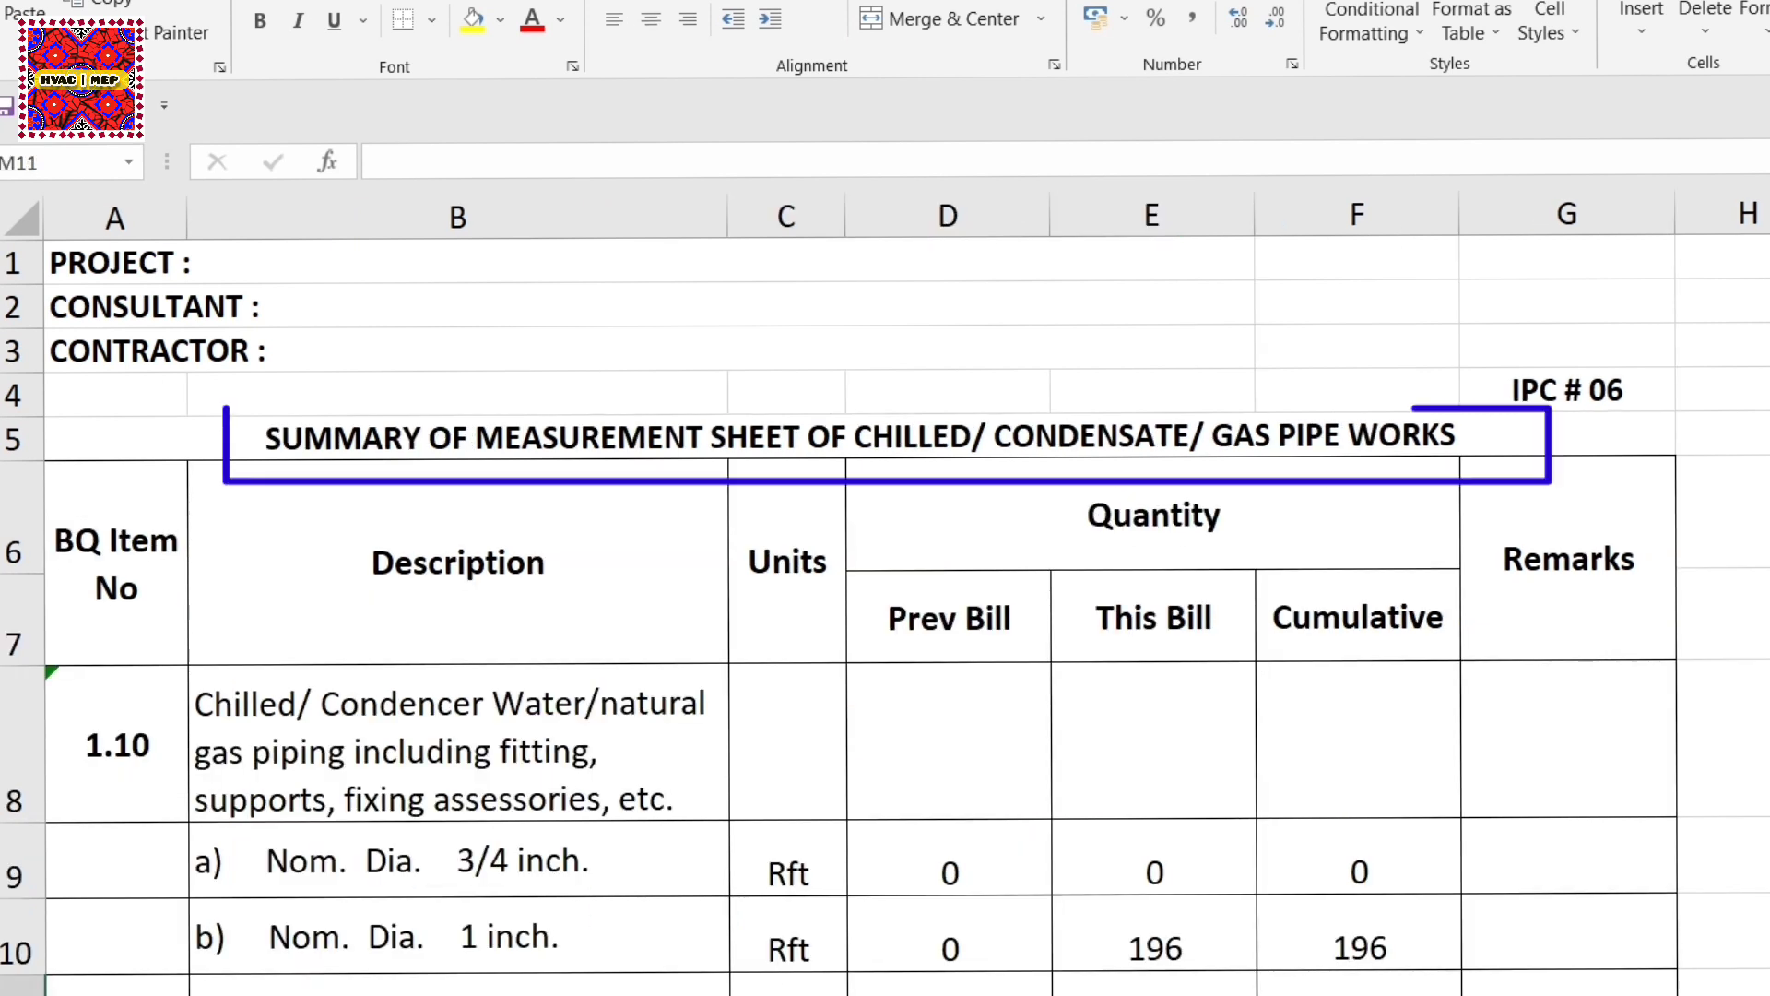
scroll(885, 617, down, 1)
scroll(885, 617, down, 2)
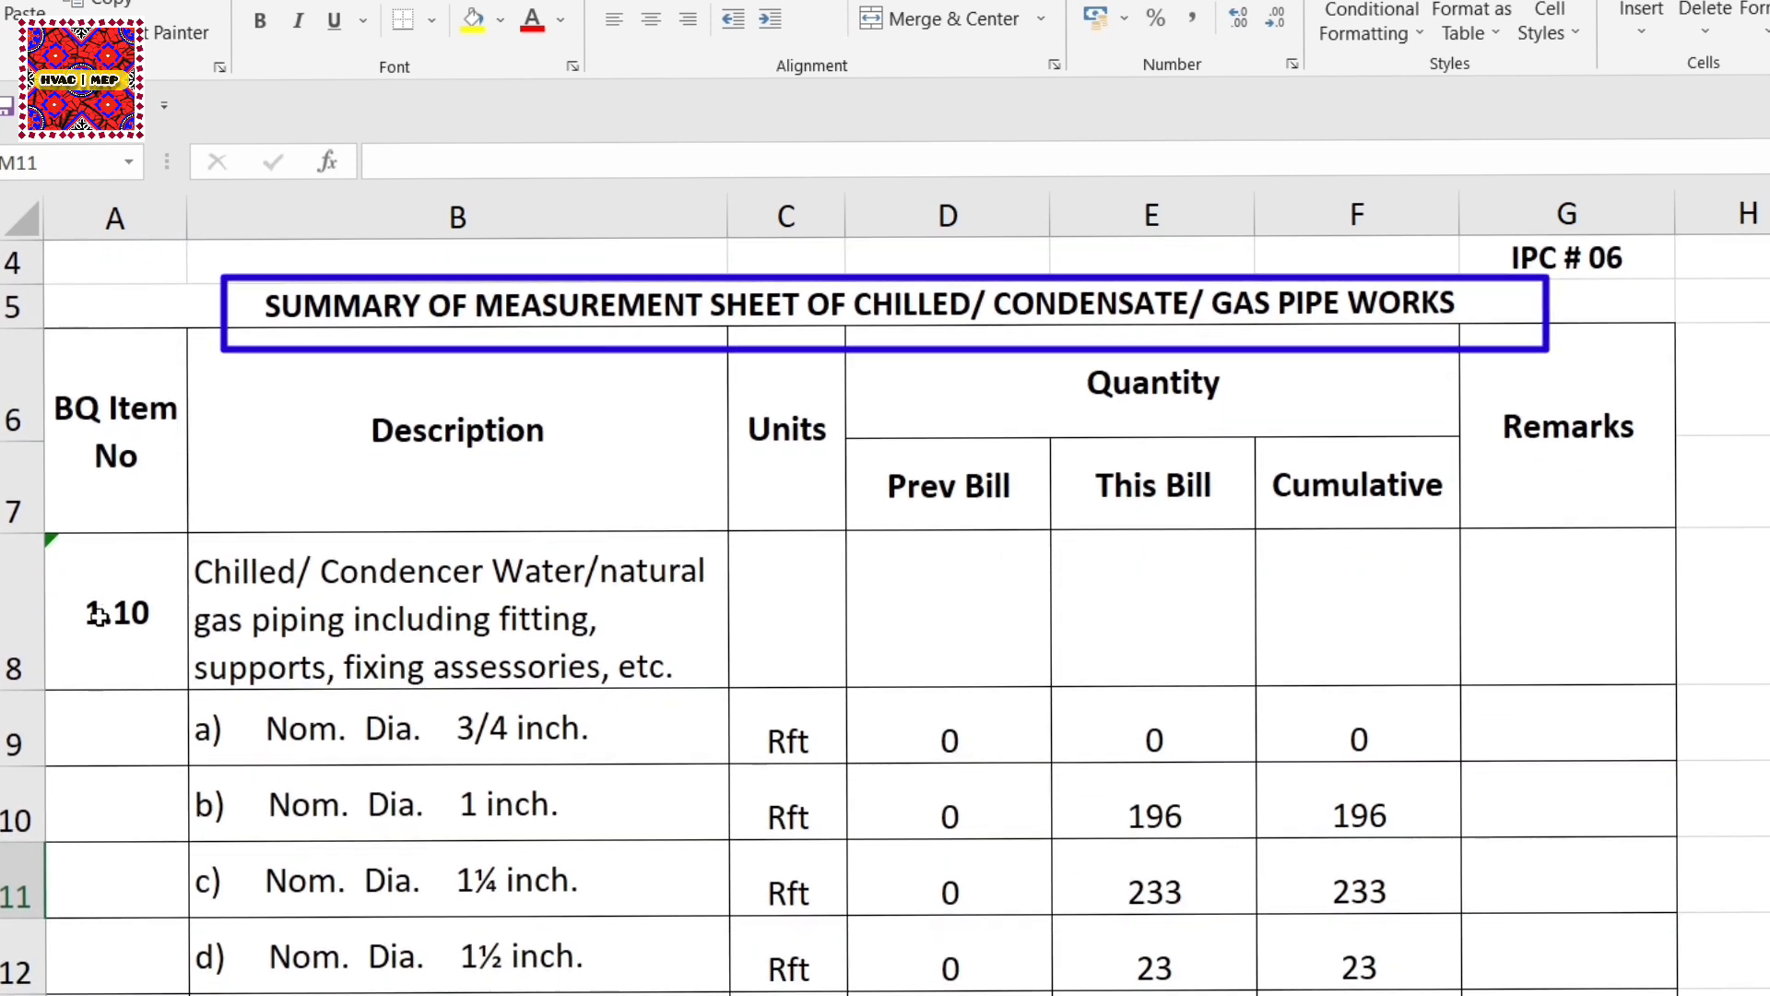
click(440, 595)
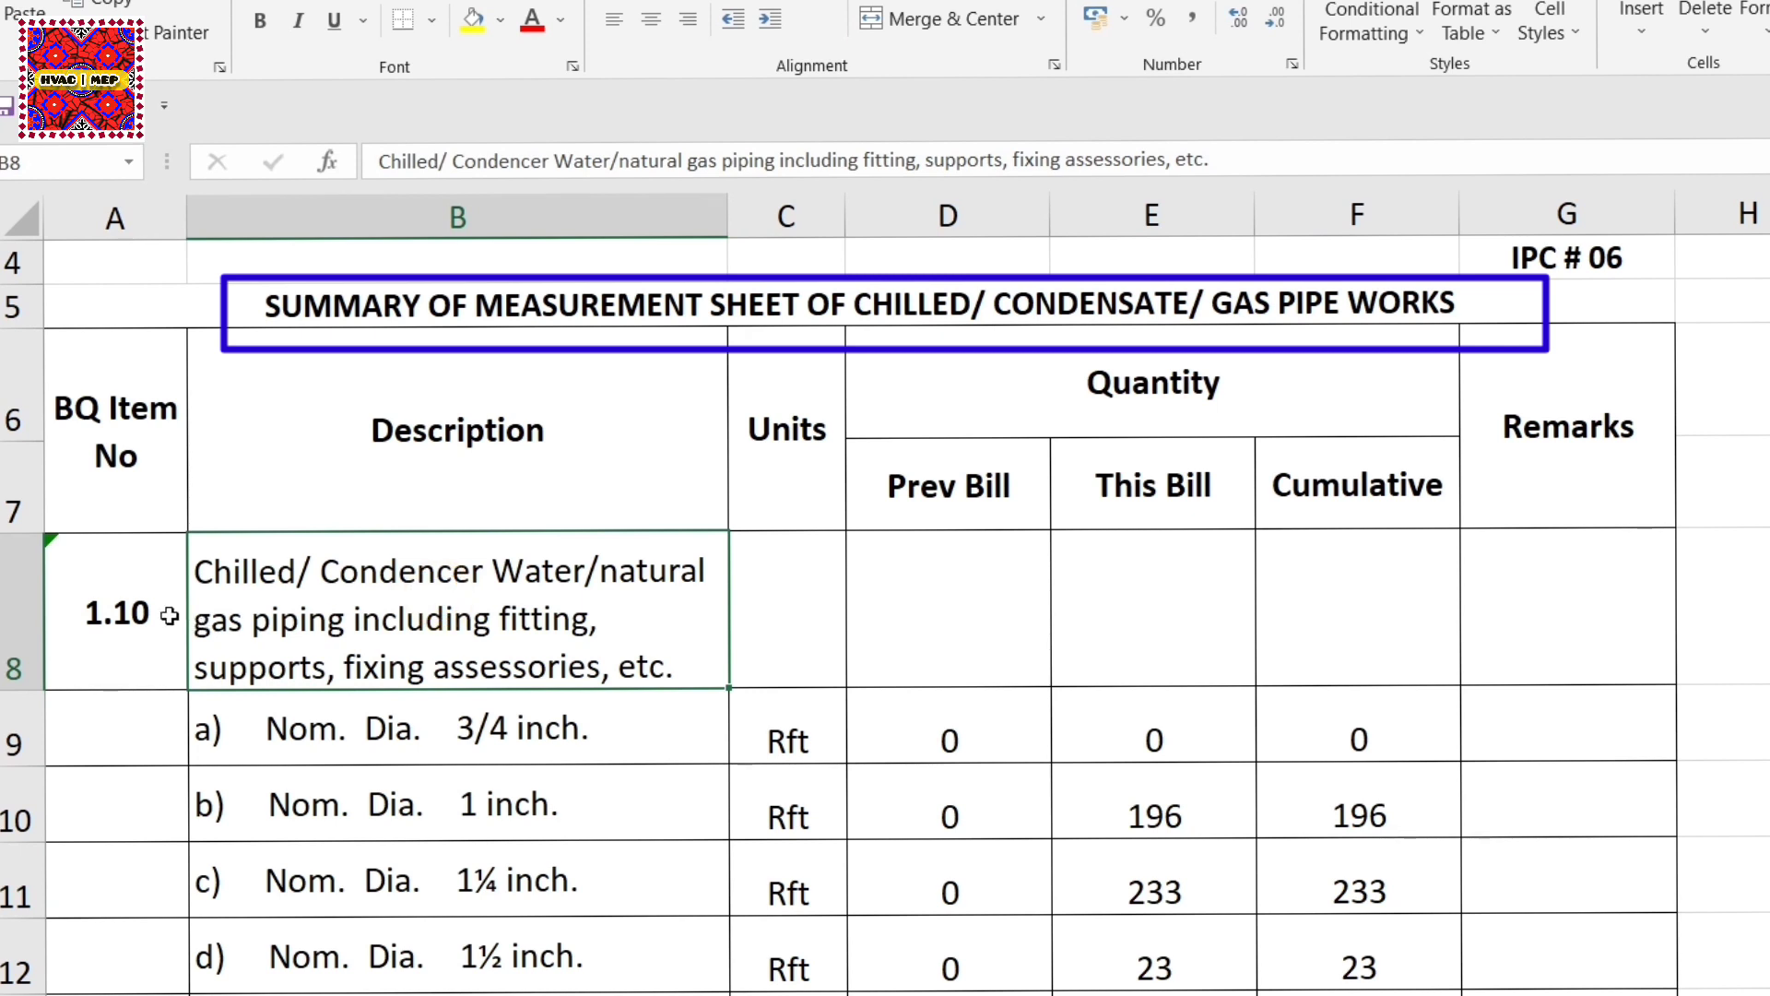
click(118, 604)
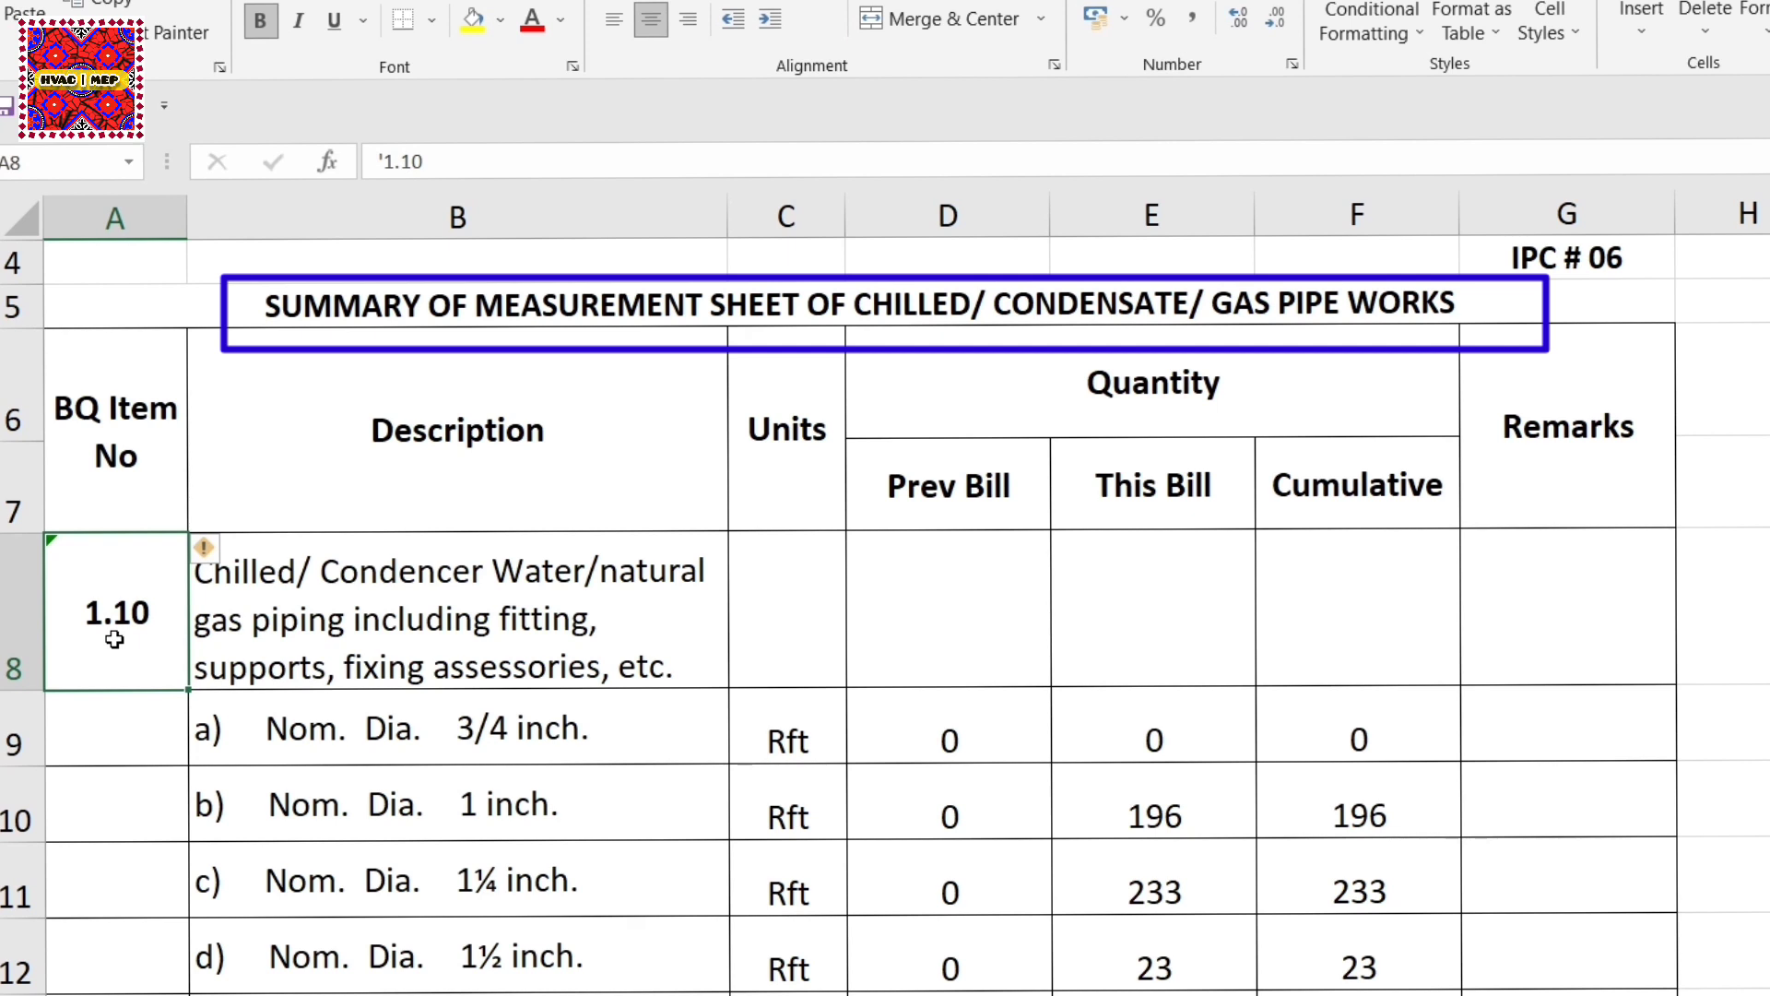
click(470, 594)
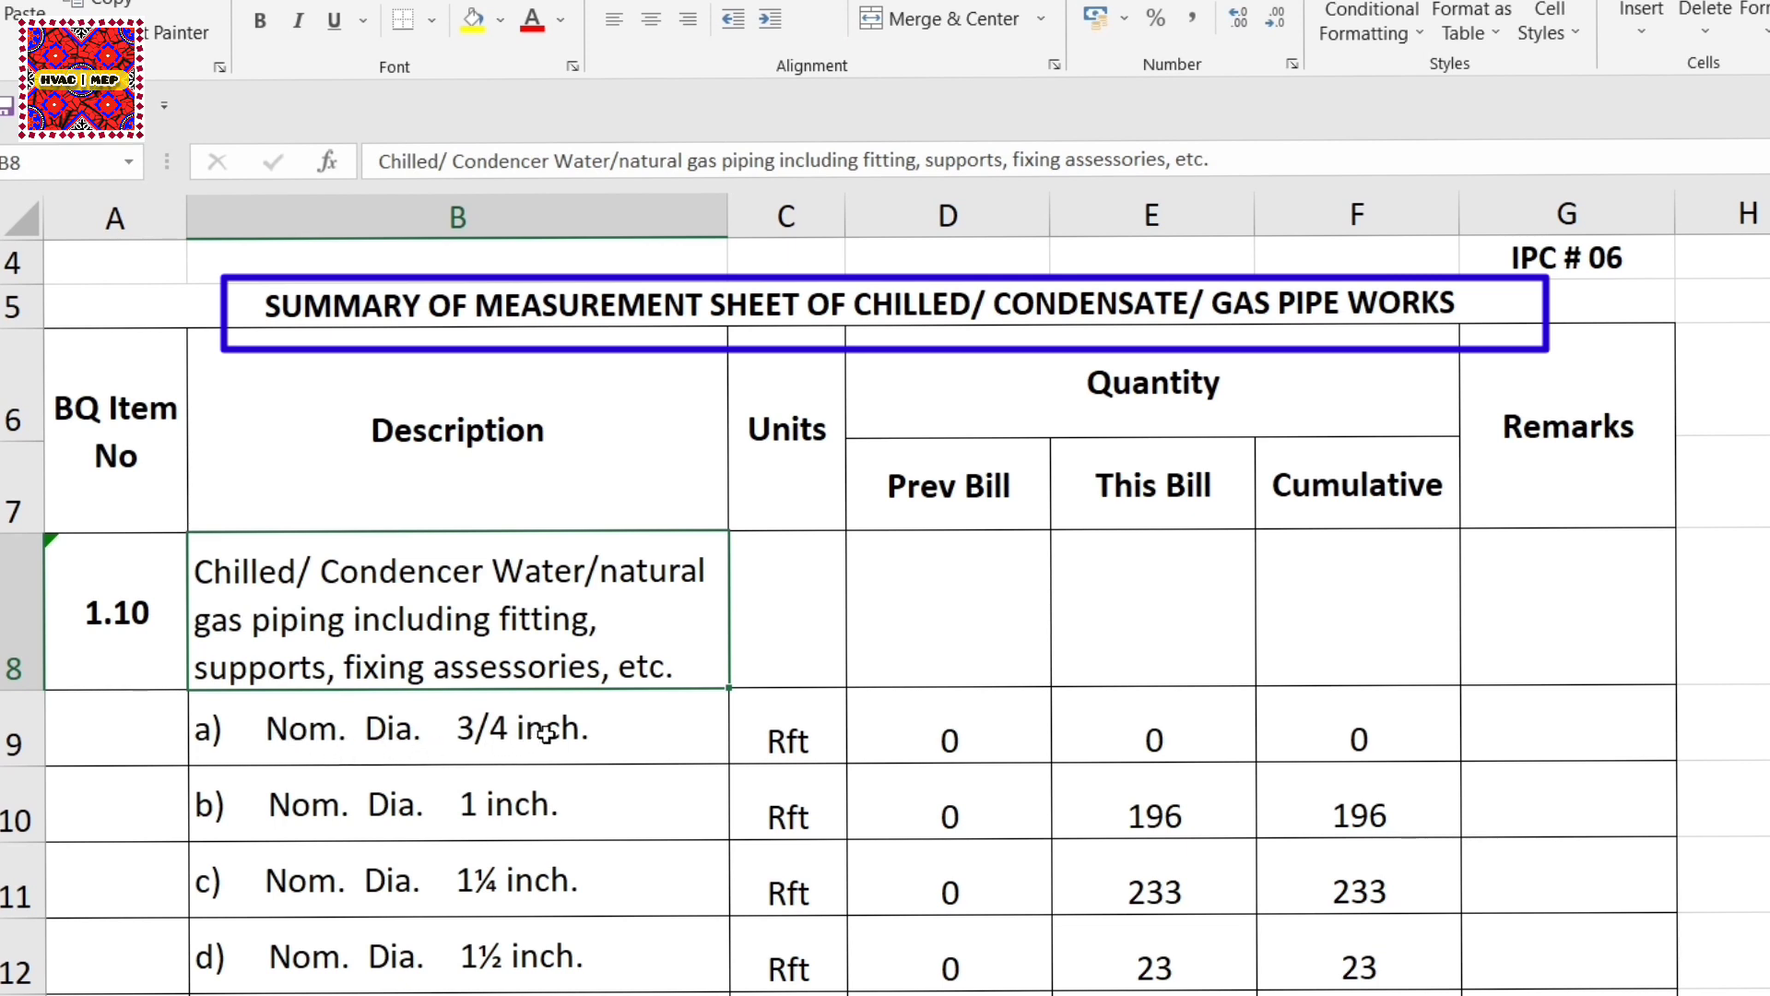
click(512, 797)
click(498, 876)
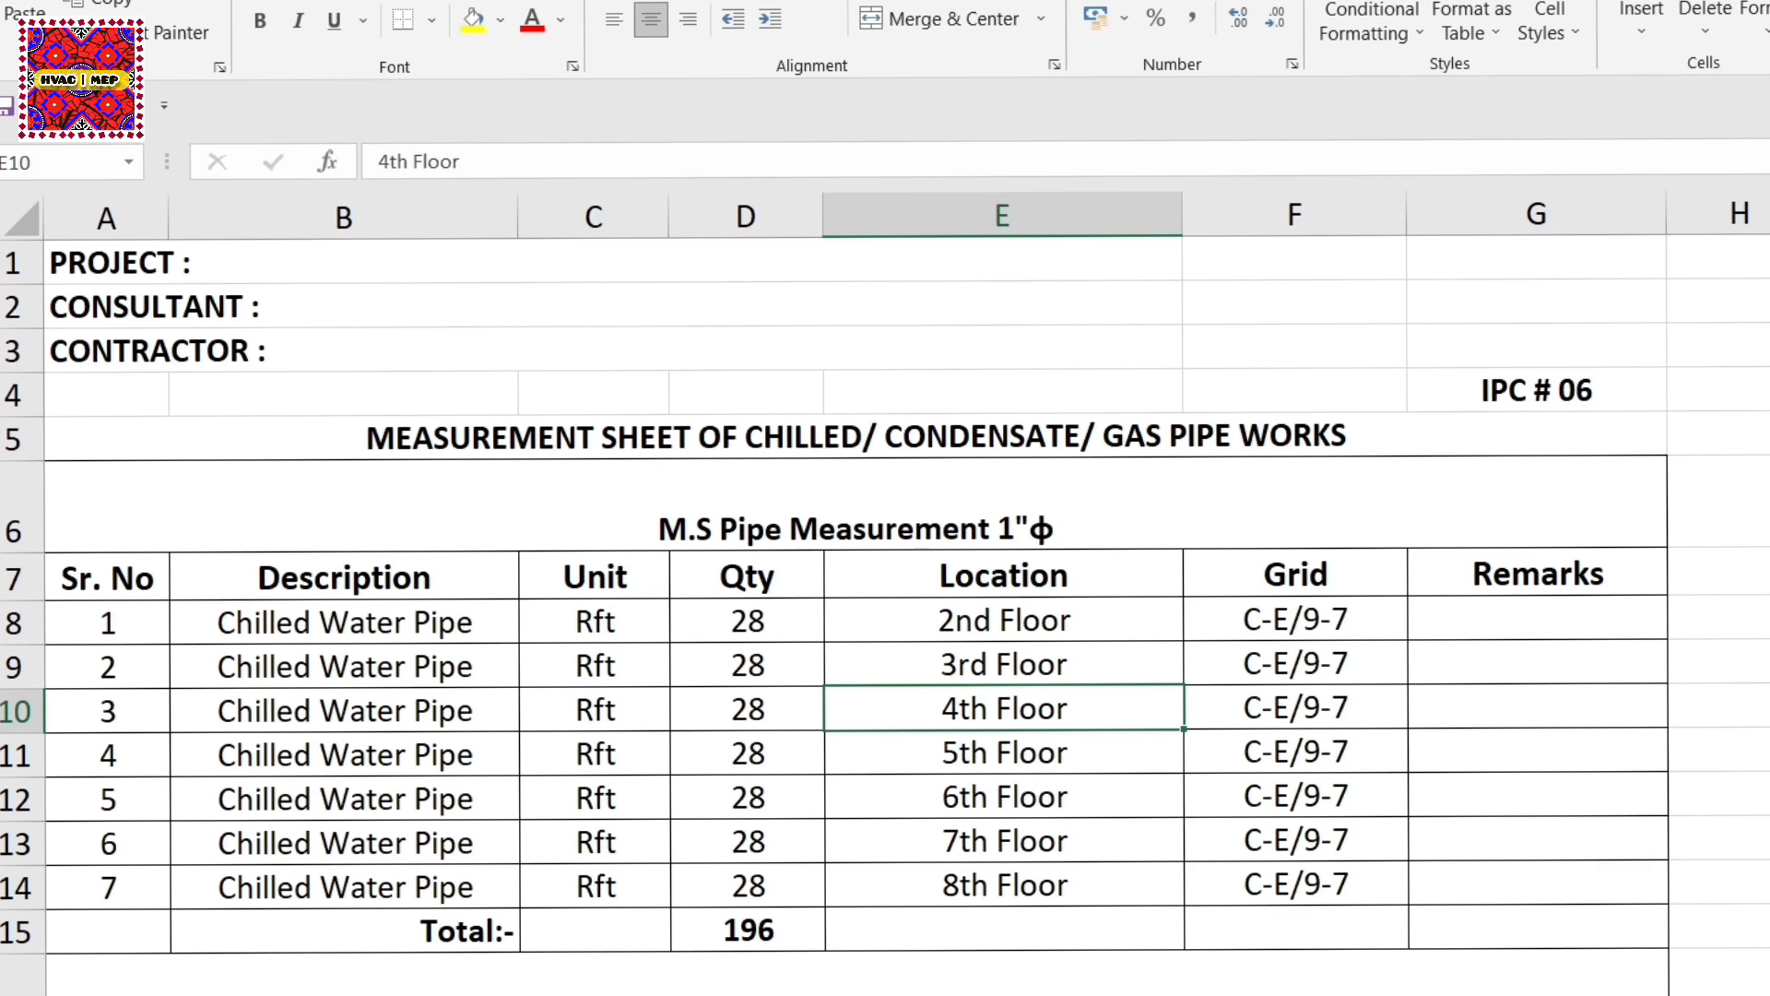
Step: Review the measurement sheet's pipe tables down to 14"ф and compare them with the diameter rows on the summary sheet
scroll(886, 615, down, 6)
scroll(885, 615, down, 7)
scroll(886, 615, down, 8)
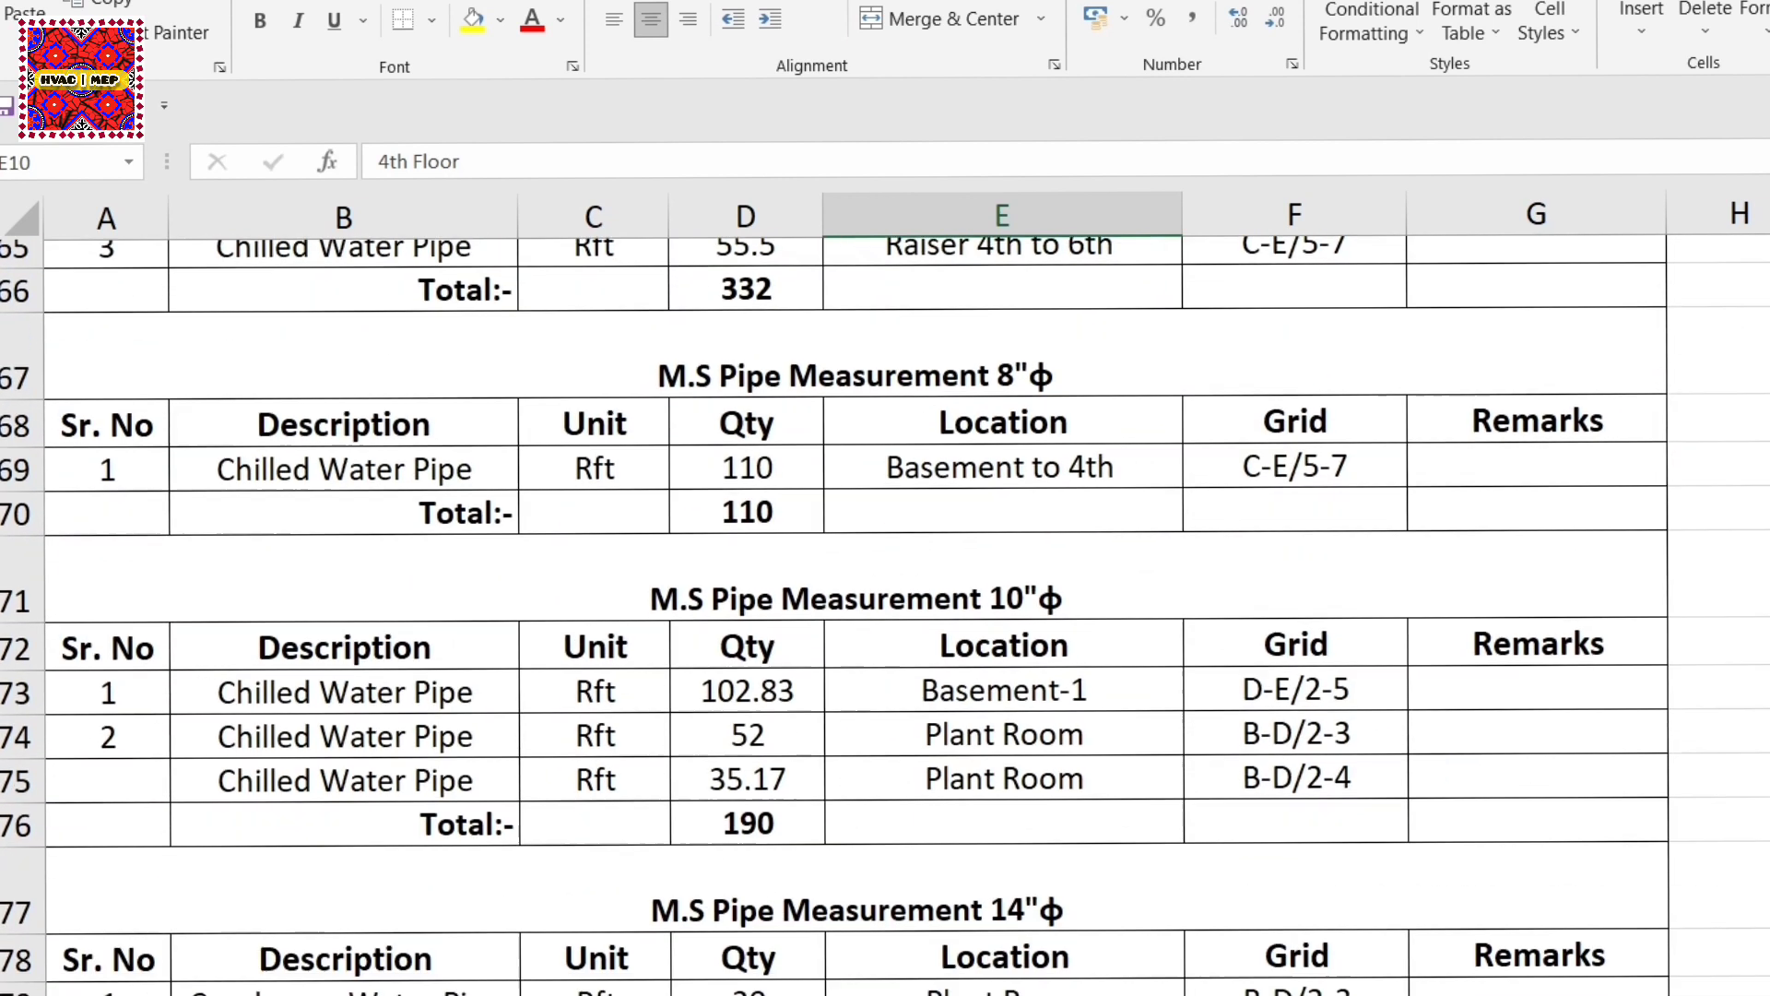
scroll(886, 615, down, 2)
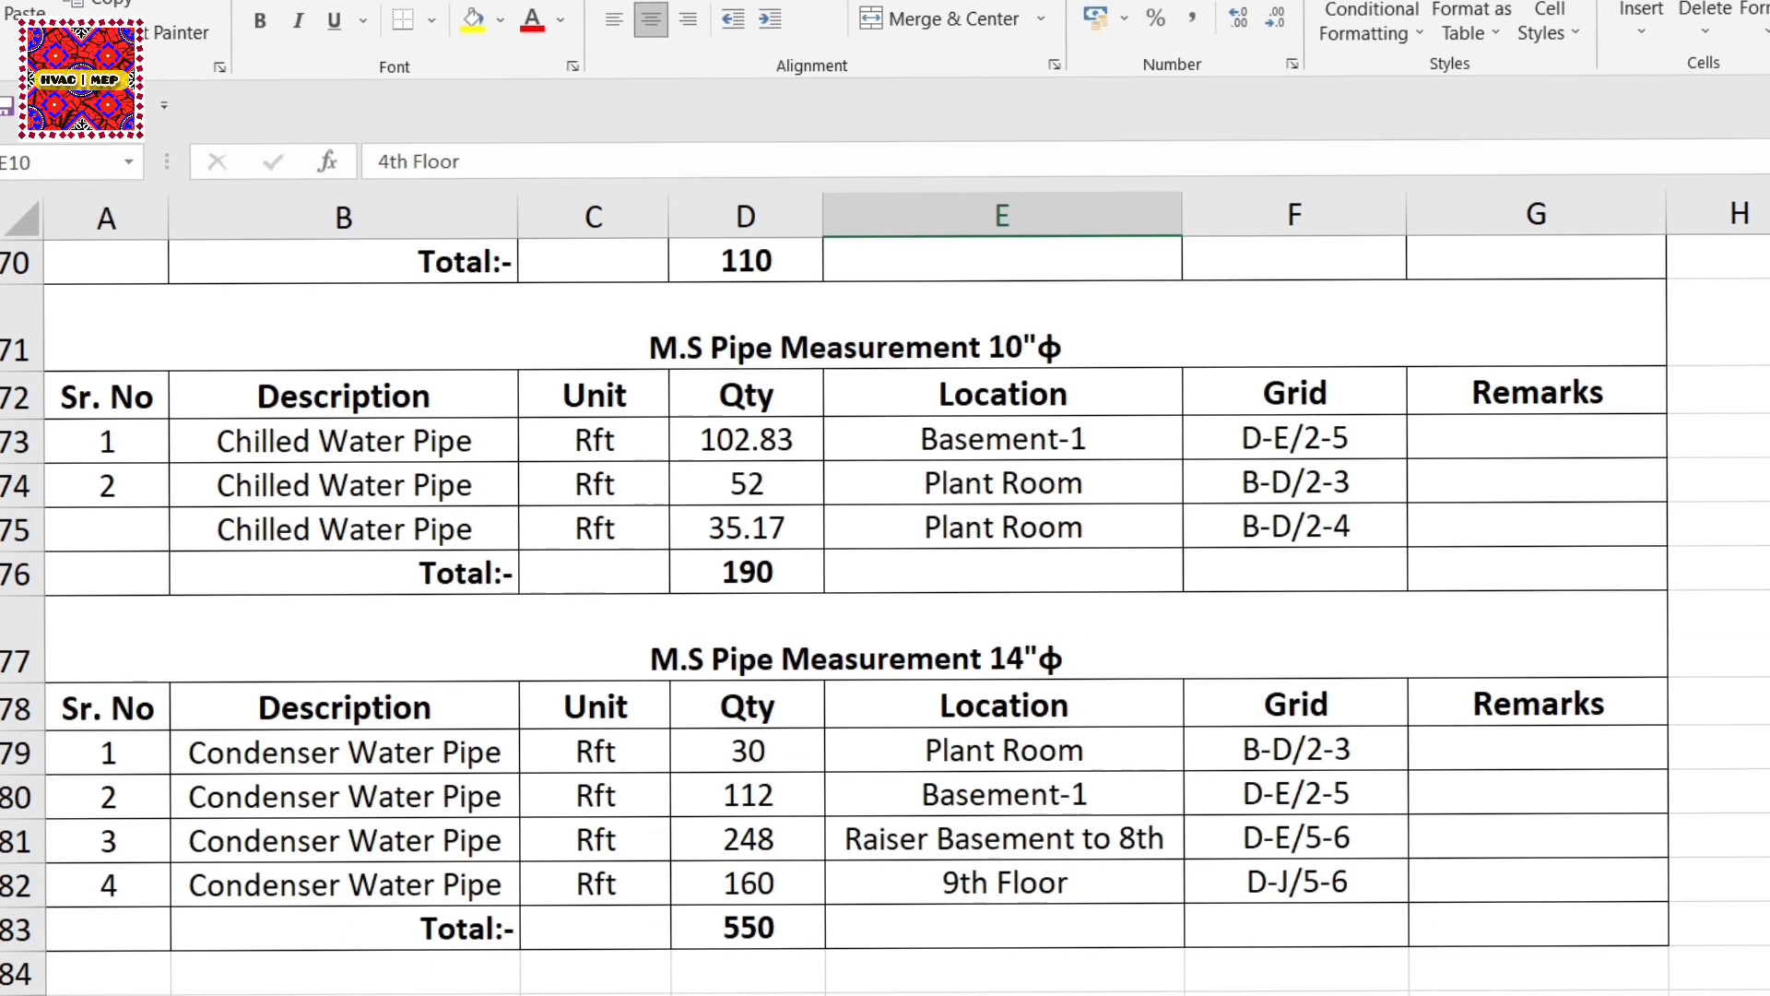
key(ctrl+Page_Up)
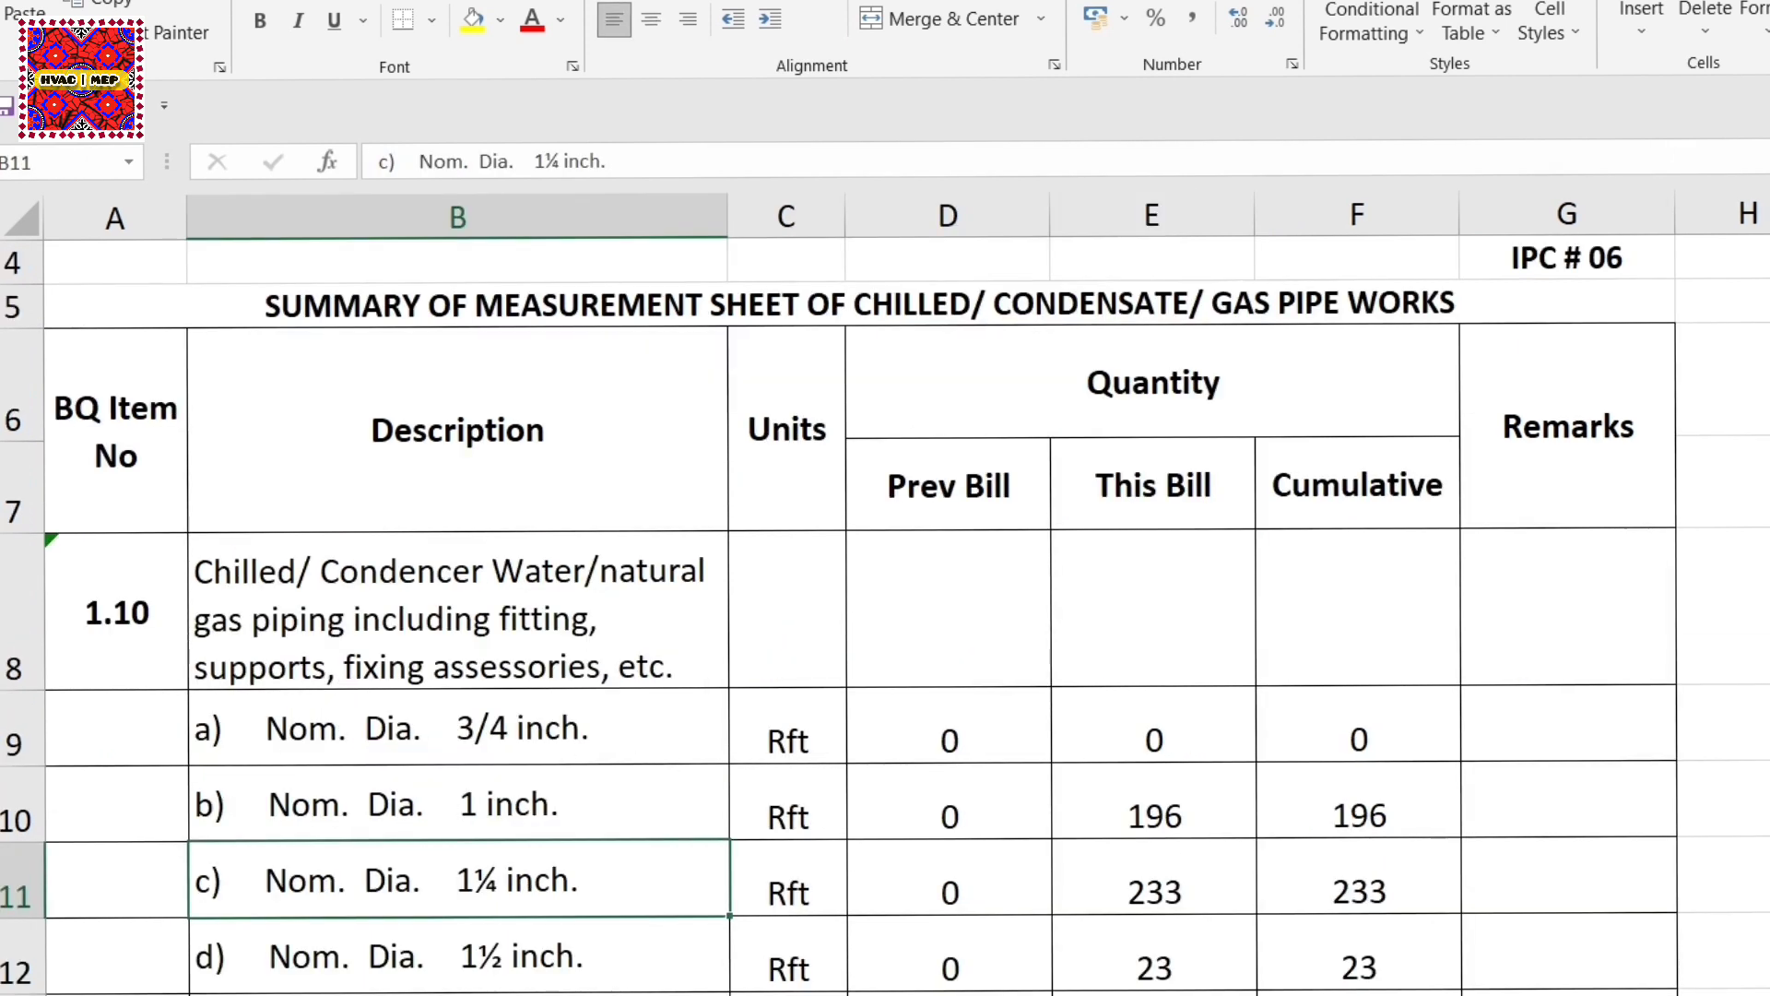
scroll(885, 615, down, 3)
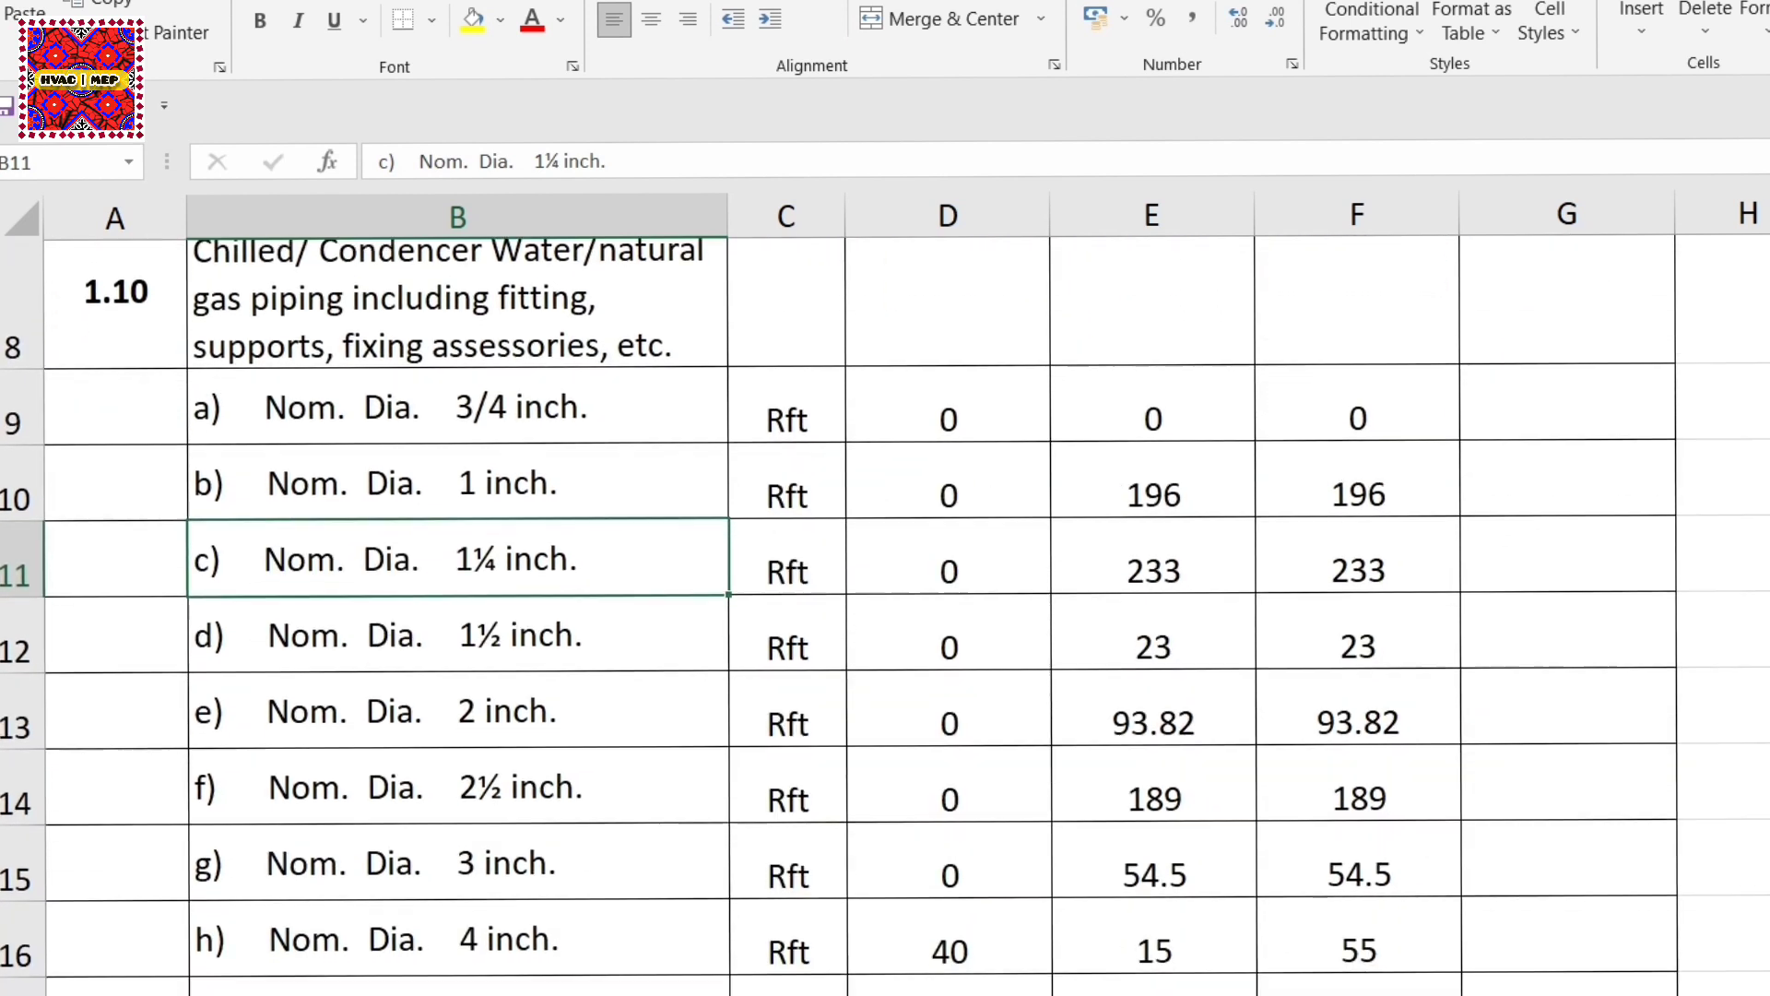
scroll(771, 557, up, 1)
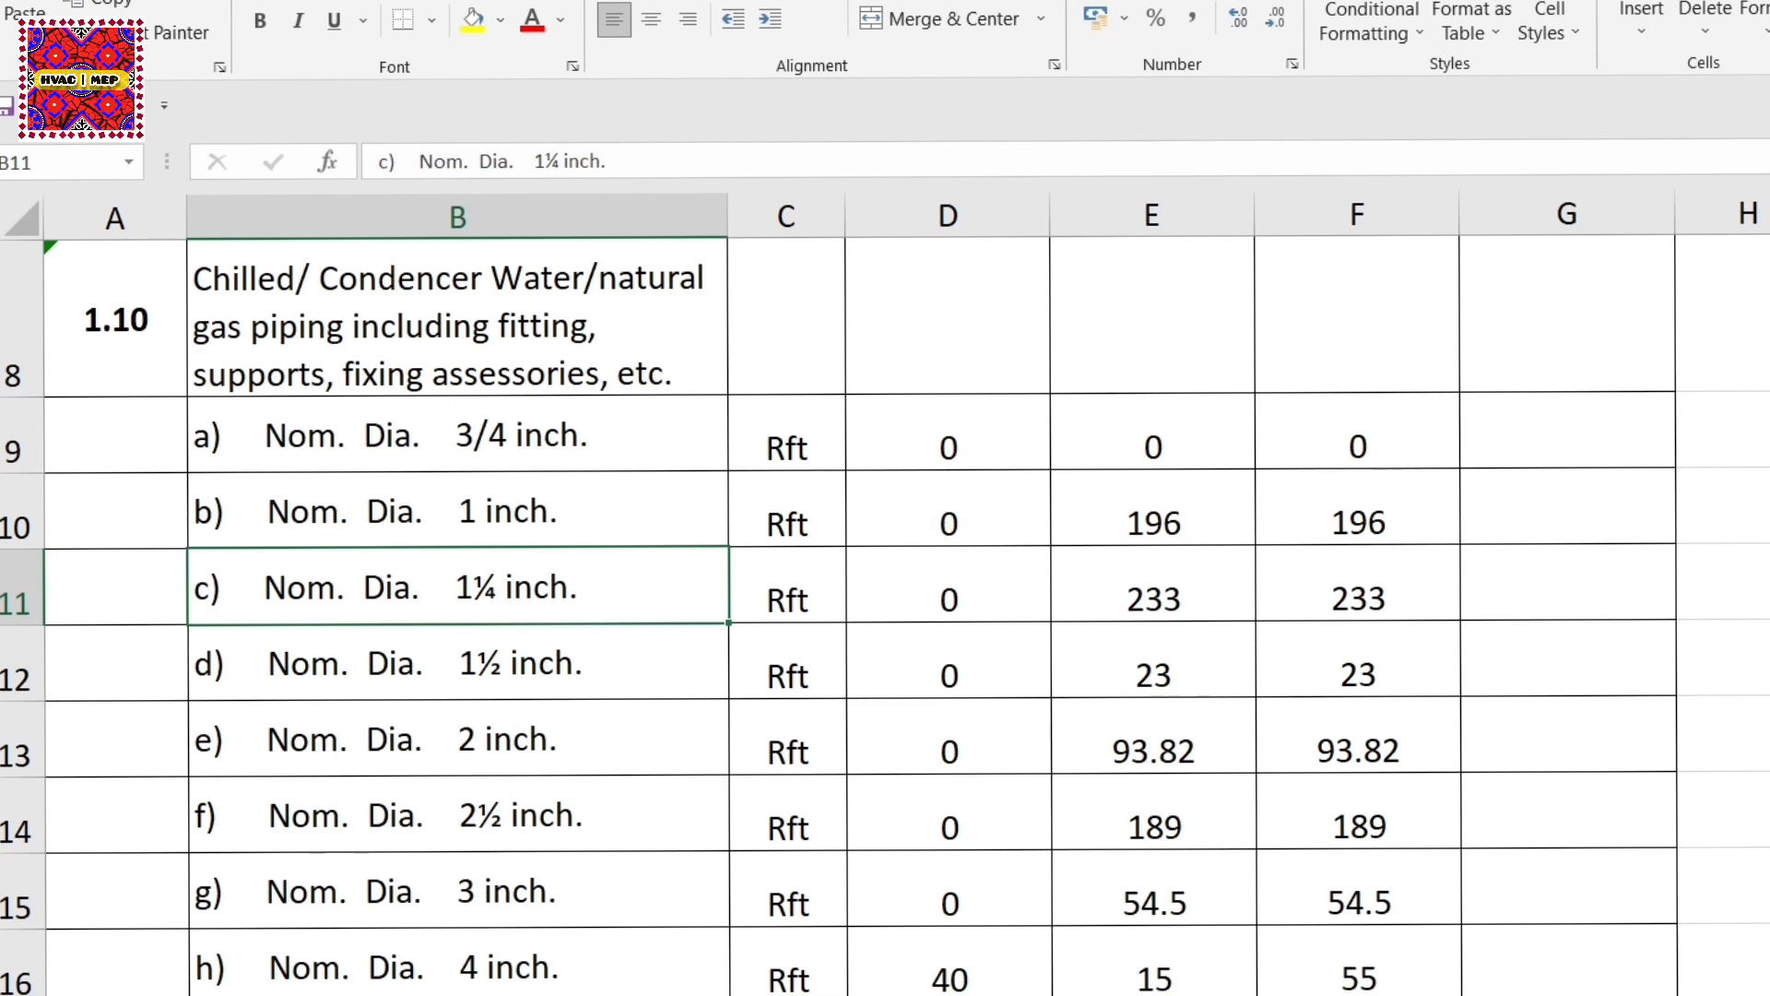
scroll(903, 479, up, 2)
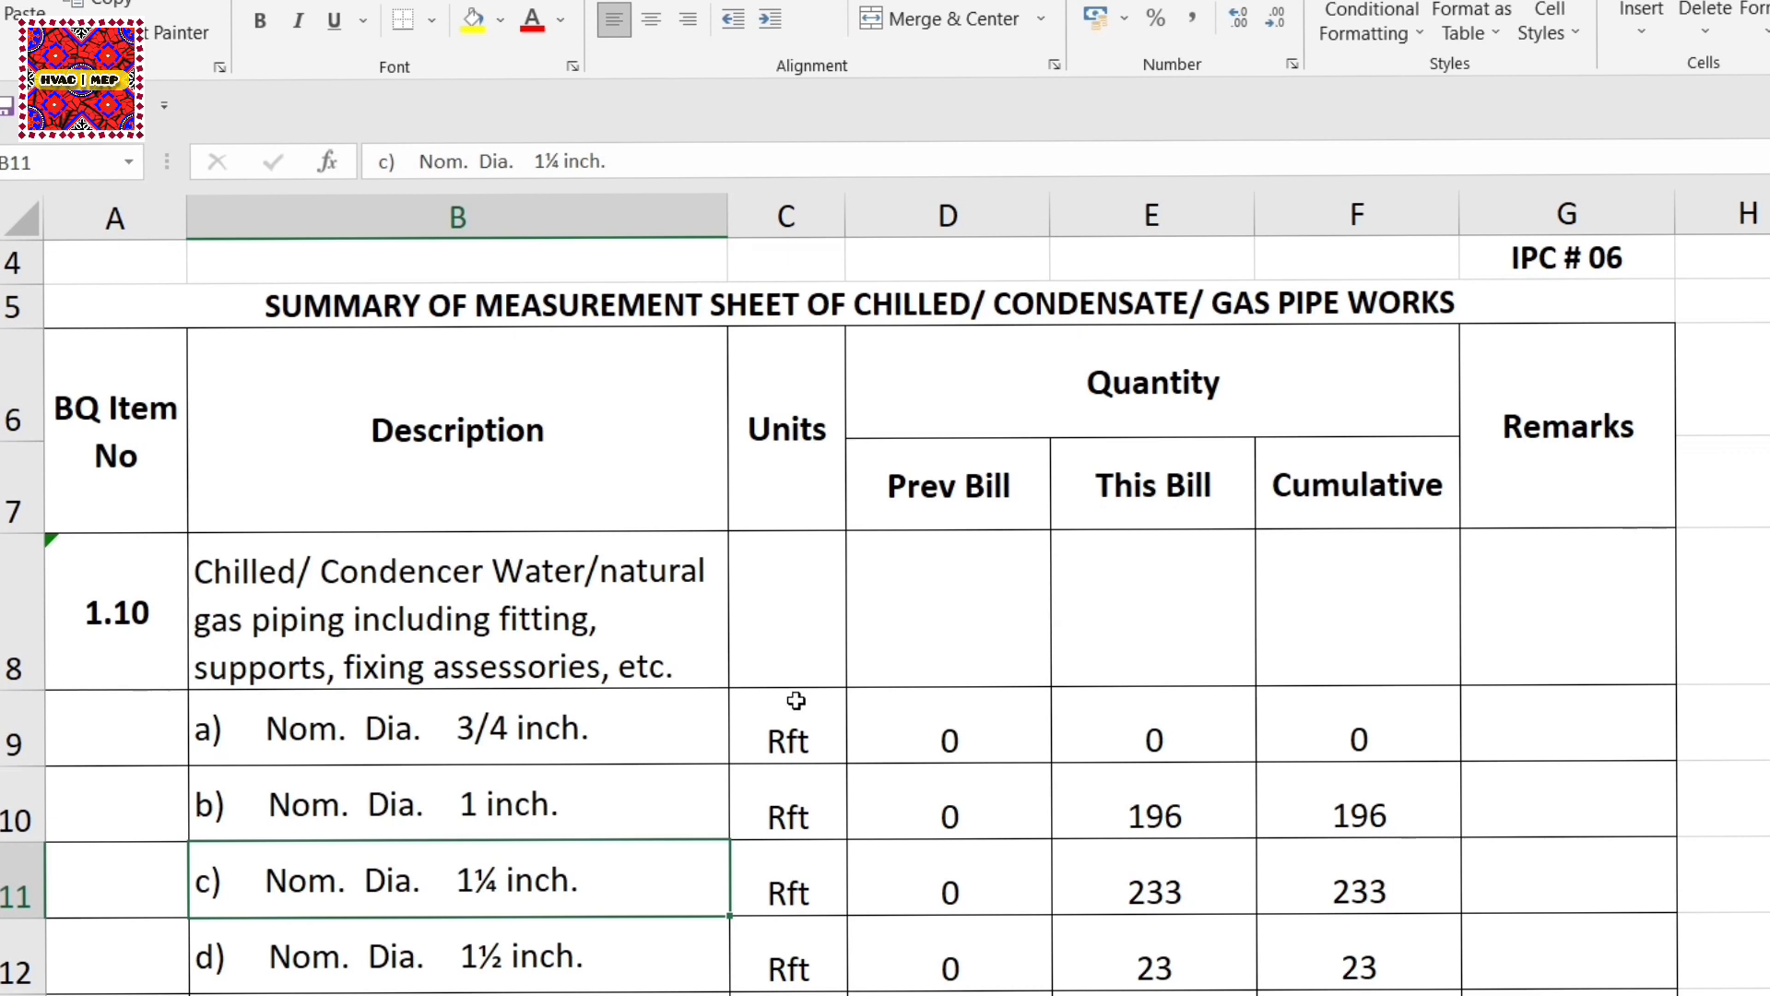
Step: Inspect the summary's Prev Bill, This Bill and Cumulative quantities, checking the 1 inch row's formula and the rows down to 14 inch
click(948, 815)
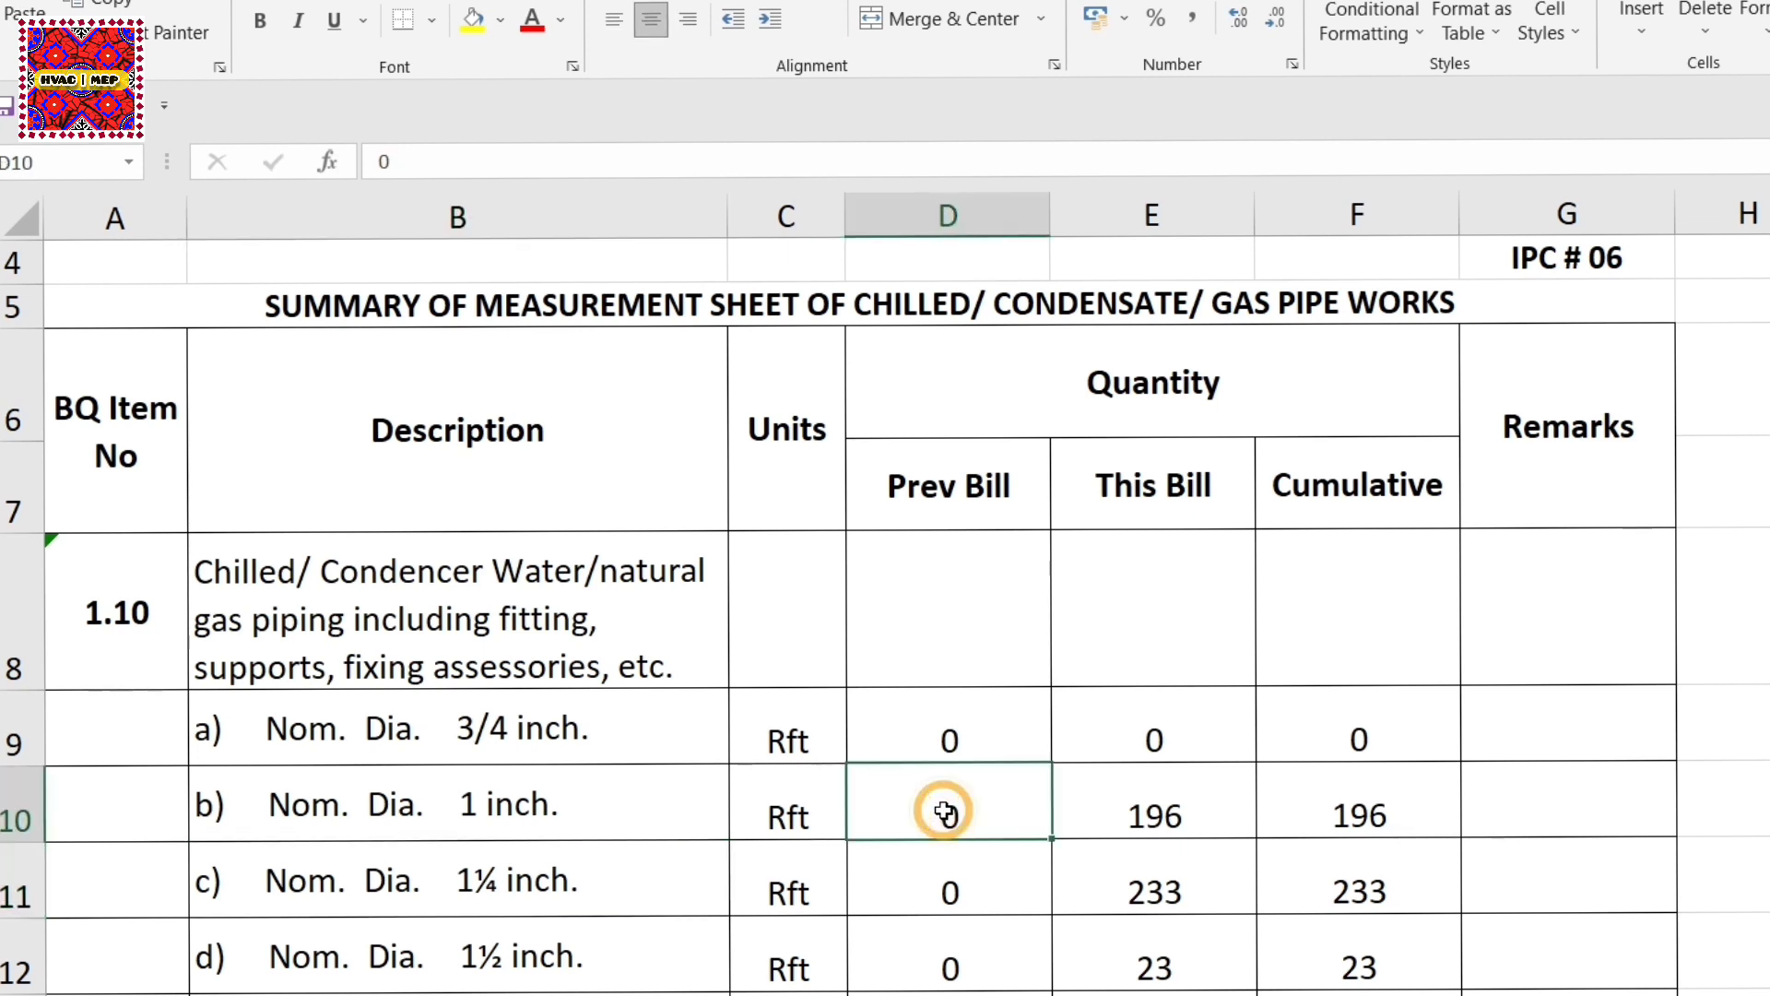
click(1169, 808)
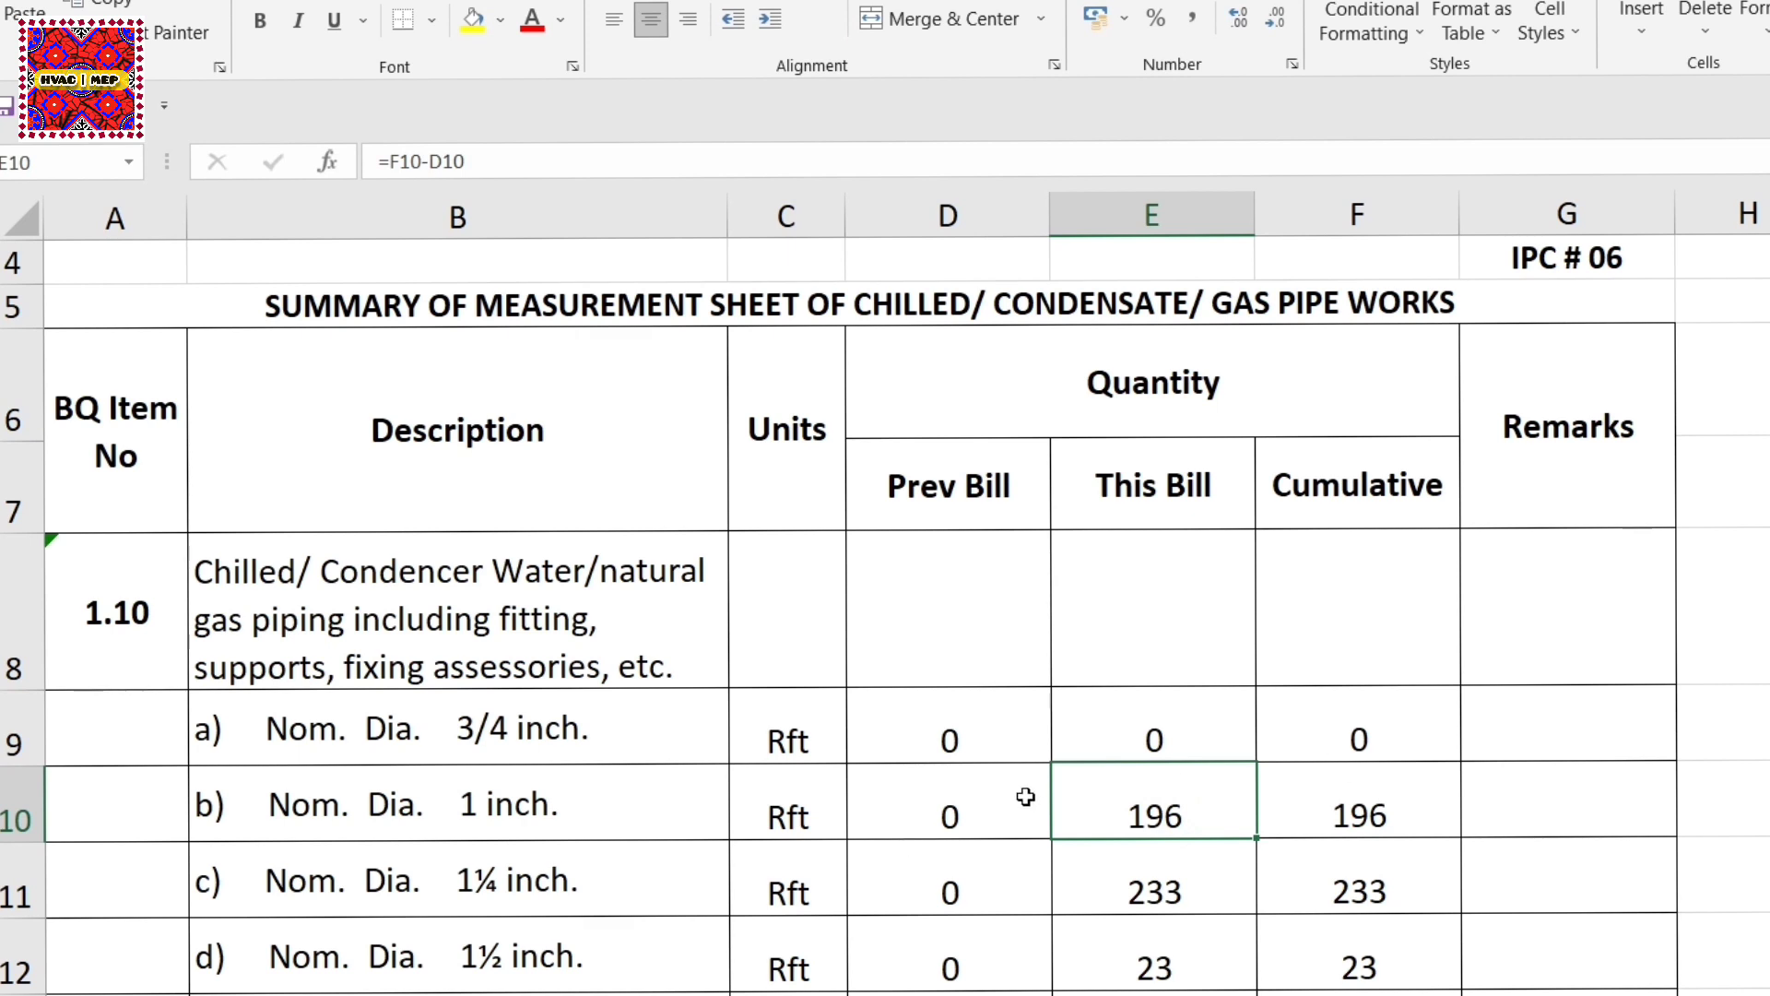
click(1308, 782)
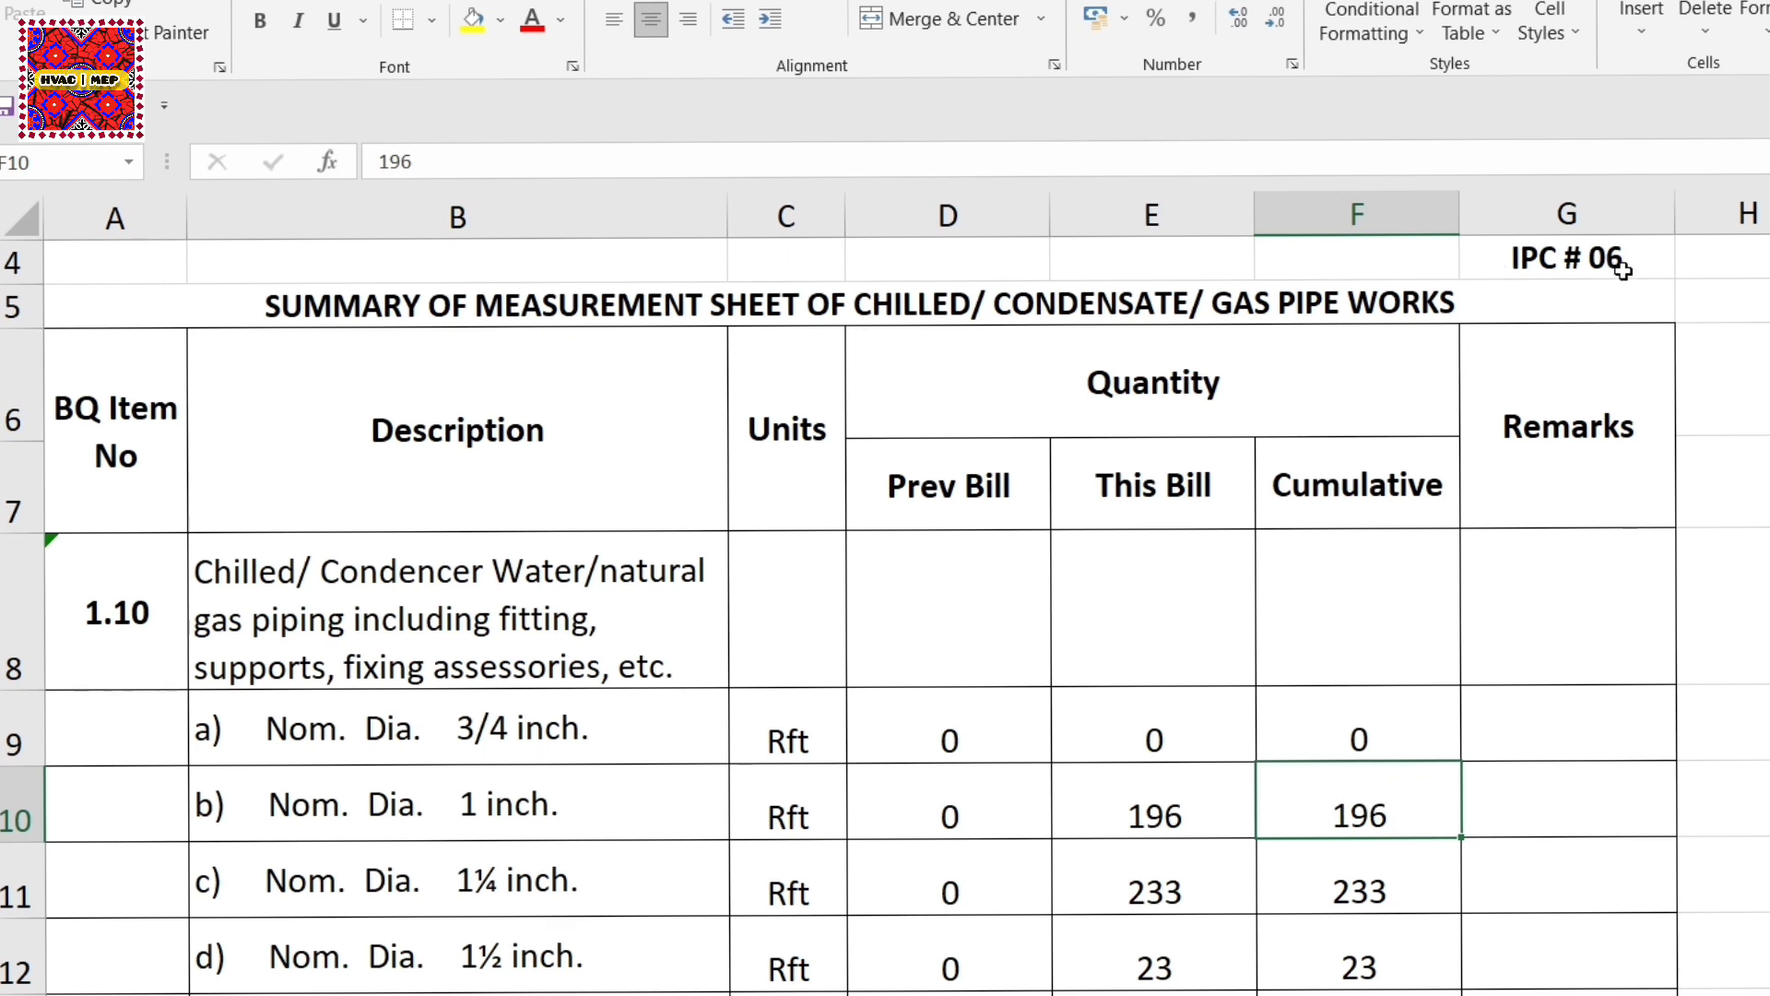
drag(1198, 482, 1185, 953)
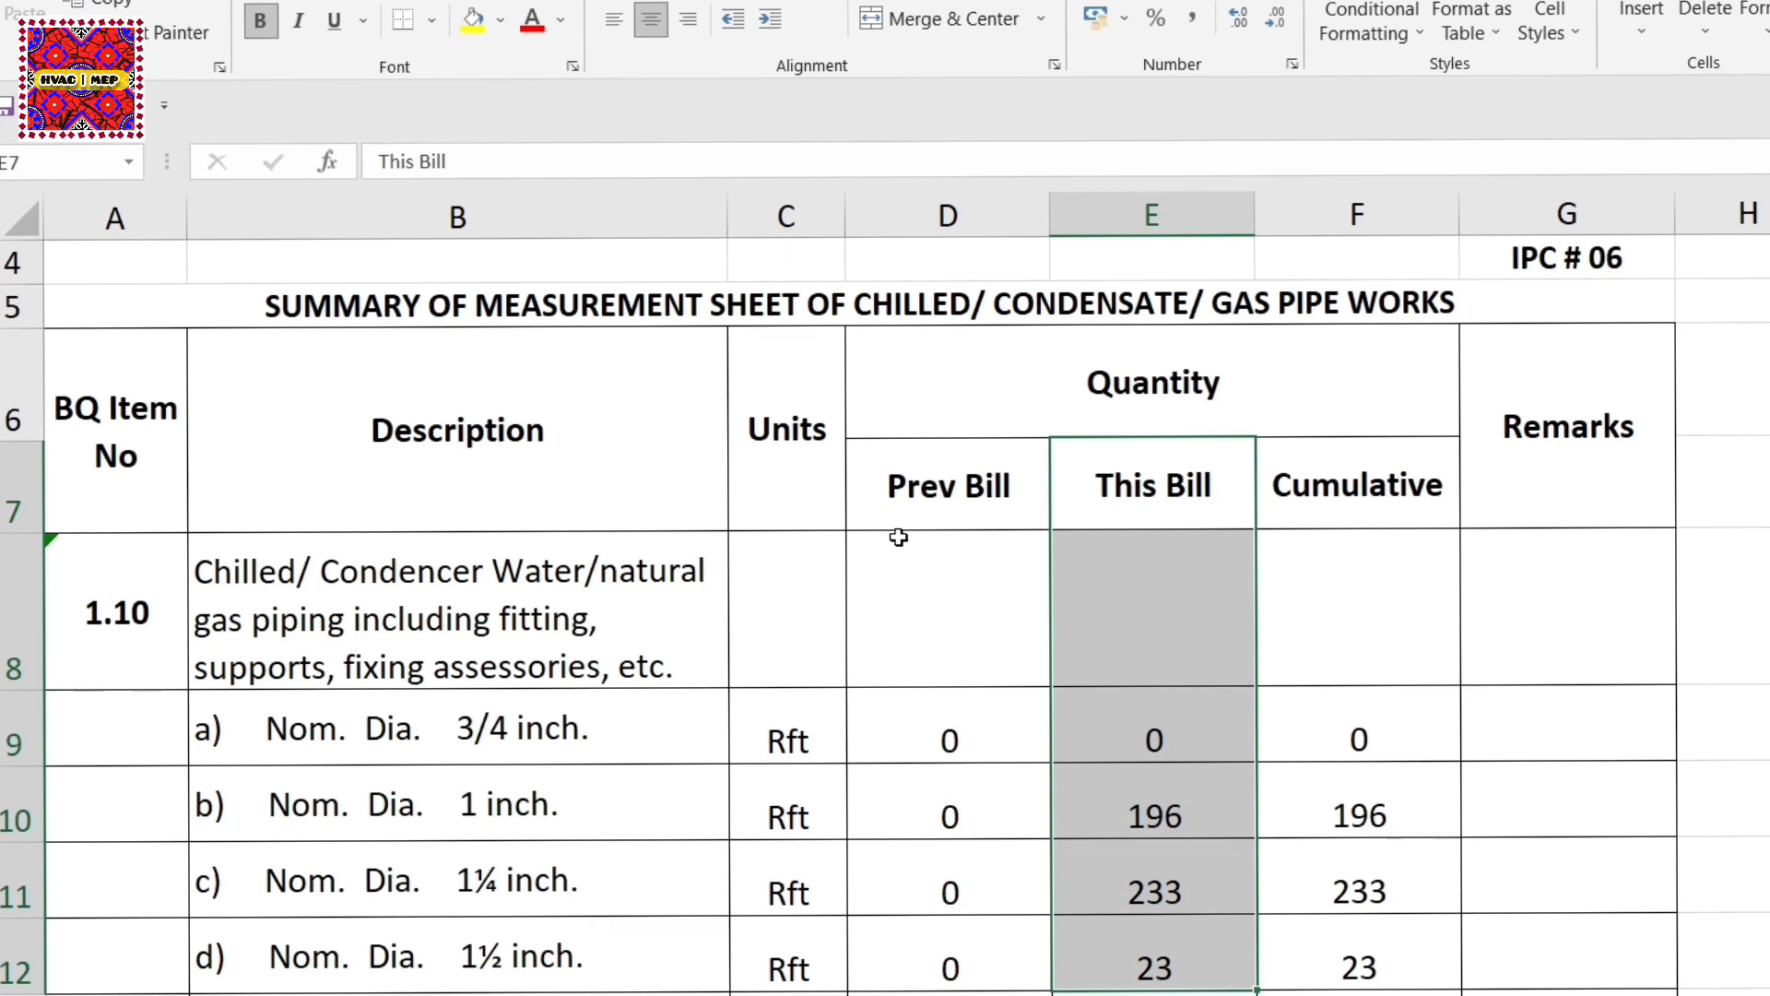
drag(913, 493, 959, 959)
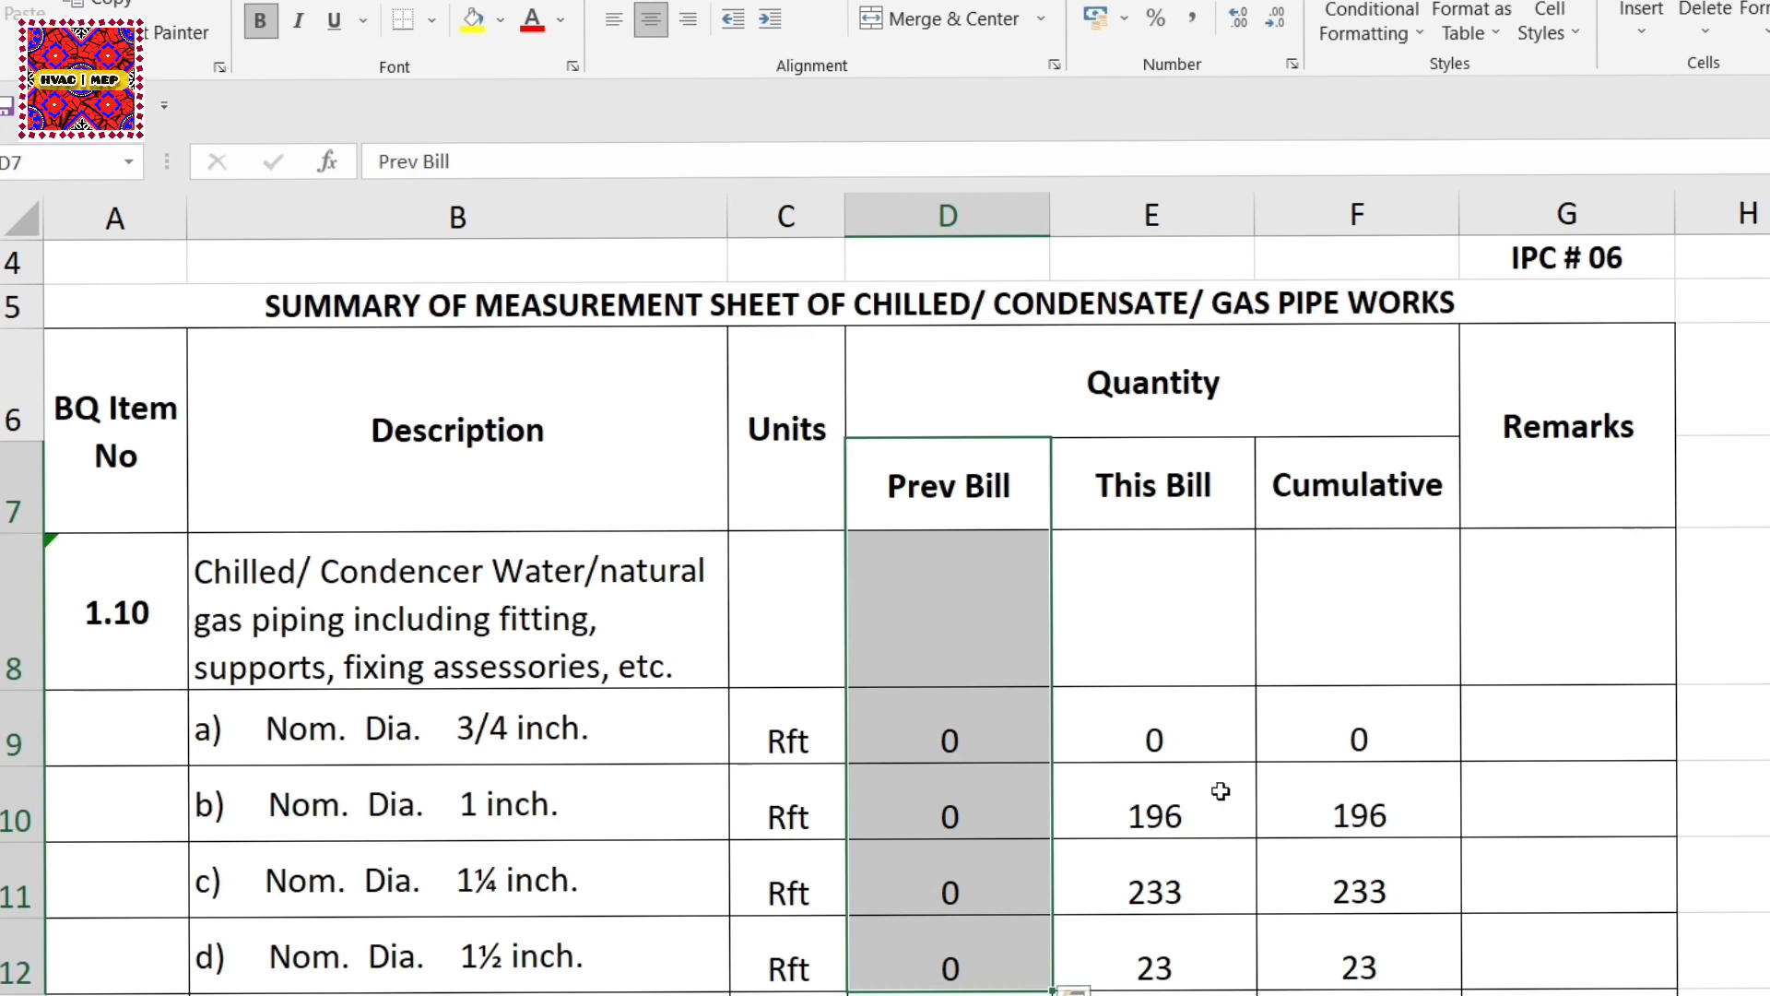
click(1324, 781)
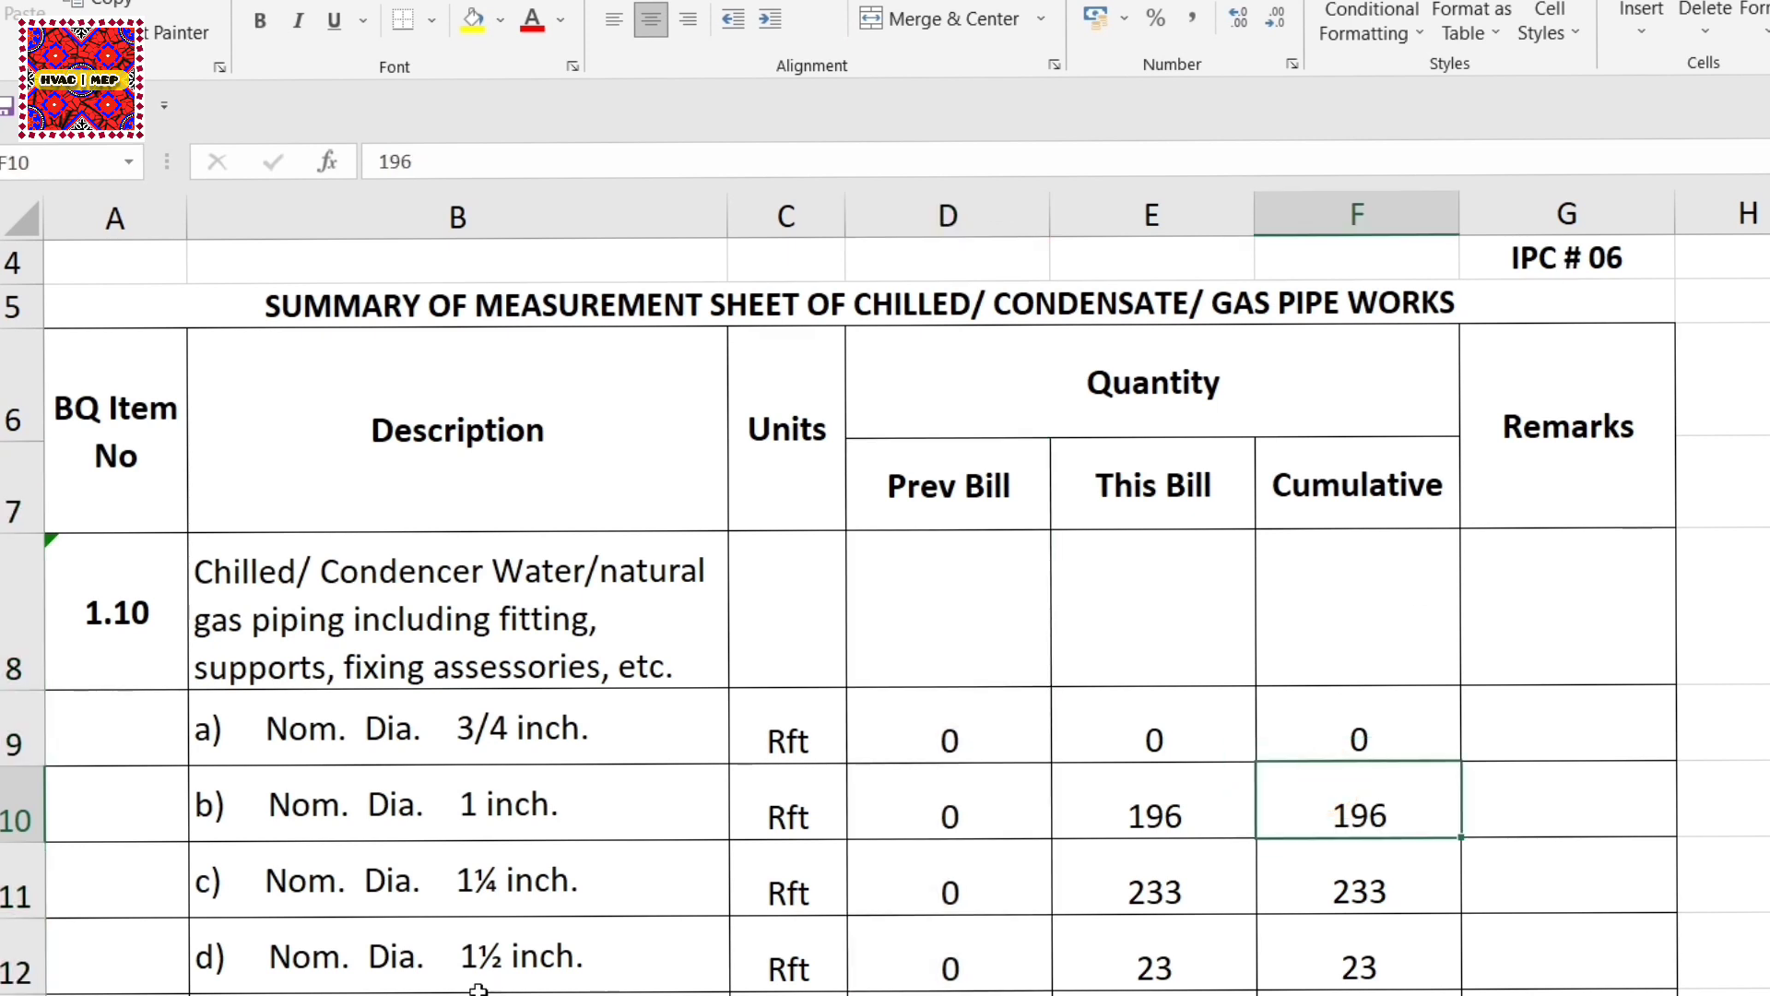
scroll(885, 615, down, 3)
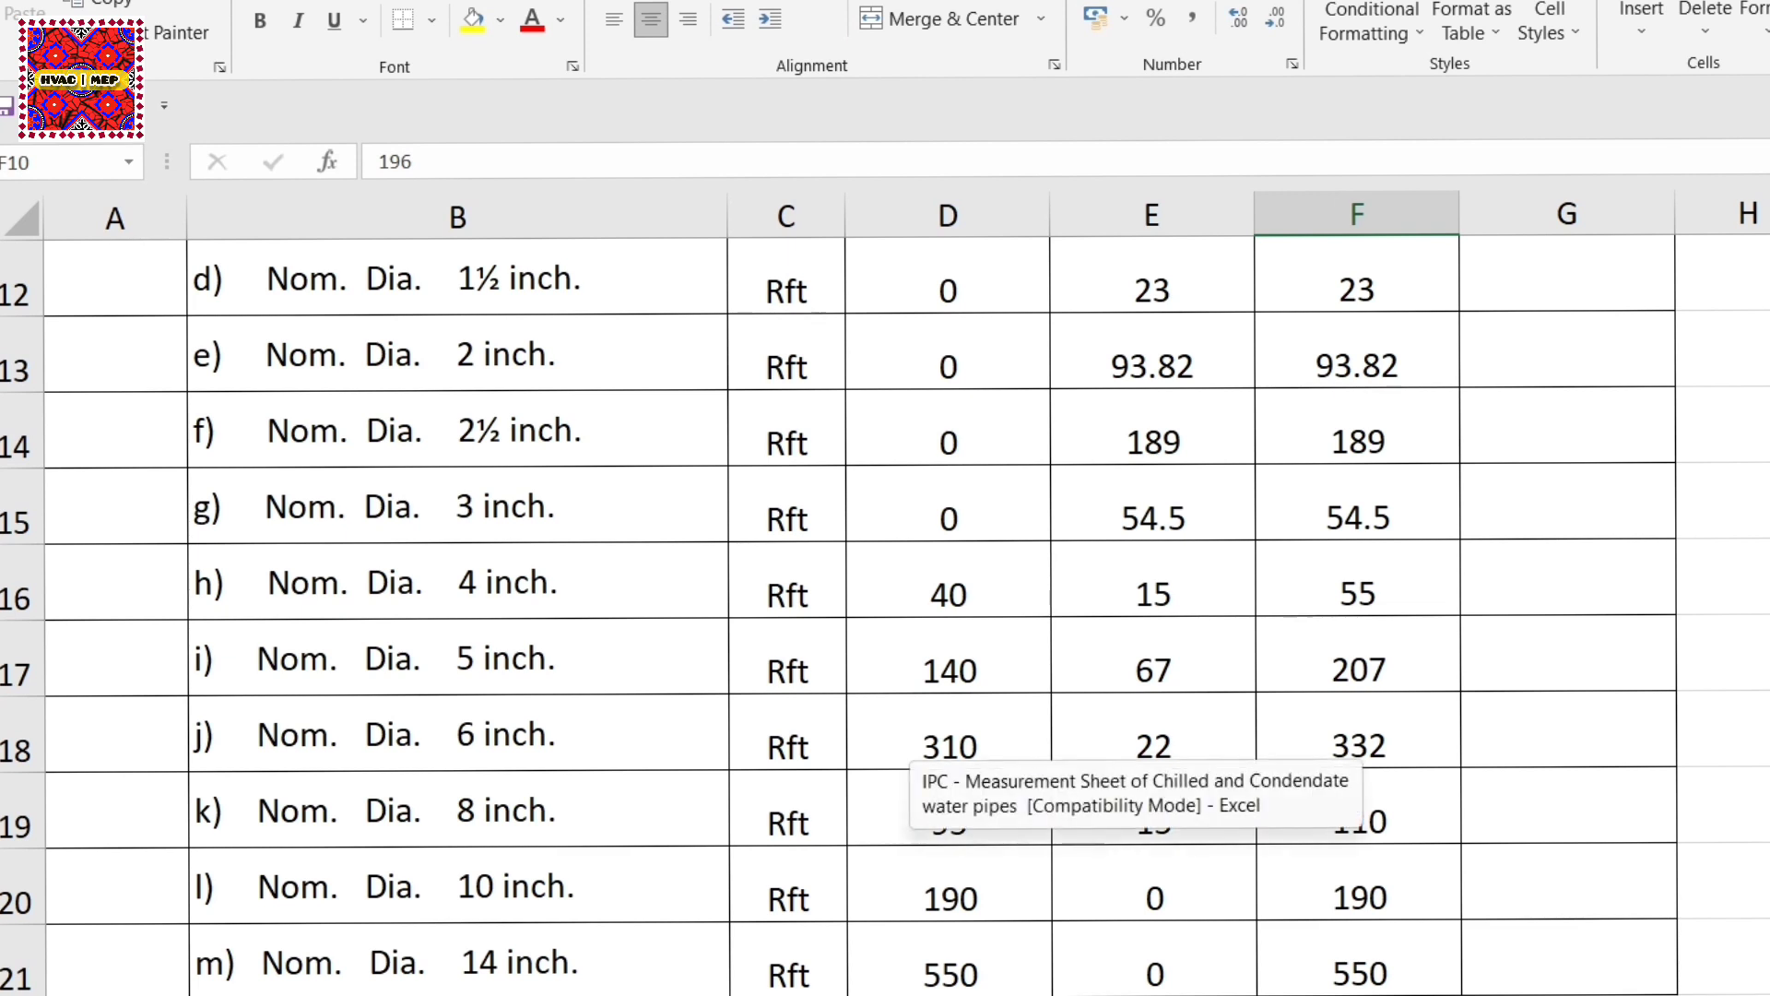
Step: Switch to the IPC # 11 summary workbook and compare Total Prev with Paid Prev % for the 3/4 inch pipe
click(1494, 954)
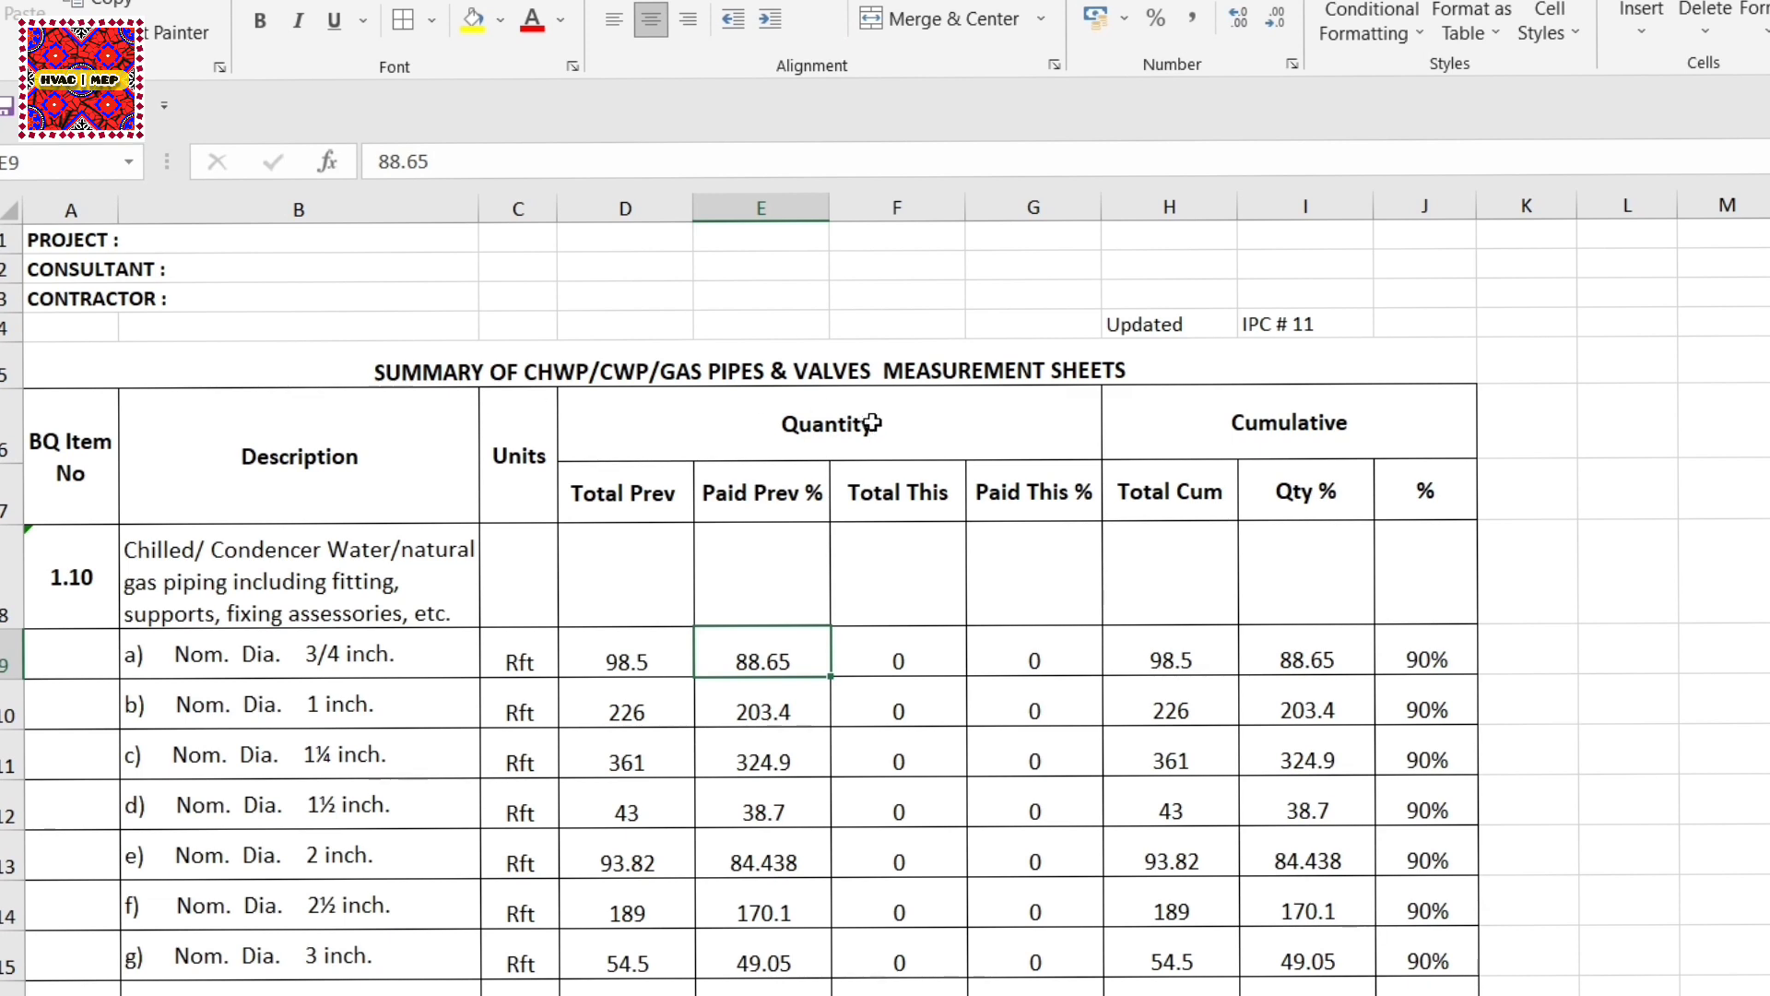
click(671, 660)
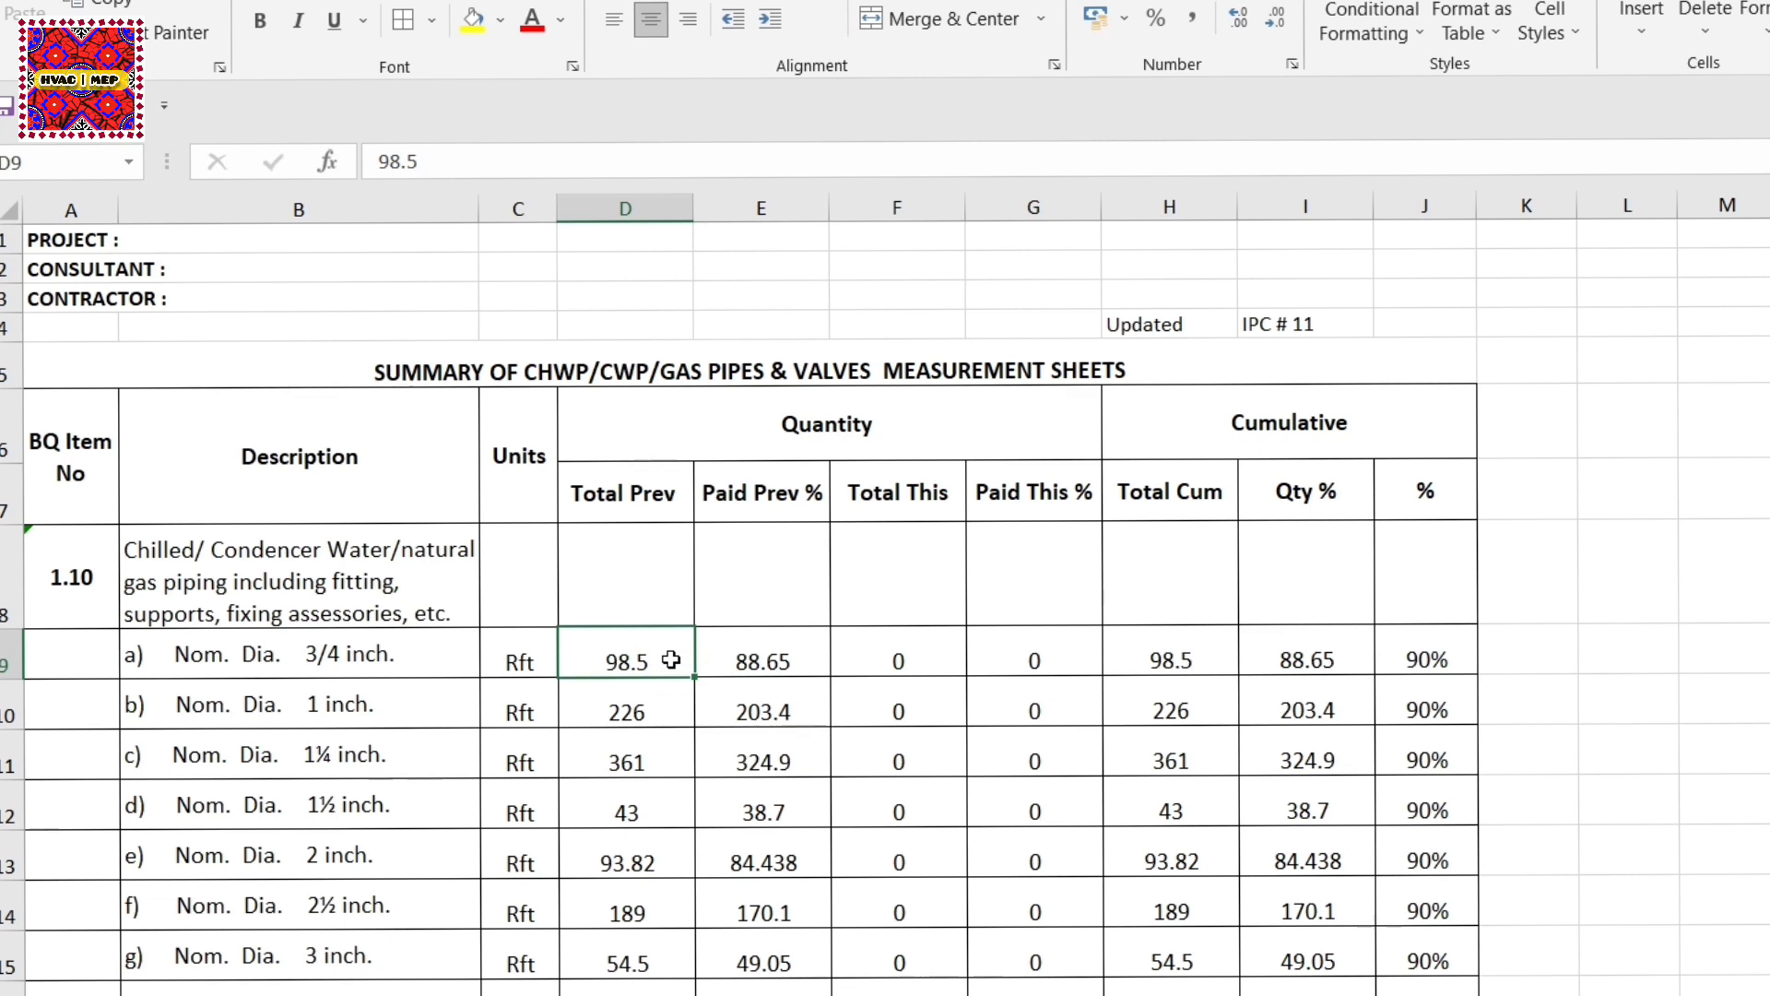
click(793, 663)
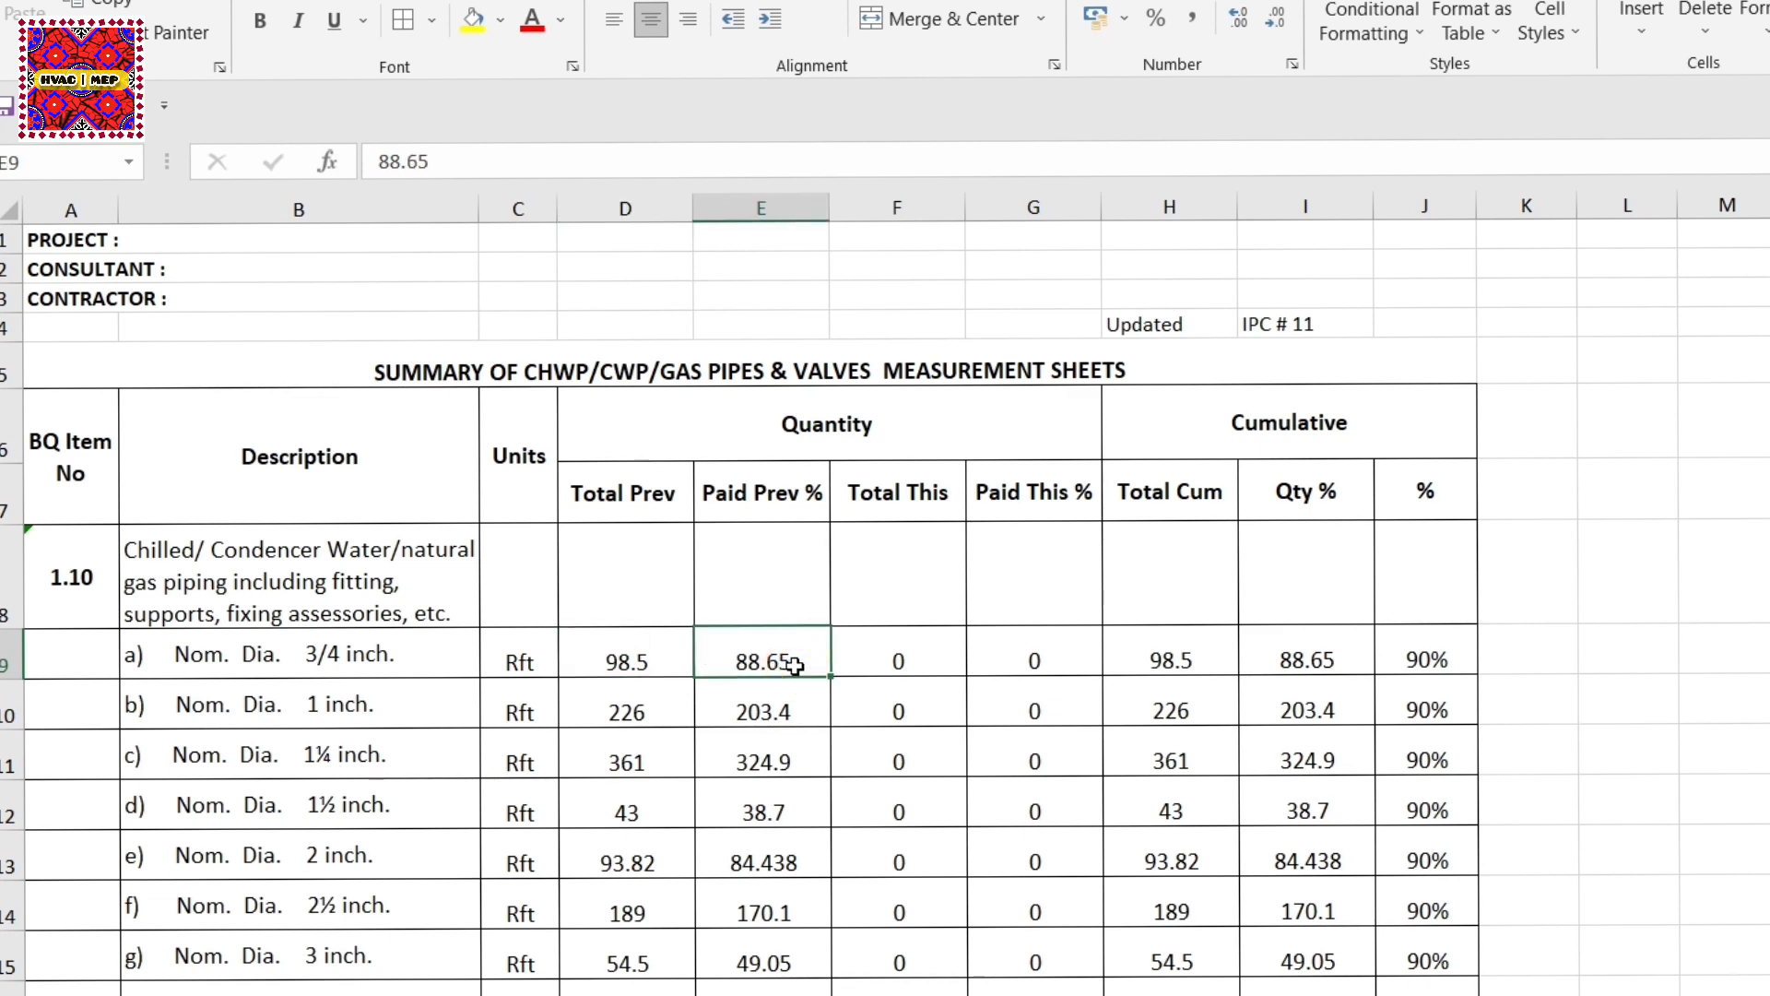
click(595, 659)
click(661, 655)
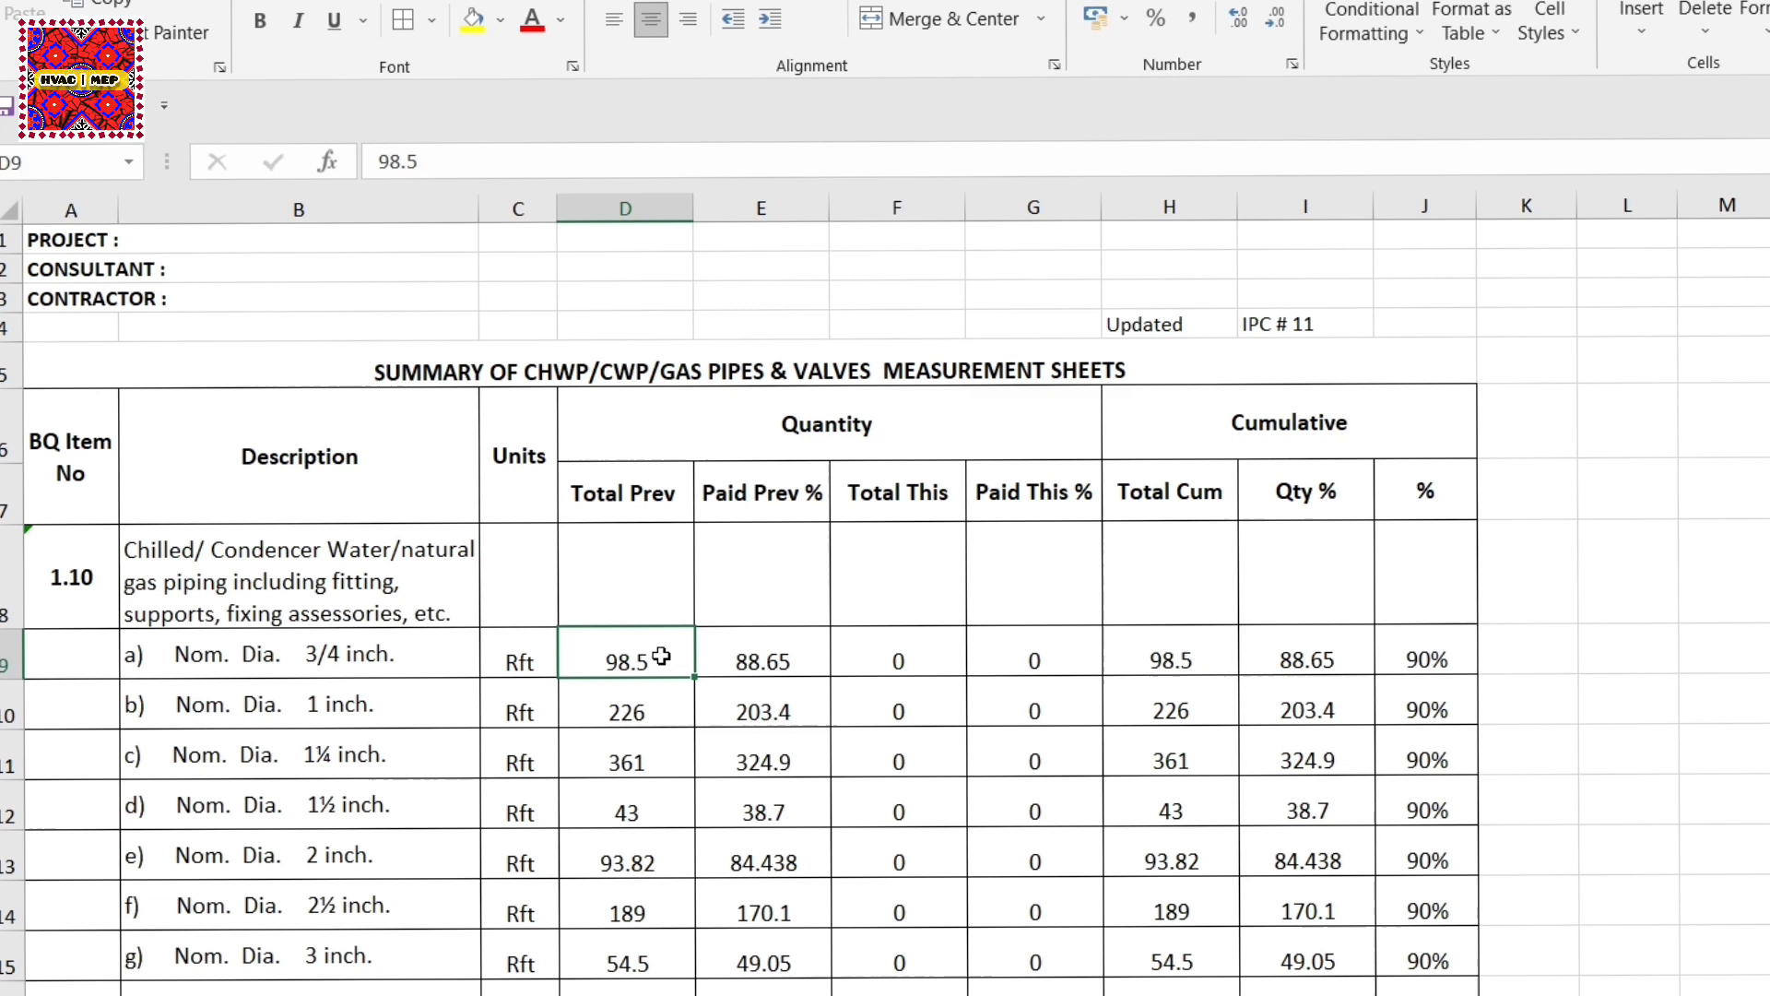
click(750, 648)
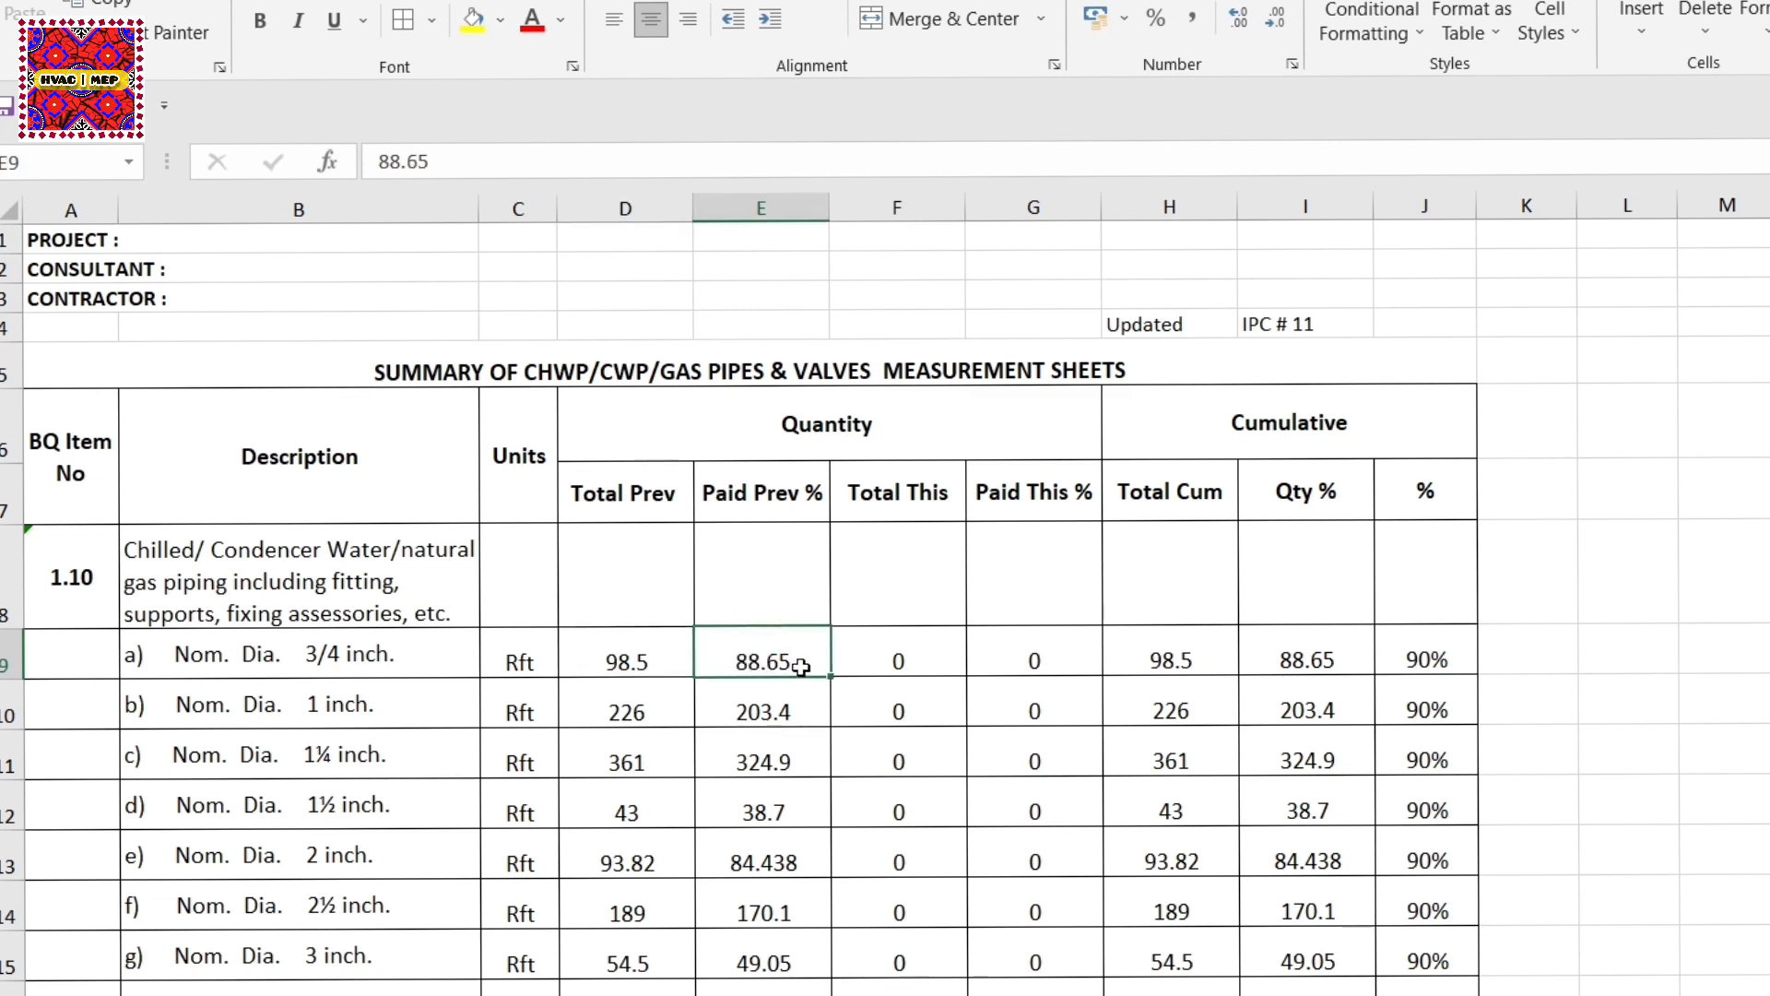
click(627, 664)
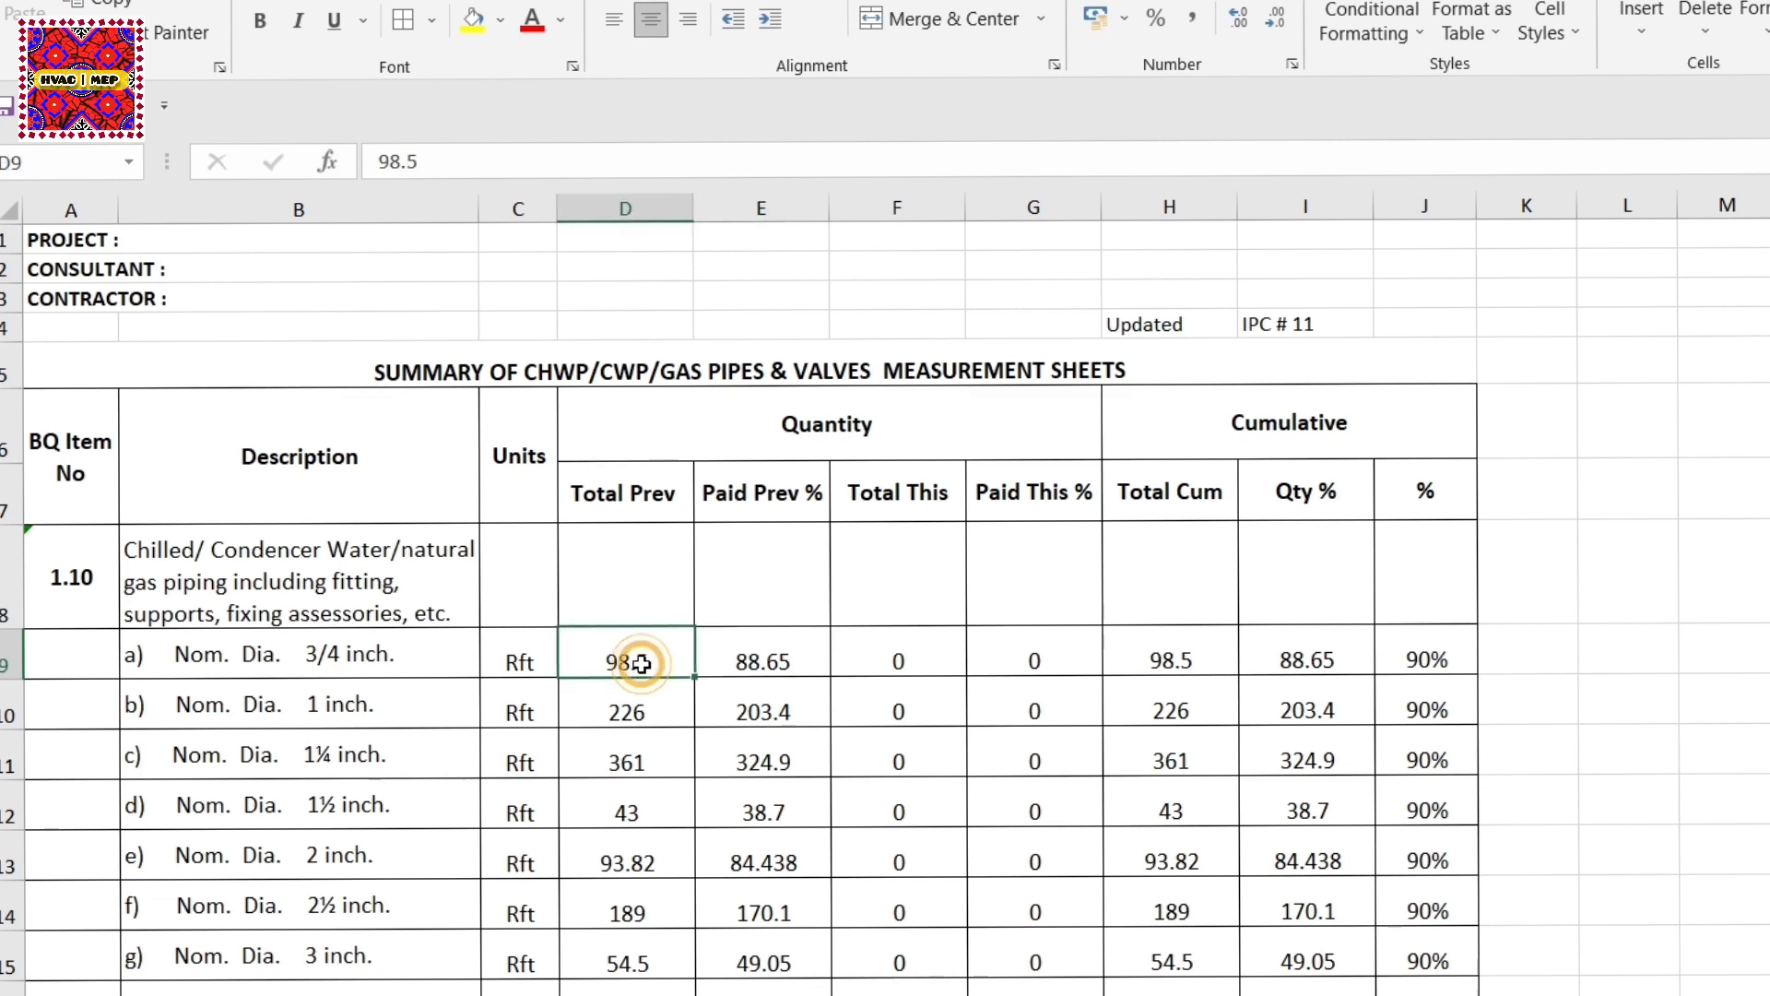
click(792, 648)
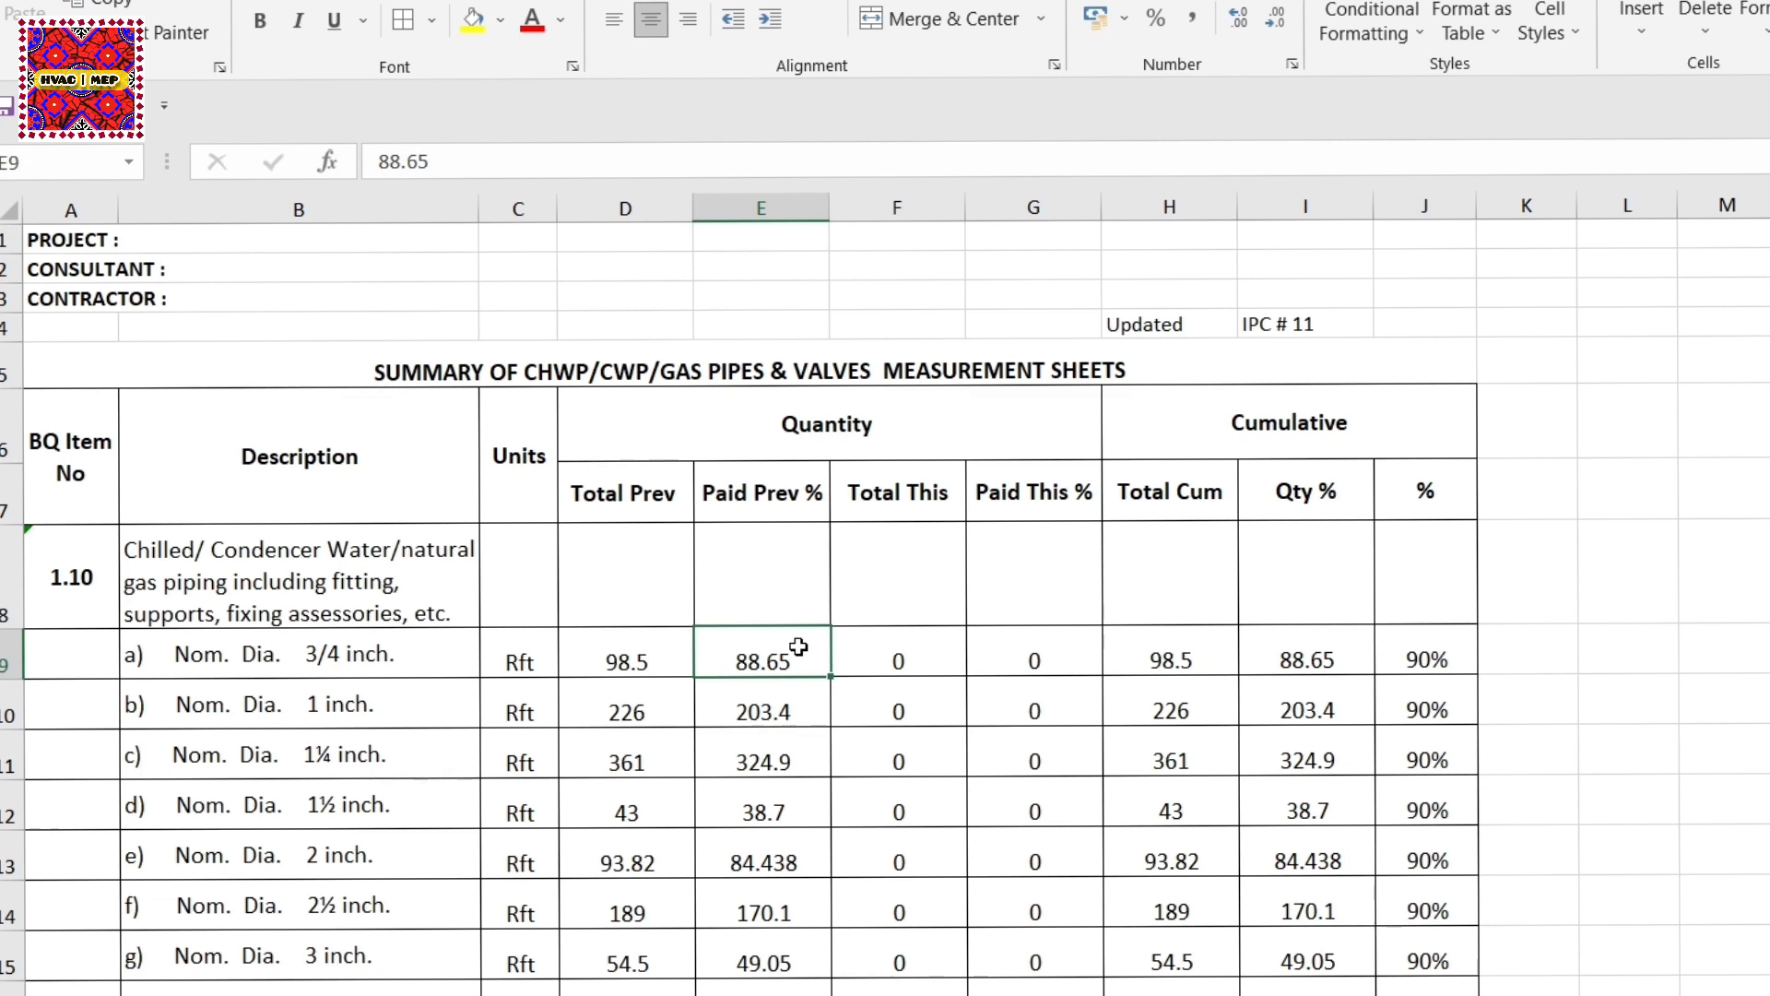
click(638, 662)
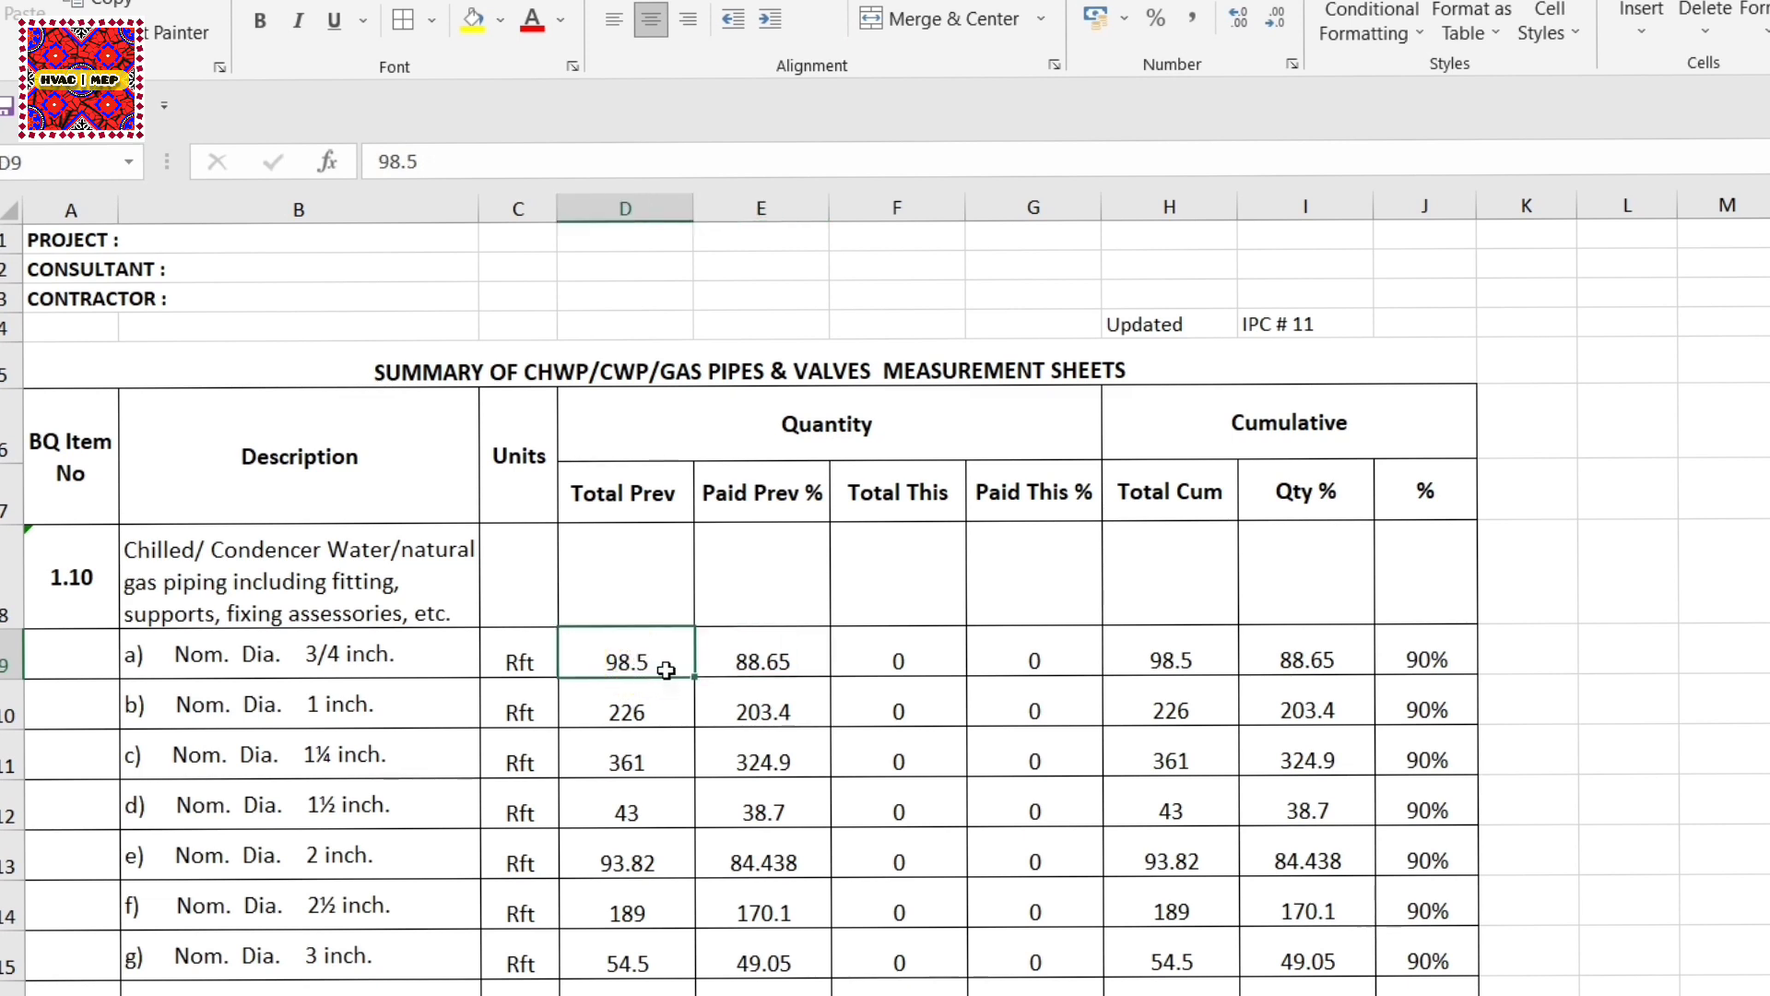
click(766, 661)
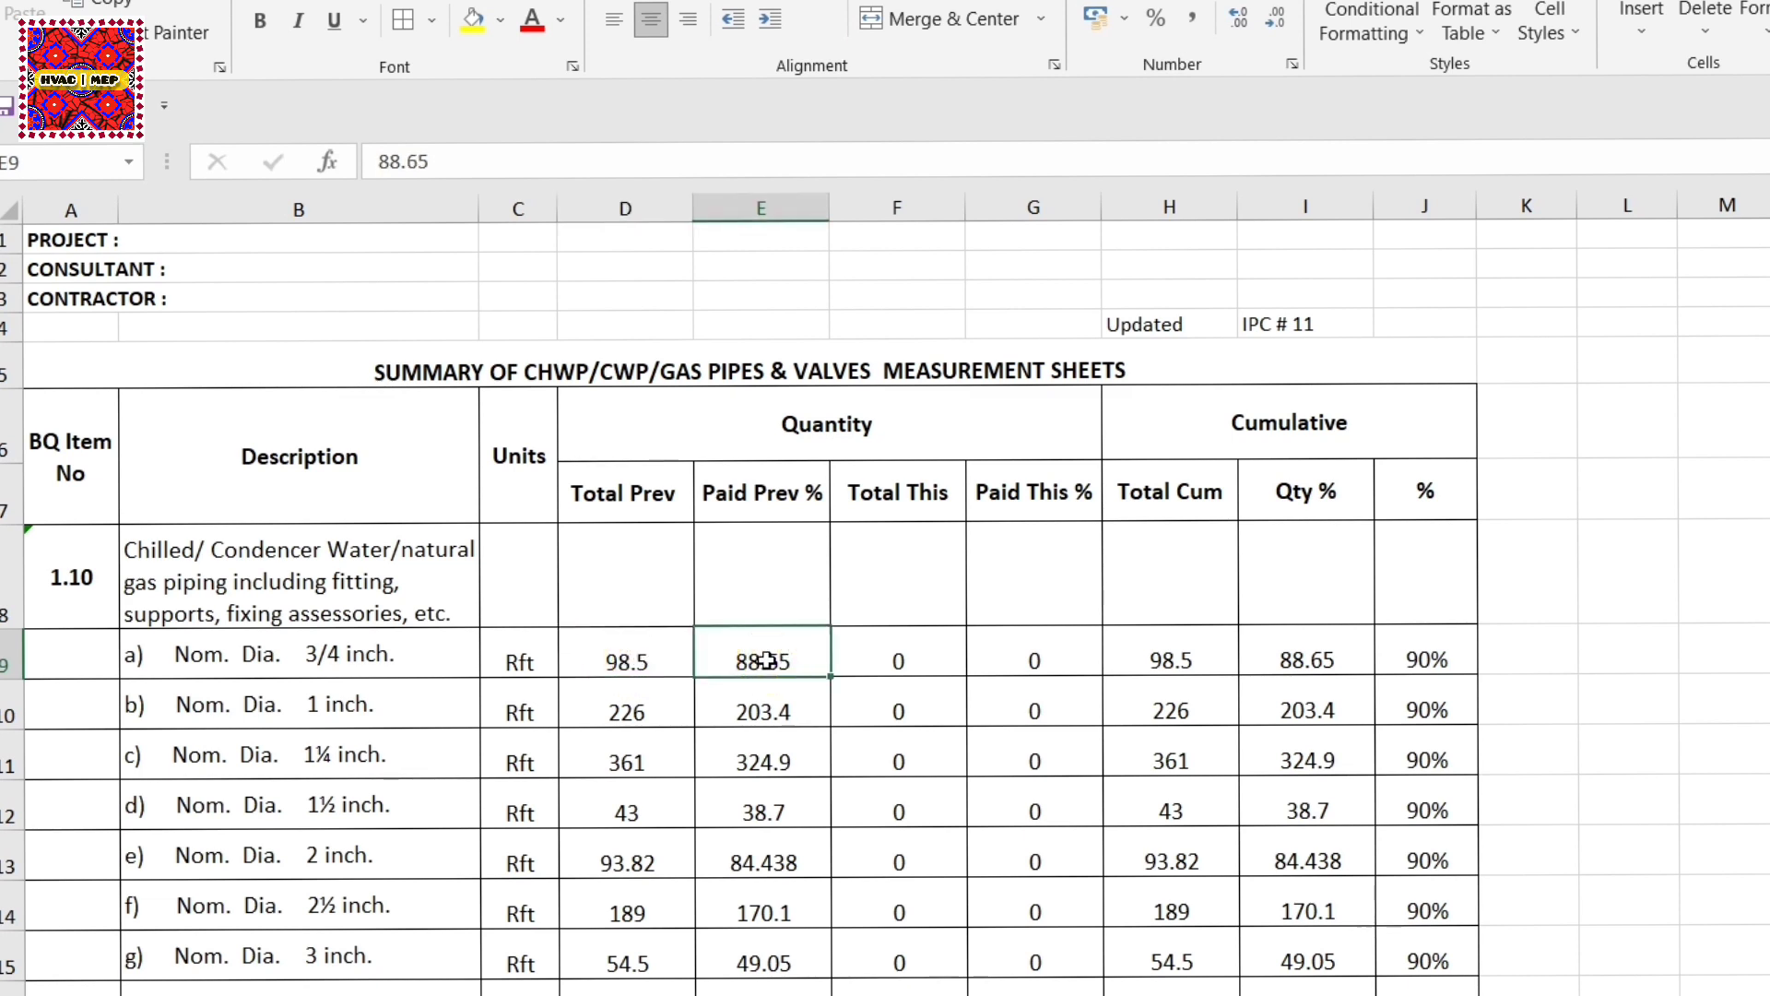
click(767, 687)
Step: Examine the 3/4 inch row's Total This and Paid This % quantities and how the Total Cum formula combines previous and current totals
click(953, 495)
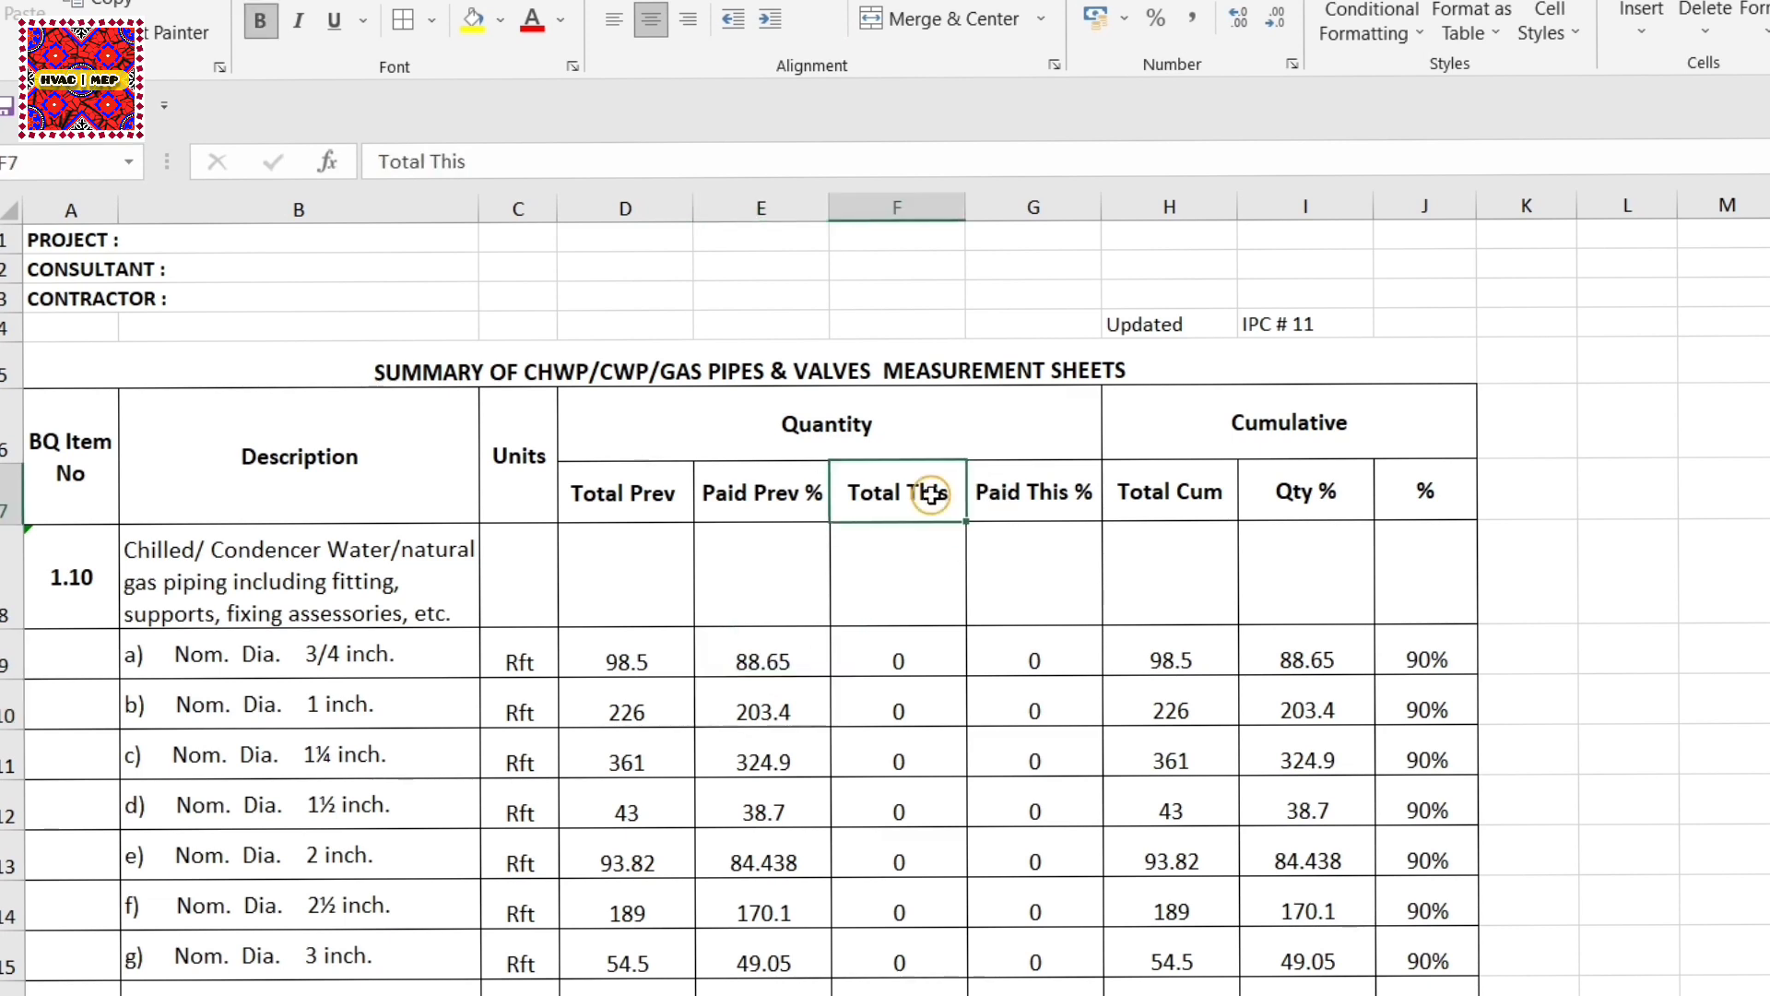
click(899, 656)
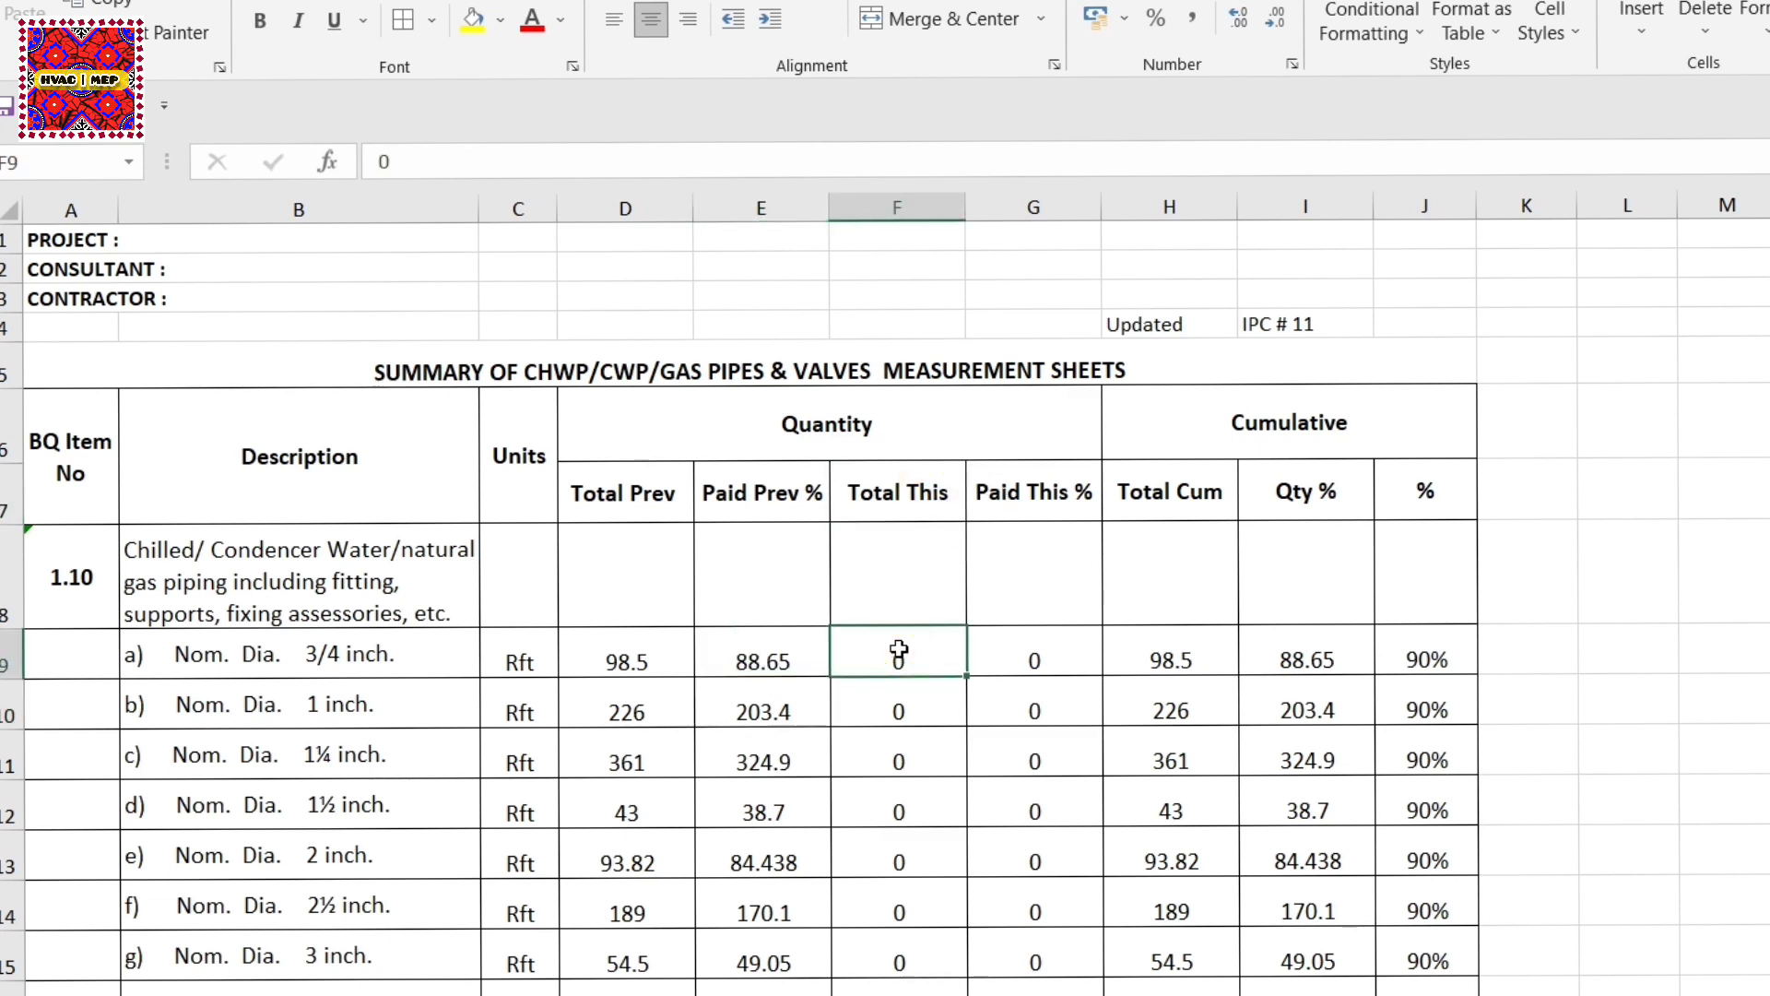
click(1049, 672)
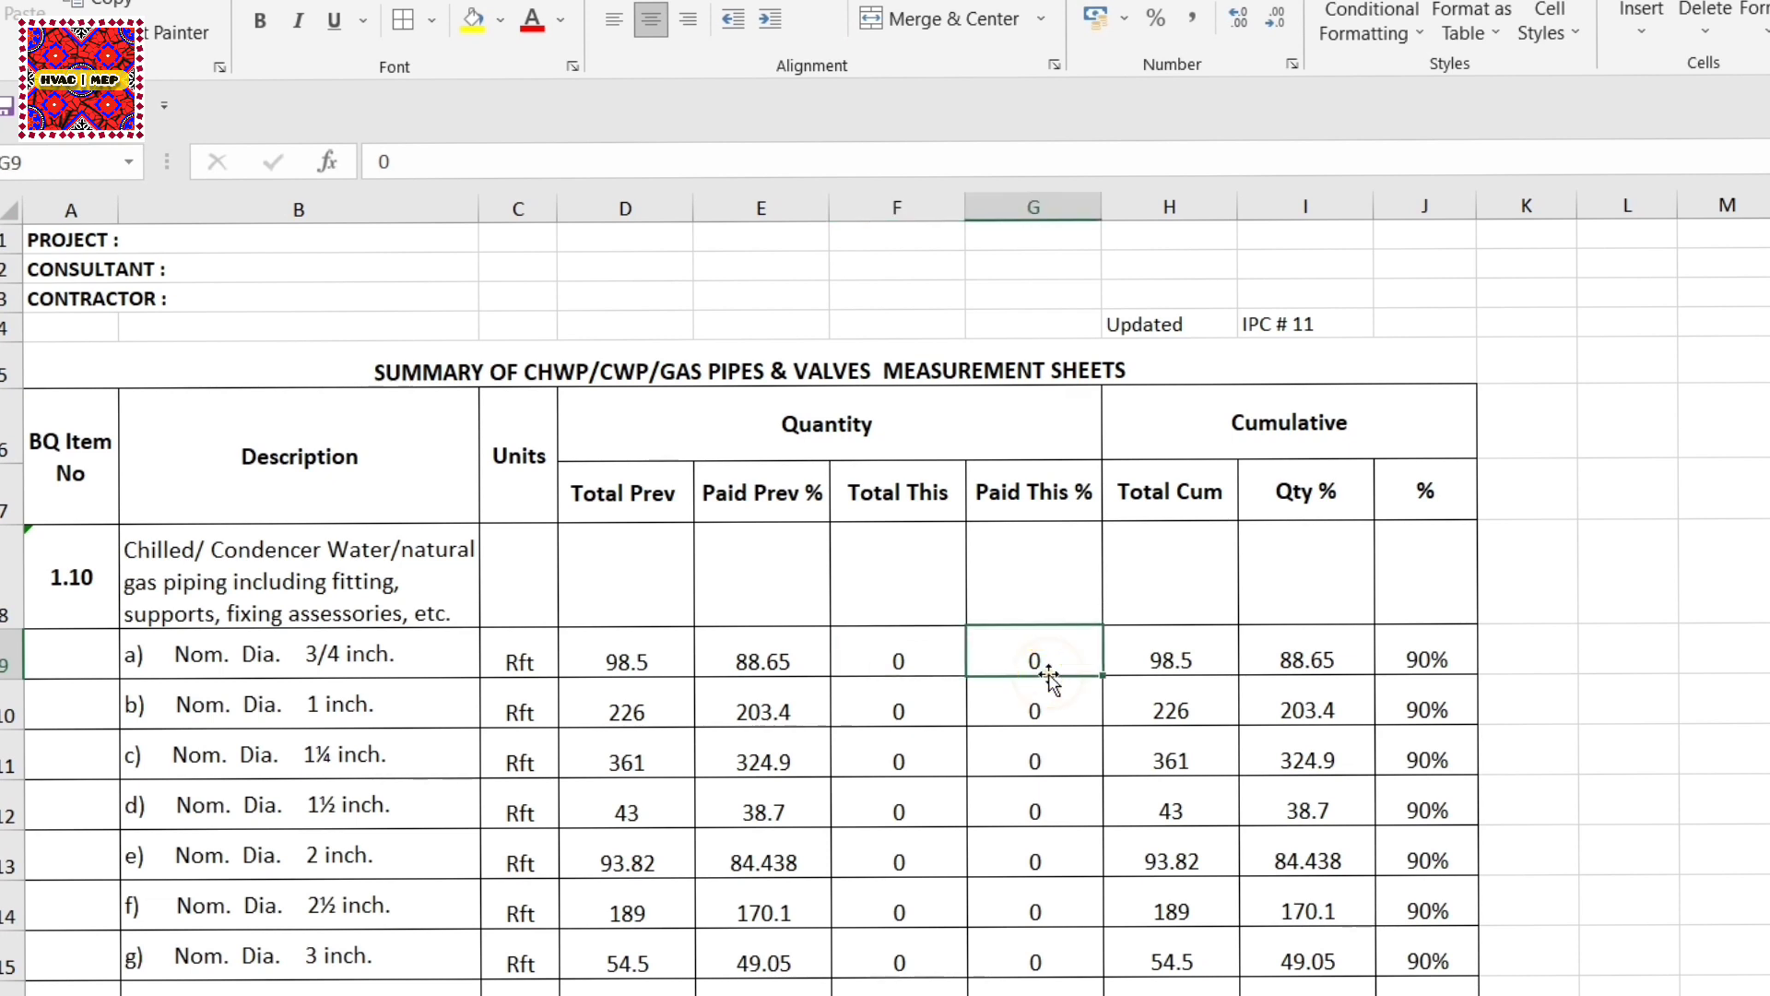
click(1176, 498)
click(910, 650)
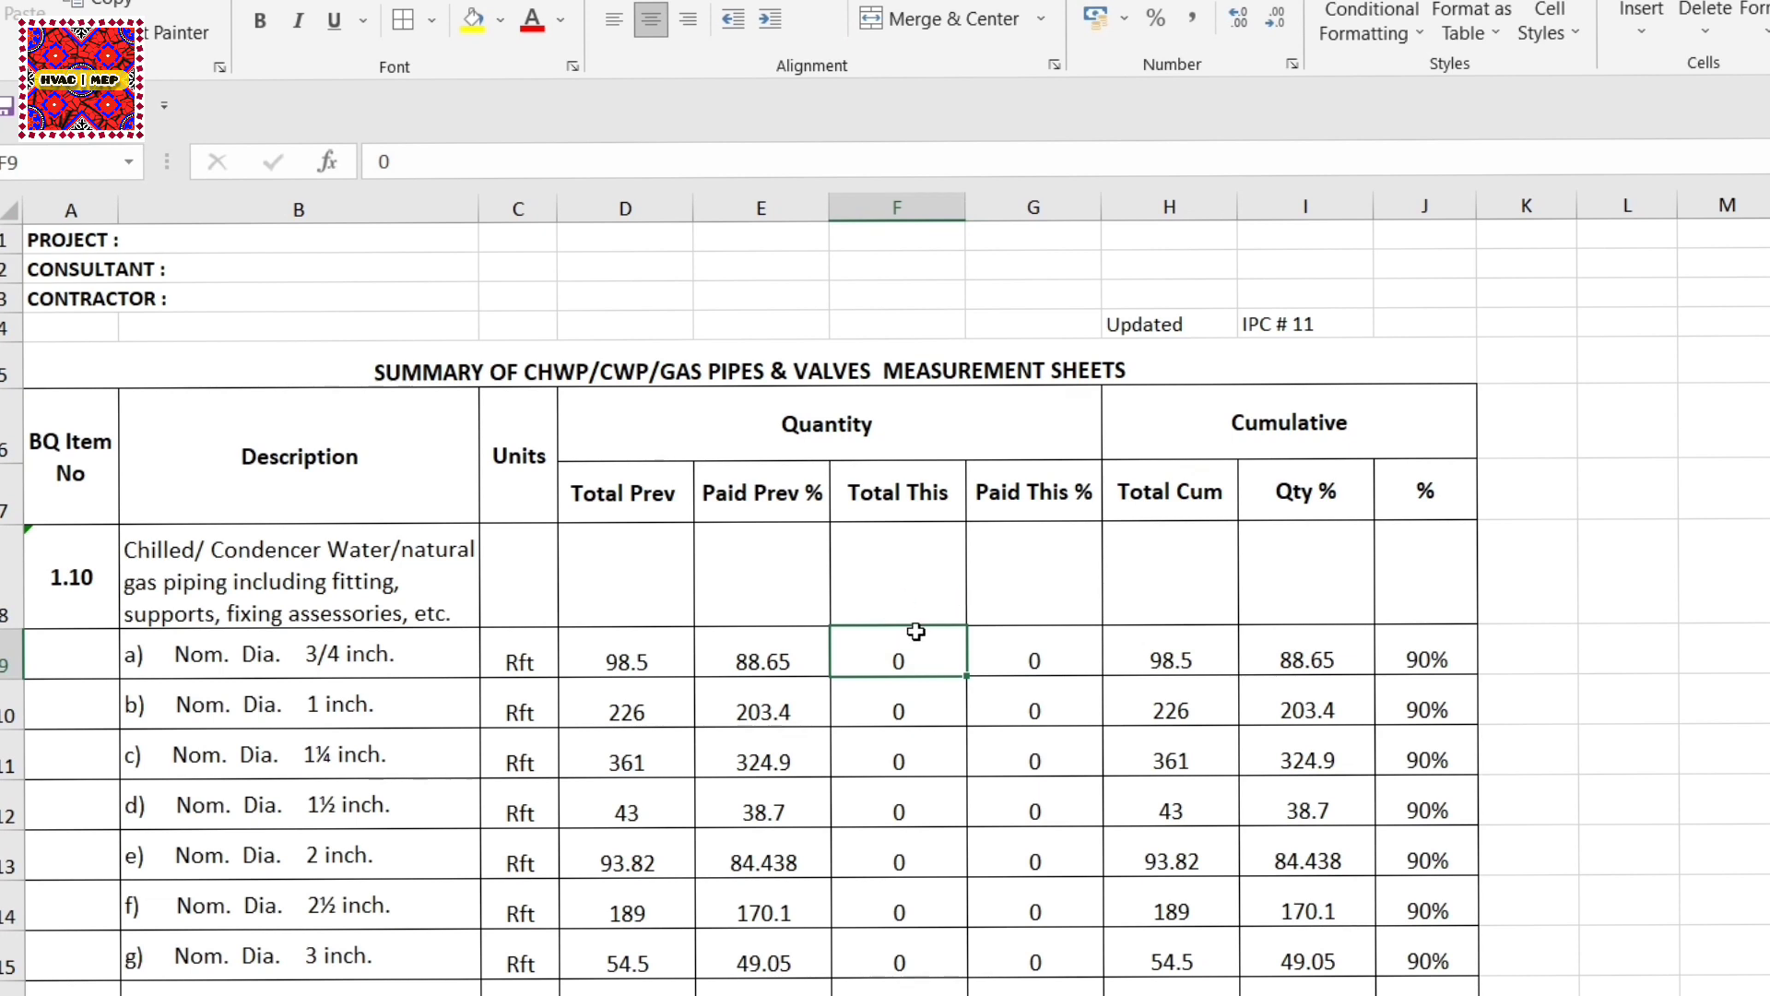
click(1187, 662)
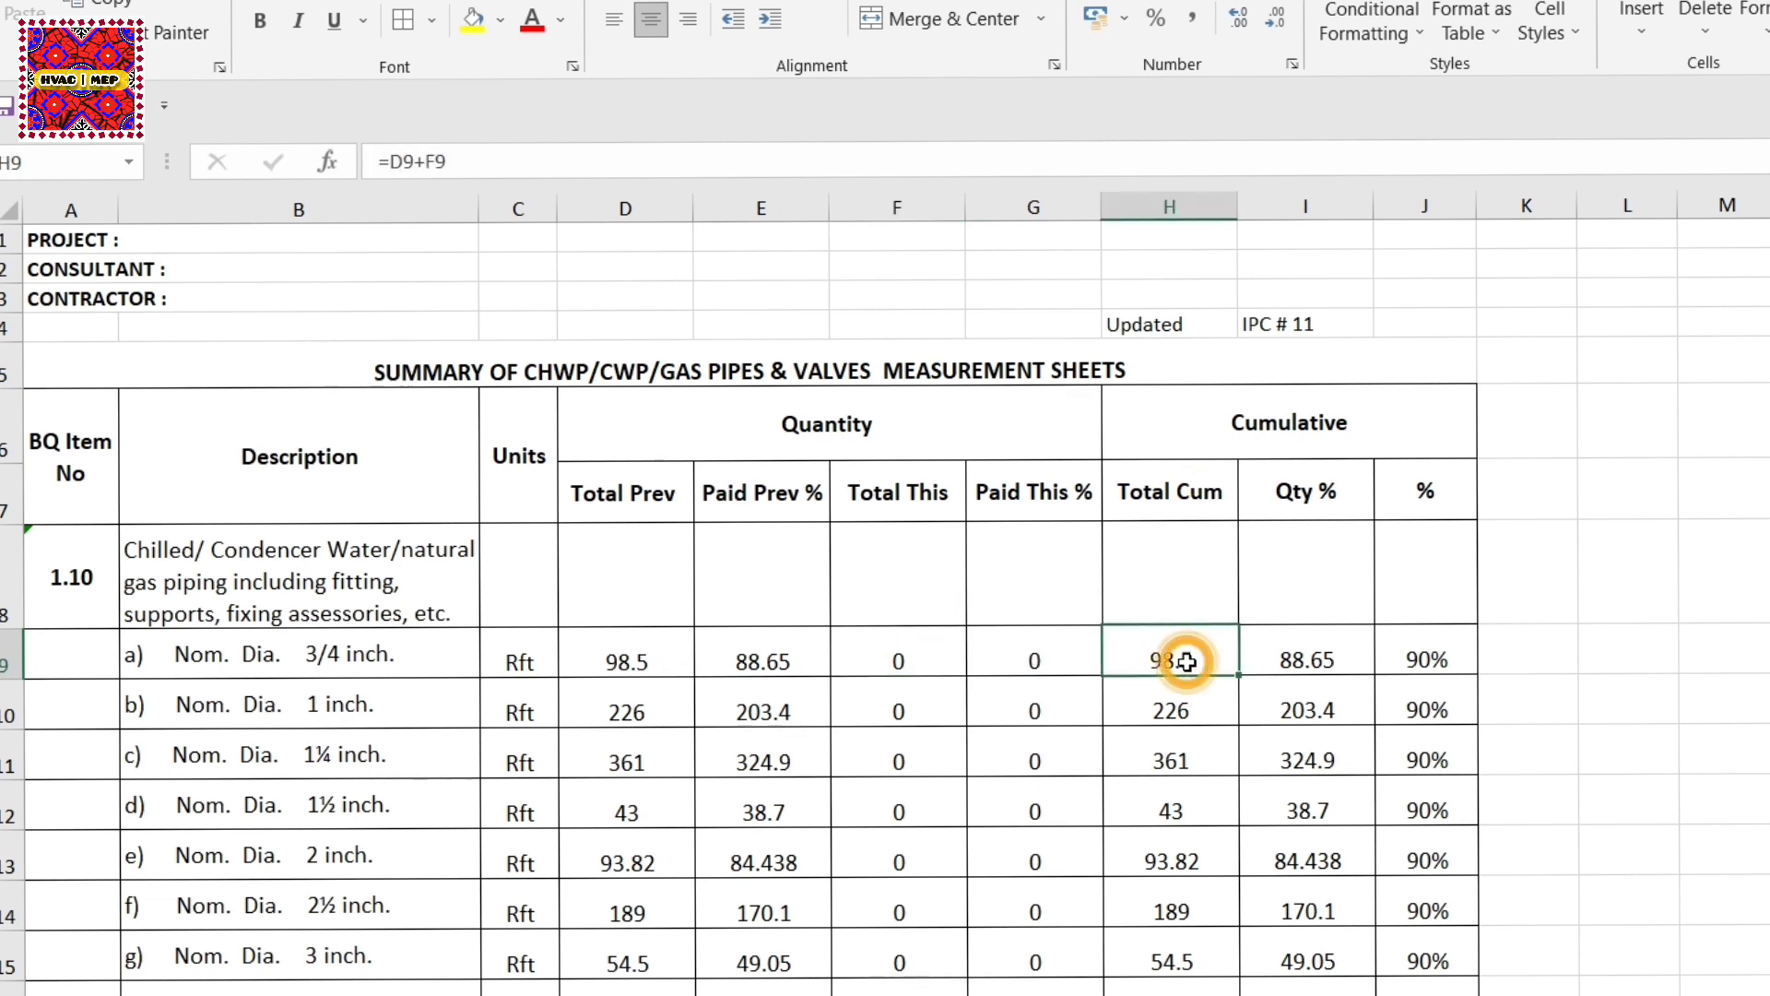
click(617, 650)
click(1166, 655)
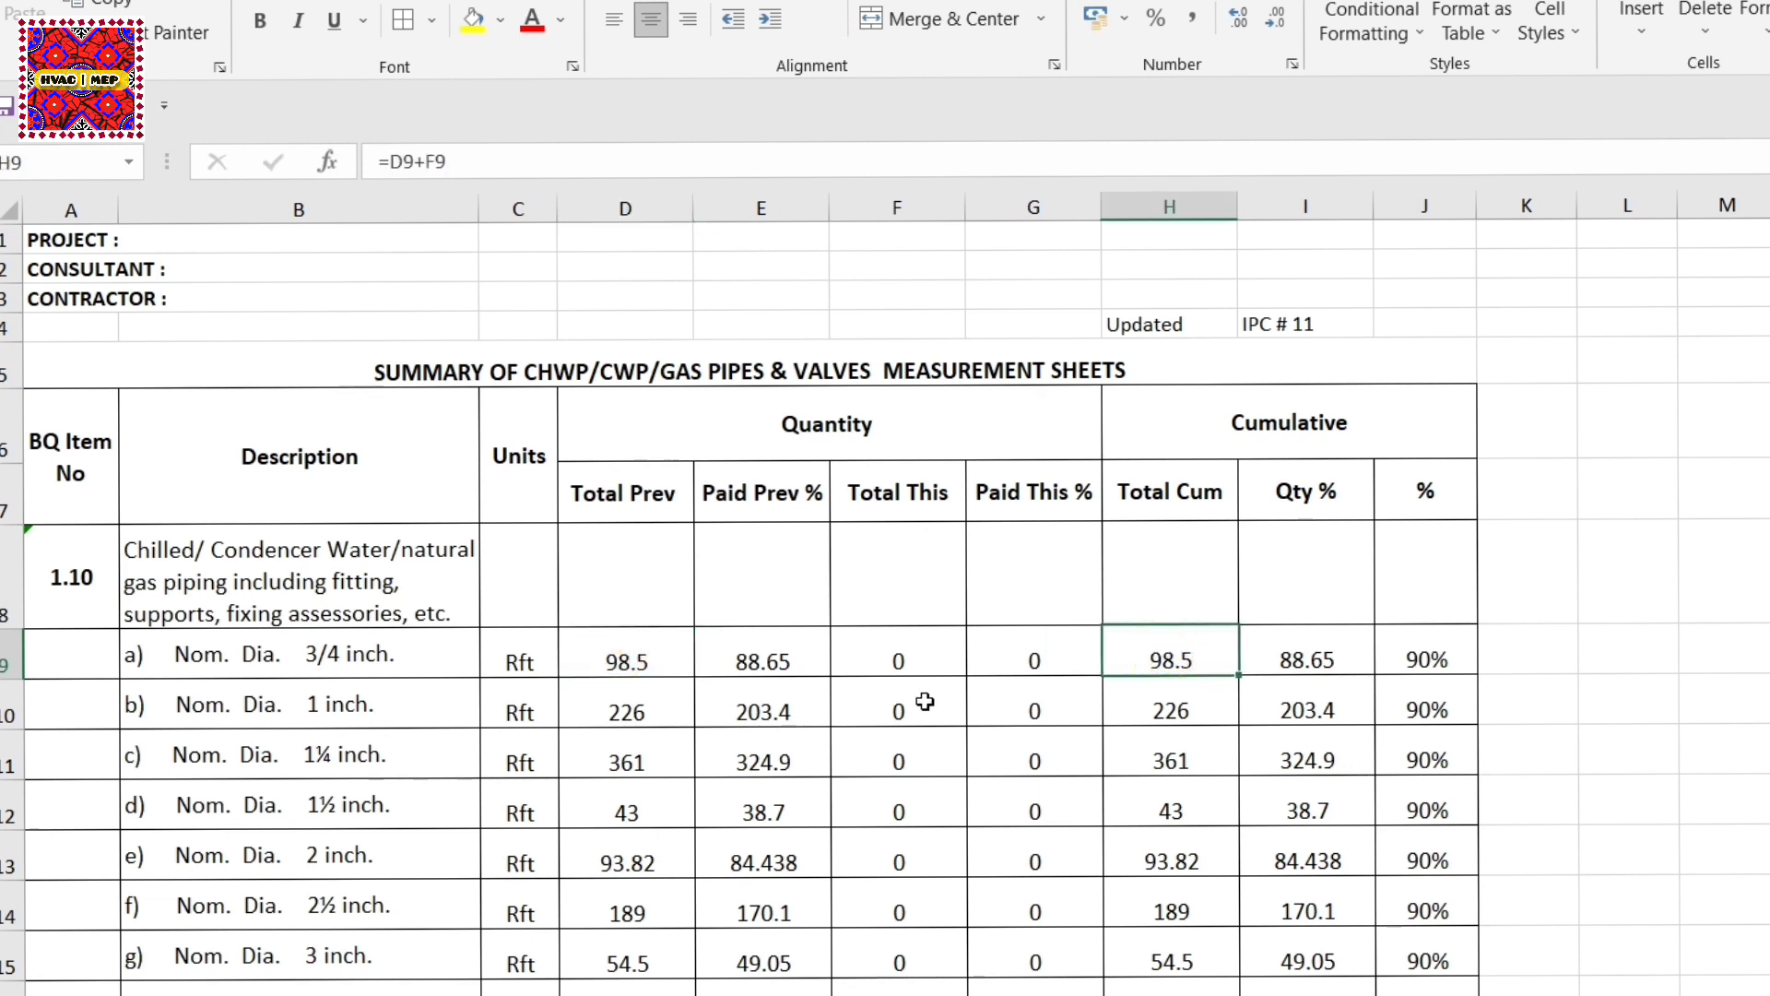
click(777, 661)
click(1051, 654)
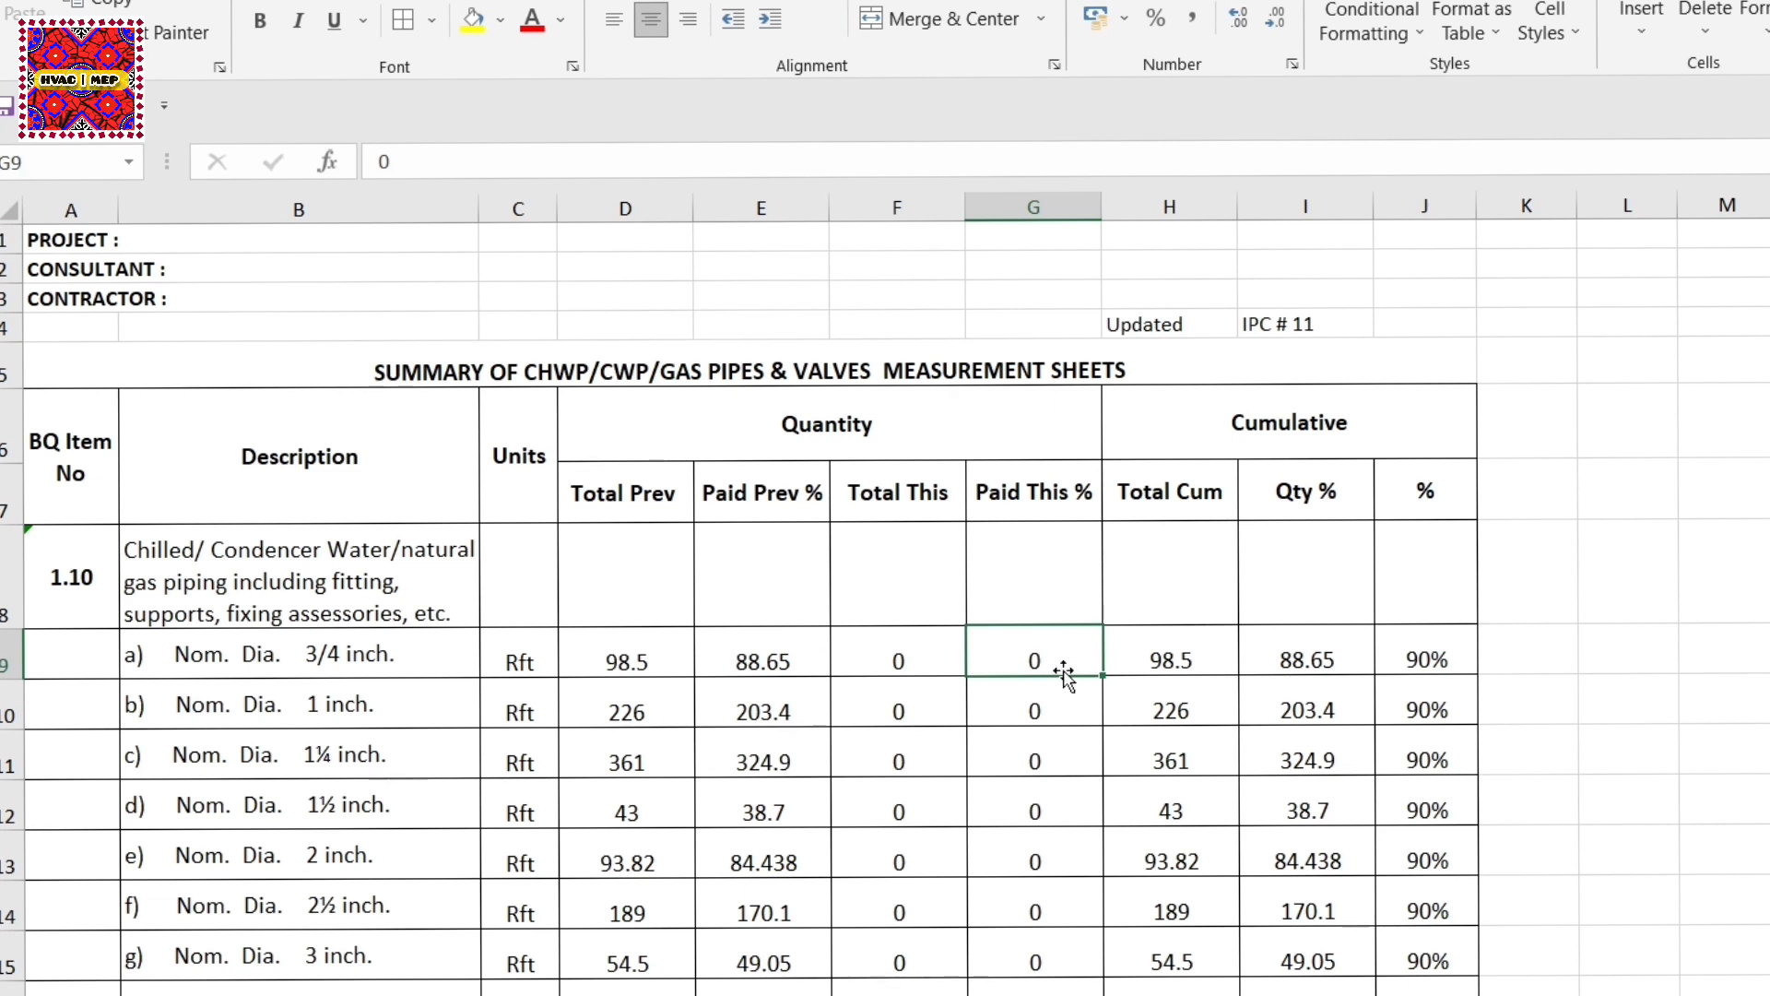
Step: Examine how the 3/4 inch row's cumulative Qty % adds the paid quantities and how its percentage compares that with Total Cum
click(765, 666)
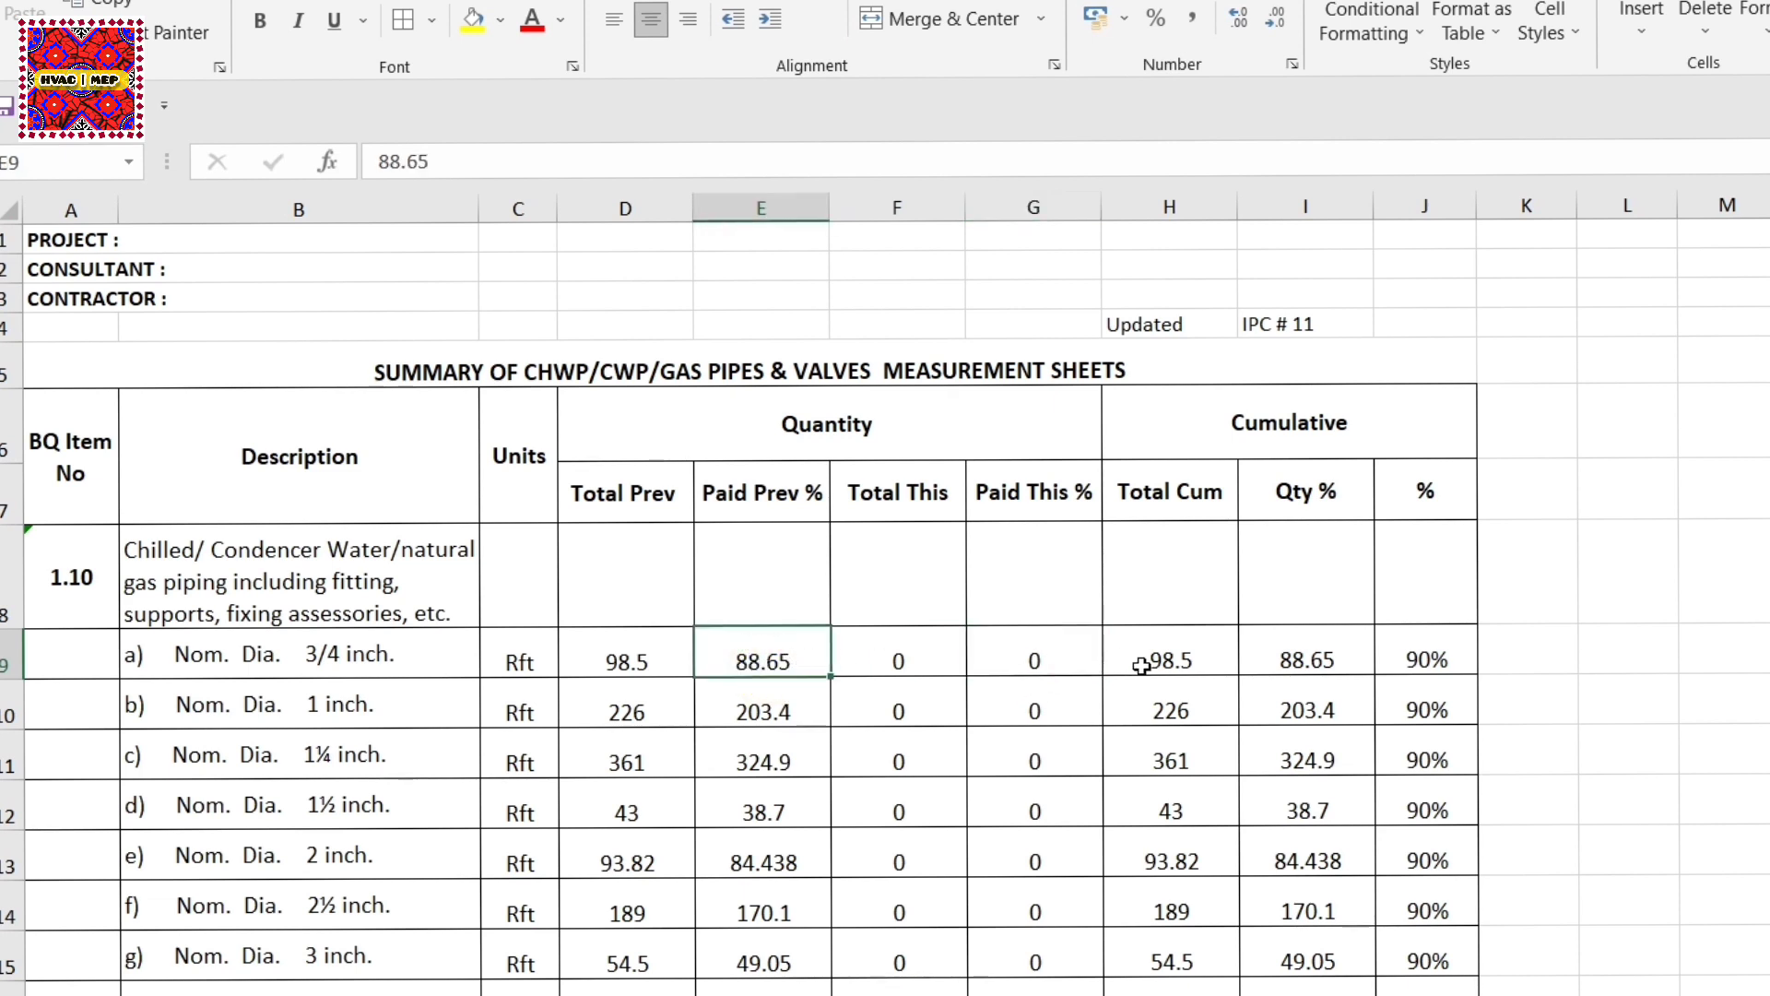
click(1289, 662)
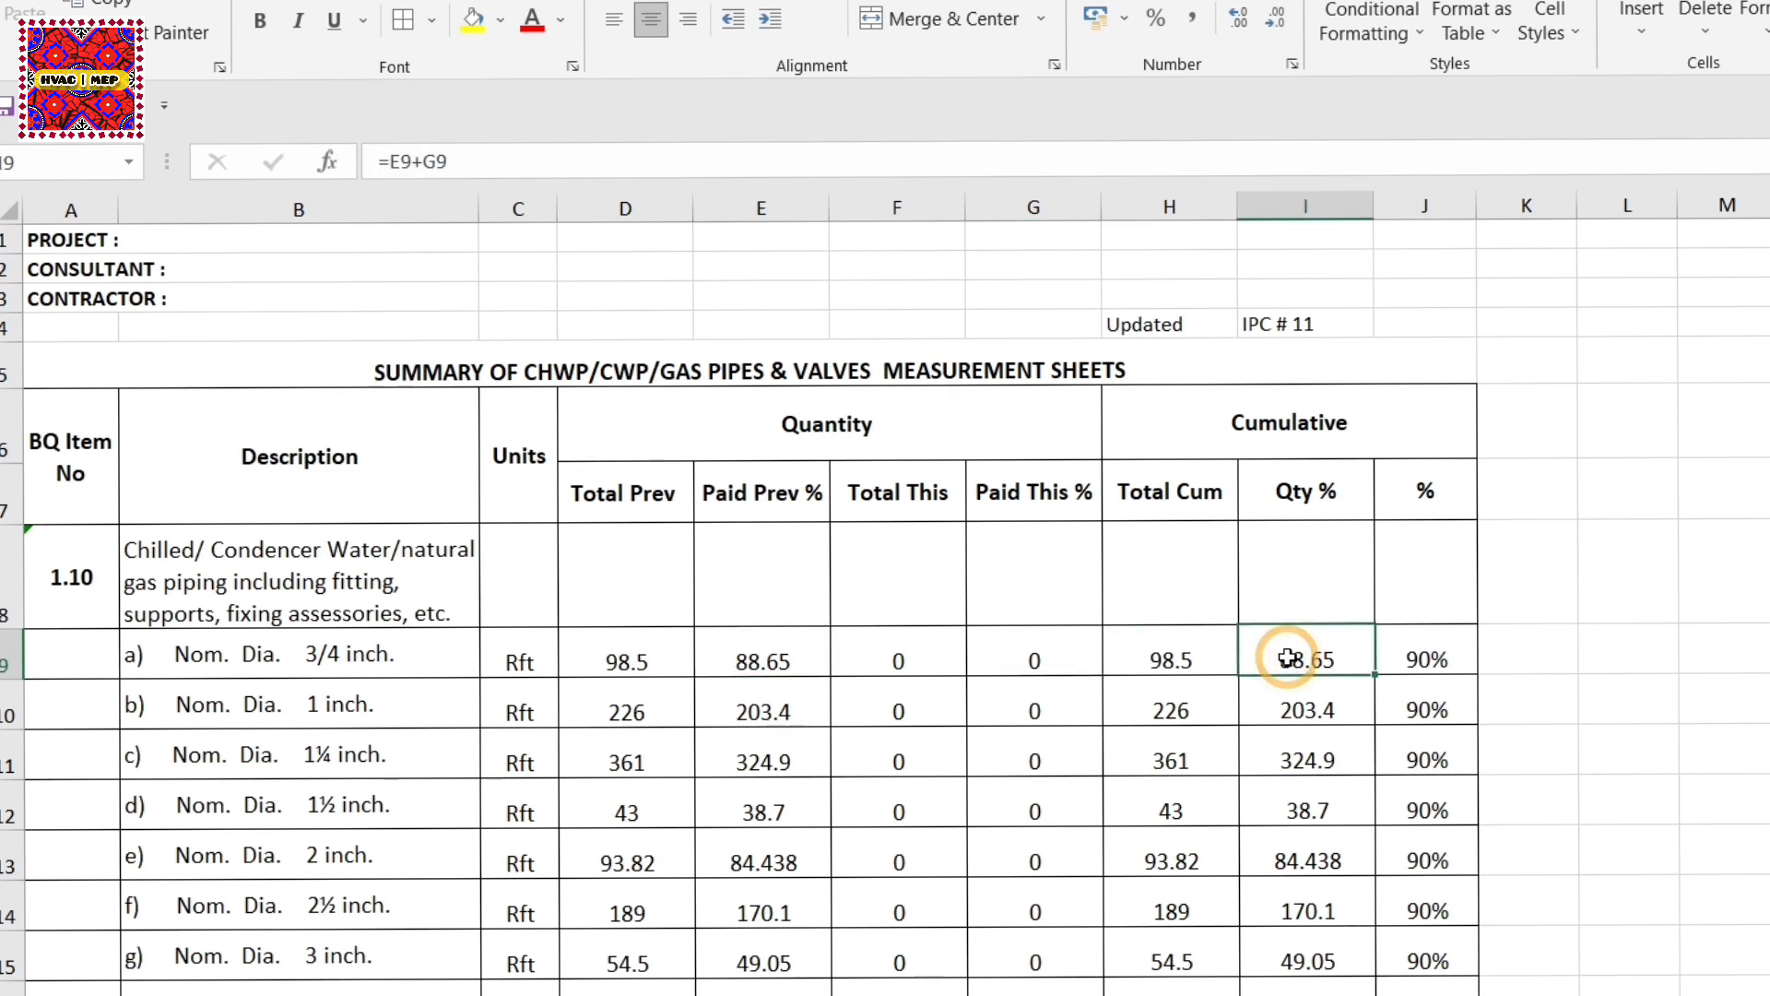
click(1171, 660)
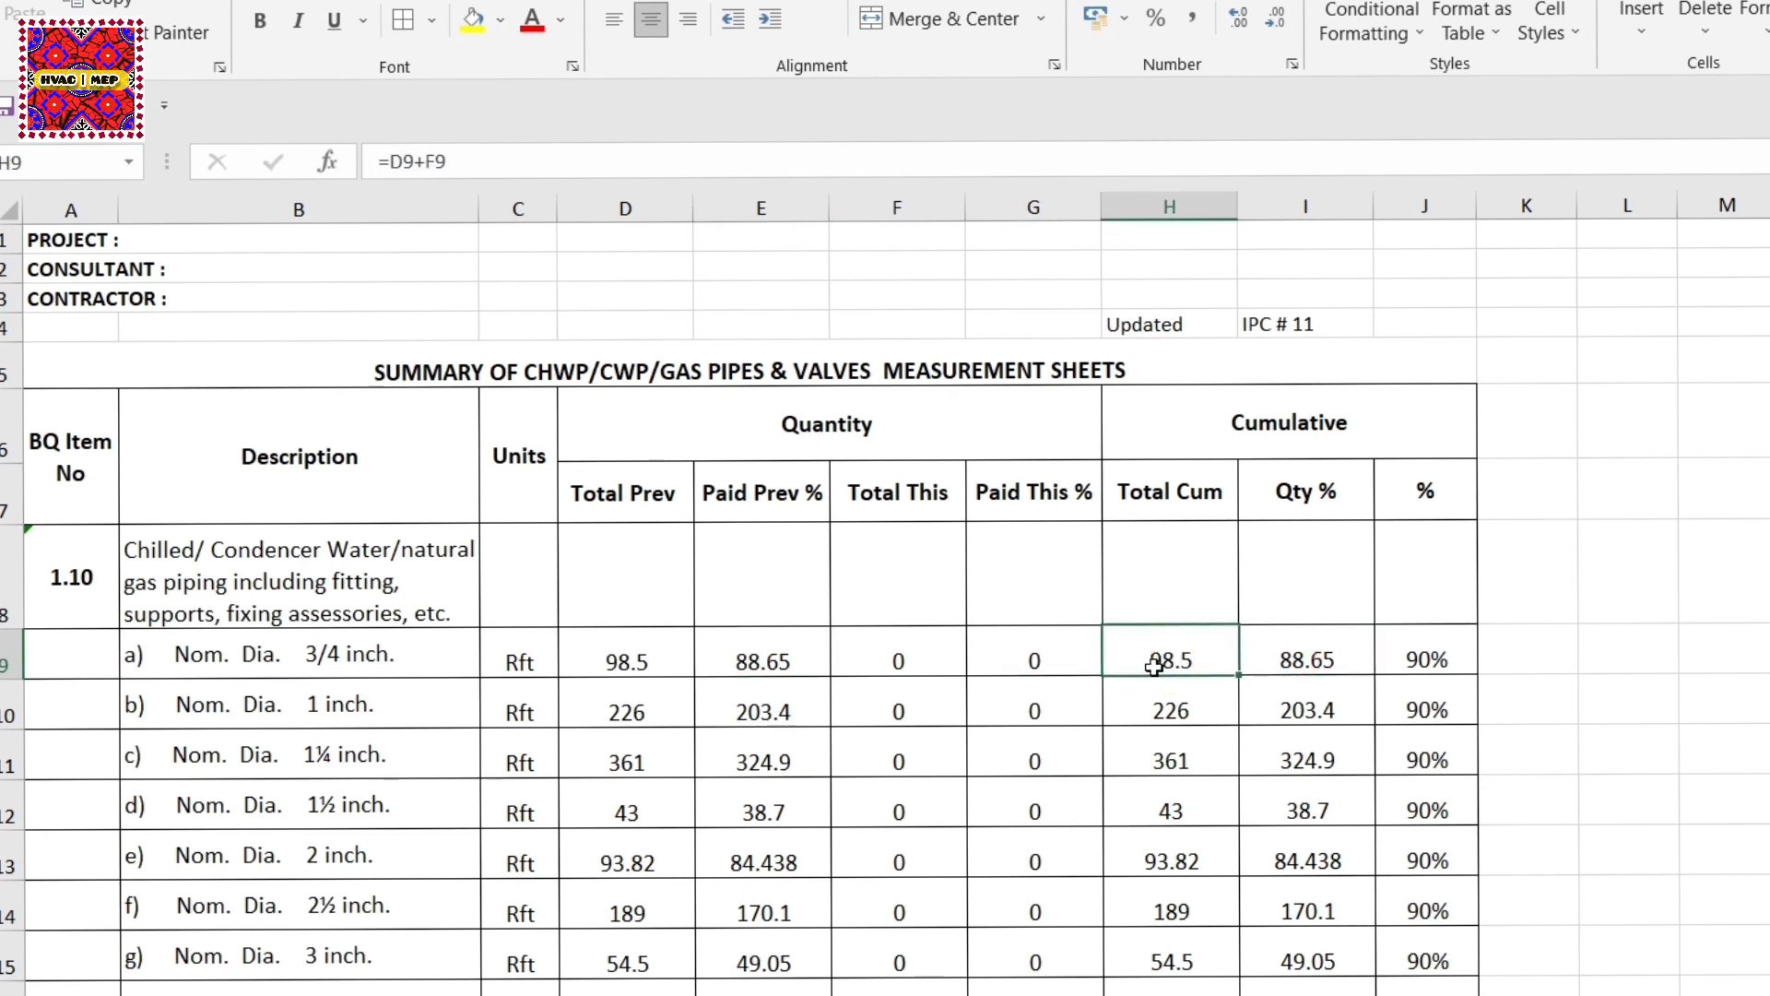
click(1432, 660)
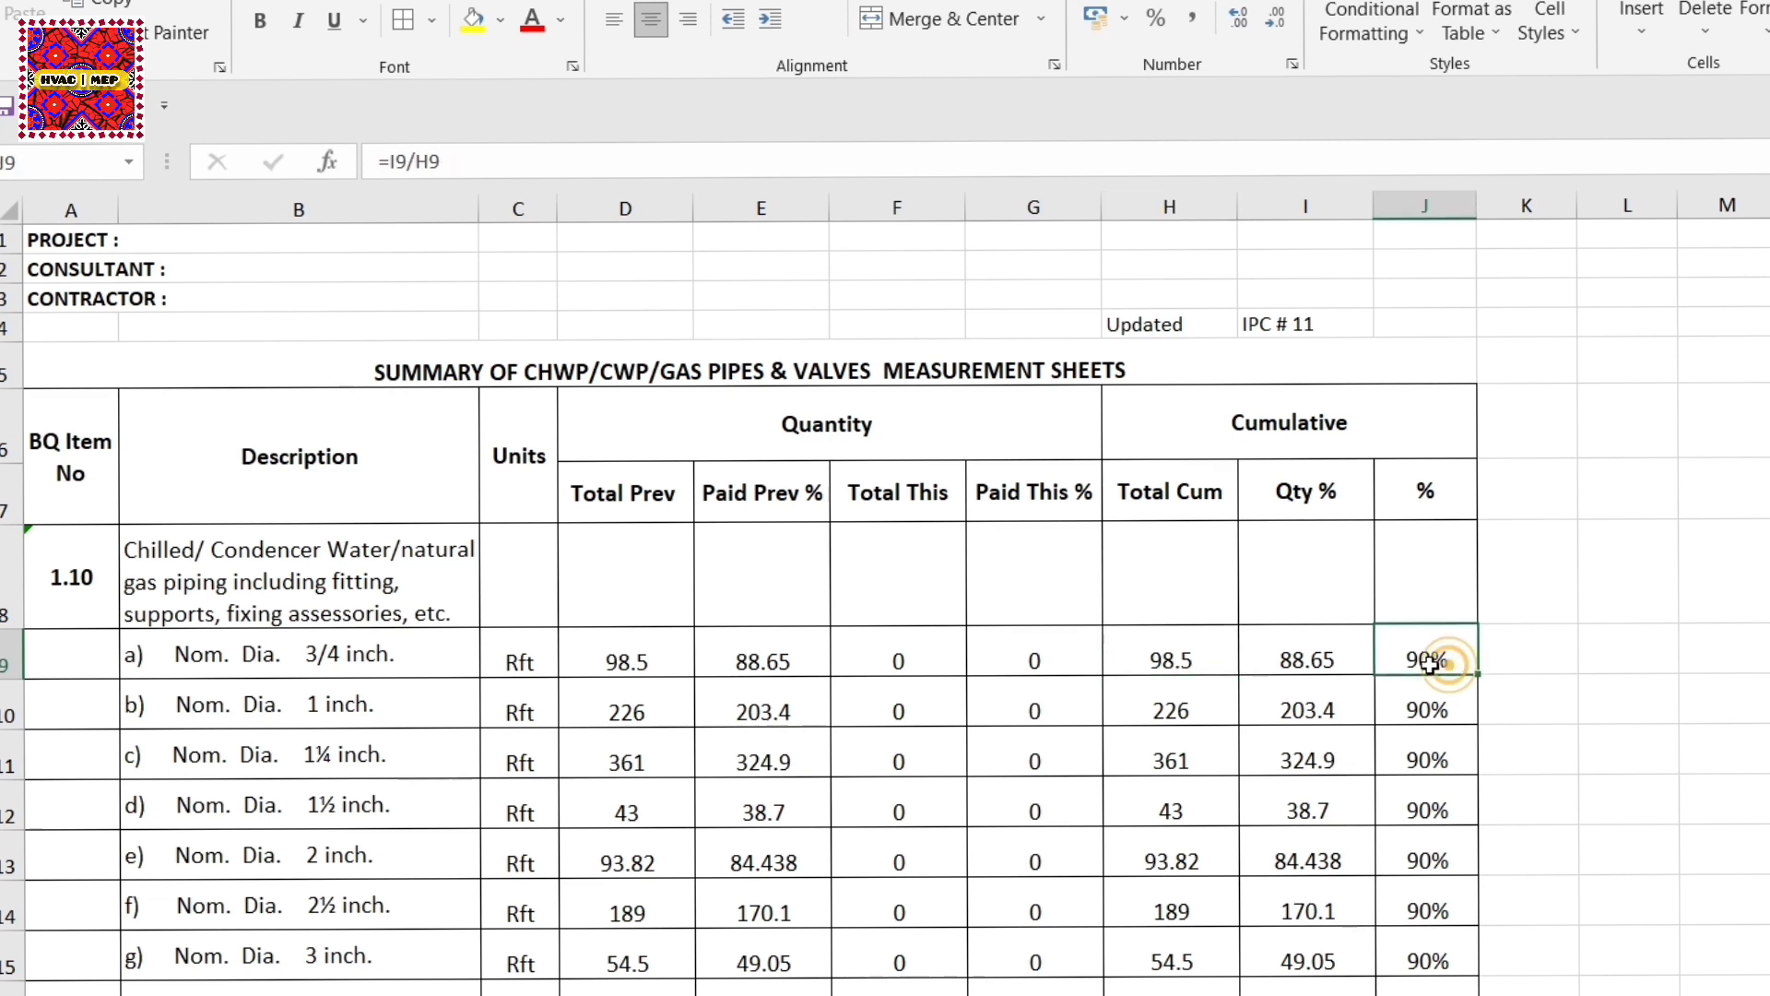
click(1332, 658)
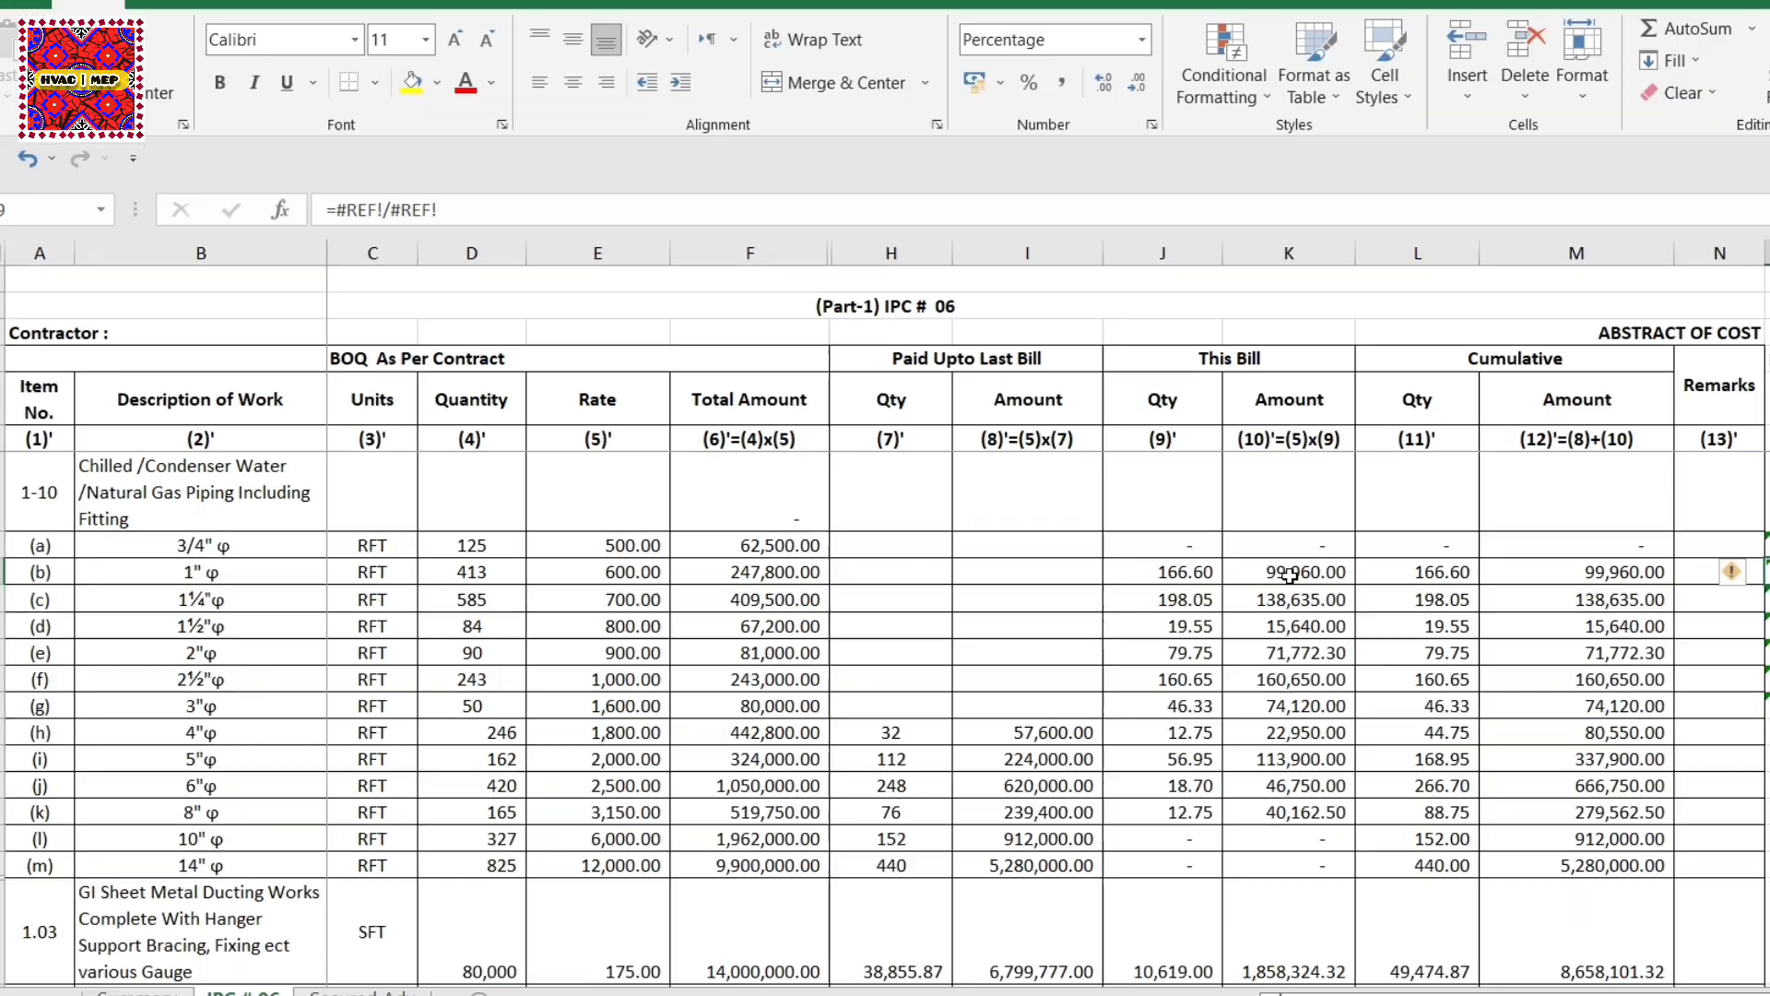
Step: Inspect the This Bill amount formula for the 1"ф pipe in the IPC # 06 abstract of cost, leaving it unchanged
click(1445, 560)
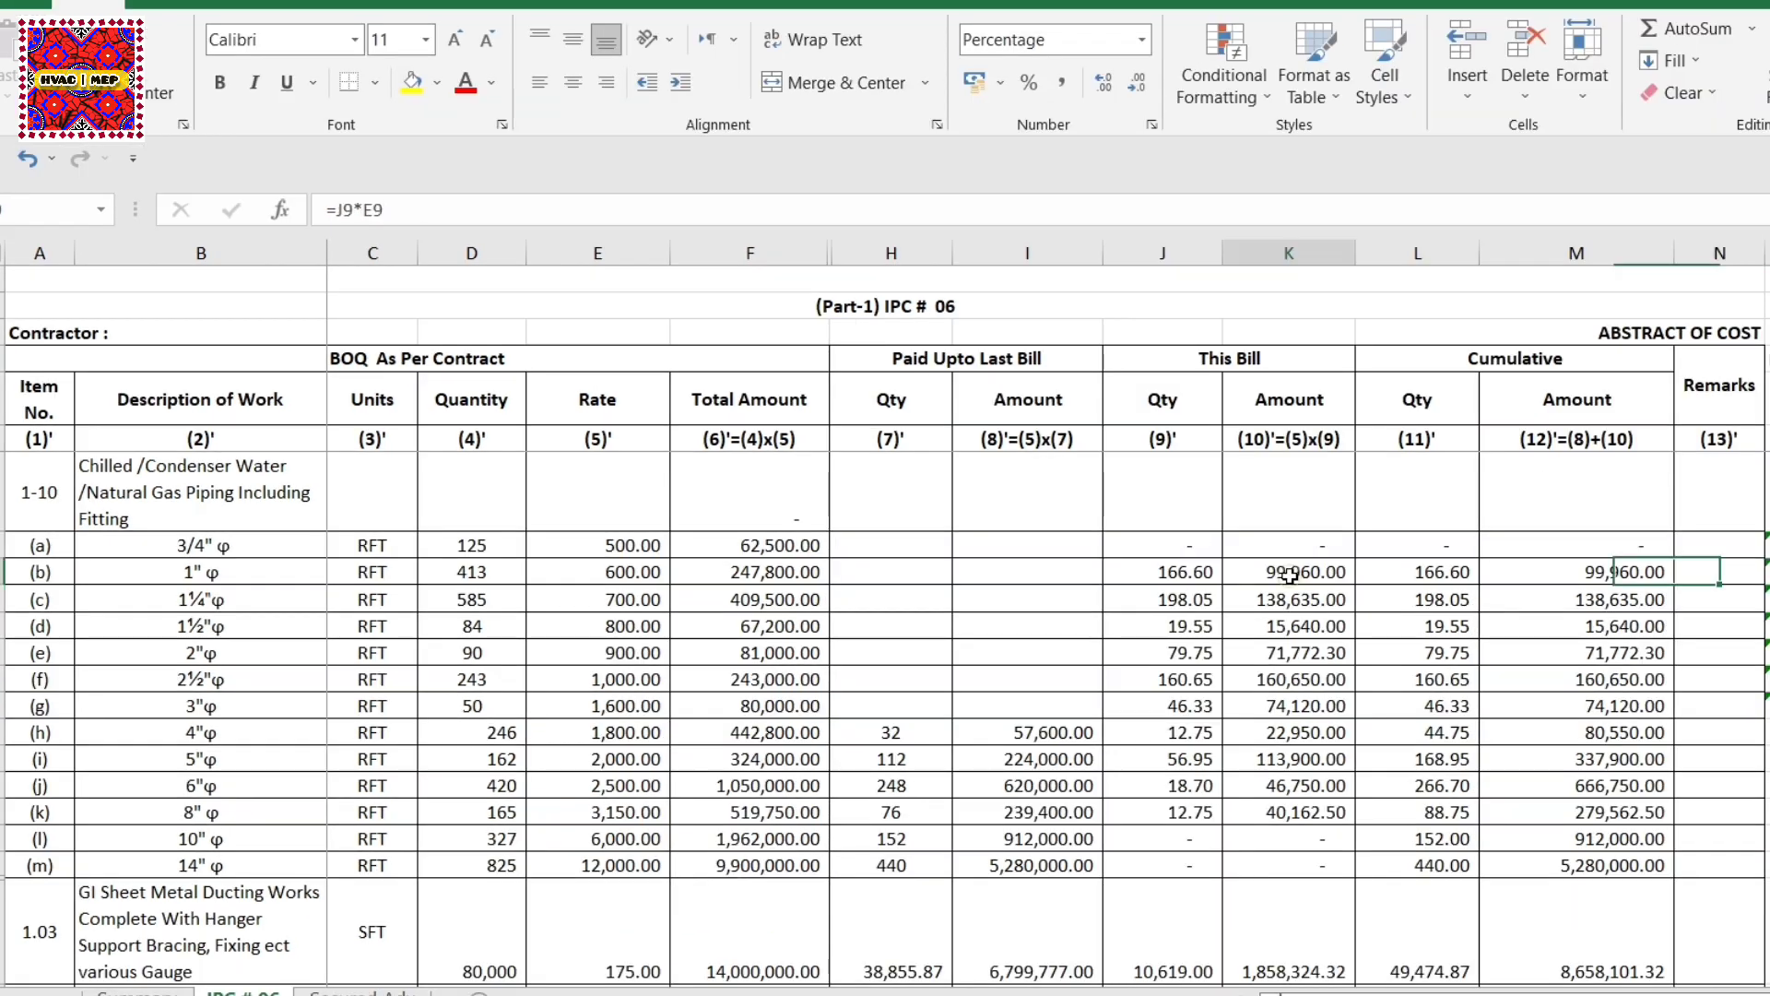
double_click(1445, 560)
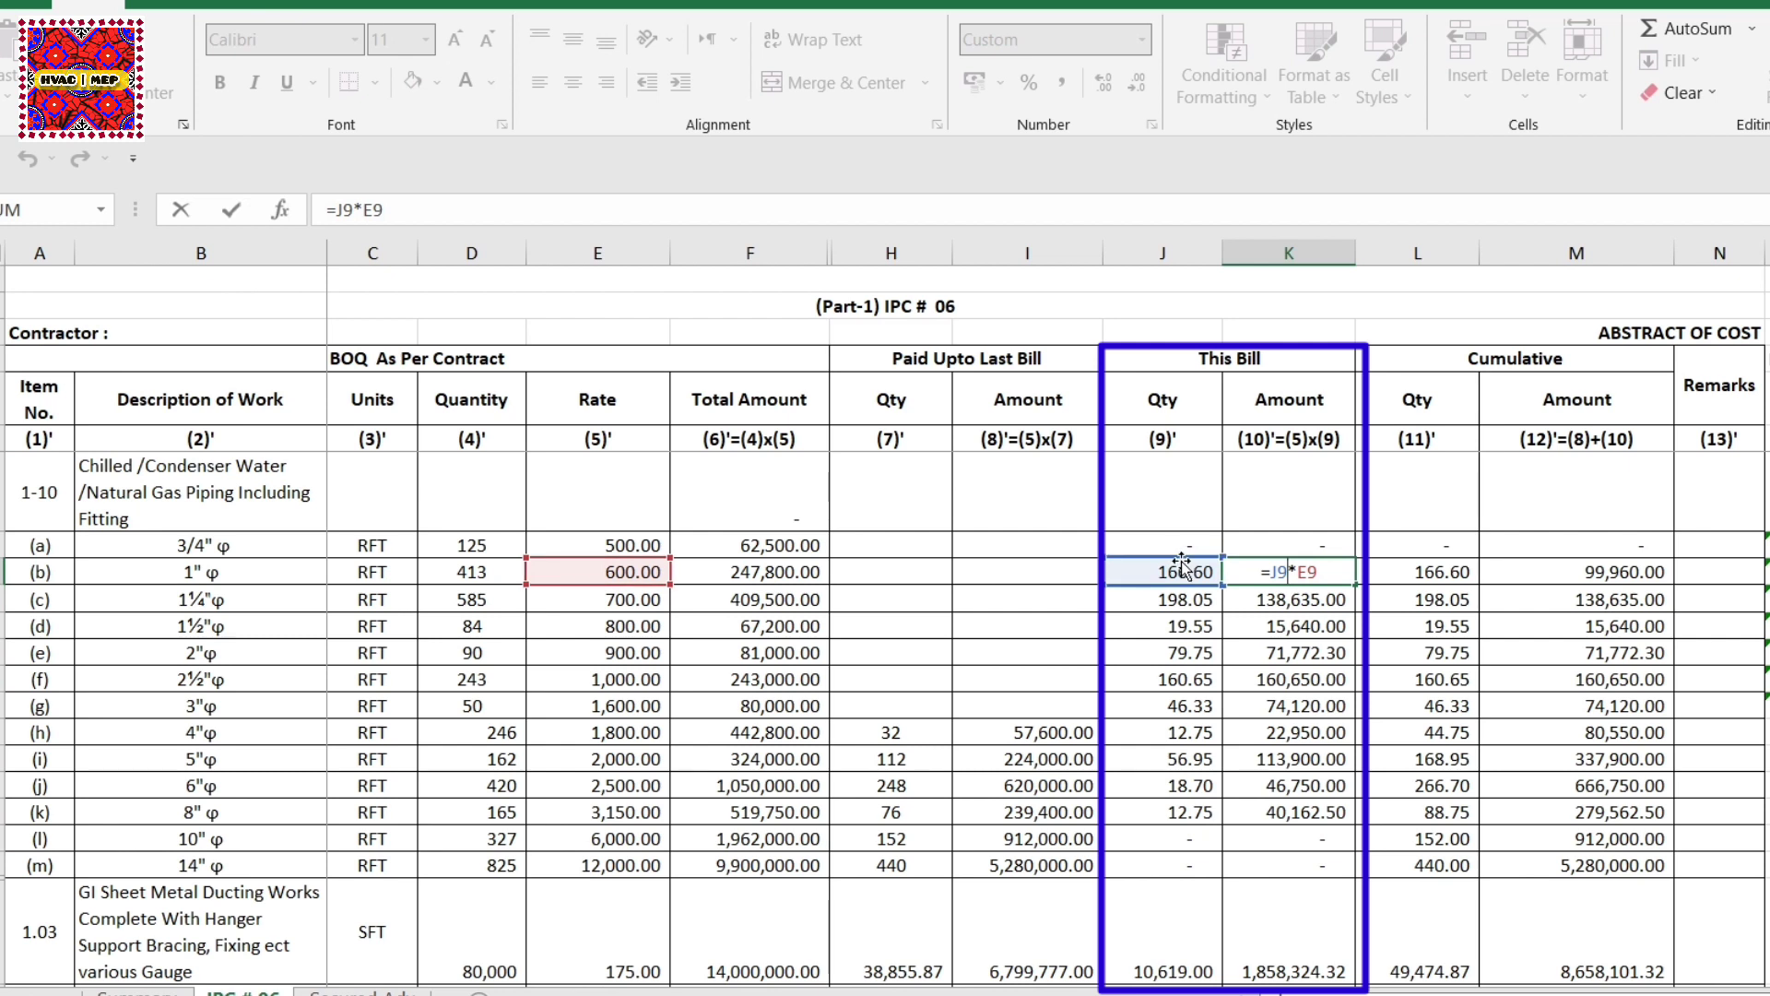
key(Escape)
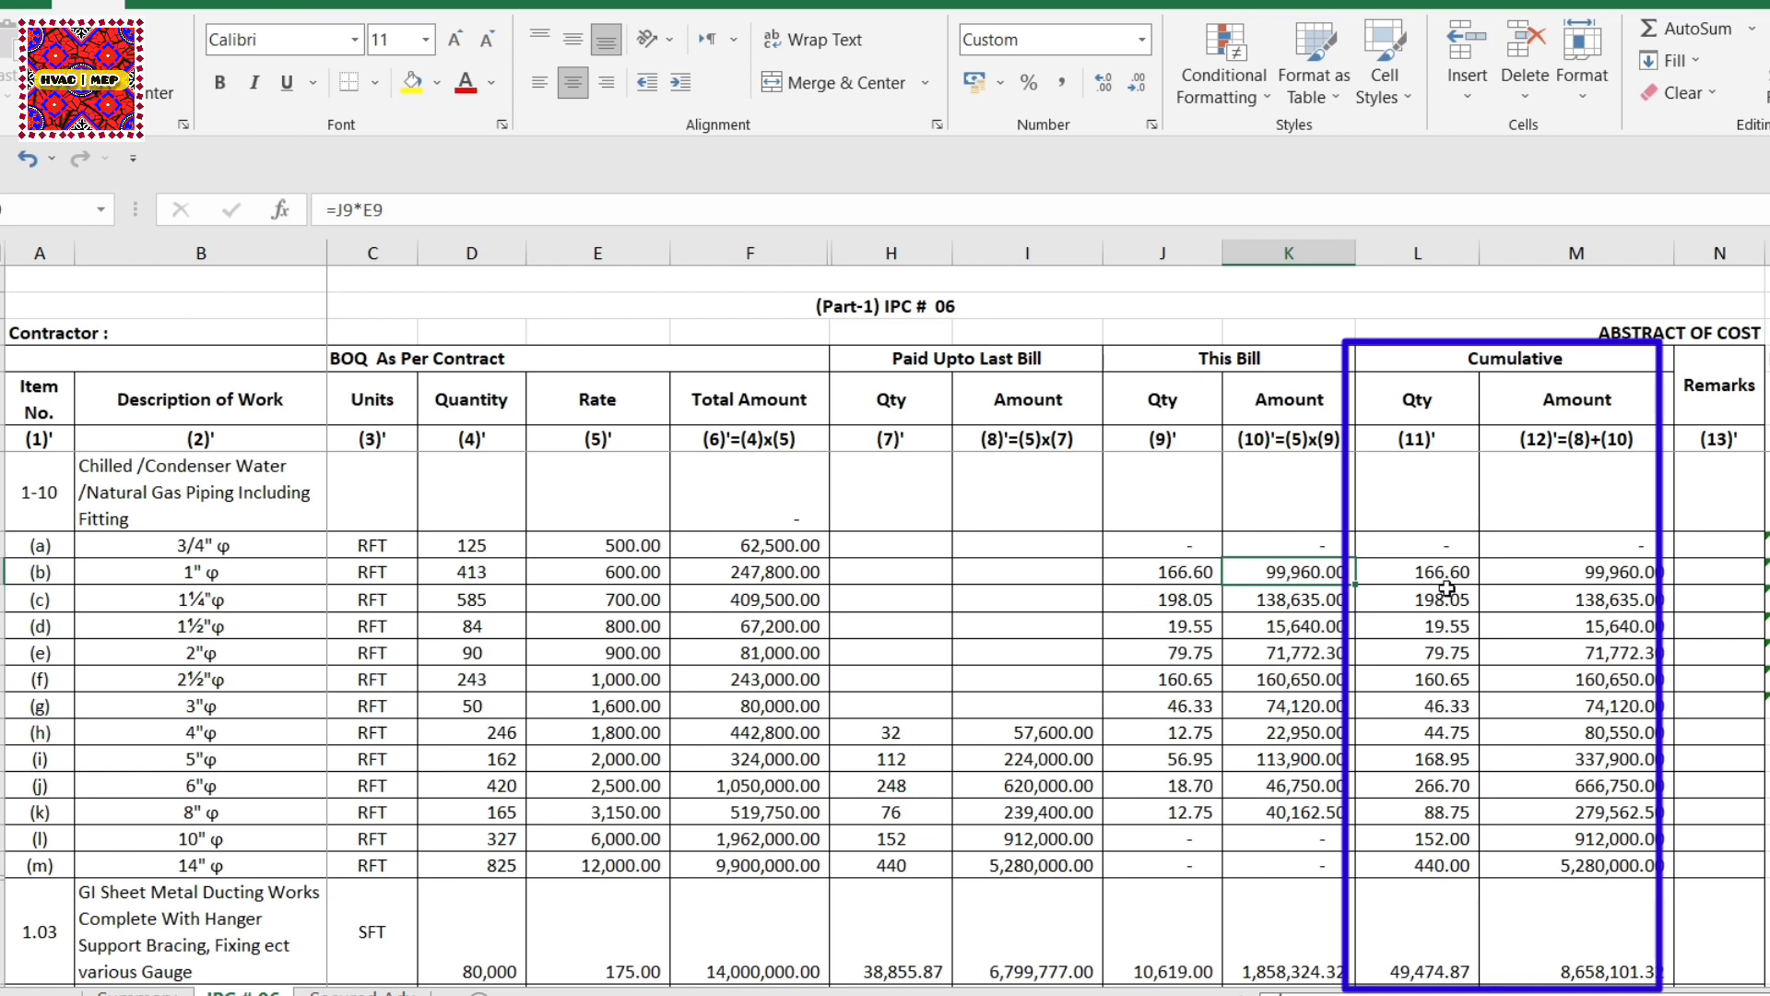
Step: Compare the 4"ф pipe's quantities and amounts across Paid Upto Last Bill, This Bill and Cumulative, including their formulas
click(896, 733)
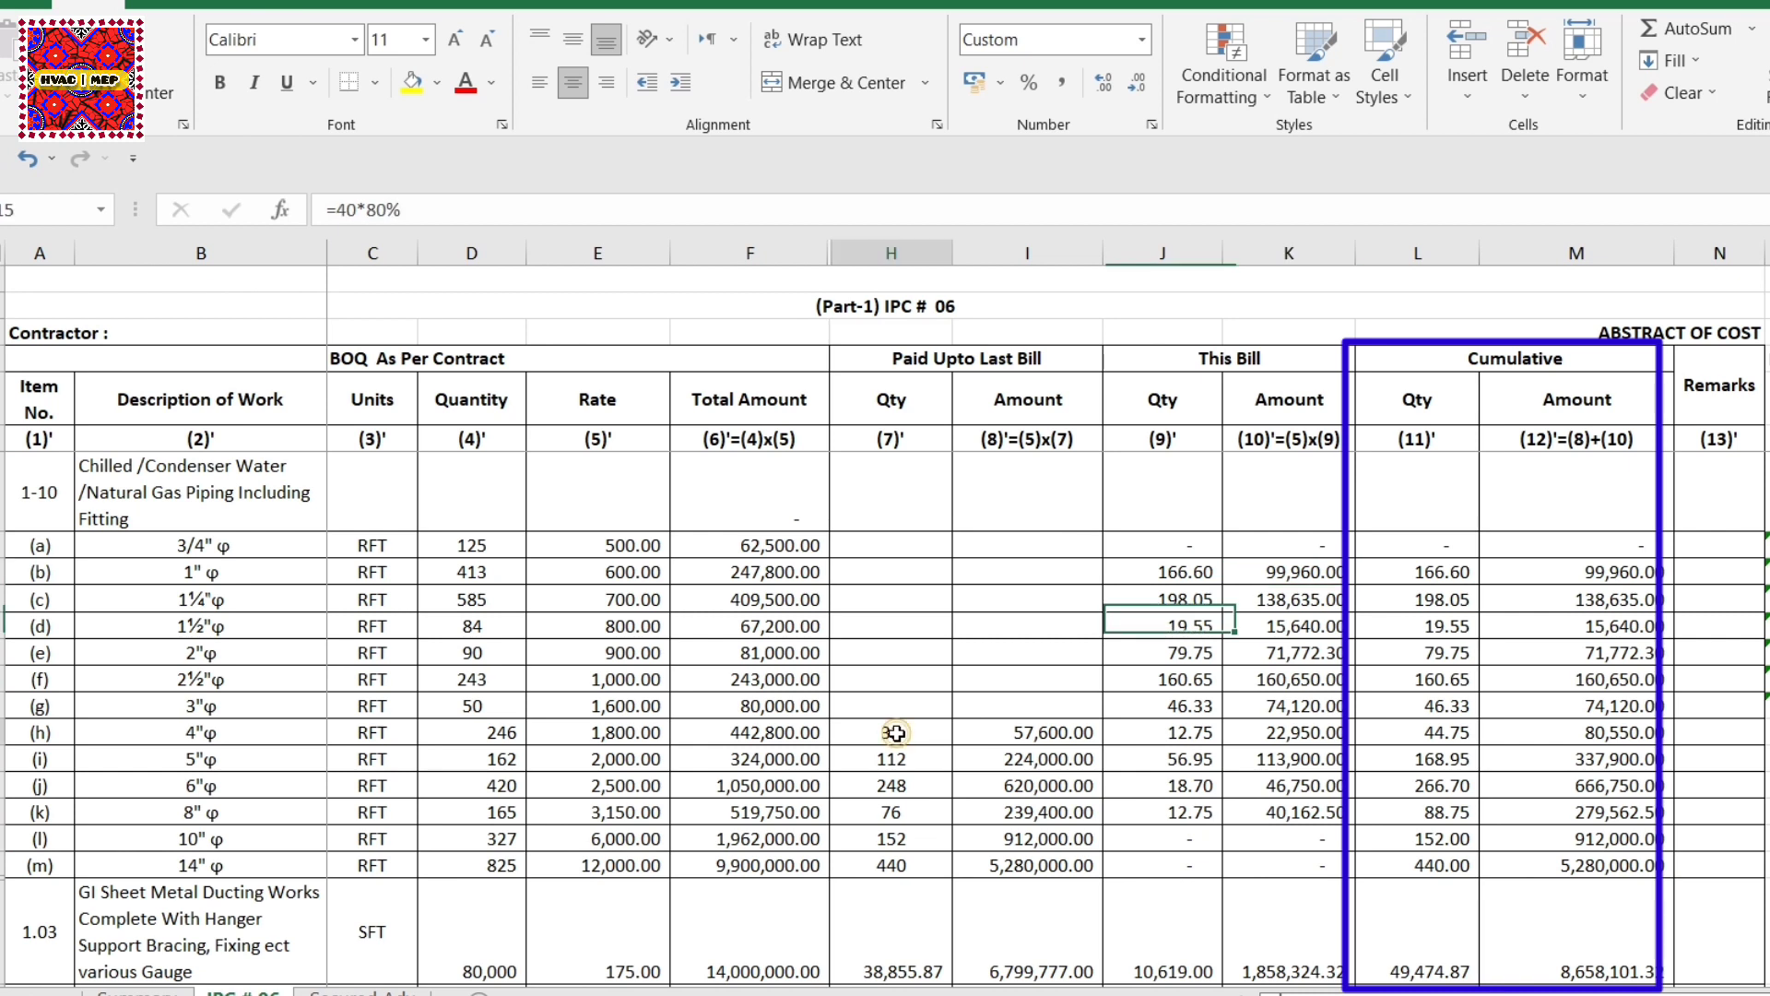
click(1171, 731)
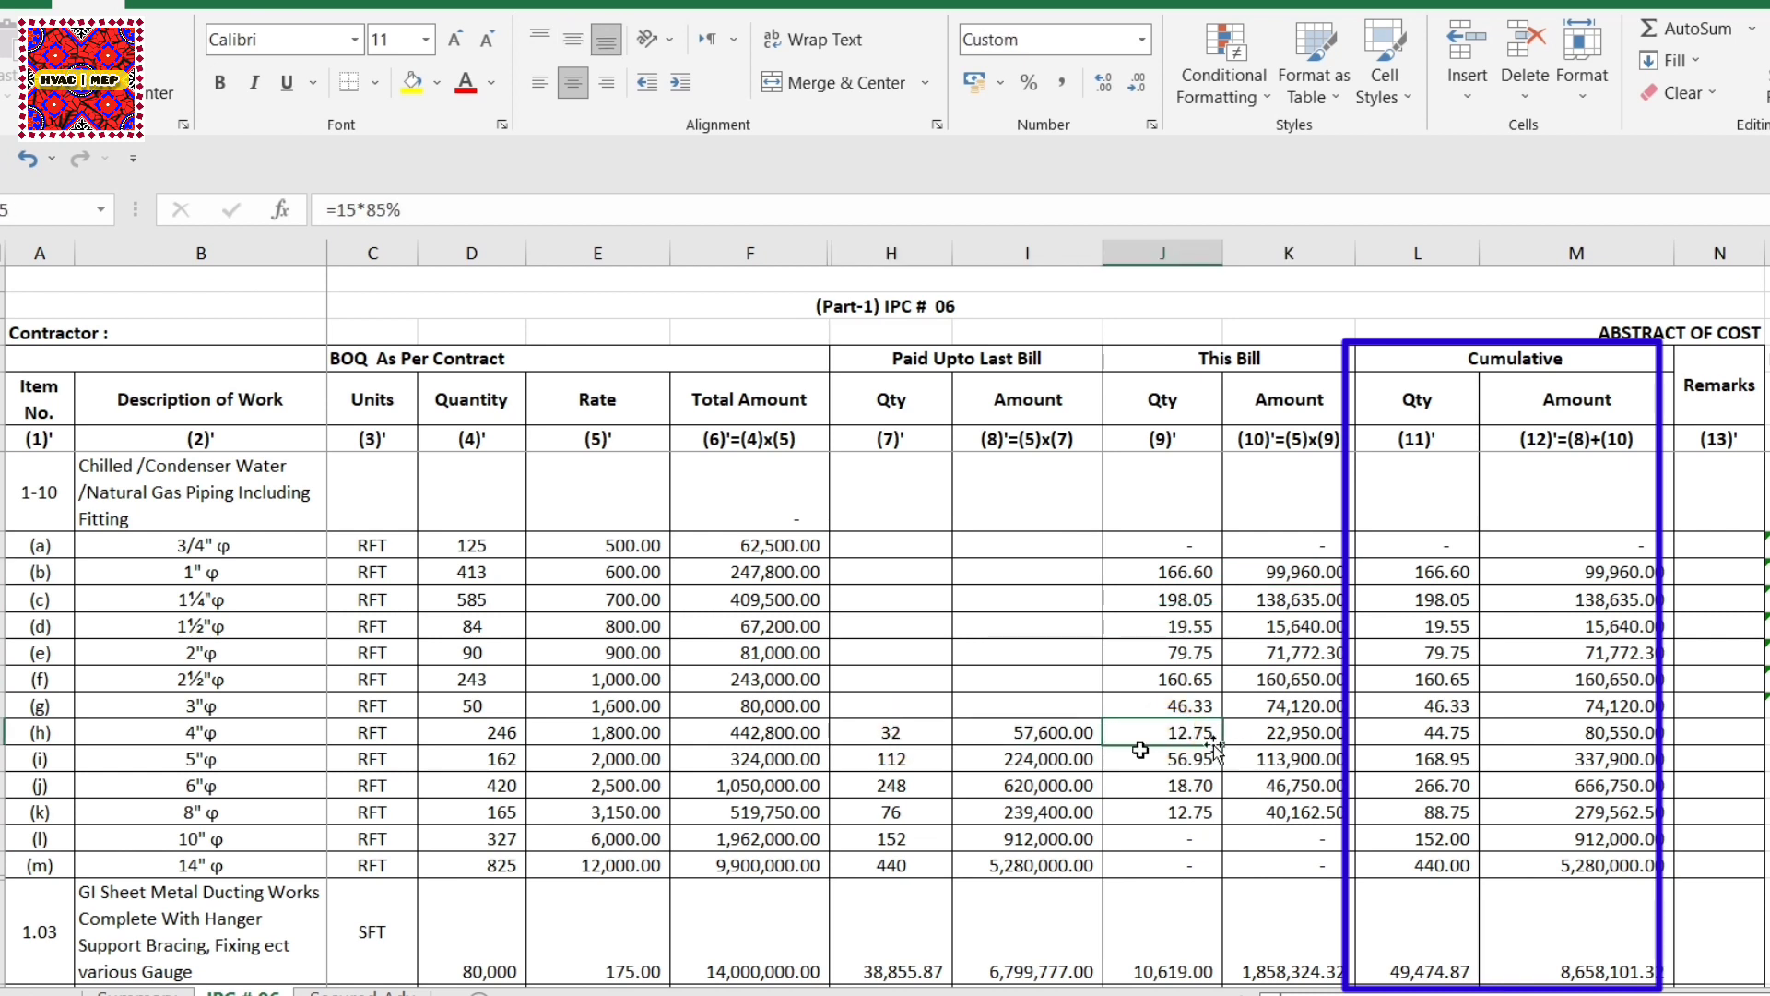
click(1441, 735)
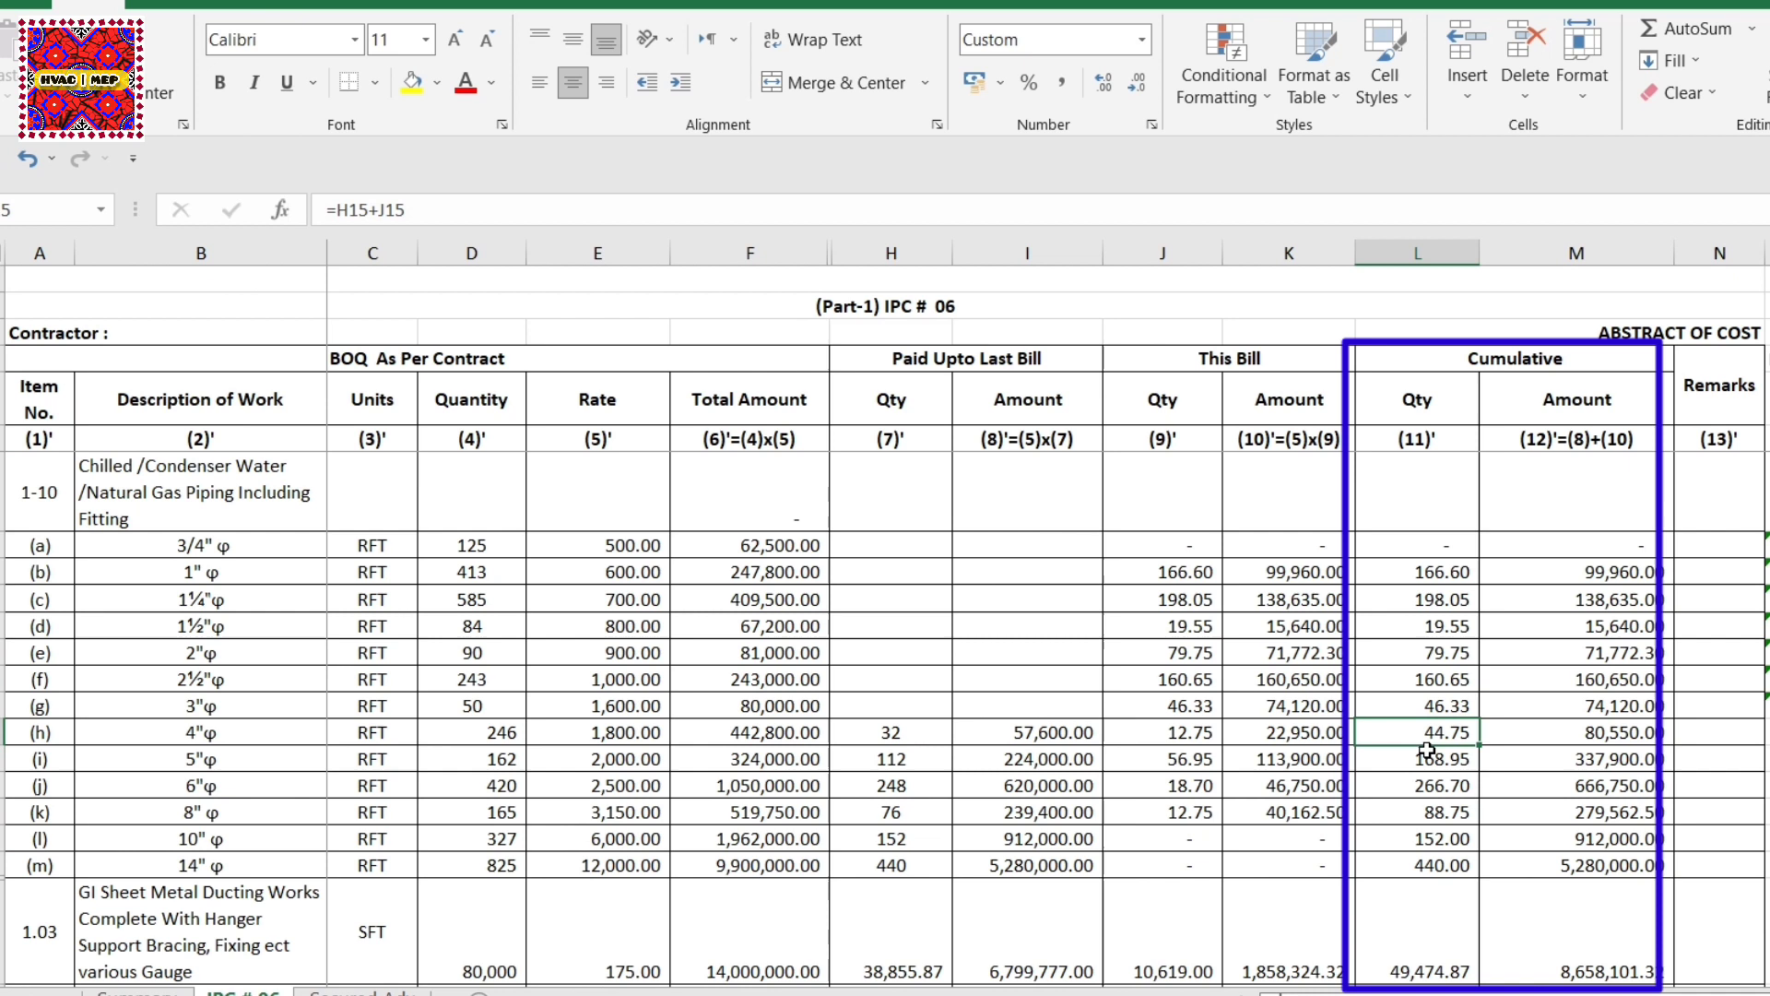
click(1048, 738)
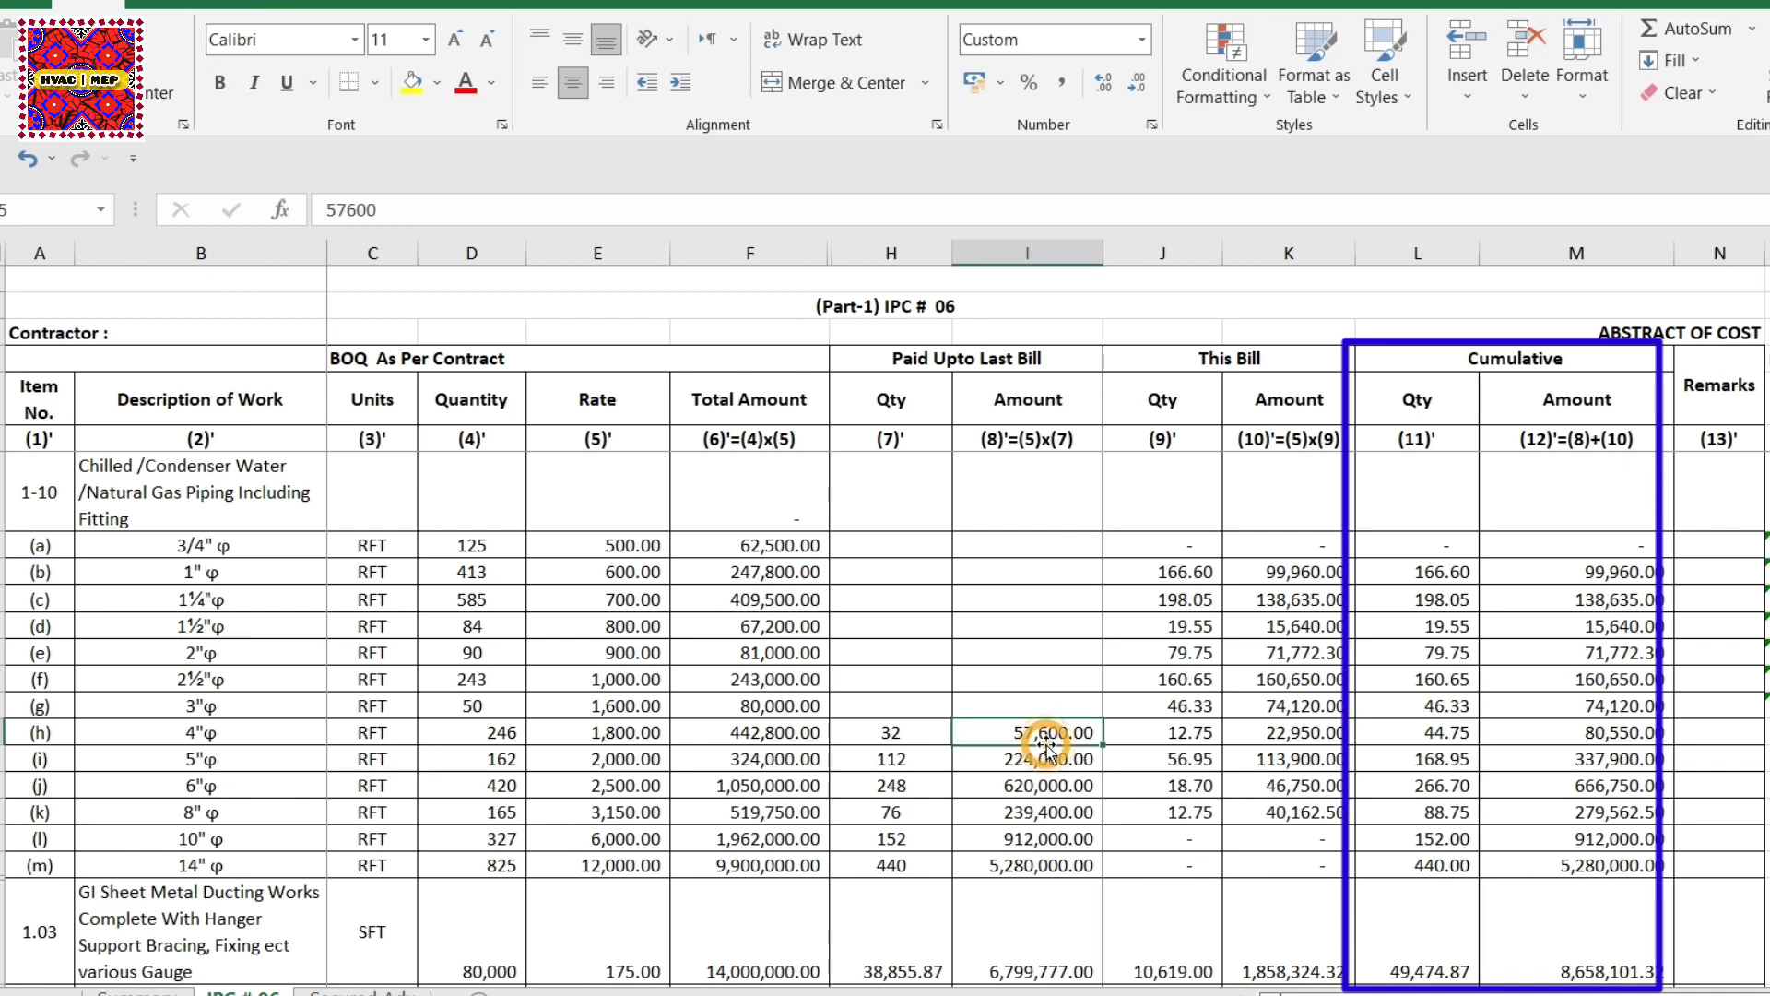
click(1281, 739)
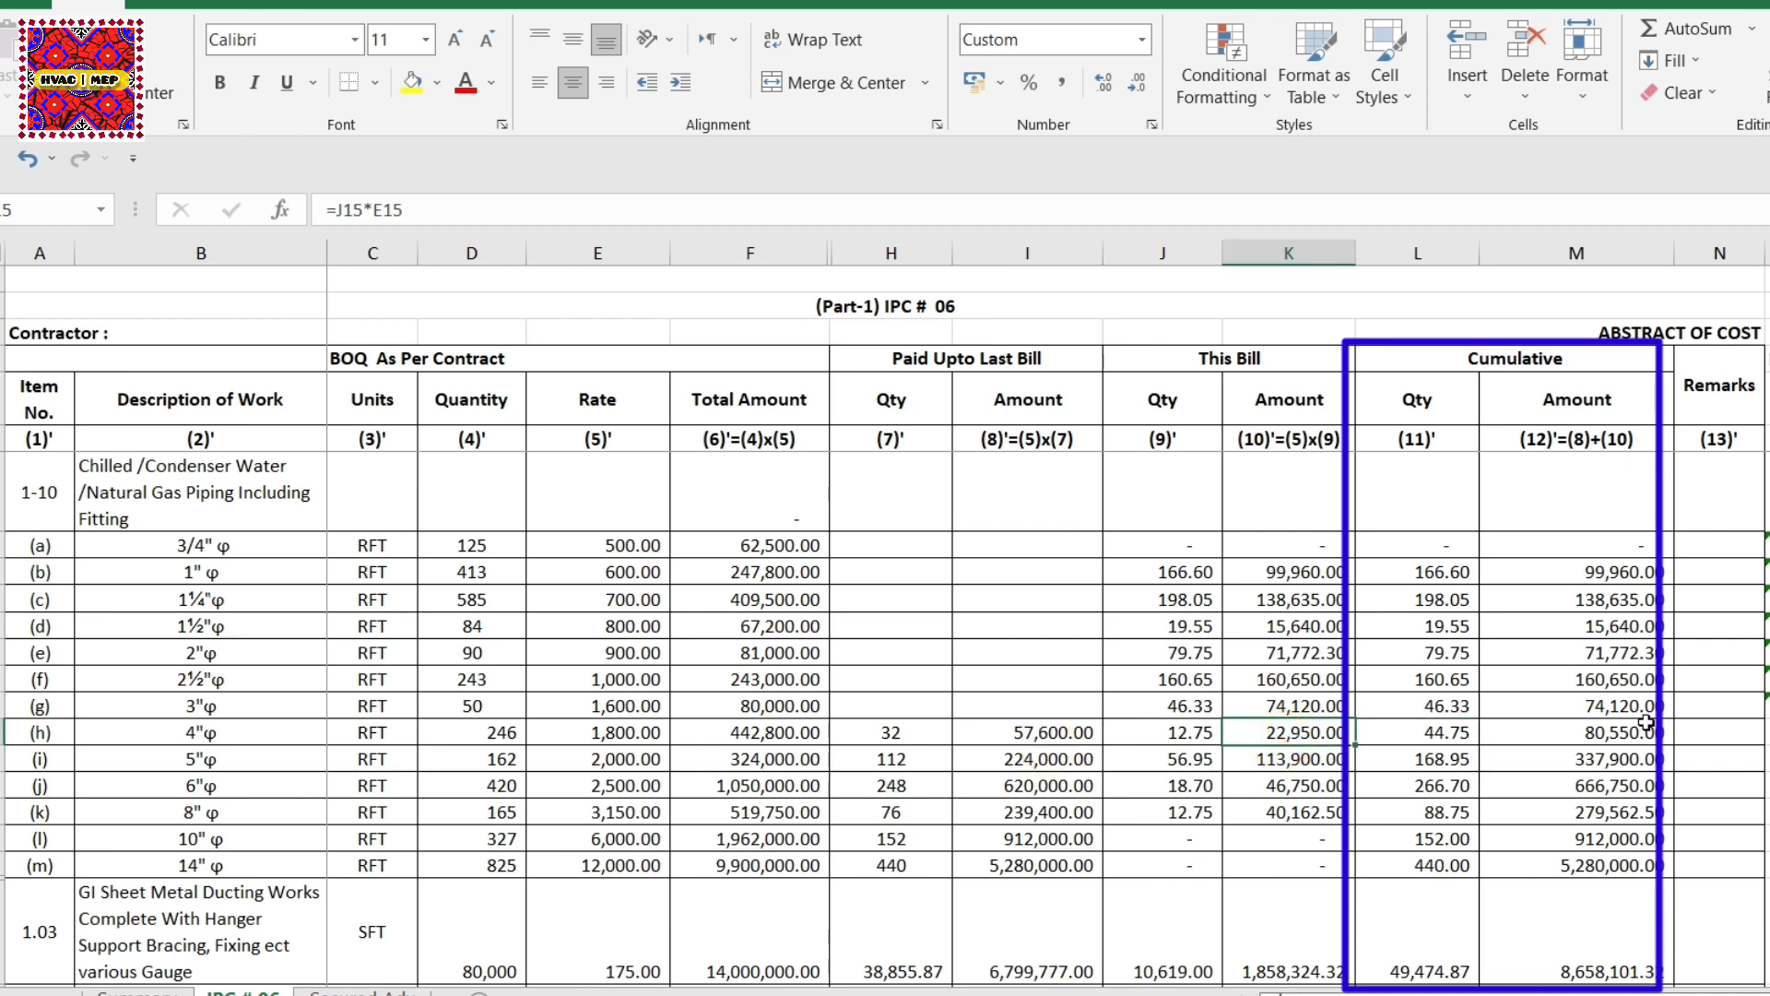
click(1621, 733)
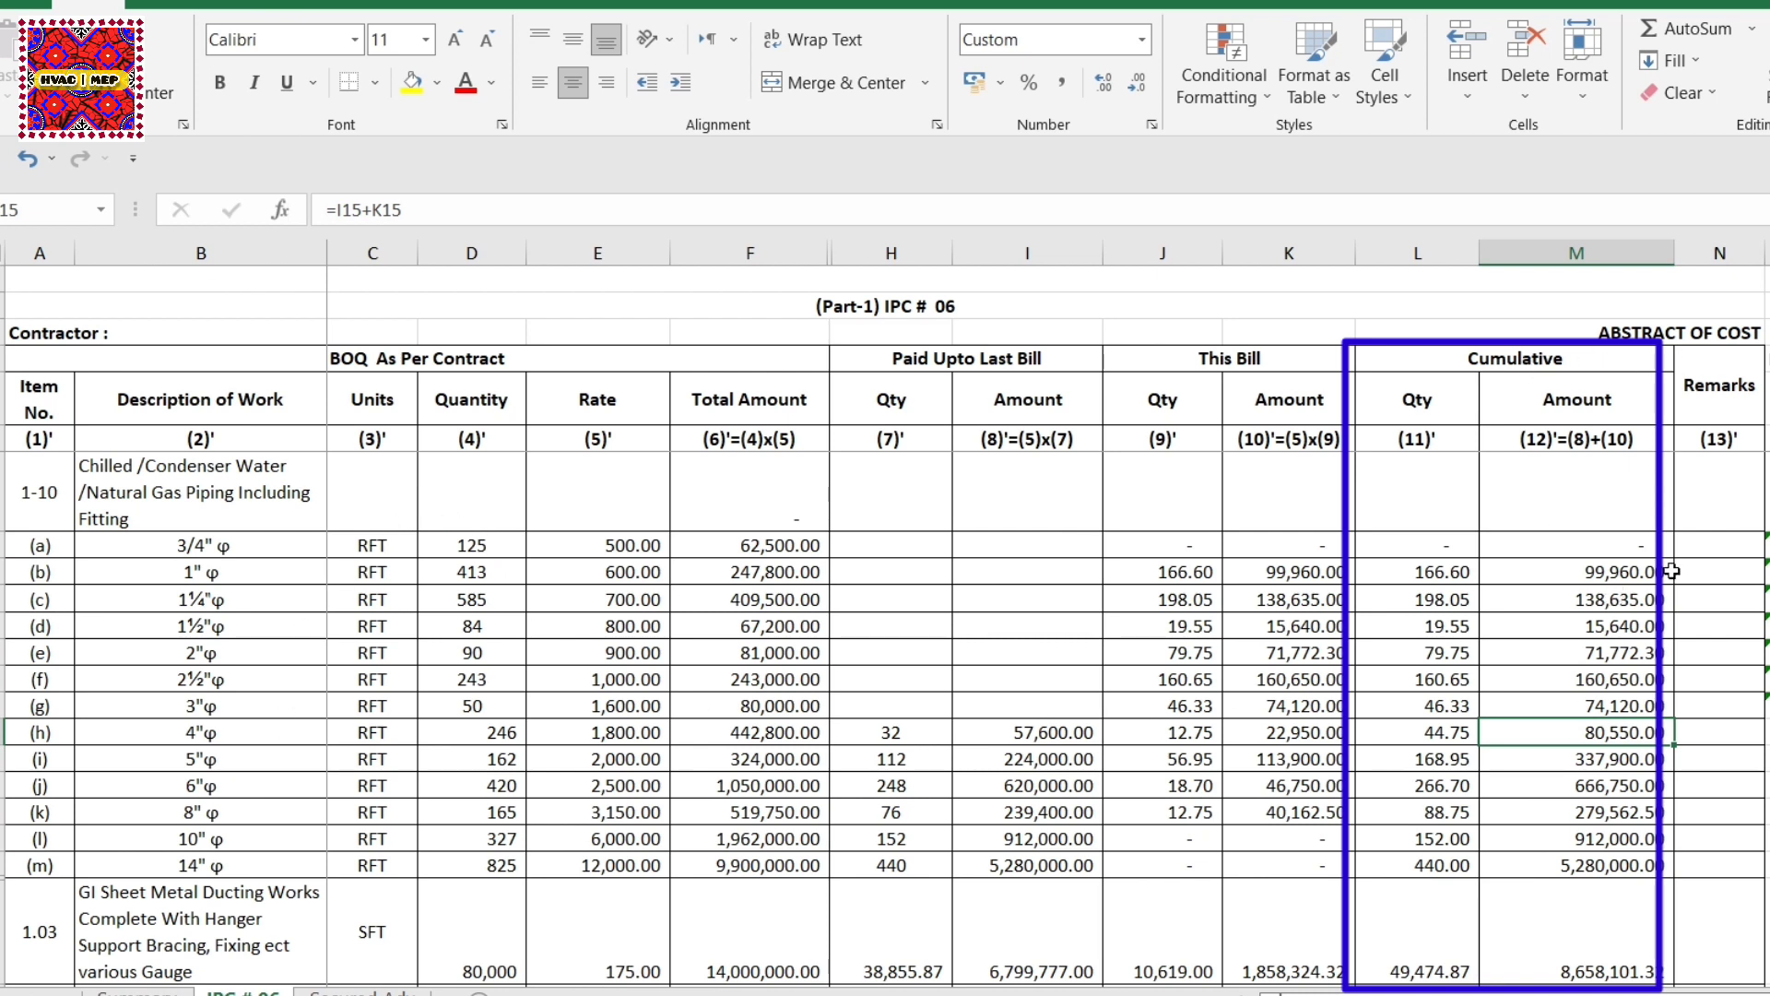
Step: Trace the Summary of Cost's Total Amount of Work done to the cumulative totals at the end of the IPC # 06 abstract
scroll(885, 720, down, 5)
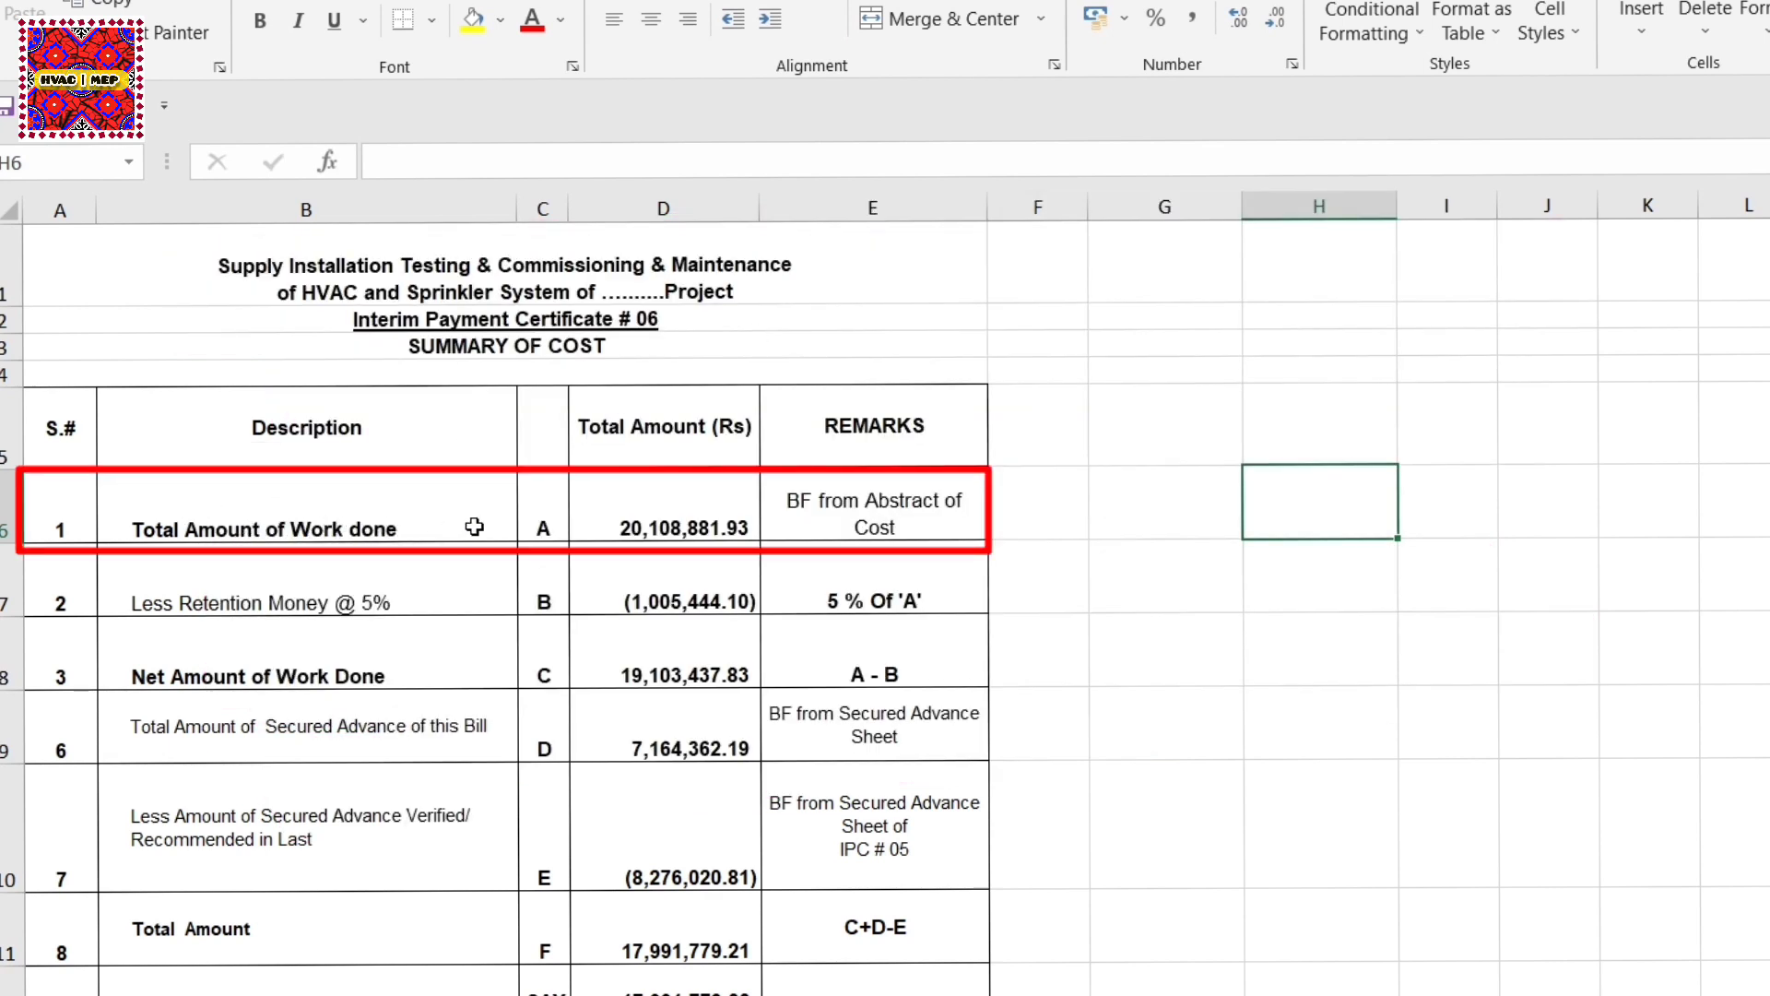
click(685, 517)
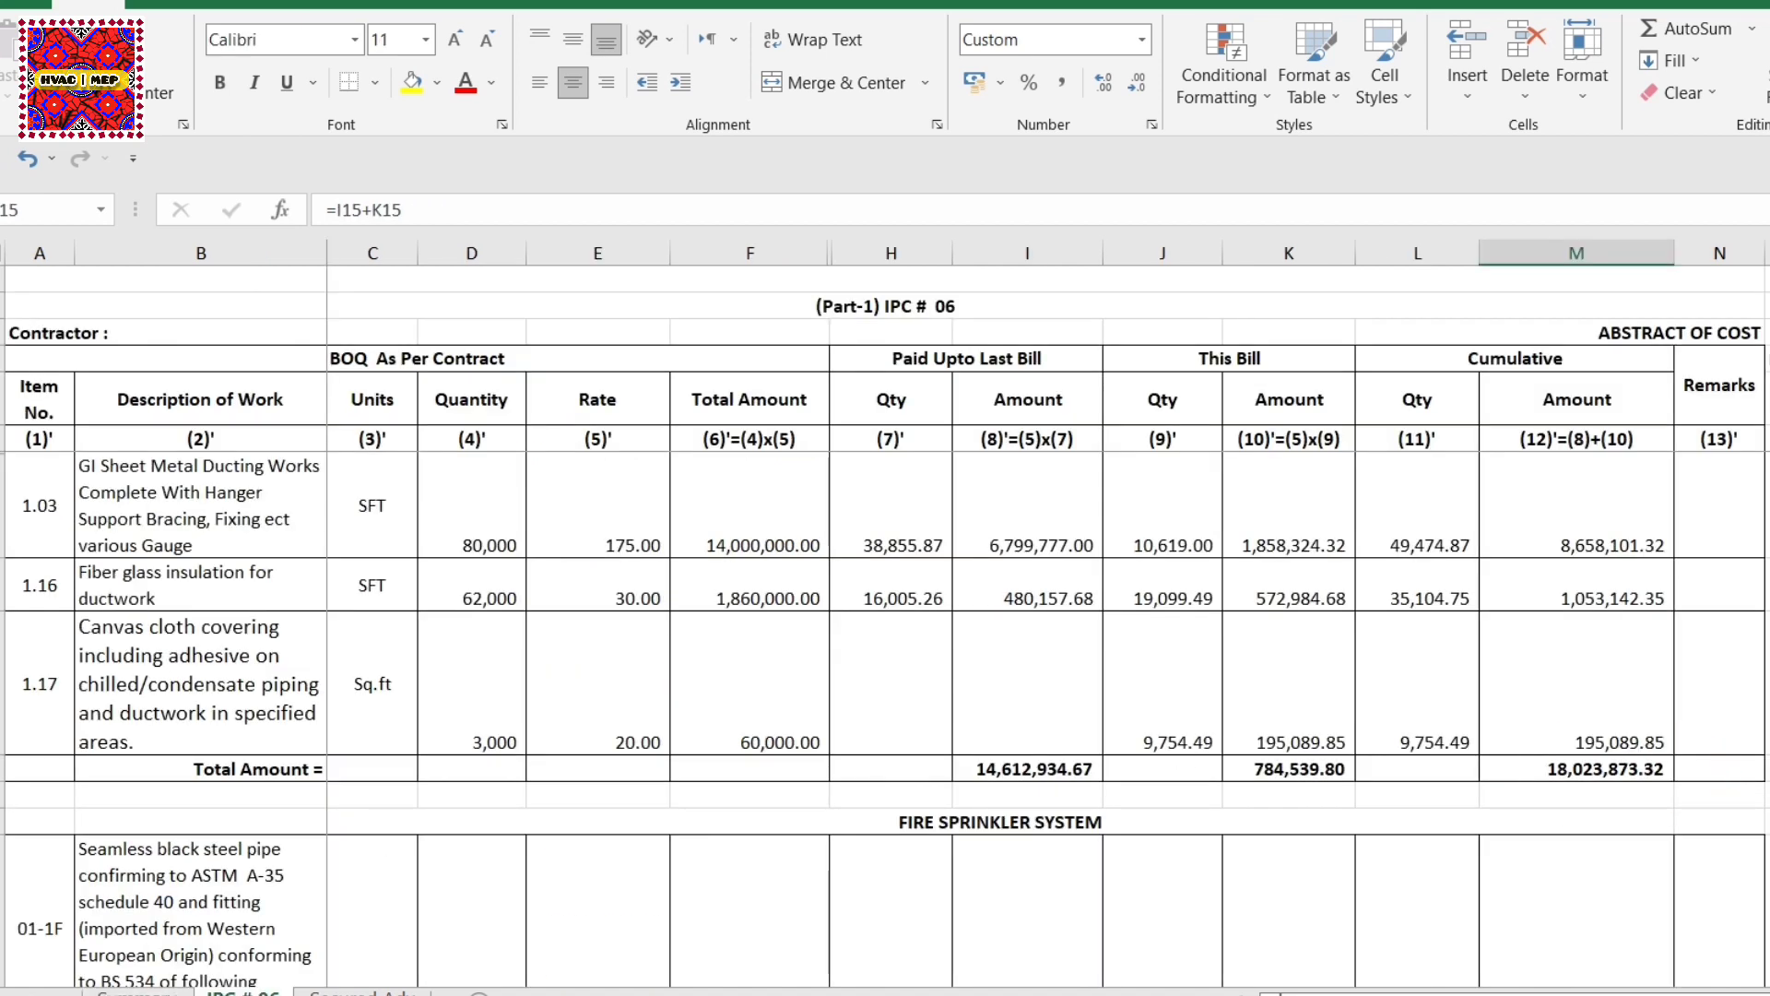
scroll(885, 719, down, 5)
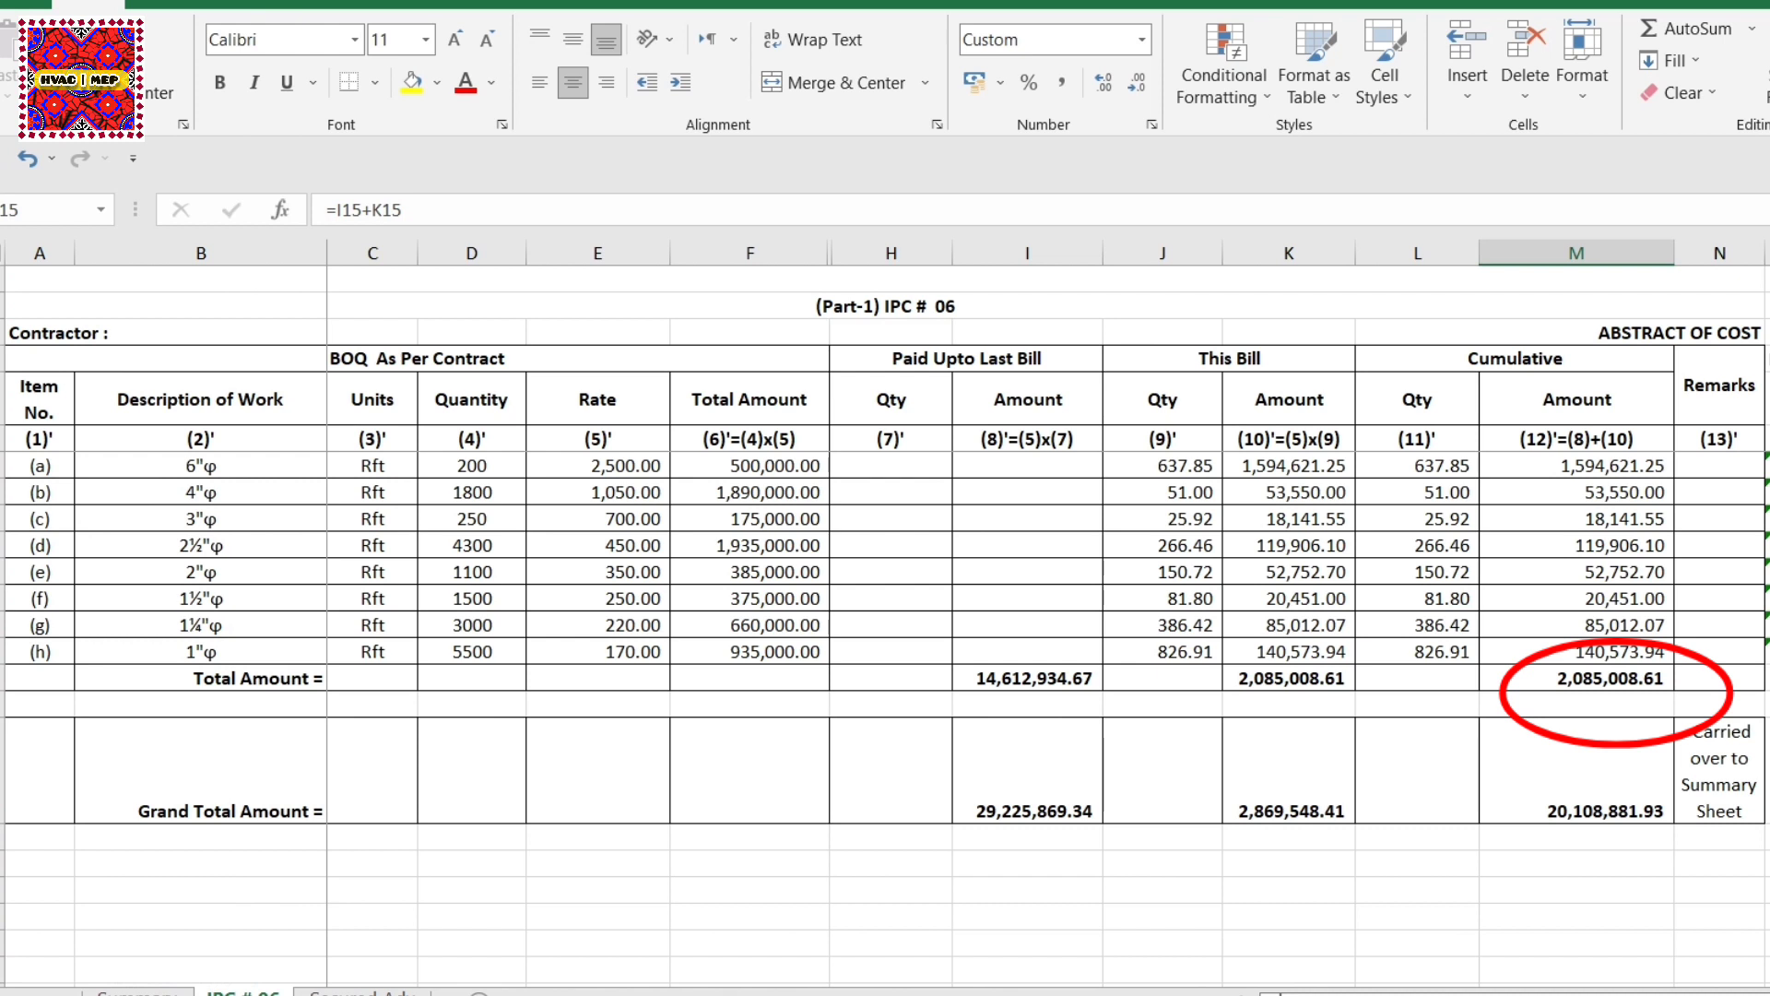
click(1596, 679)
click(1571, 778)
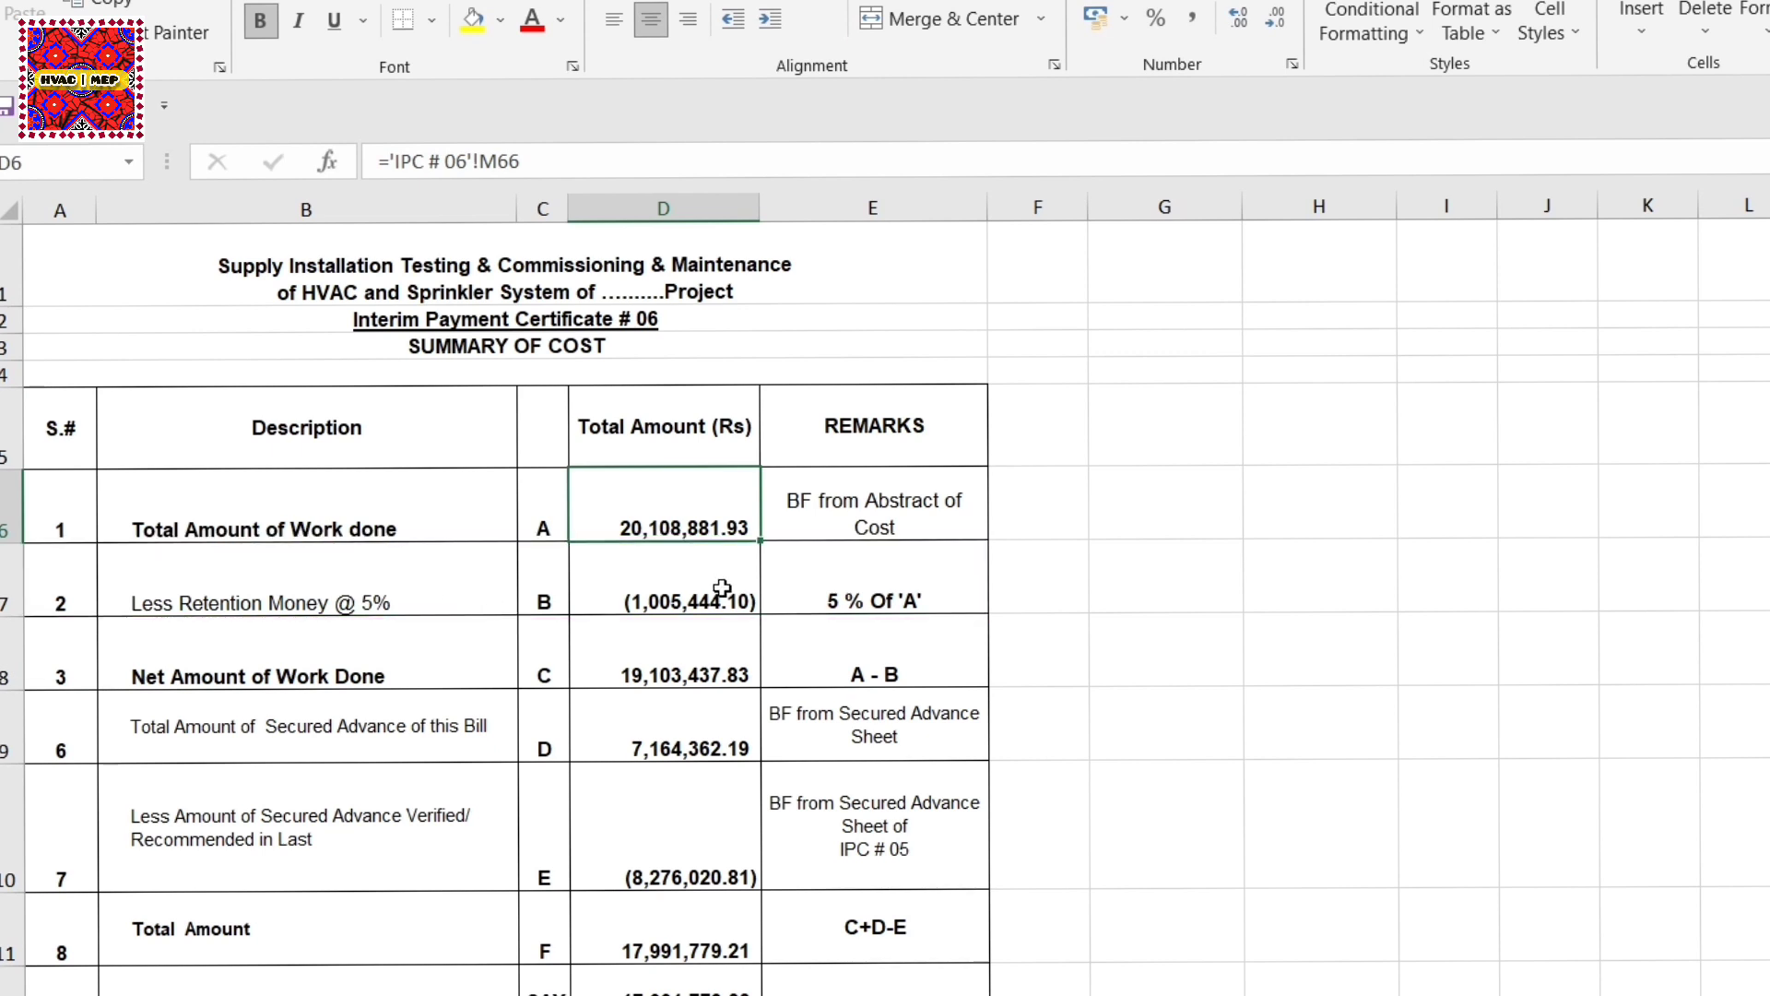
Step: Examine the Summary of Cost's formulas for 5% retention money, Net Amount of Work Done, this bill's secured advance and Total Amount
click(664, 591)
double_click(664, 591)
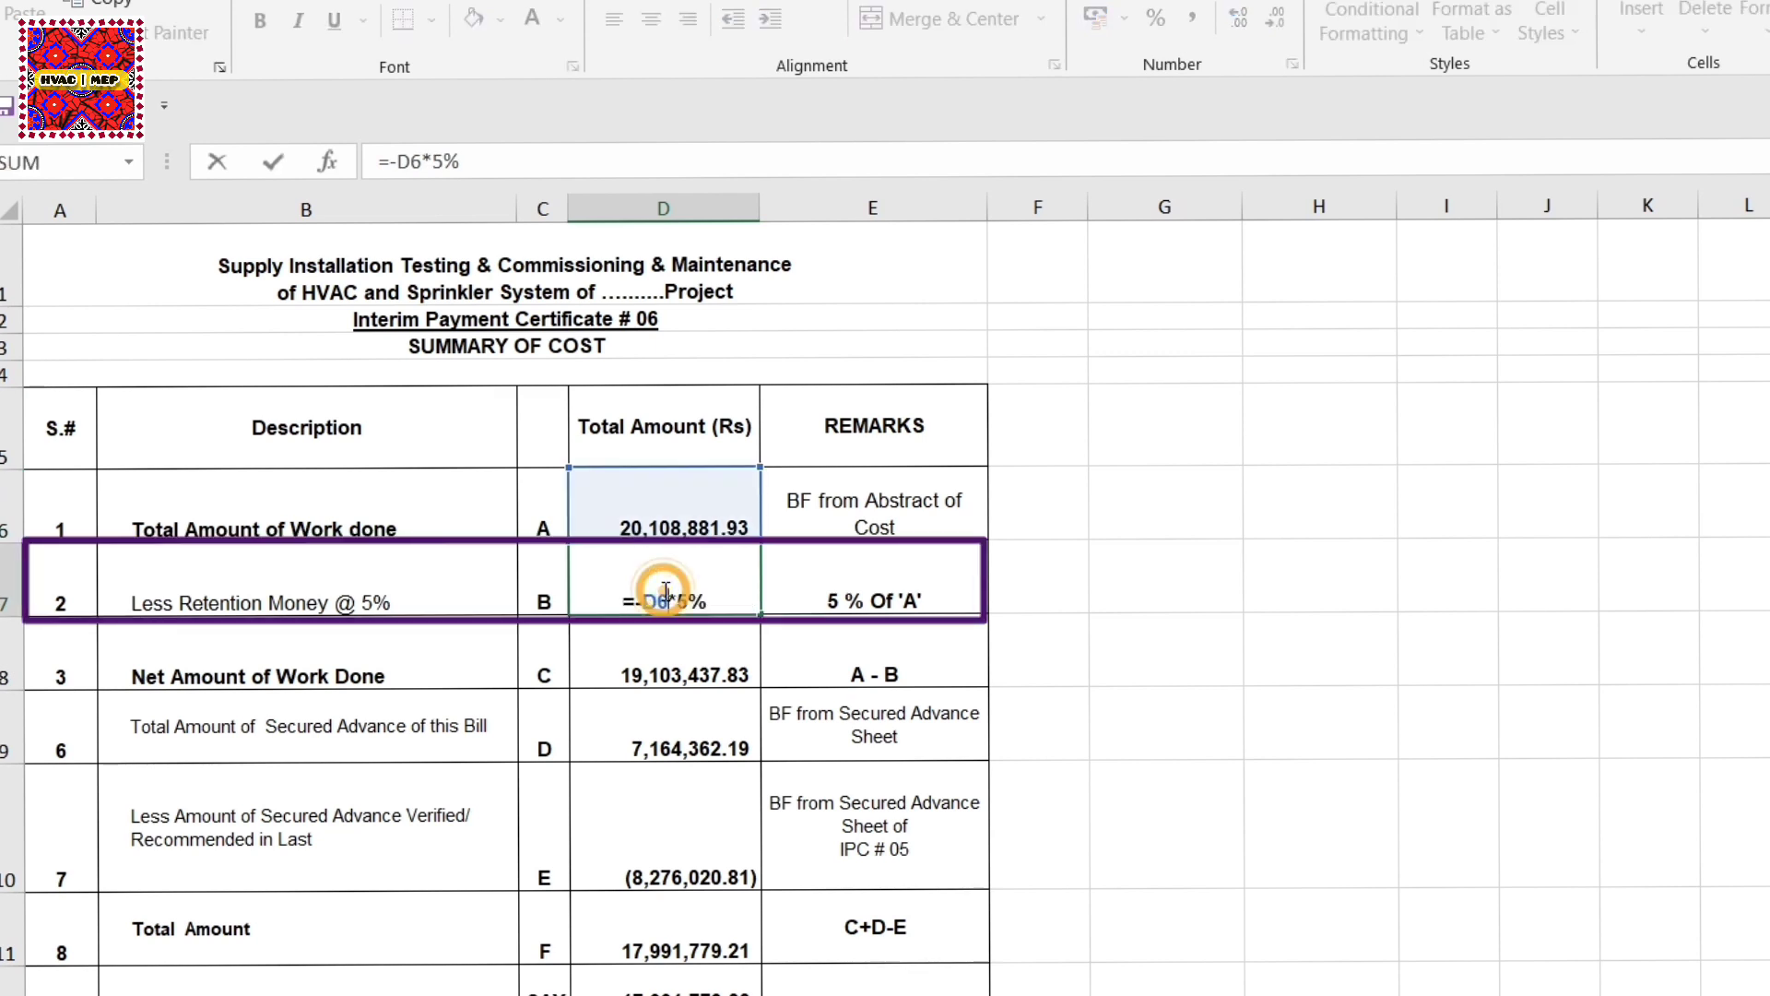
key(Escape)
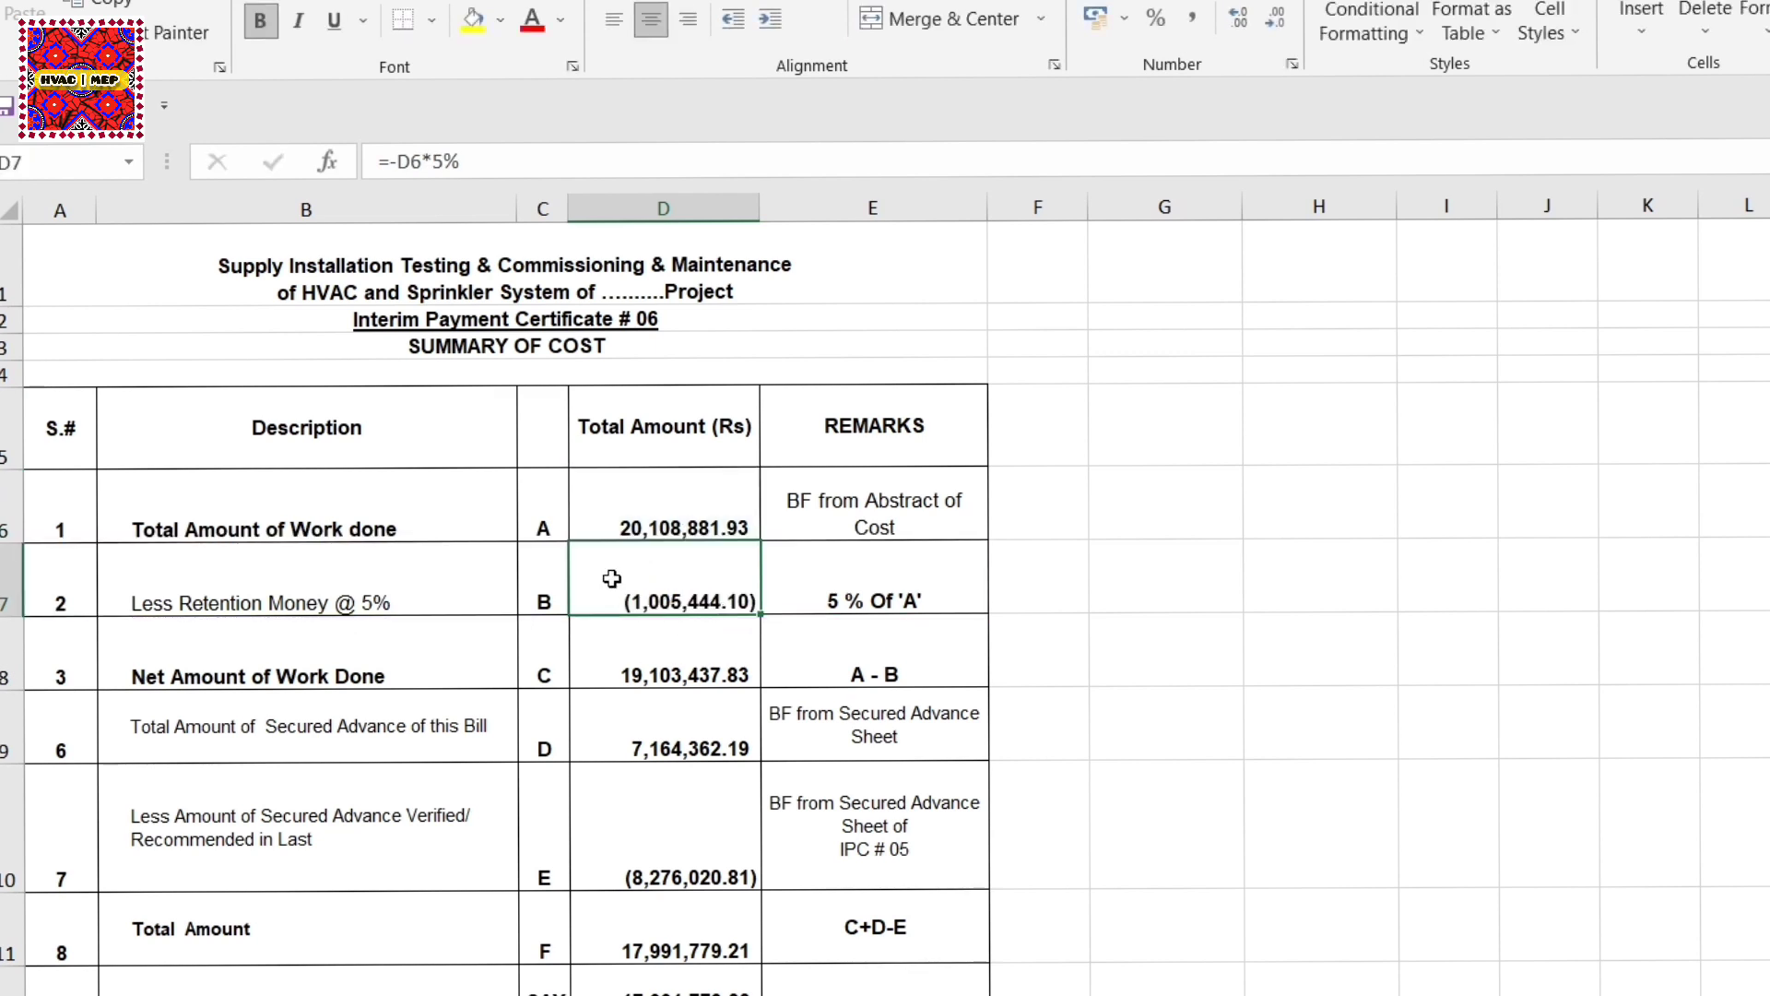
click(651, 670)
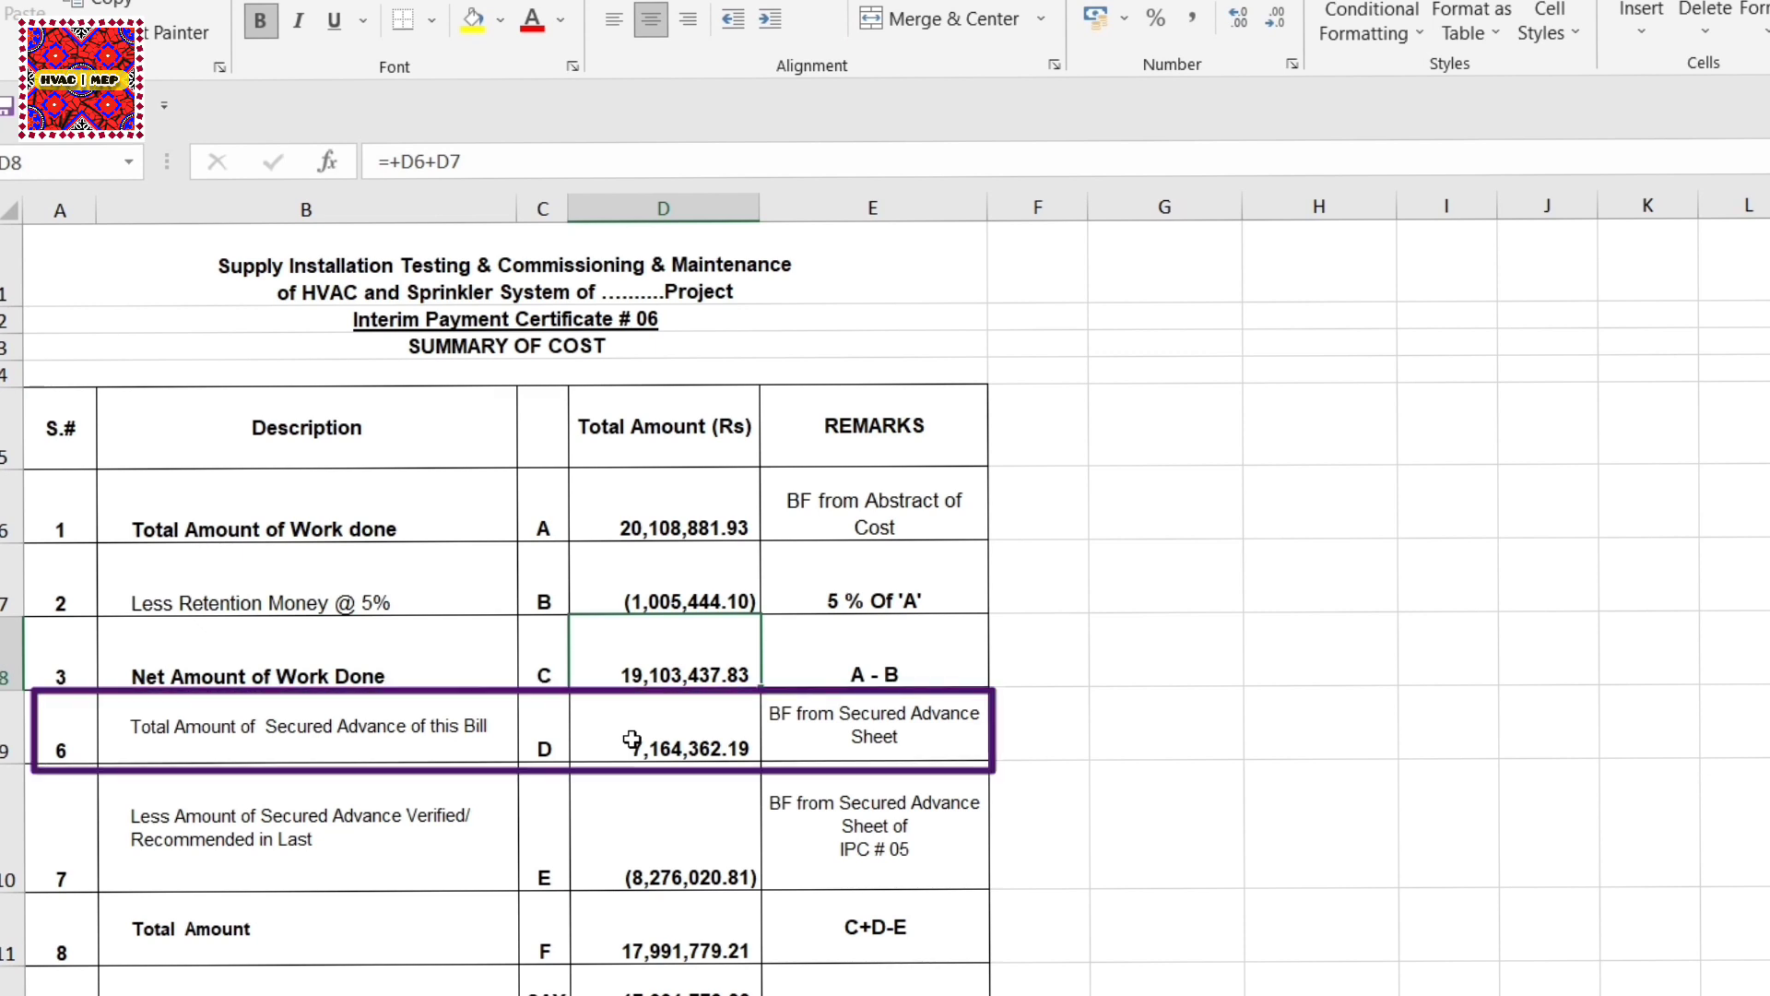
click(681, 745)
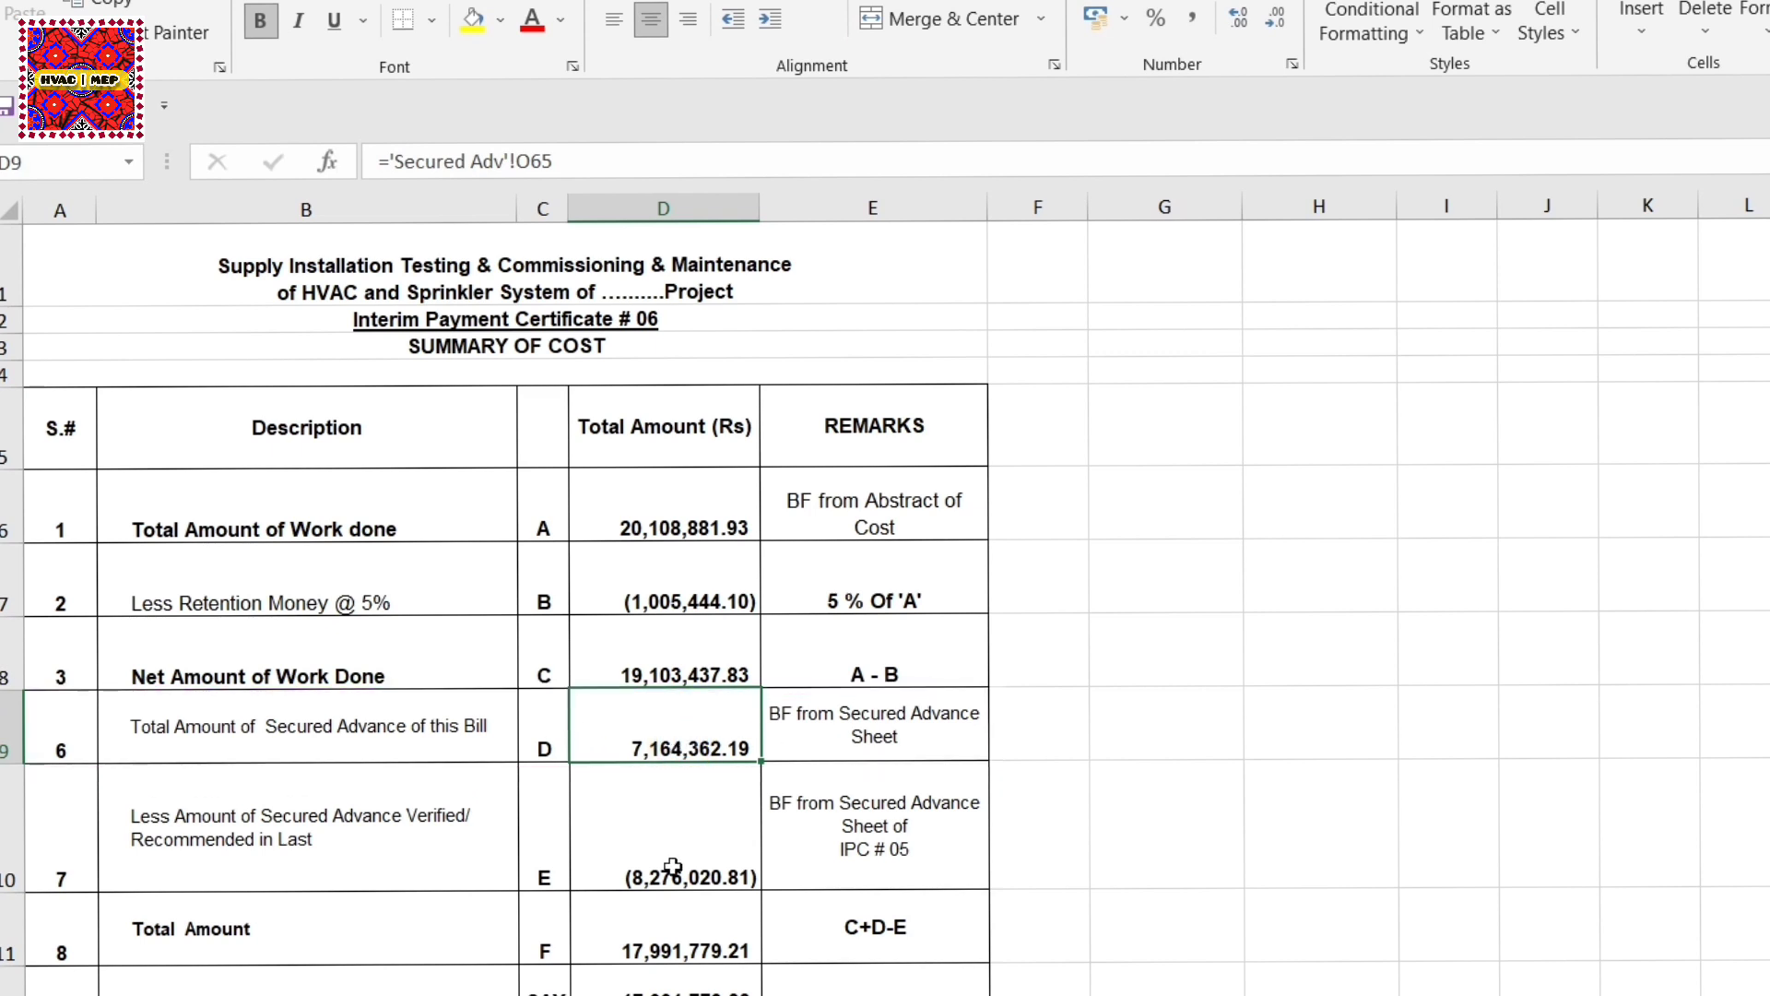
click(659, 939)
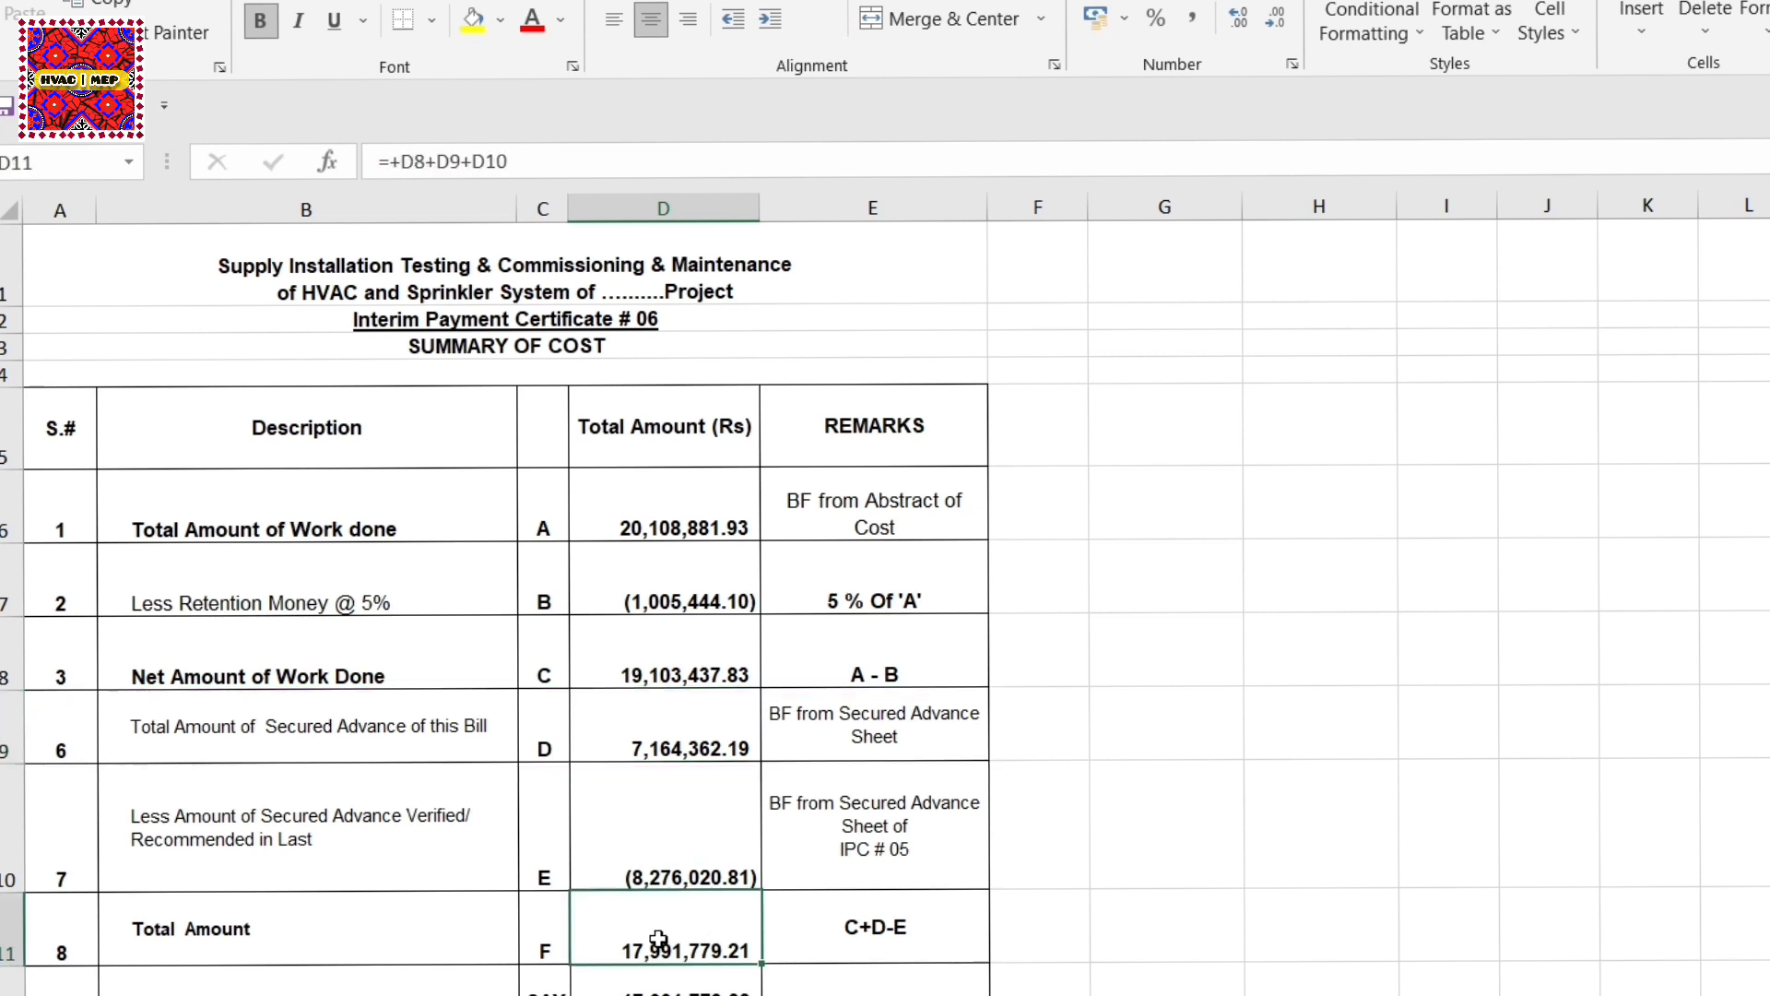
Step: Read the verification note below the rounded SAY amount and return to the start of the Summary of Cost
scroll(653, 789, down, 2)
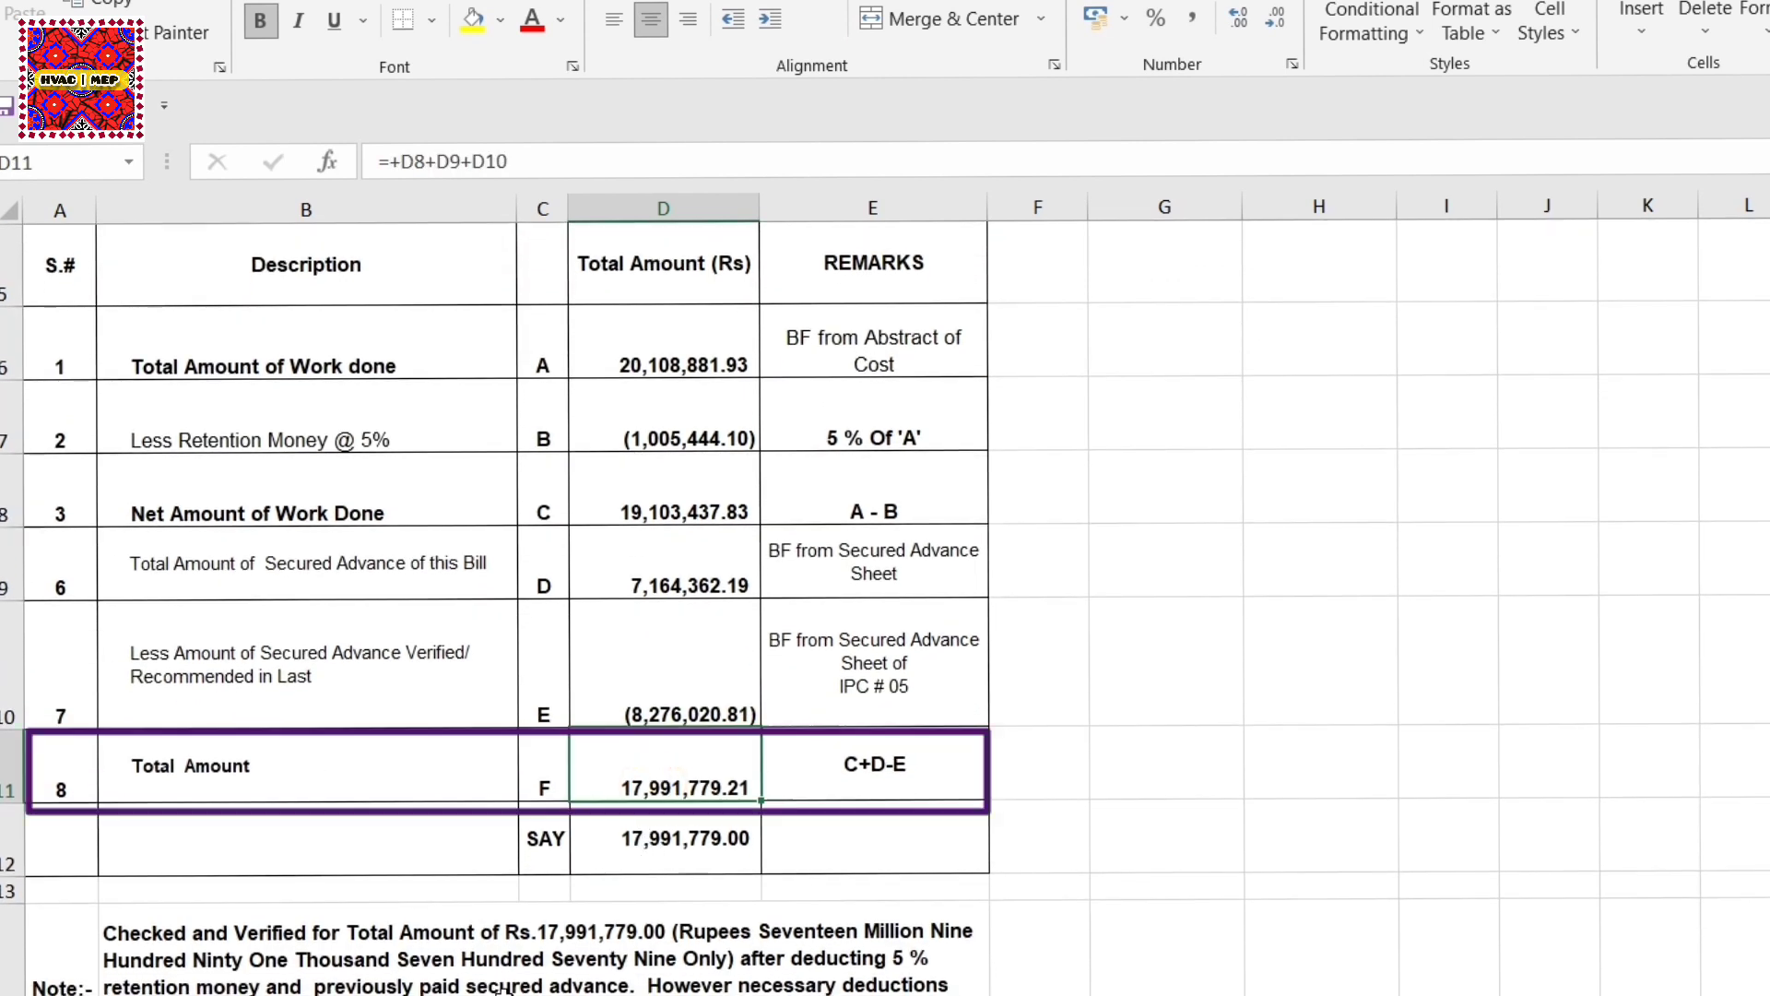
click(527, 976)
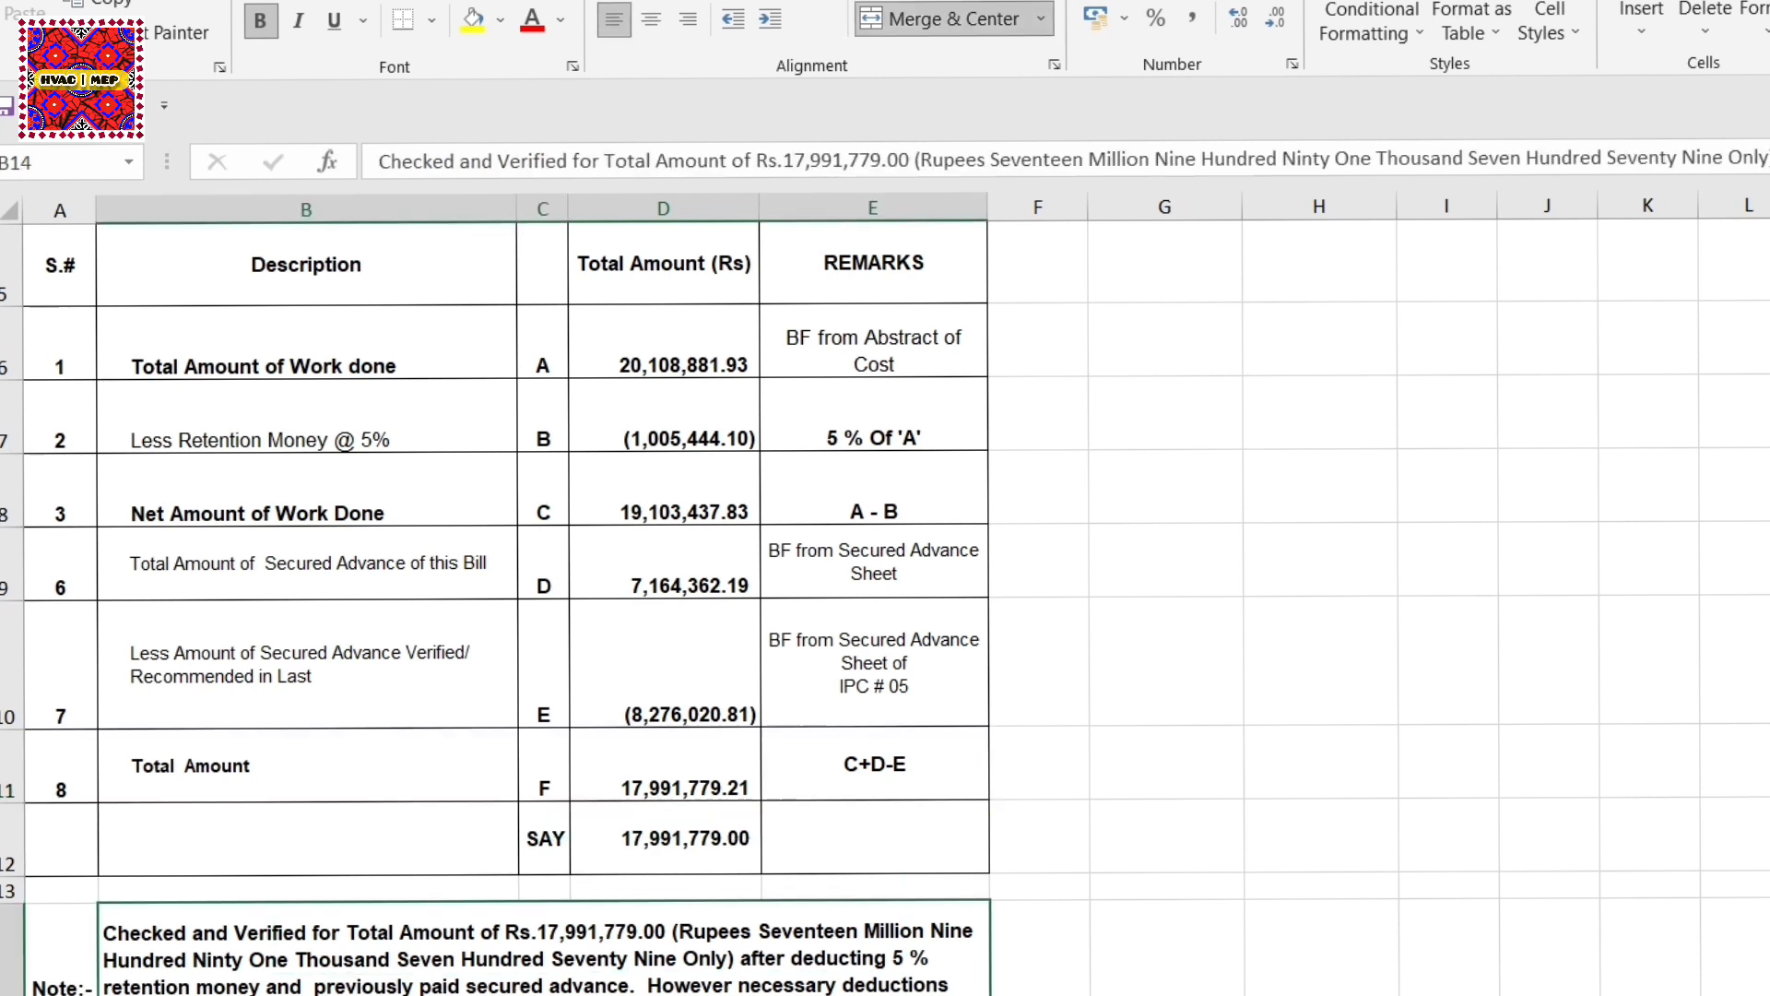
scroll(755, 715, down, 1)
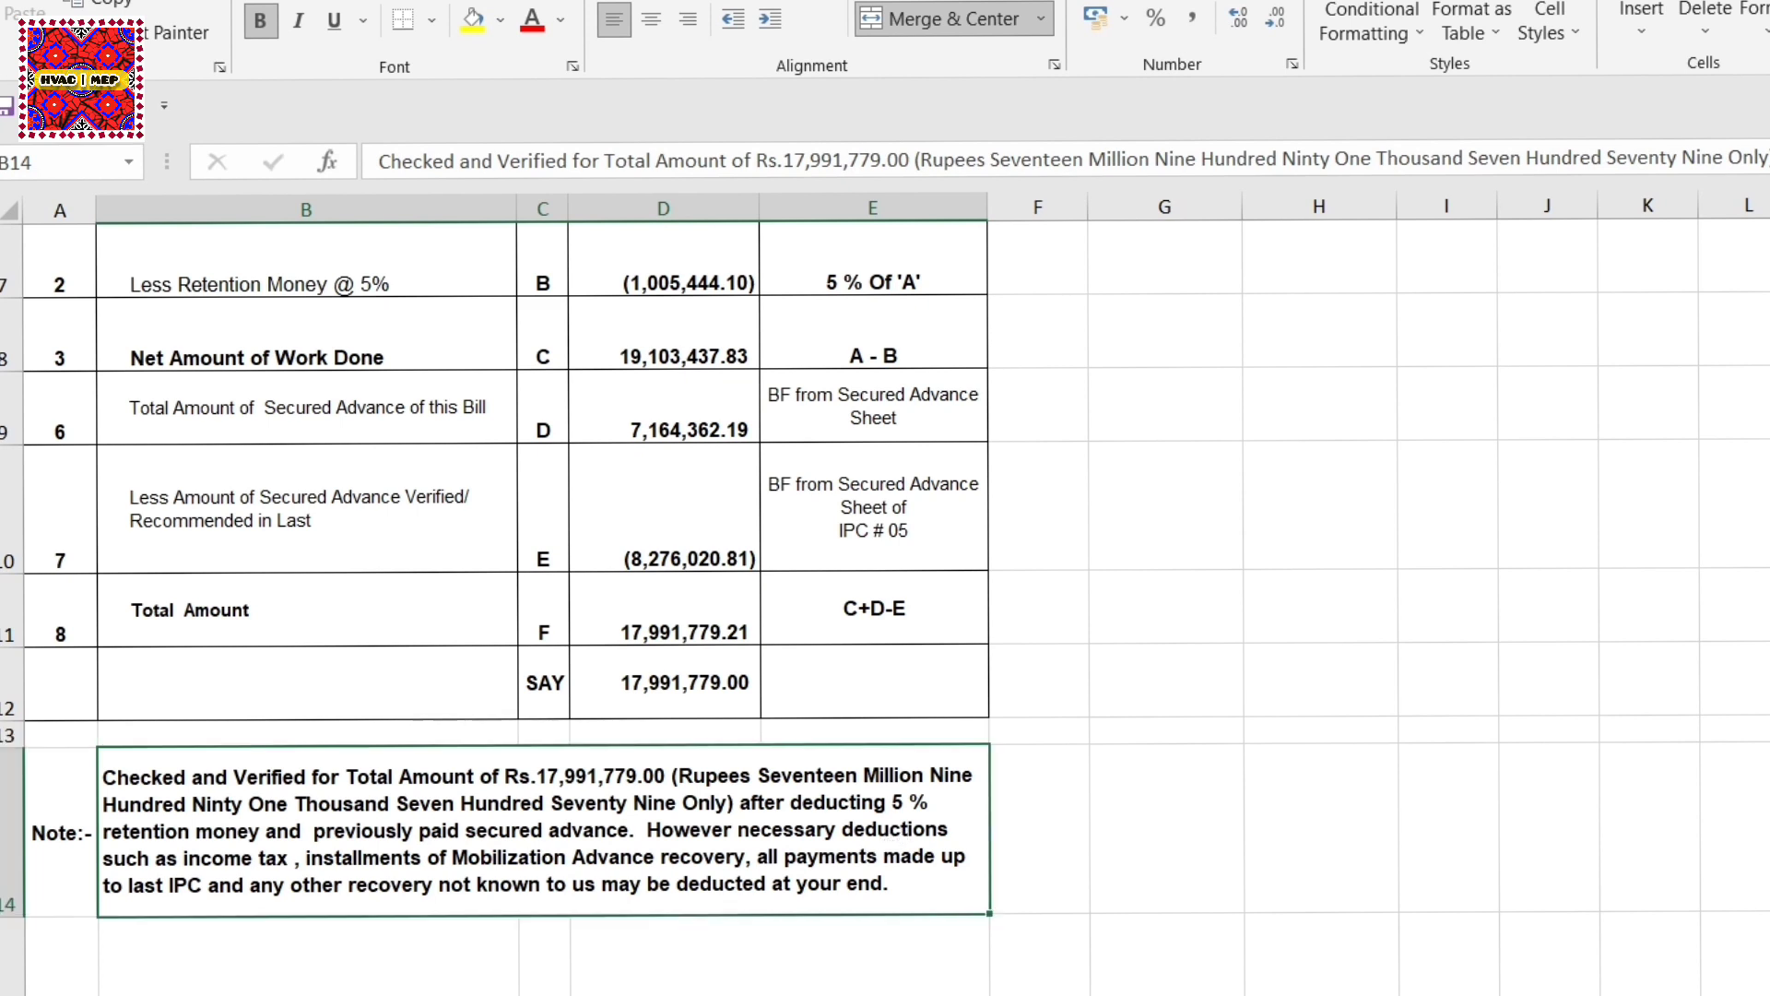
scroll(885, 609, up, 2)
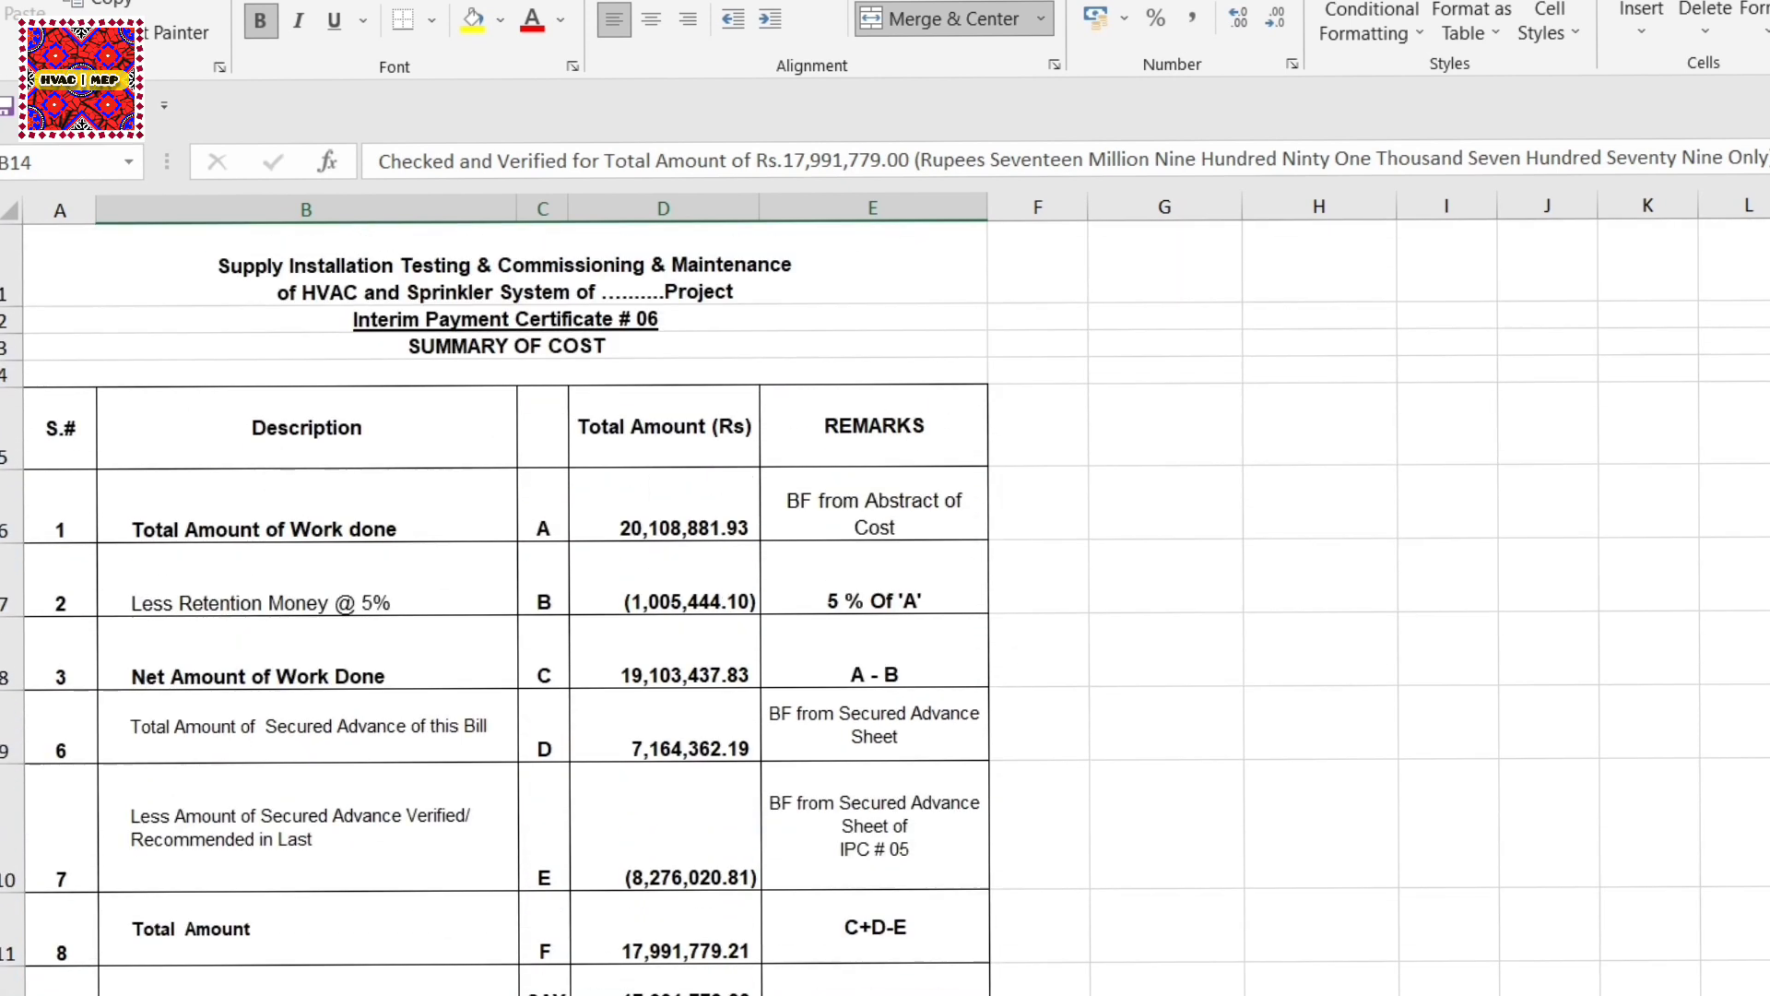